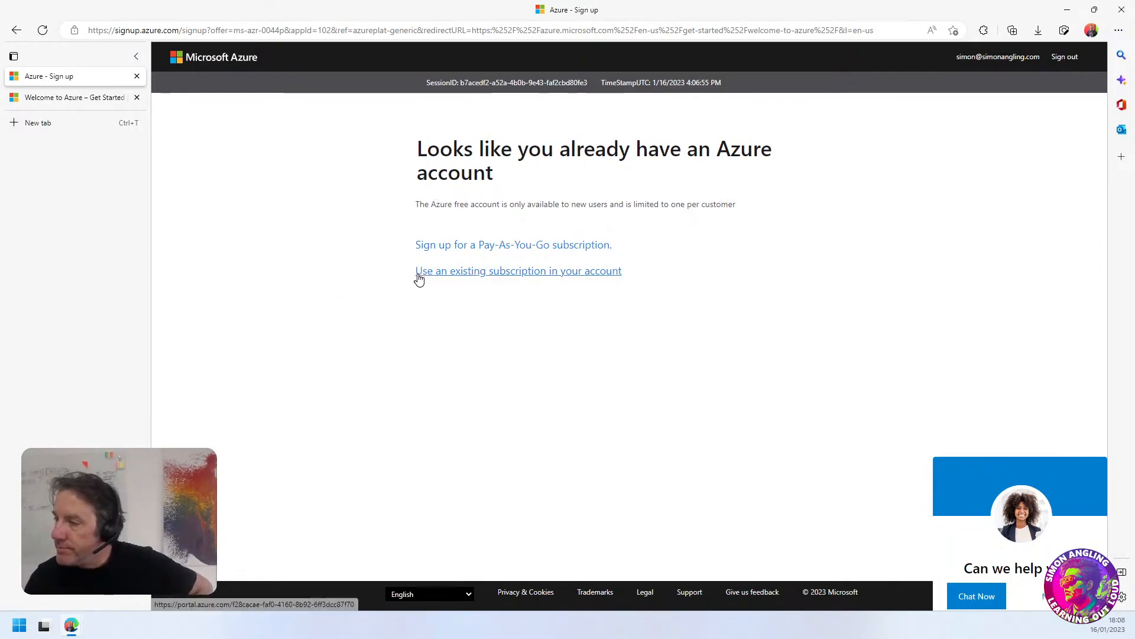
# Close the Azure sign-up page, leaving the Welcome to Azure page open
pyautogui.moveTo(465, 153); pyautogui.dragTo(520, 177)
pyautogui.click(469, 126)
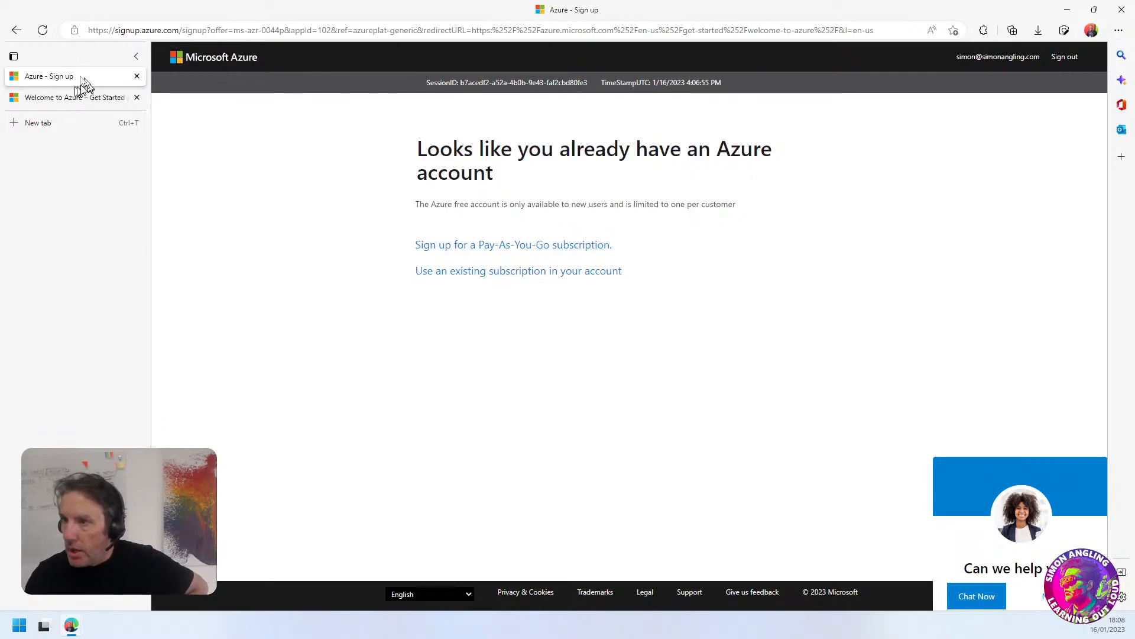
pyautogui.click(136, 77)
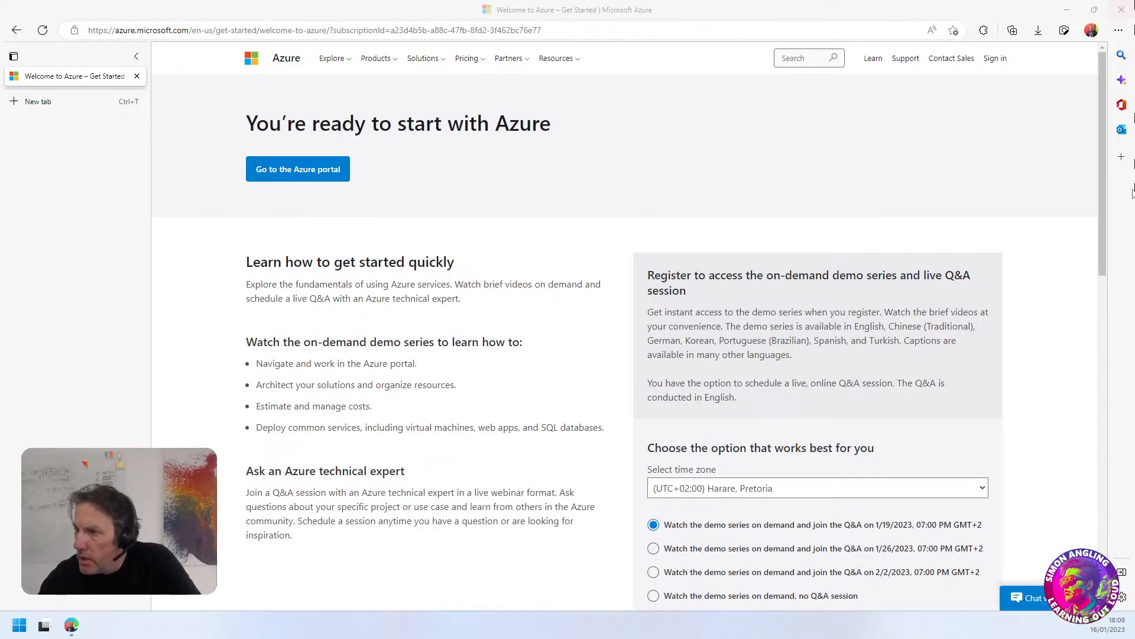
# Review the demo series registration, including its time zone, Q&A session options and personal details
pyautogui.scroll(-1, 396, 315)
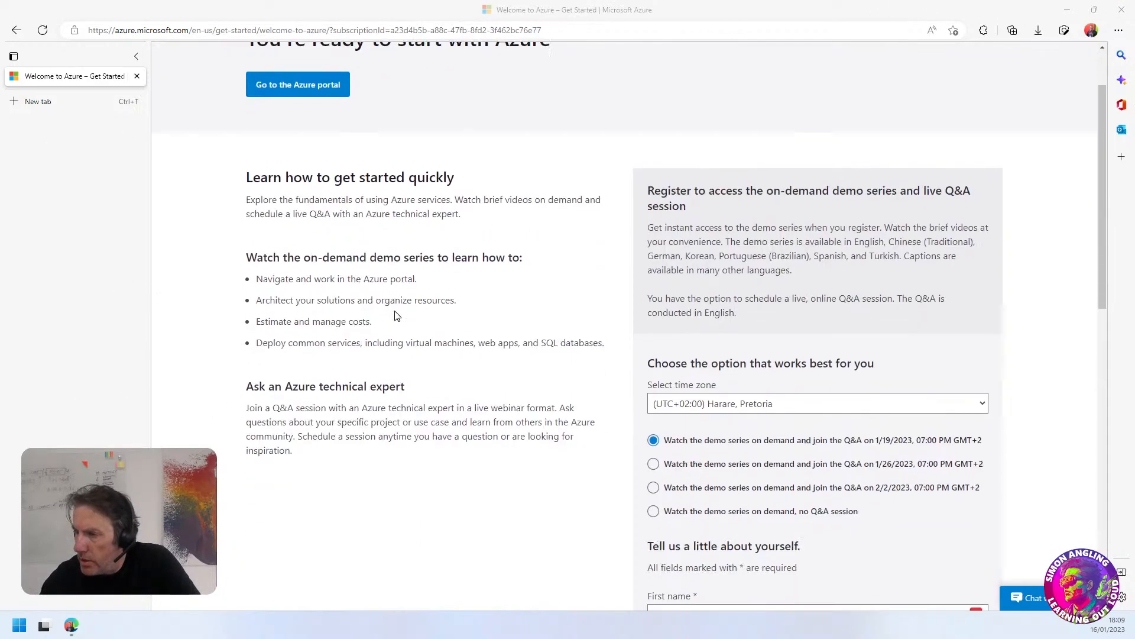
pyautogui.moveTo(690, 228); pyautogui.dragTo(762, 264)
pyautogui.click(766, 266)
pyautogui.scroll(-2, 818, 340)
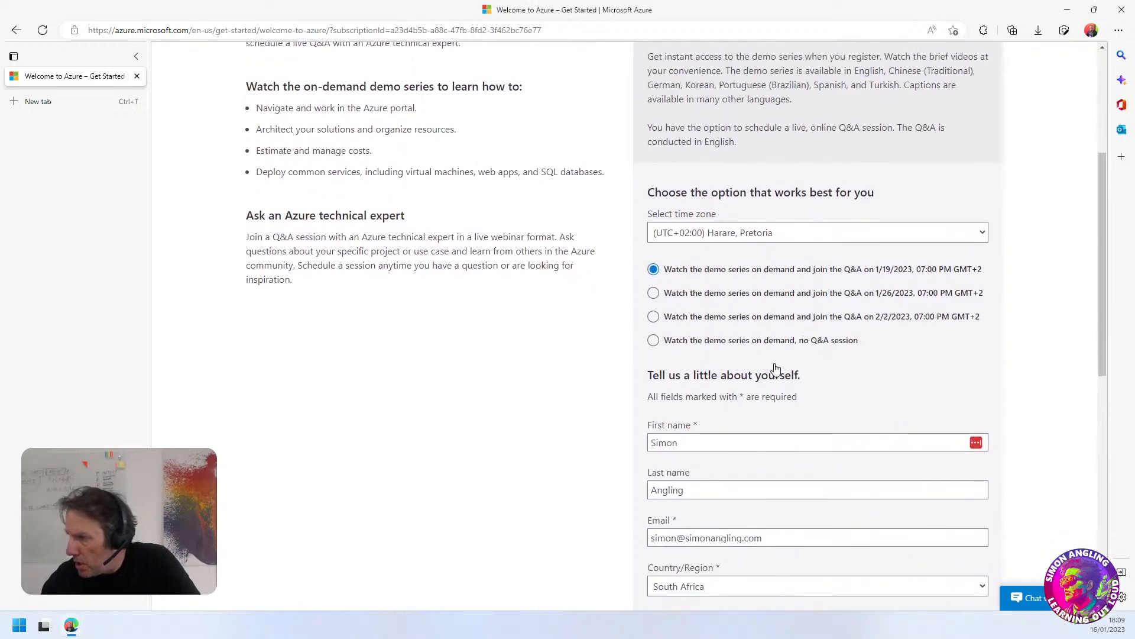
pyautogui.scroll(3, 726, 459)
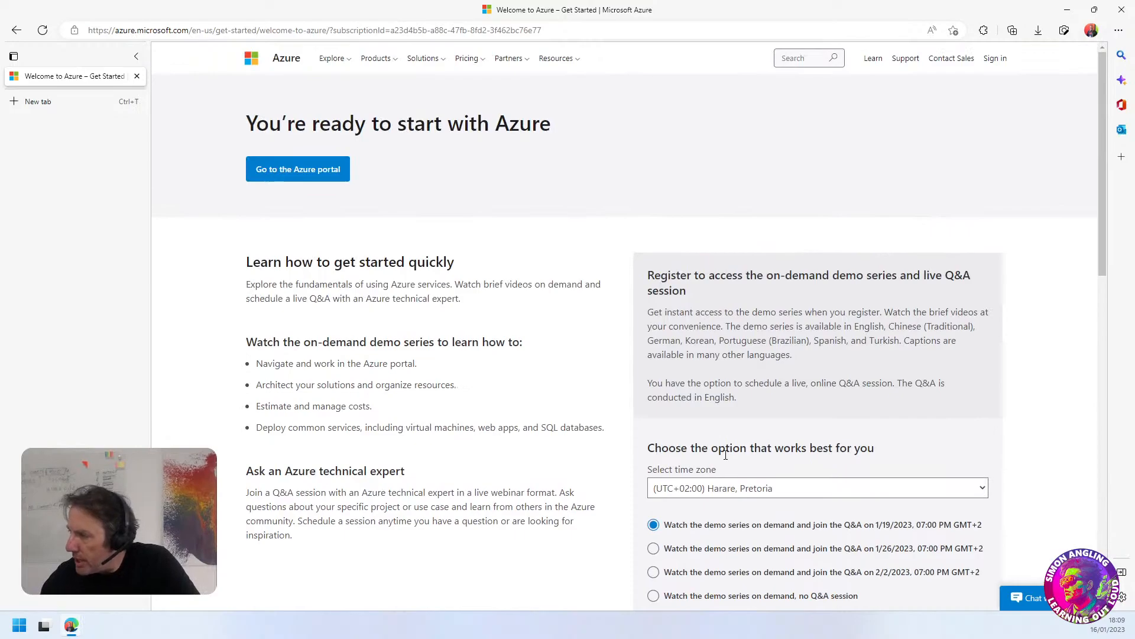
pyautogui.scroll(-2, 739, 331)
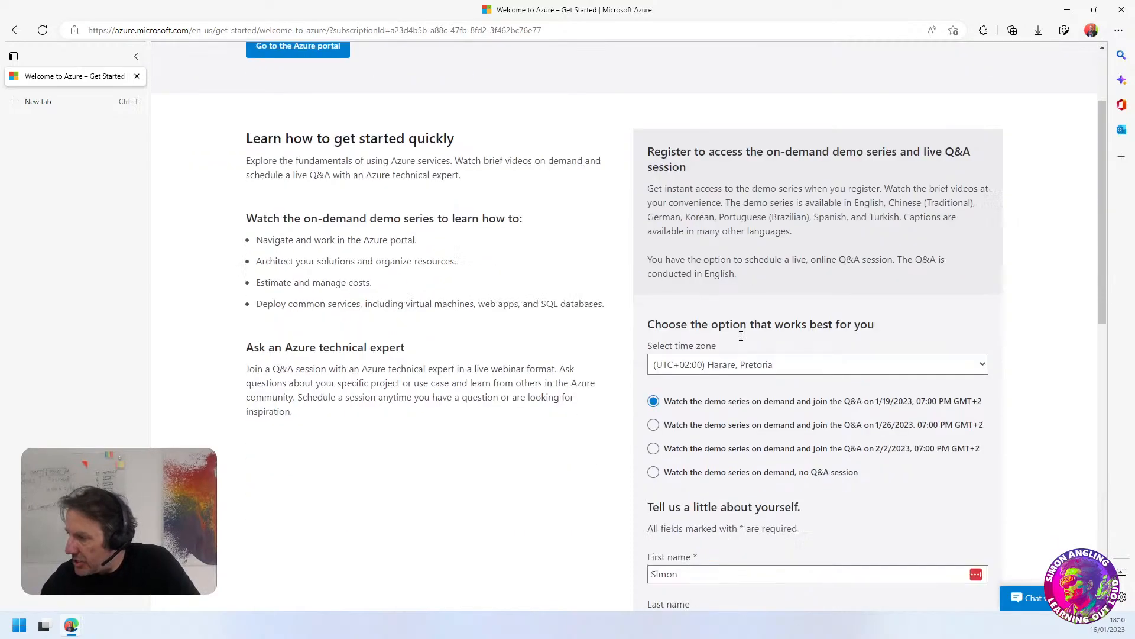
pyautogui.scroll(-2, 741, 336)
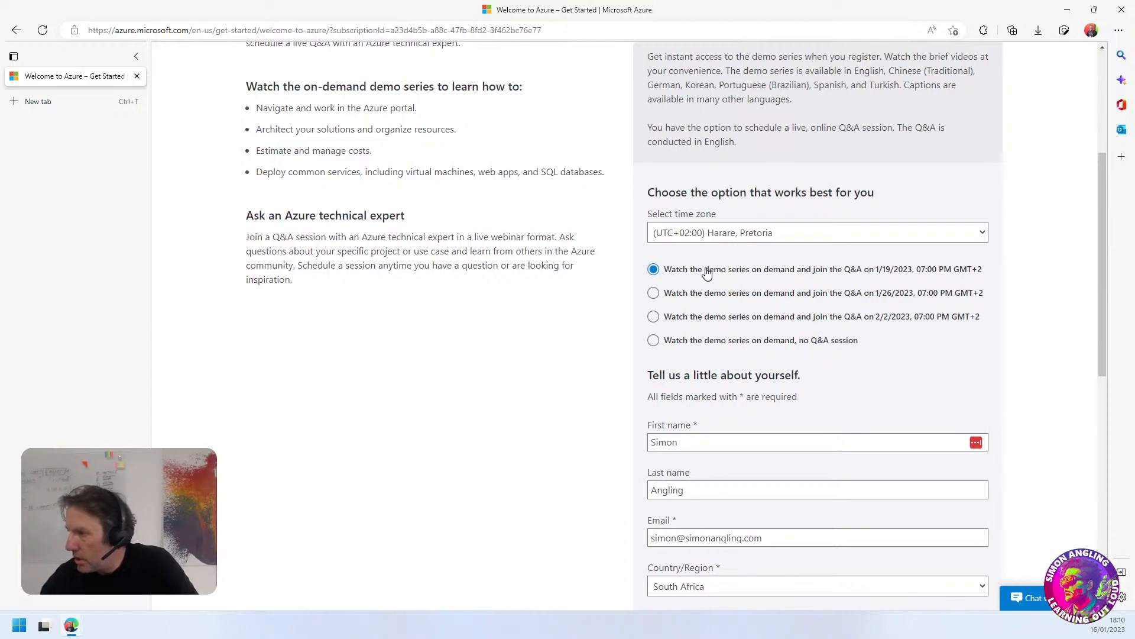
pyautogui.scroll(-3, 787, 418)
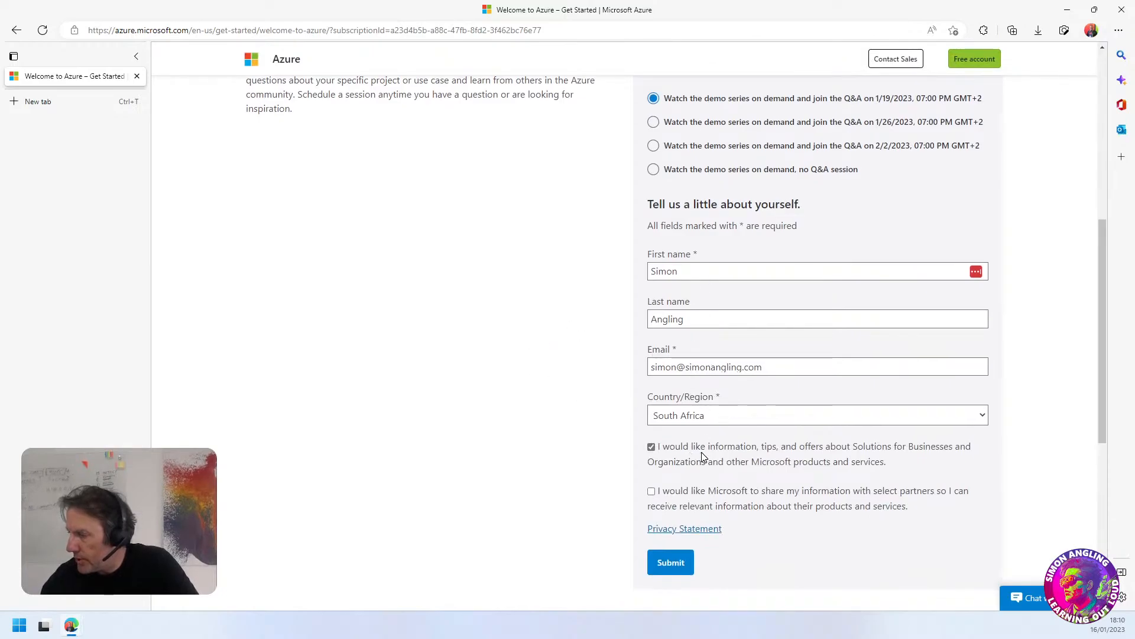
# Opt out of receiving information, tips and offers about Solutions for Businesses and Organizations and other Microsoft products
pyautogui.click(651, 449)
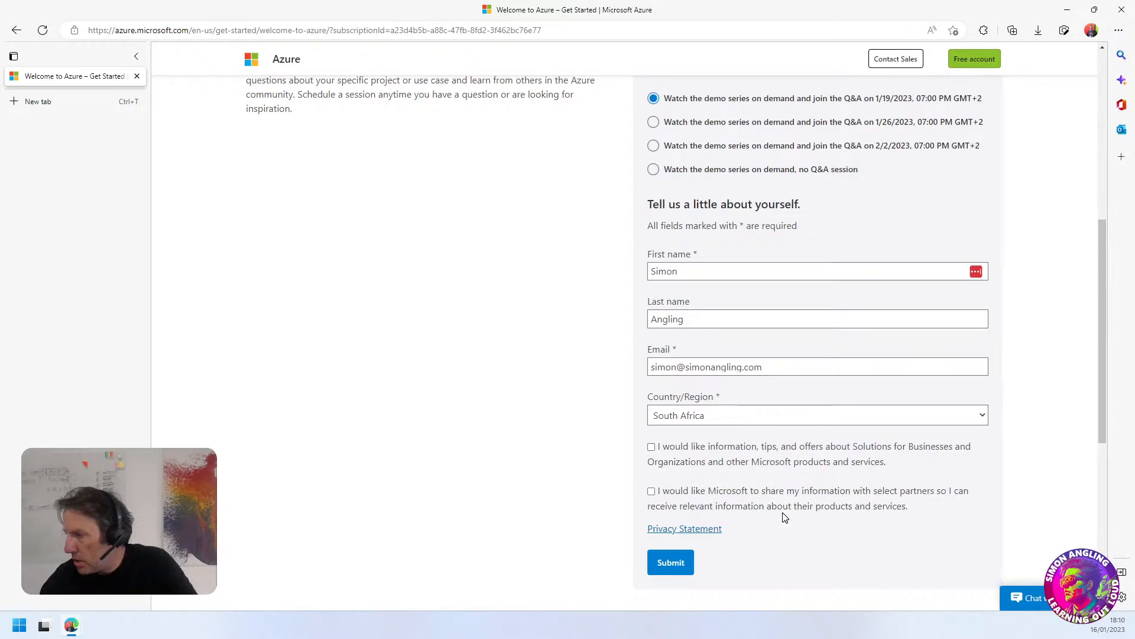
pyautogui.scroll(1, 780, 517)
pyautogui.scroll(-1, 769, 523)
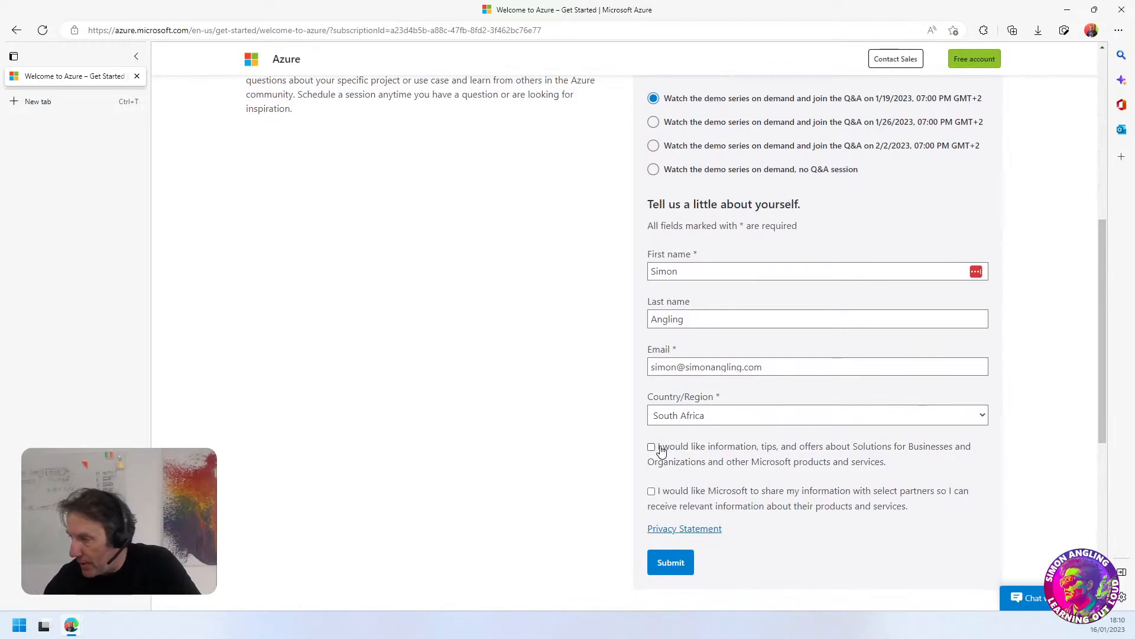
# Try opting in to both Microsoft offers and partner information sharing, and clear both consents again
pyautogui.moveTo(892, 471); pyautogui.dragTo(668, 458)
pyautogui.click(673, 463)
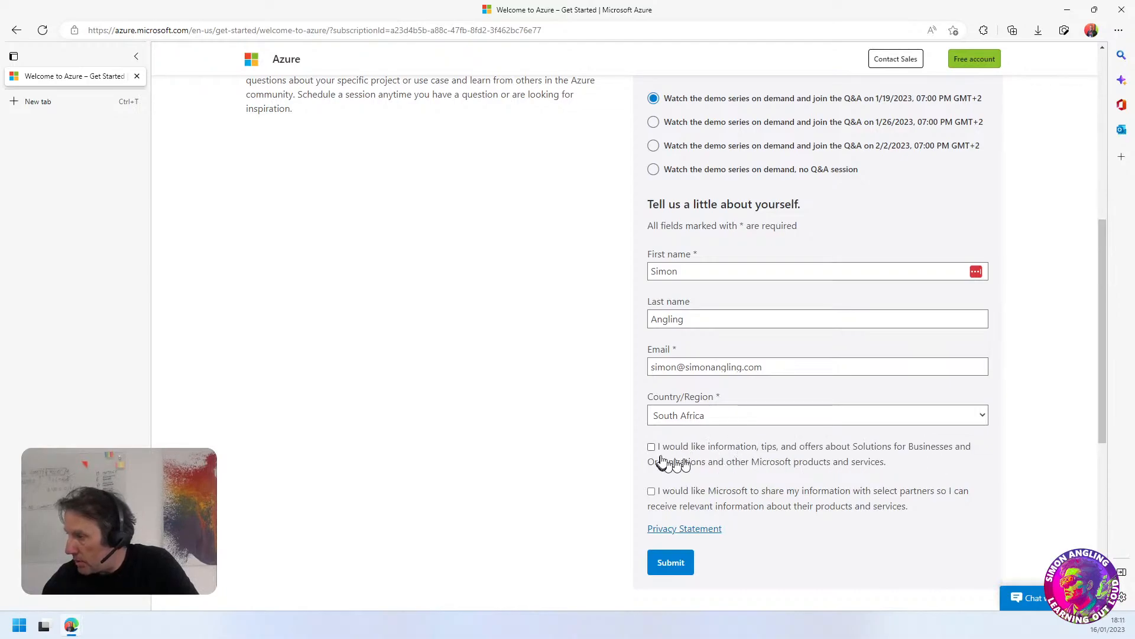
pyautogui.click(652, 491)
pyautogui.click(651, 447)
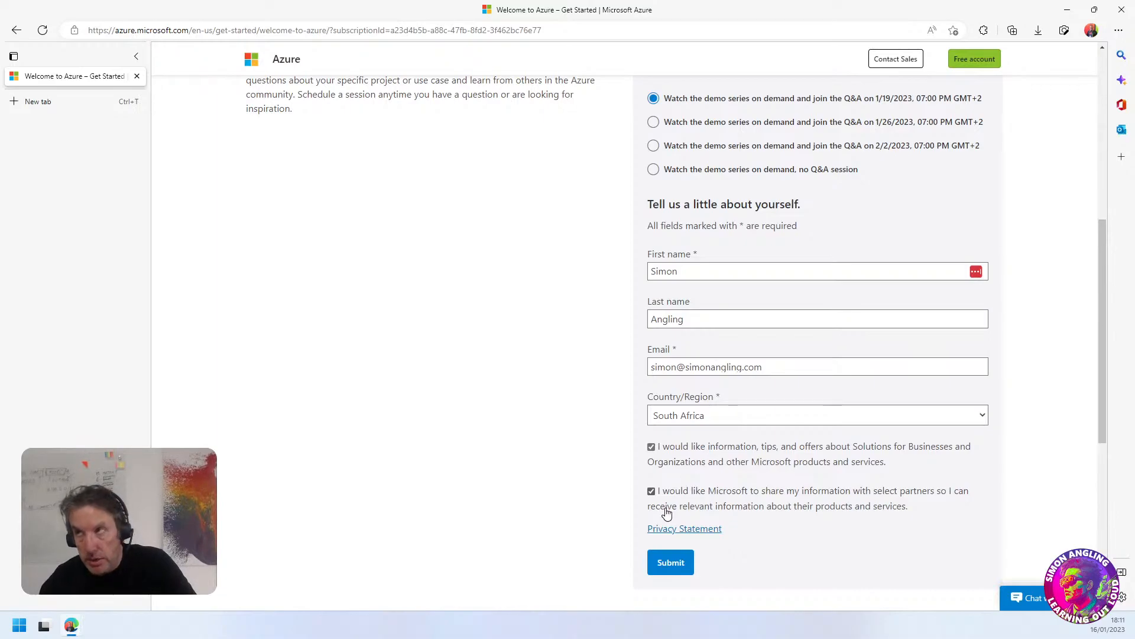
pyautogui.click(651, 447)
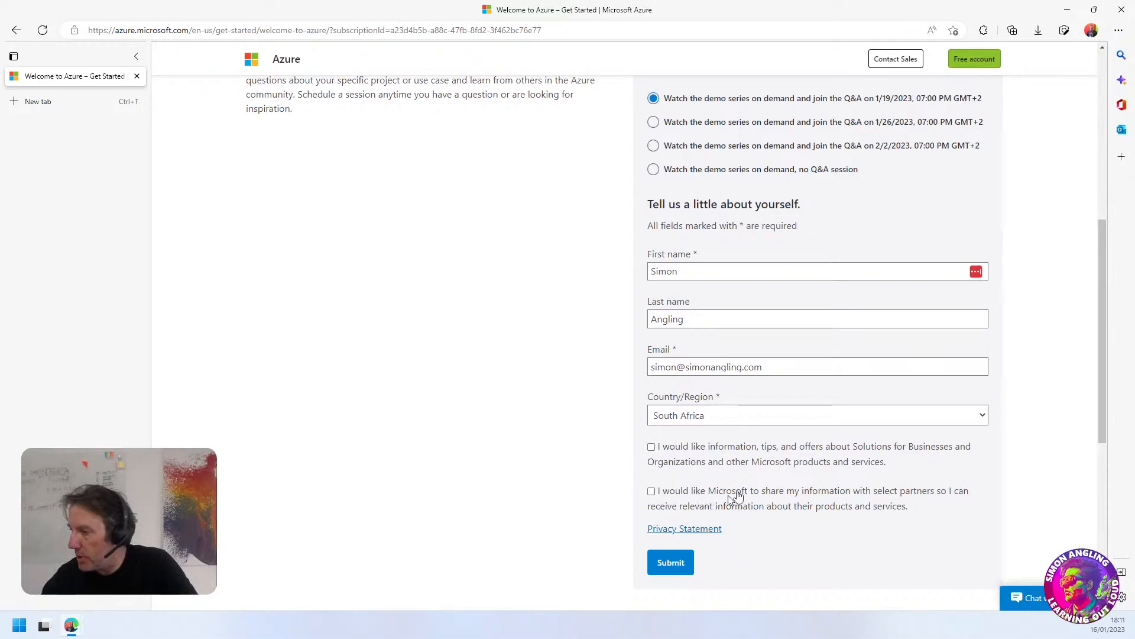
# Submit the registration form for the on-demand demo series with the 1/19/2023 Q&A session
pyautogui.scroll(3, 751, 485)
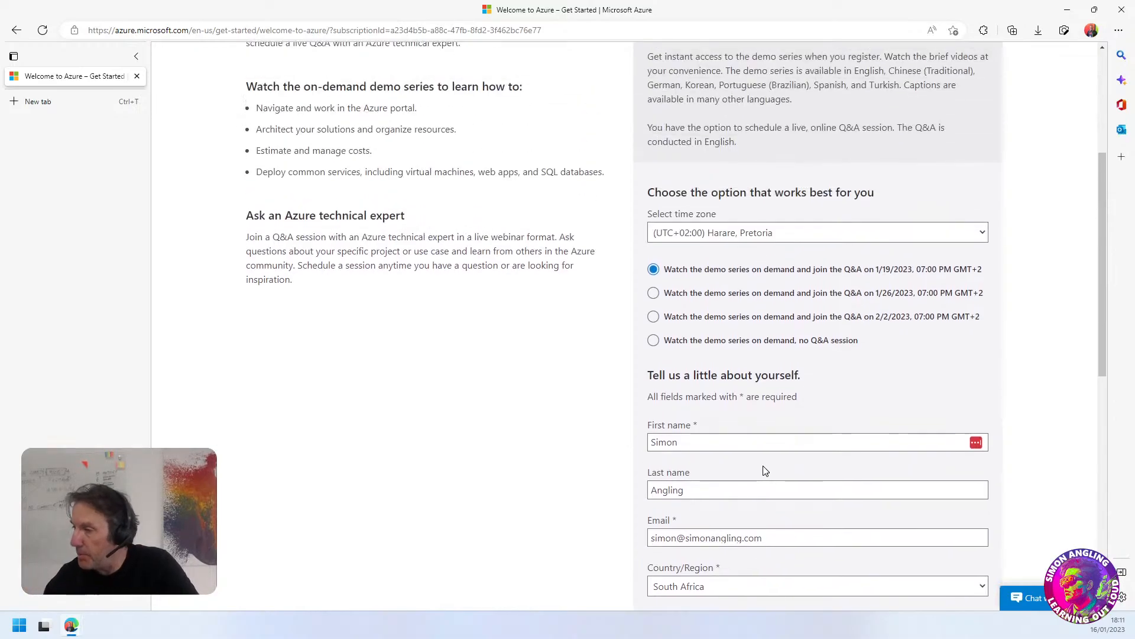
pyautogui.scroll(-1, 765, 470)
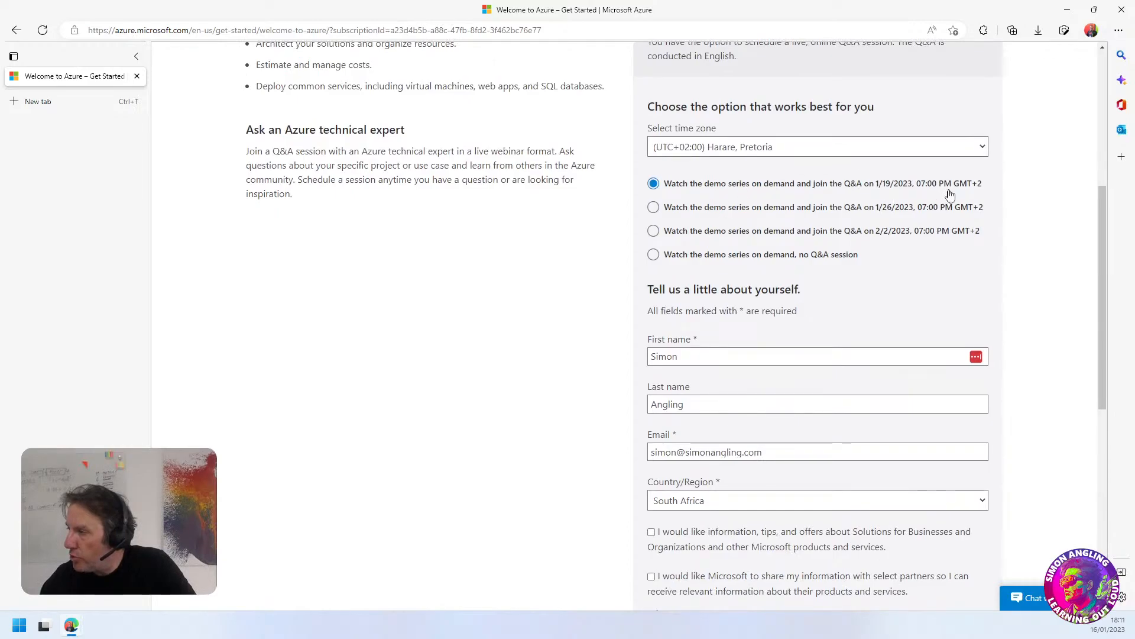
pyautogui.scroll(-1, 710, 191)
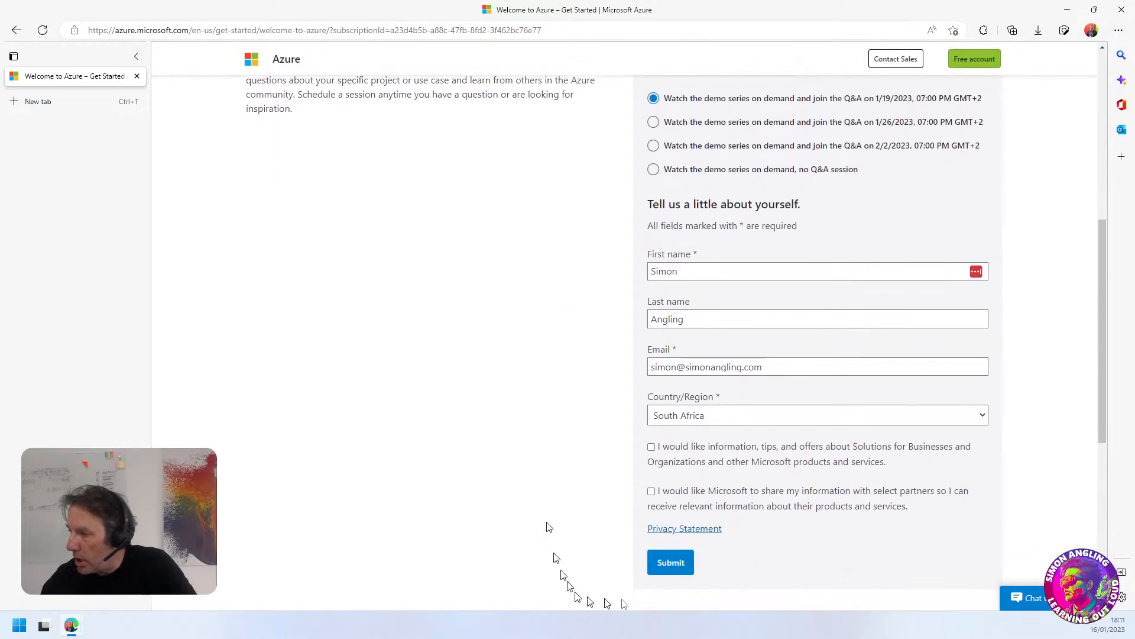
pyautogui.click(669, 562)
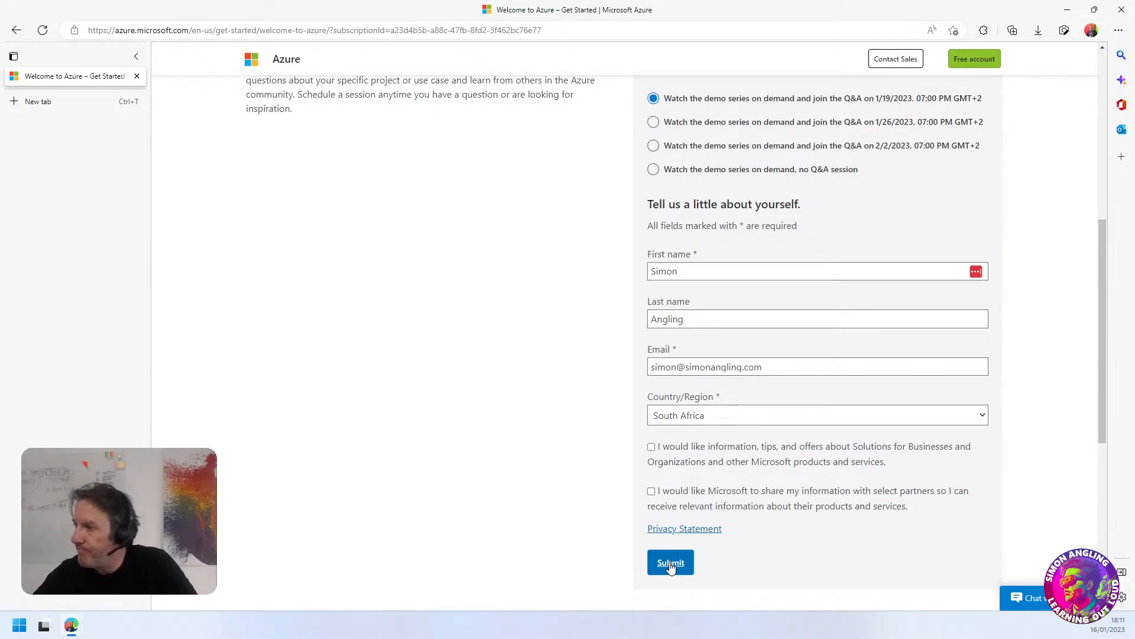
pyautogui.scroll(7, 671, 567)
pyautogui.scroll(-9, 812, 559)
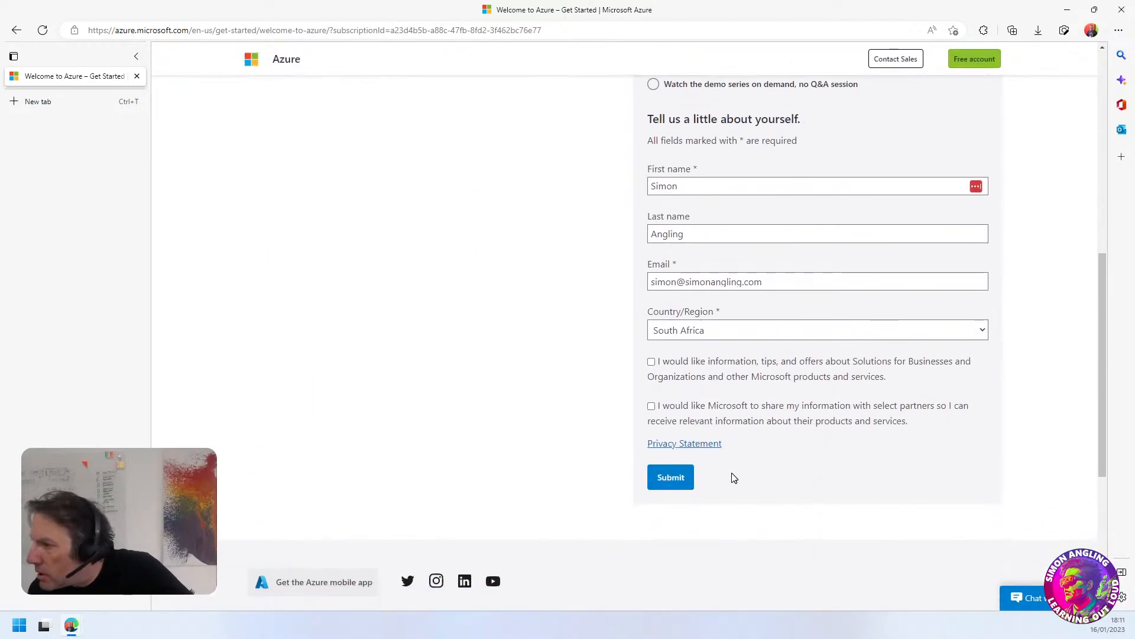
pyautogui.click(676, 477)
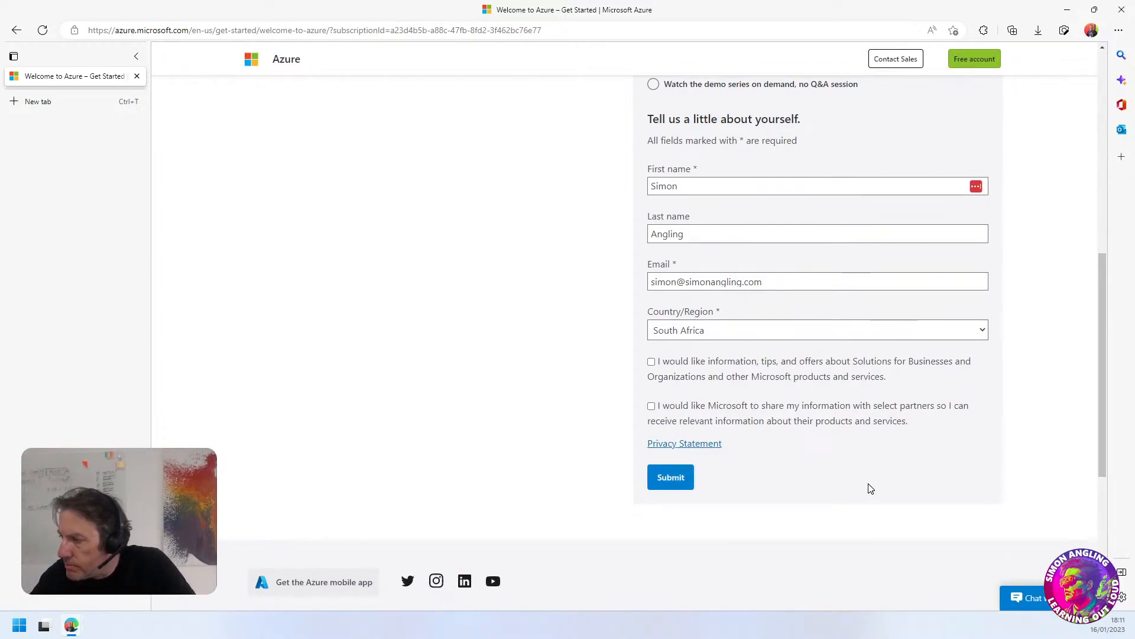
# Check the time zone selection and look over the rest of the submitted registration form
pyautogui.scroll(4, 870, 488)
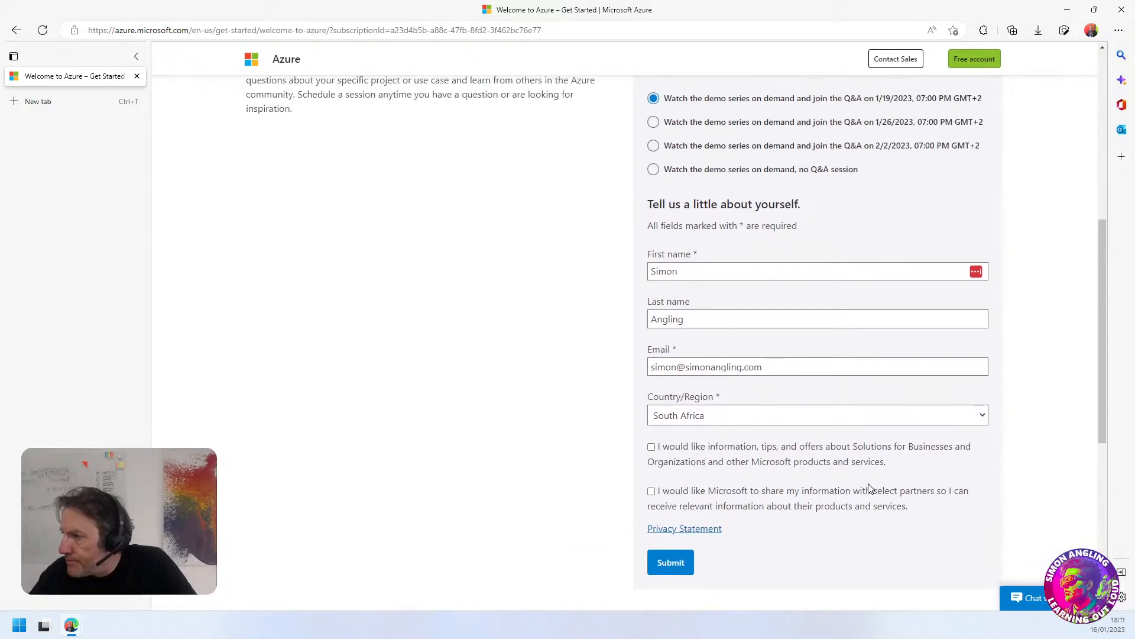
pyautogui.click(730, 234)
pyautogui.click(730, 234)
pyautogui.scroll(4, 829, 393)
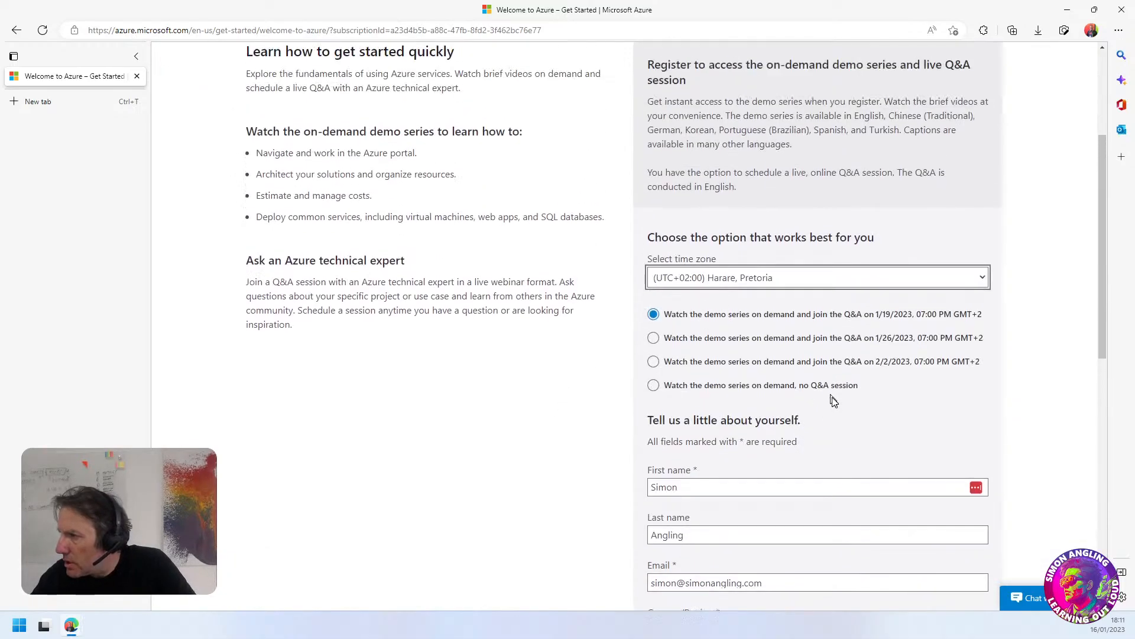
pyautogui.scroll(-9, 747, 426)
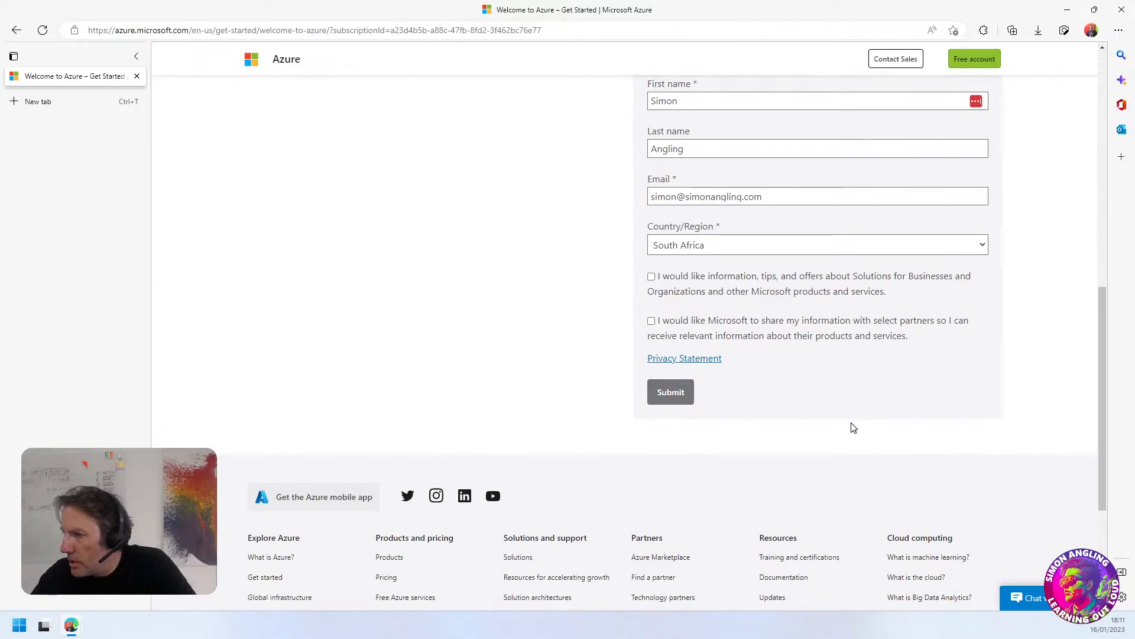
pyautogui.scroll(9, 852, 426)
pyautogui.scroll(-5, 691, 375)
pyautogui.scroll(5, 705, 398)
# Go to the Azure portal and show the online courses in the Quickstart Center
pyautogui.click(299, 172)
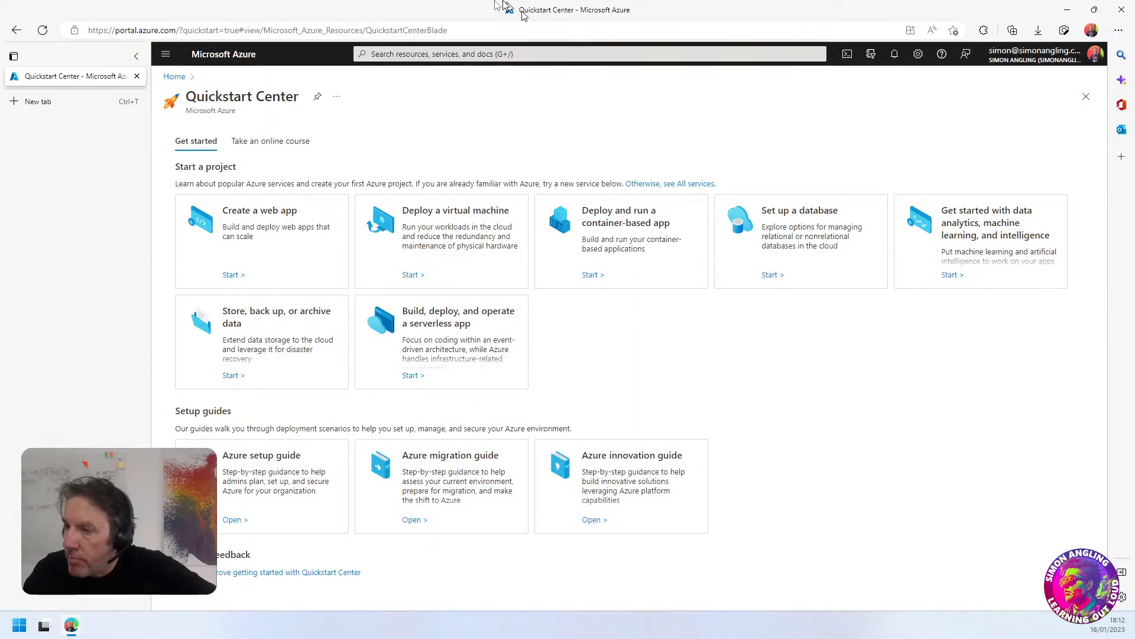
pyautogui.click(265, 146)
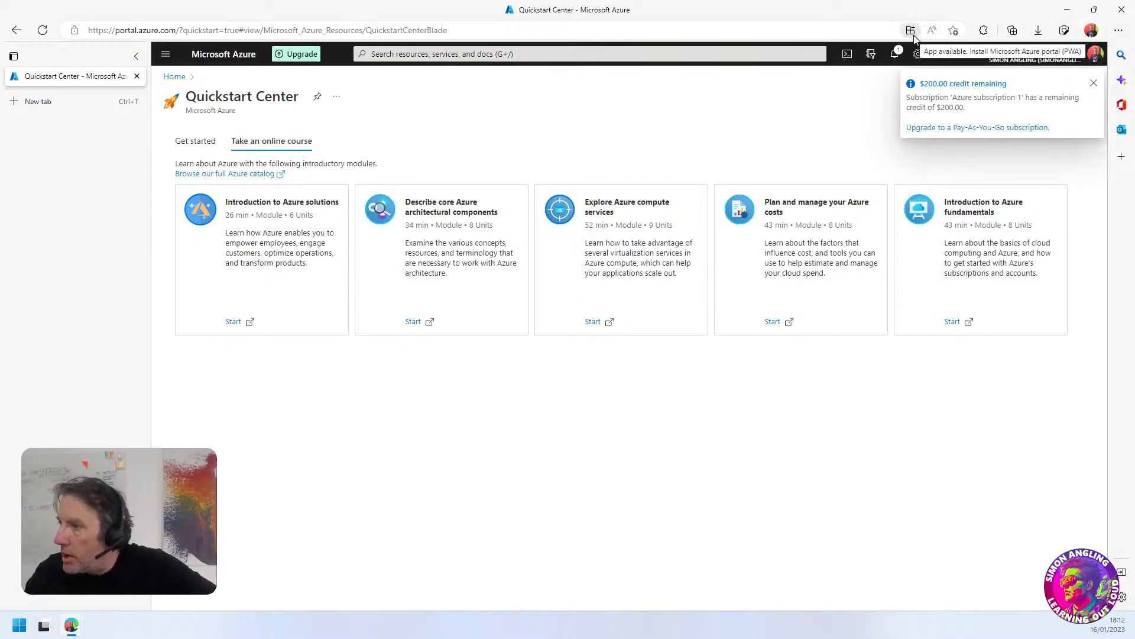
# Enlarge the browser page zoom to 125%
pyautogui.click(1118, 30)
pyautogui.click(1097, 110)
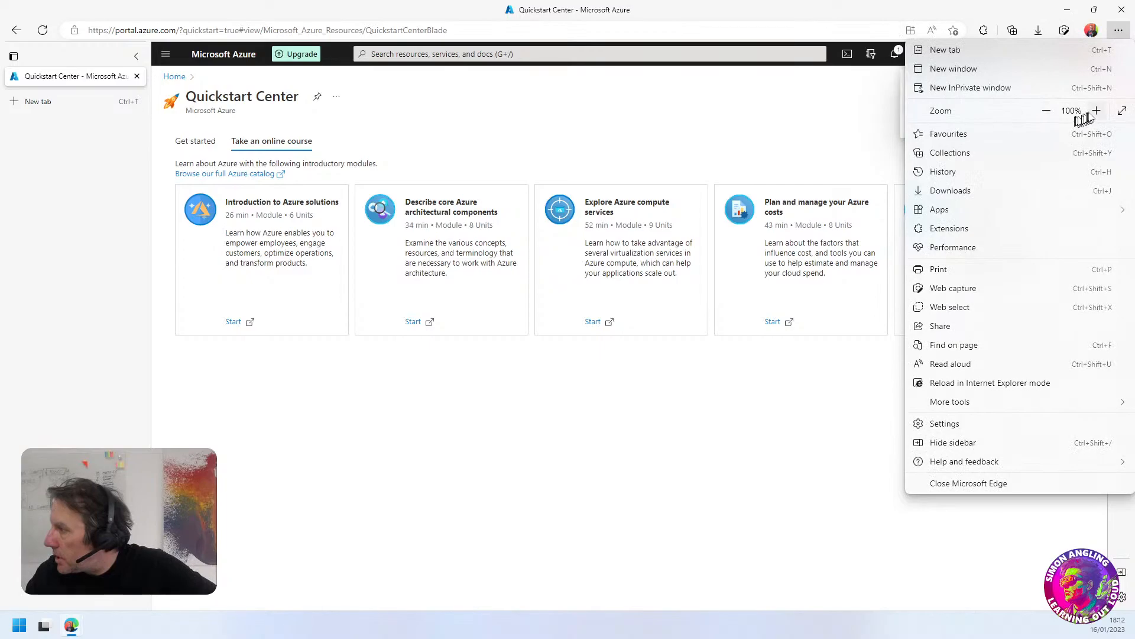
pyautogui.click(1097, 111)
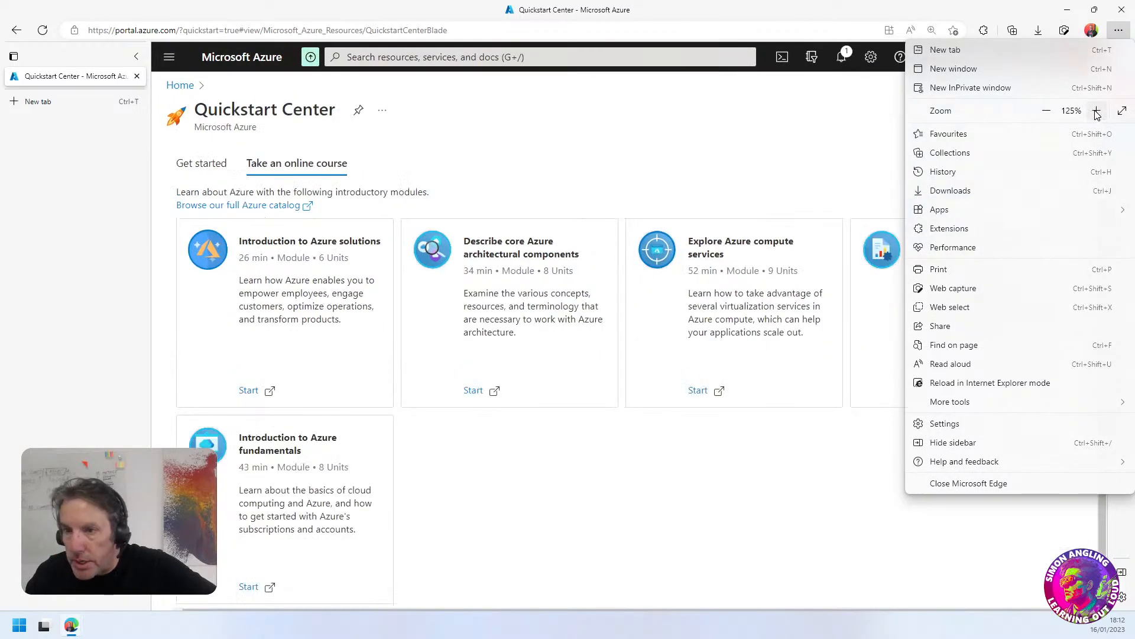
pyautogui.click(759, 139)
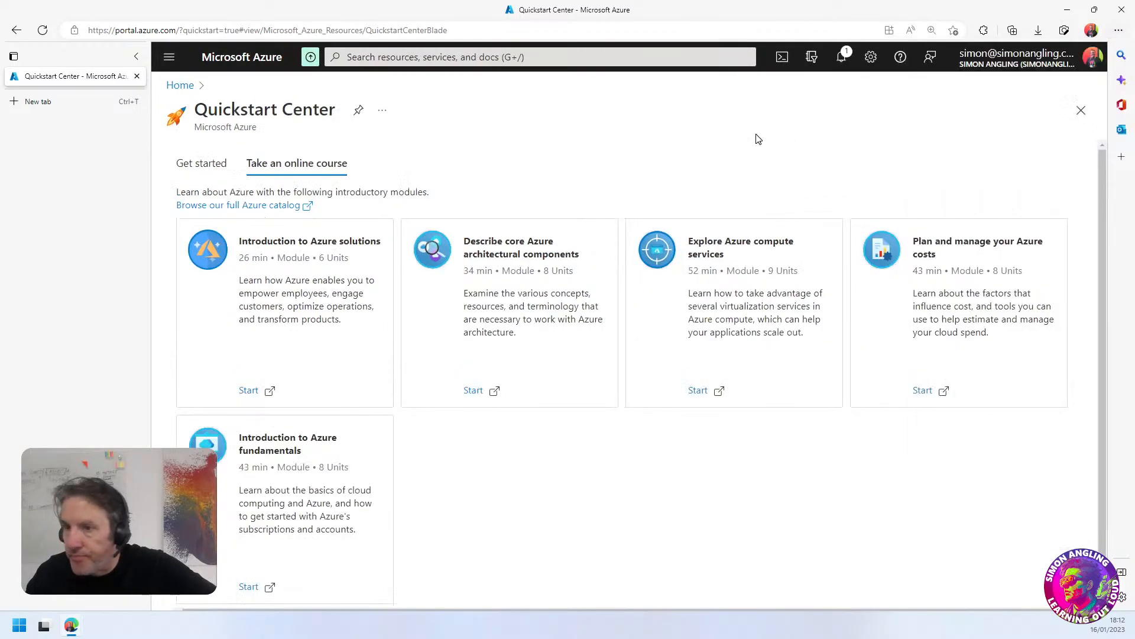
# Read the portal notifications and close them again
pyautogui.click(842, 59)
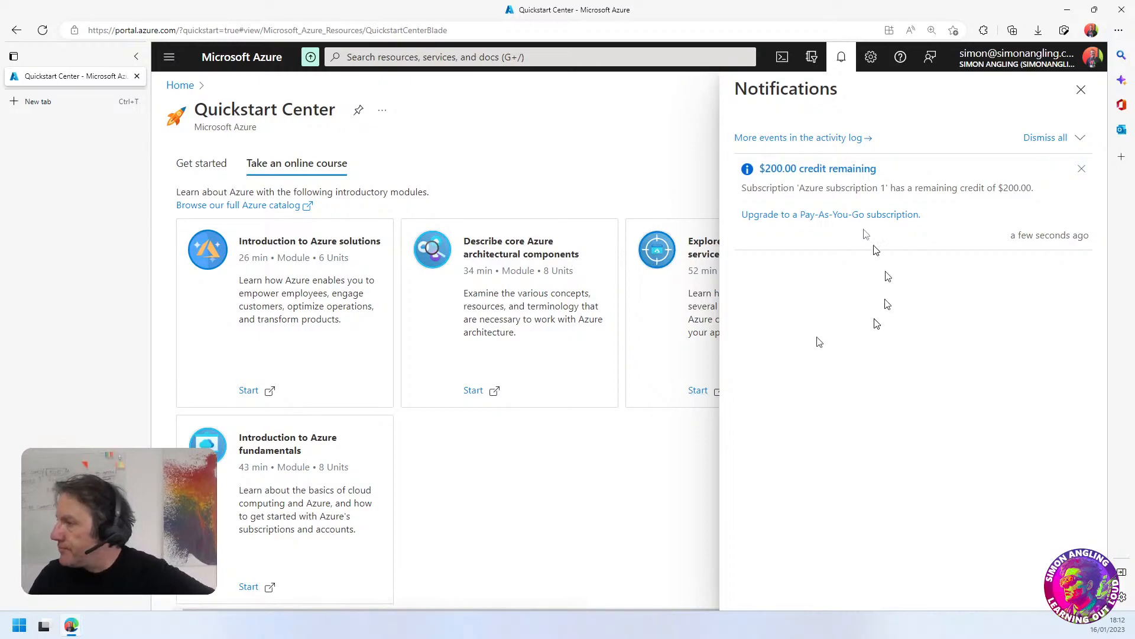
pyautogui.click(1081, 92)
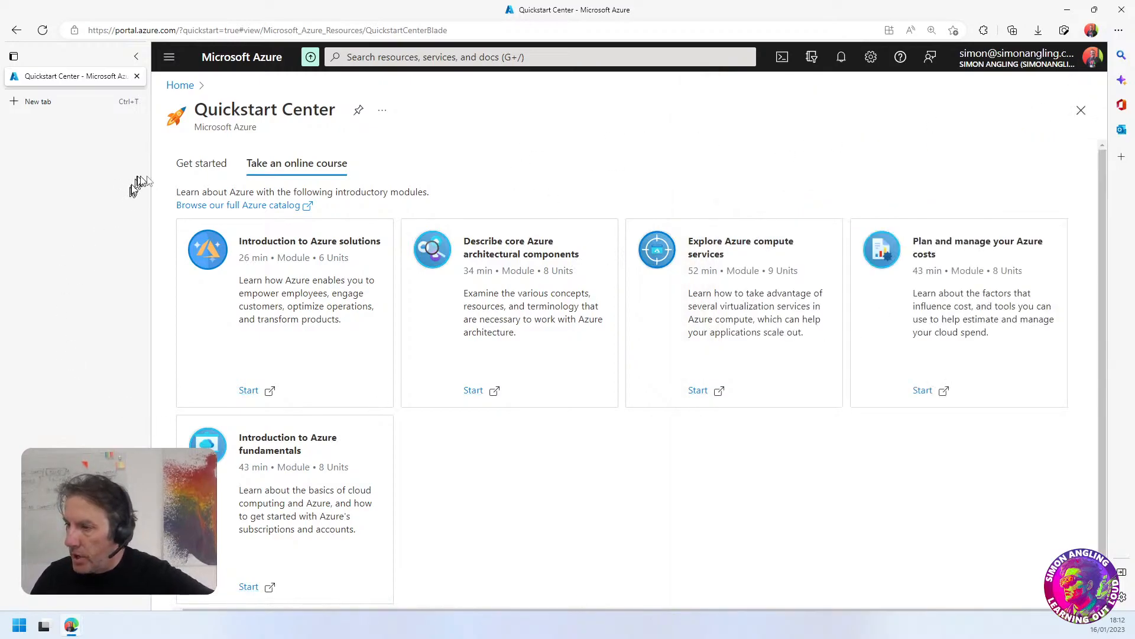
# Examine the Get started projects and setup guides in the Quickstart Center, and return to the online courses
pyautogui.click(199, 171)
pyautogui.scroll(-1, 432, 161)
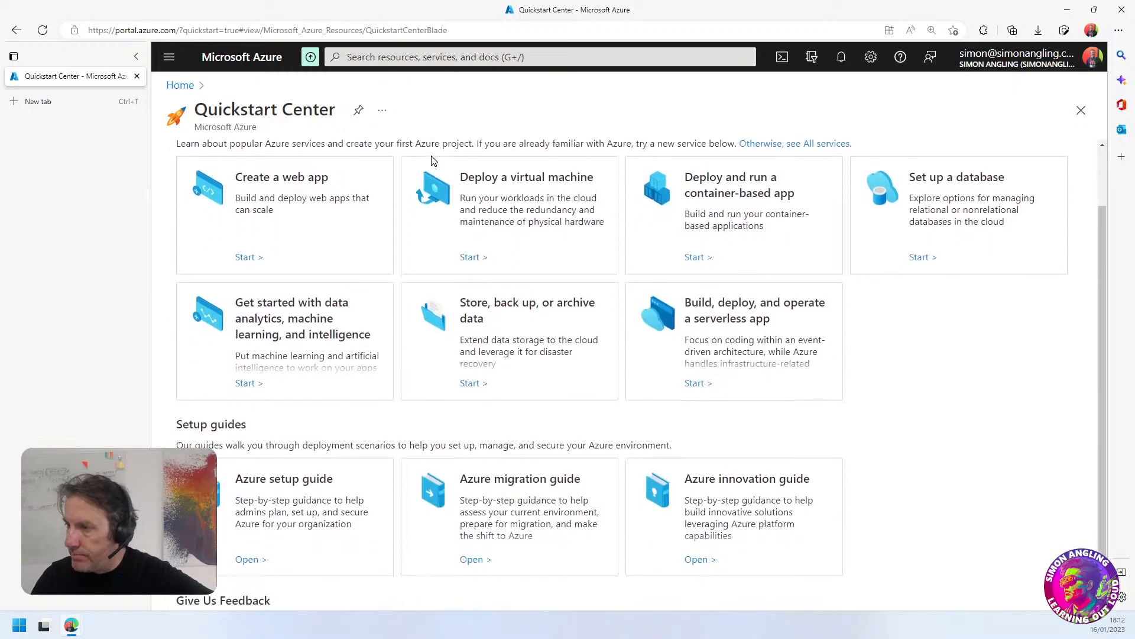
pyautogui.scroll(1, 440, 295)
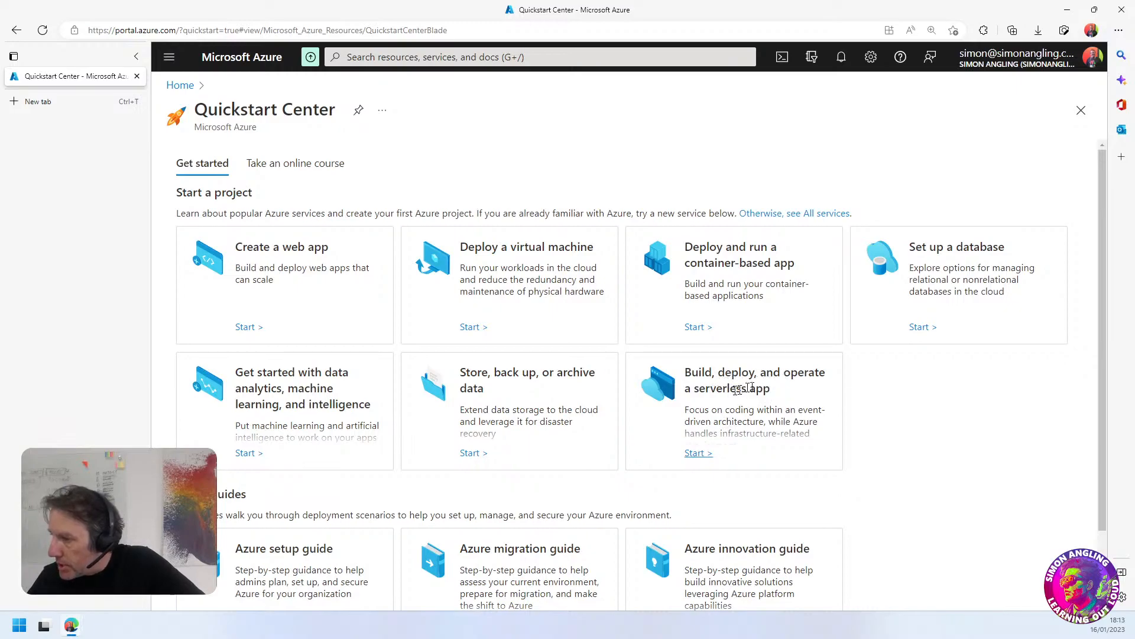
pyautogui.scroll(-2, 591, 446)
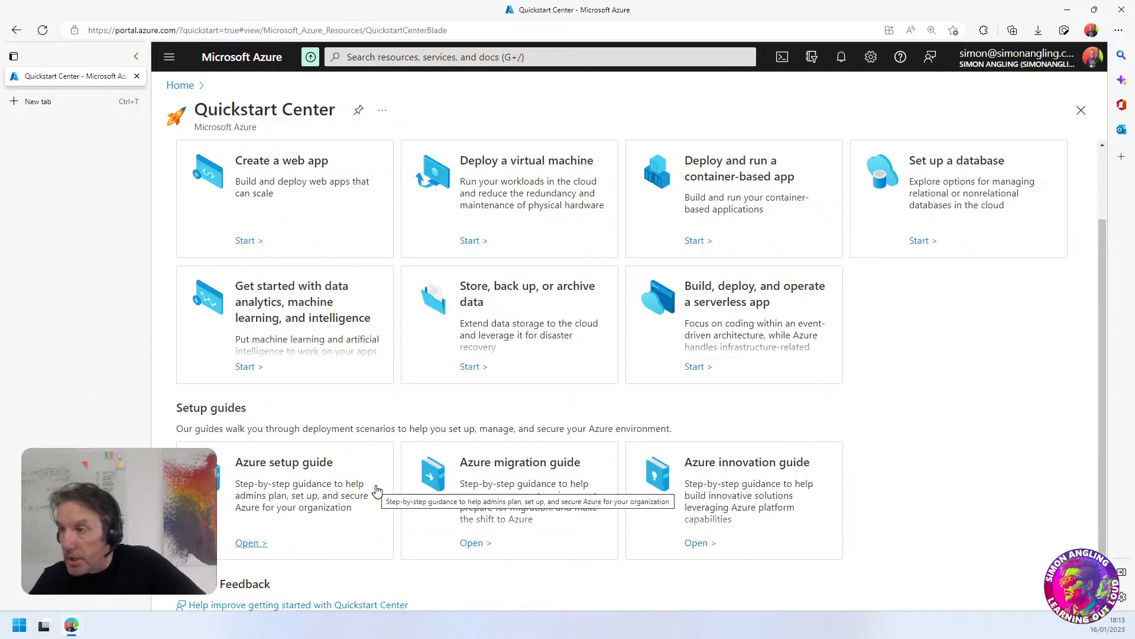
pyautogui.scroll(2, 376, 490)
pyautogui.scroll(-2, 376, 489)
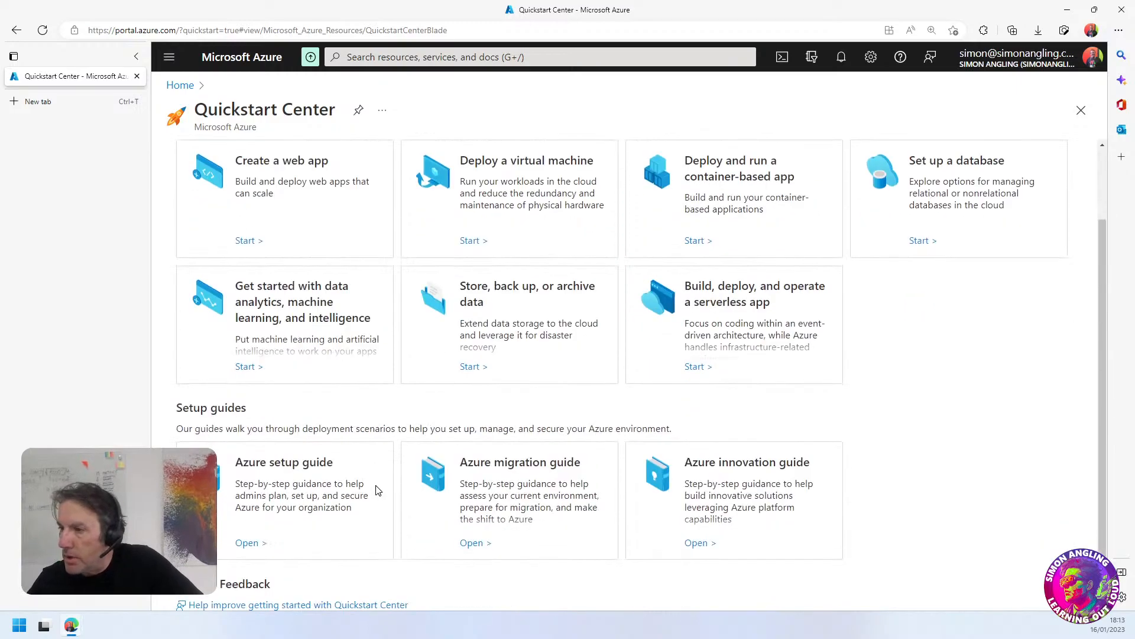
pyautogui.scroll(2, 369, 441)
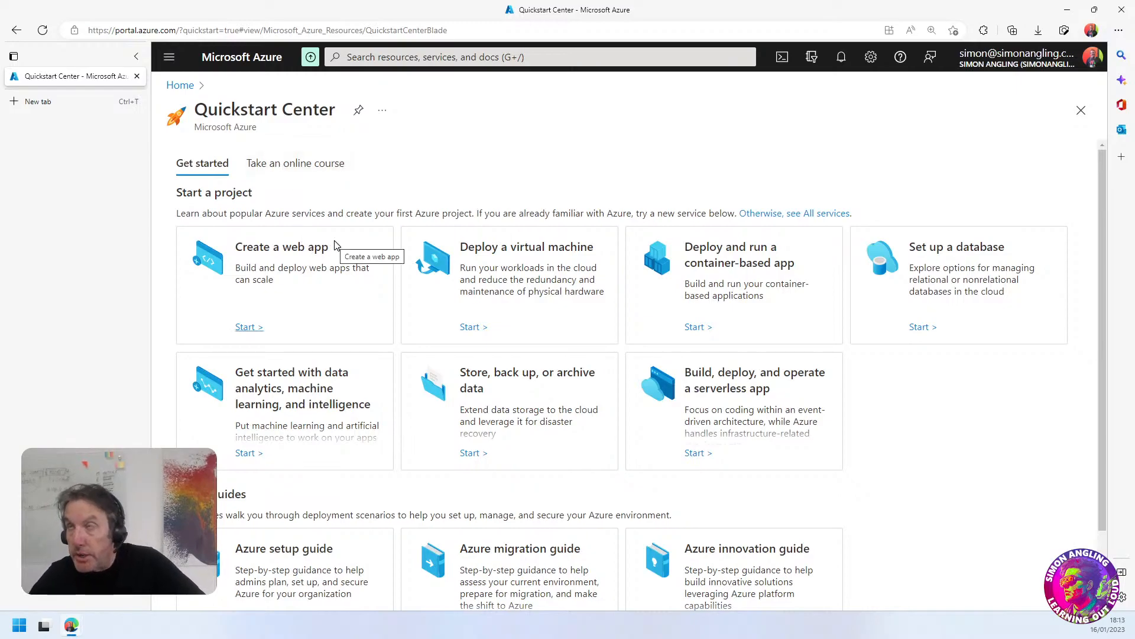
pyautogui.click(293, 167)
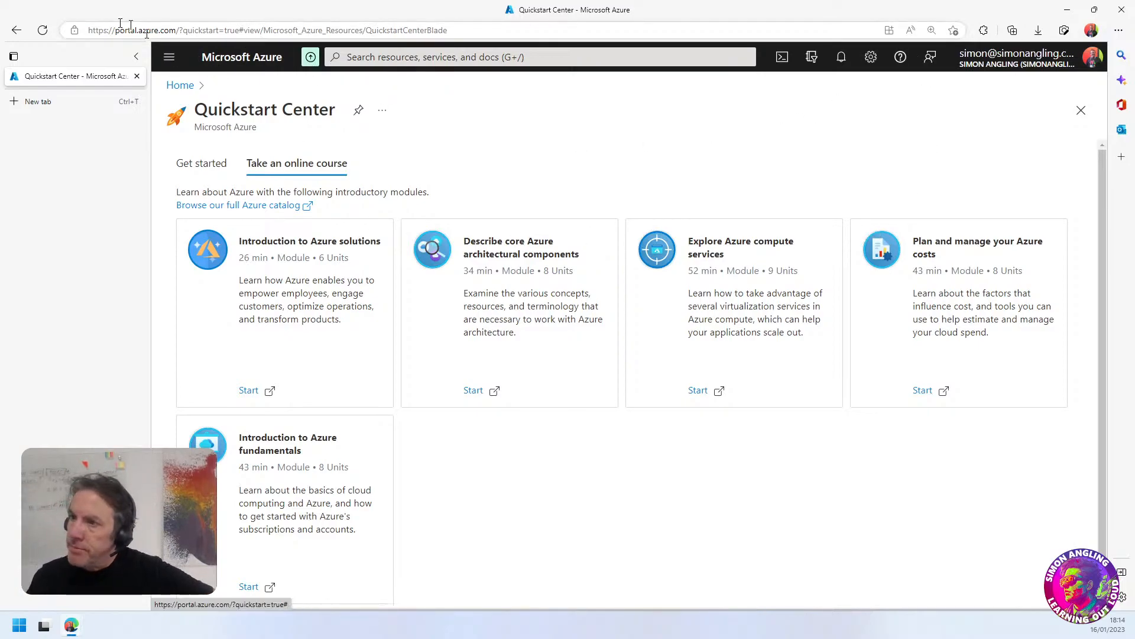
# Go to the portal's home page and look over its services, recent resources, navigation links and tools
pyautogui.click(171, 62)
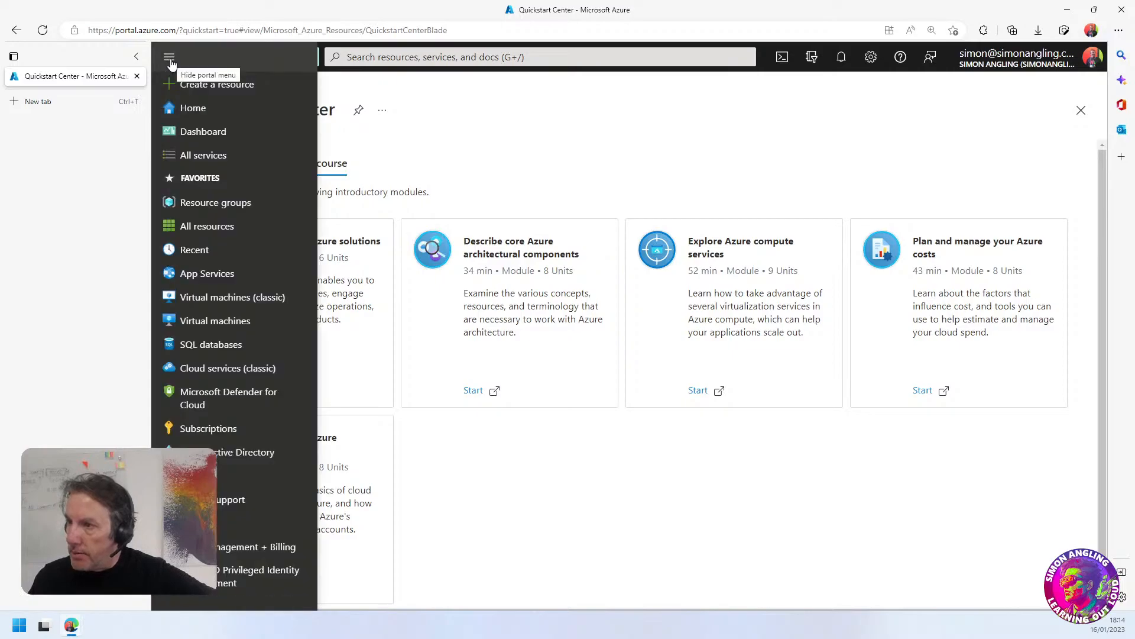
pyautogui.click(199, 110)
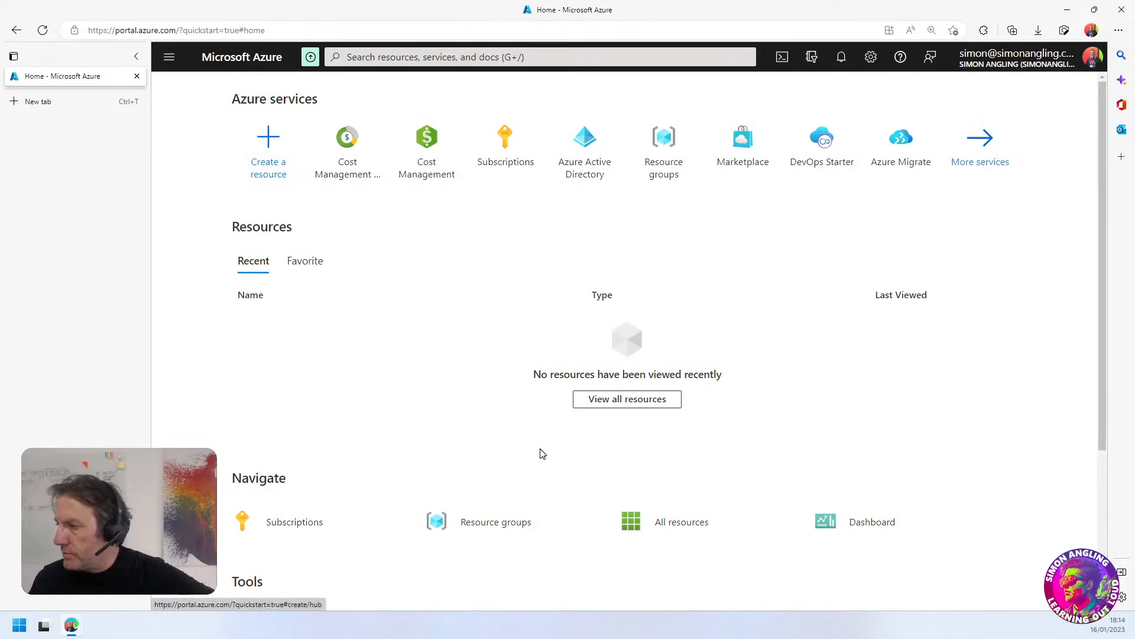
pyautogui.scroll(-3, 451, 378)
pyautogui.scroll(3, 450, 379)
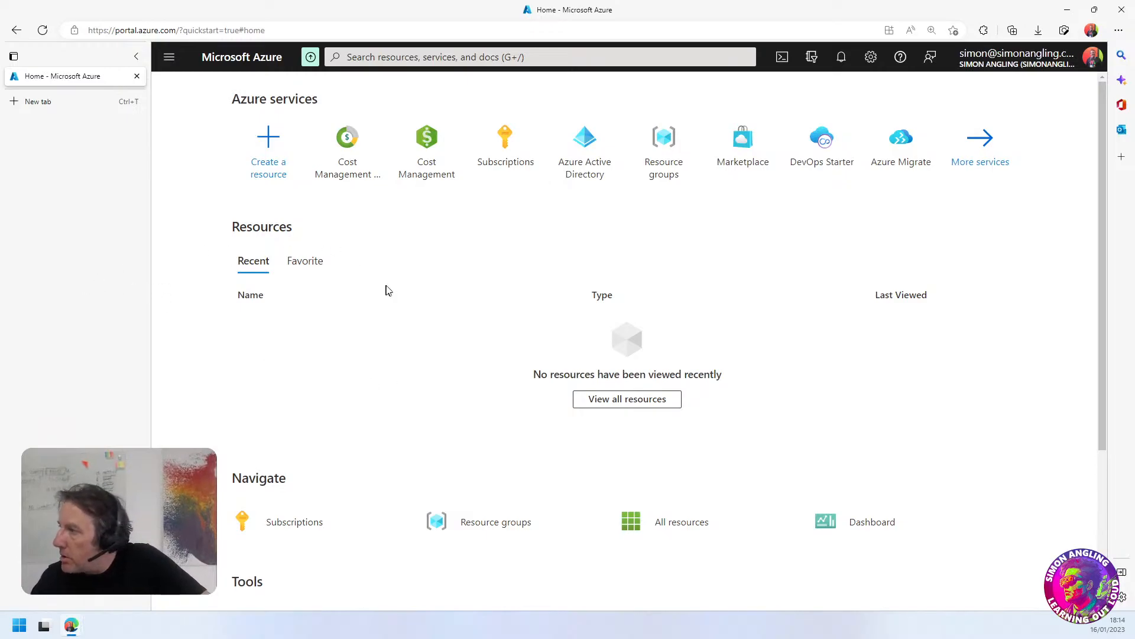
# Show the directory's subscriptions and open the overview of Azure subscription 1
pyautogui.click(507, 166)
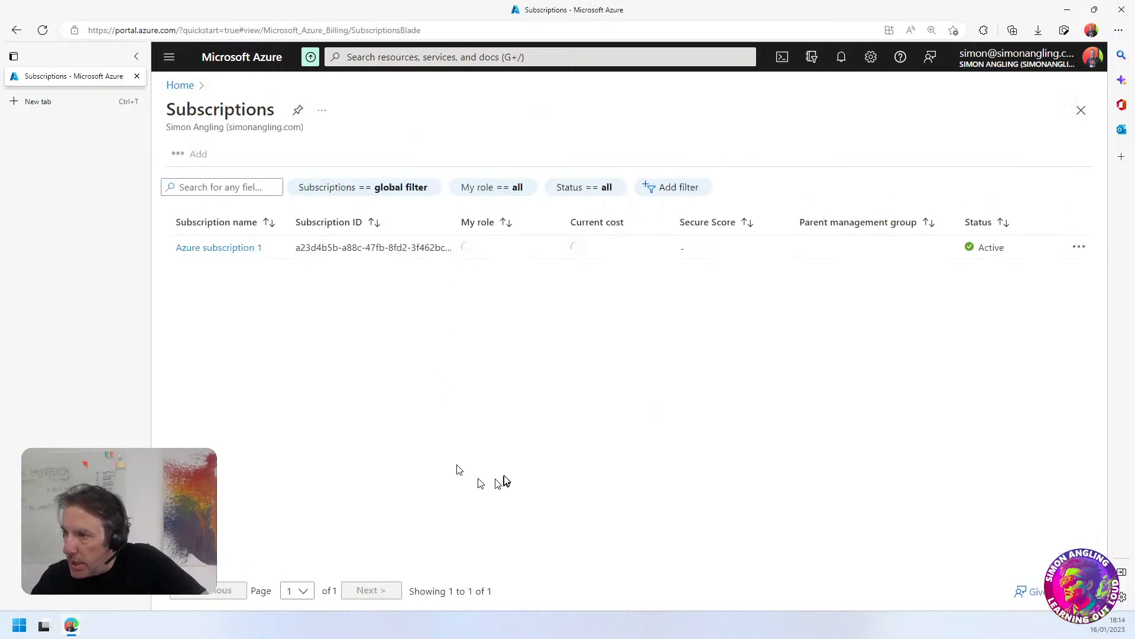
pyautogui.moveTo(228, 126); pyautogui.dragTo(312, 131)
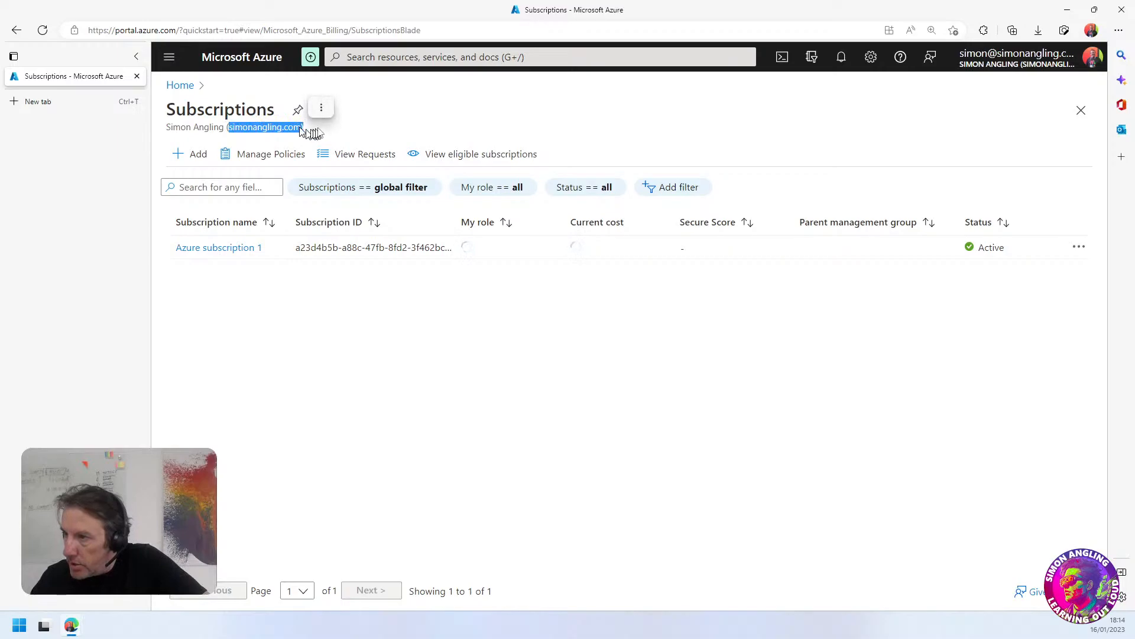
pyautogui.click(308, 132)
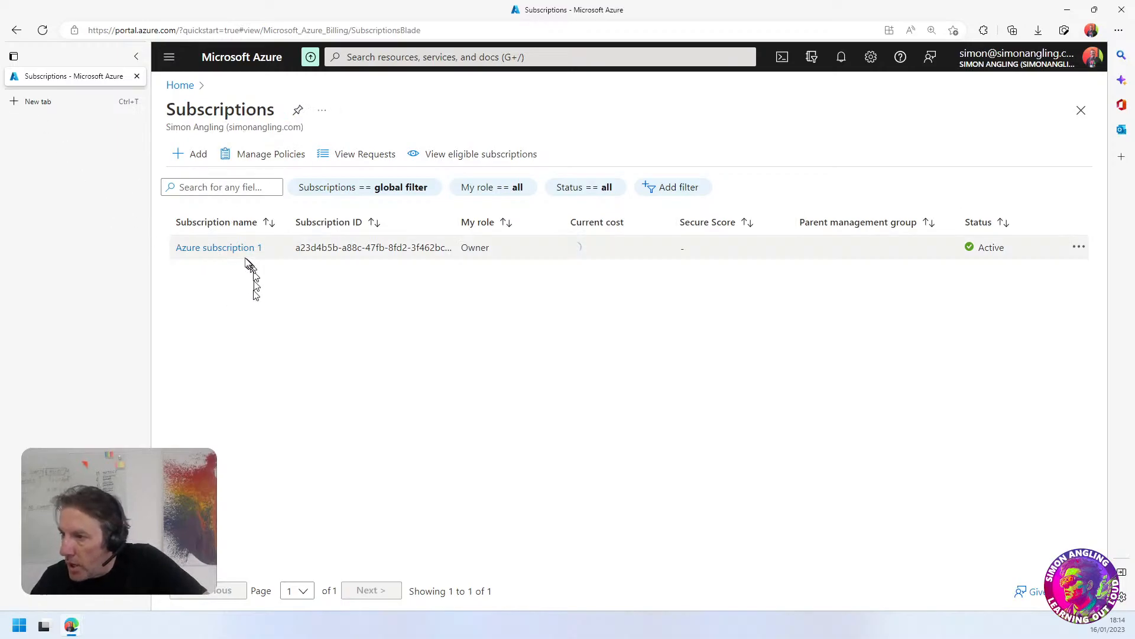
pyautogui.click(215, 249)
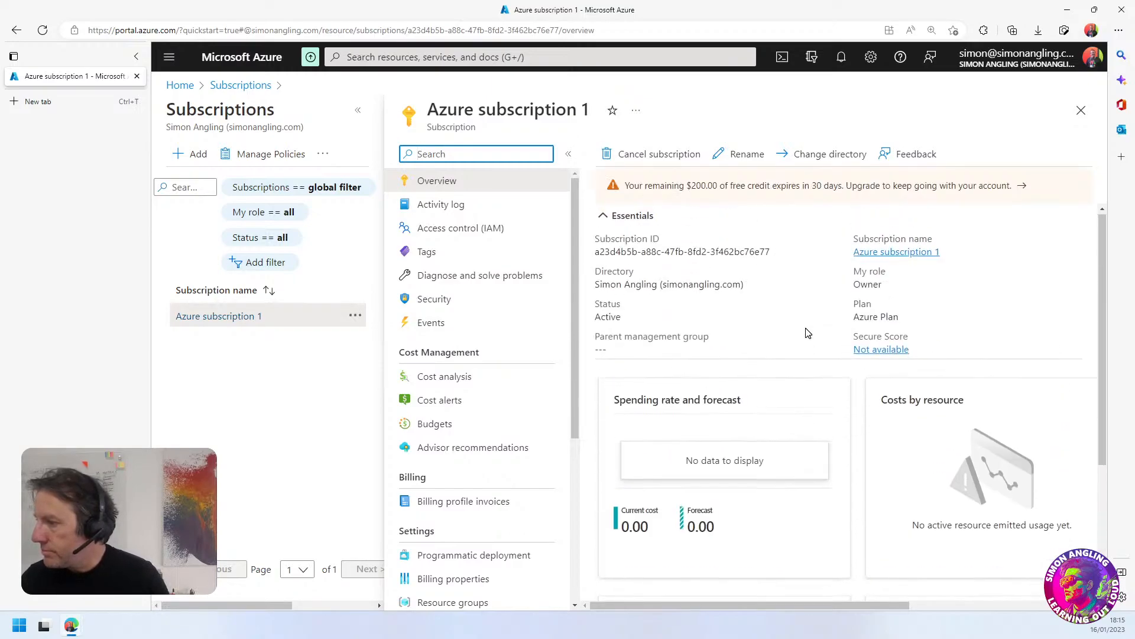
# Examine the subscription's billing profile invoices, including the next invoice's availability date and its billing period
pyautogui.scroll(-5, 453, 521)
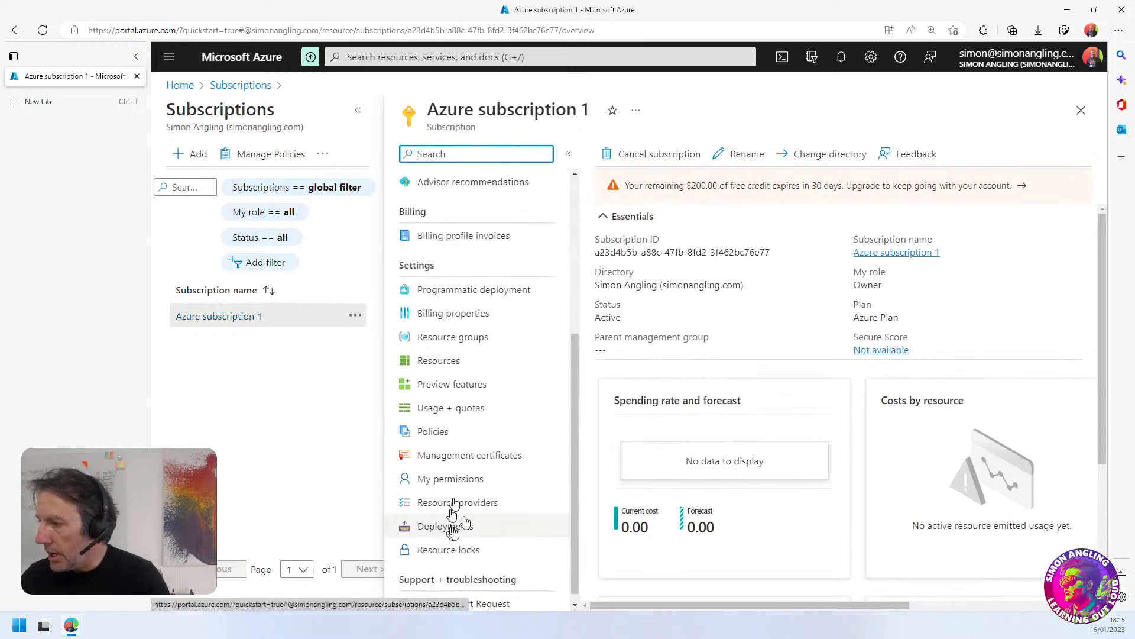
pyautogui.click(461, 240)
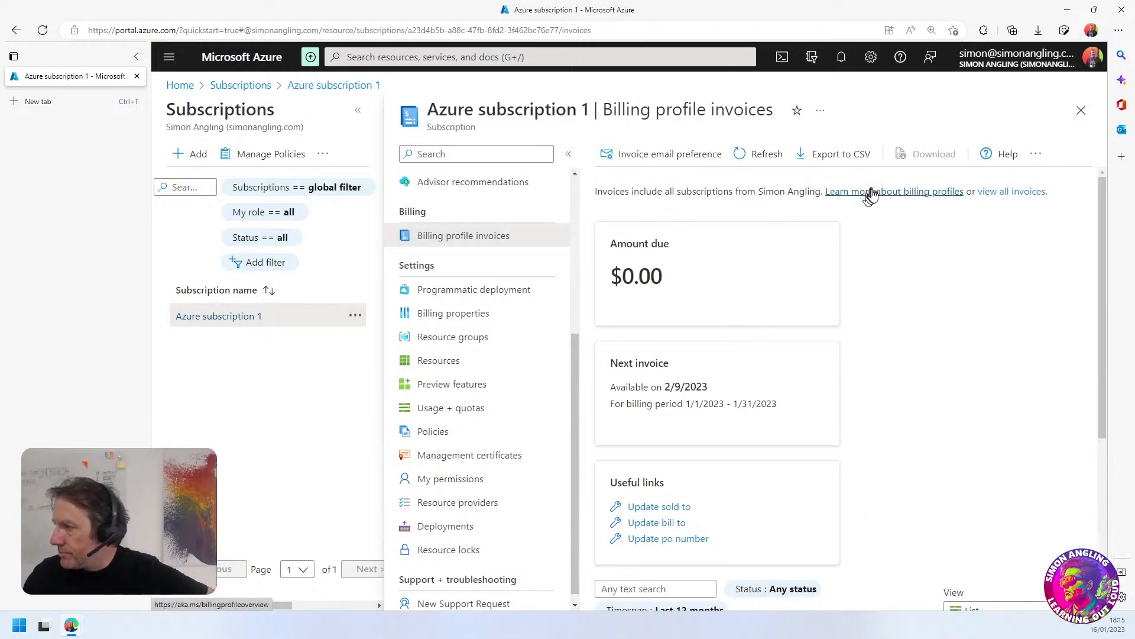
pyautogui.scroll(-5, 693, 424)
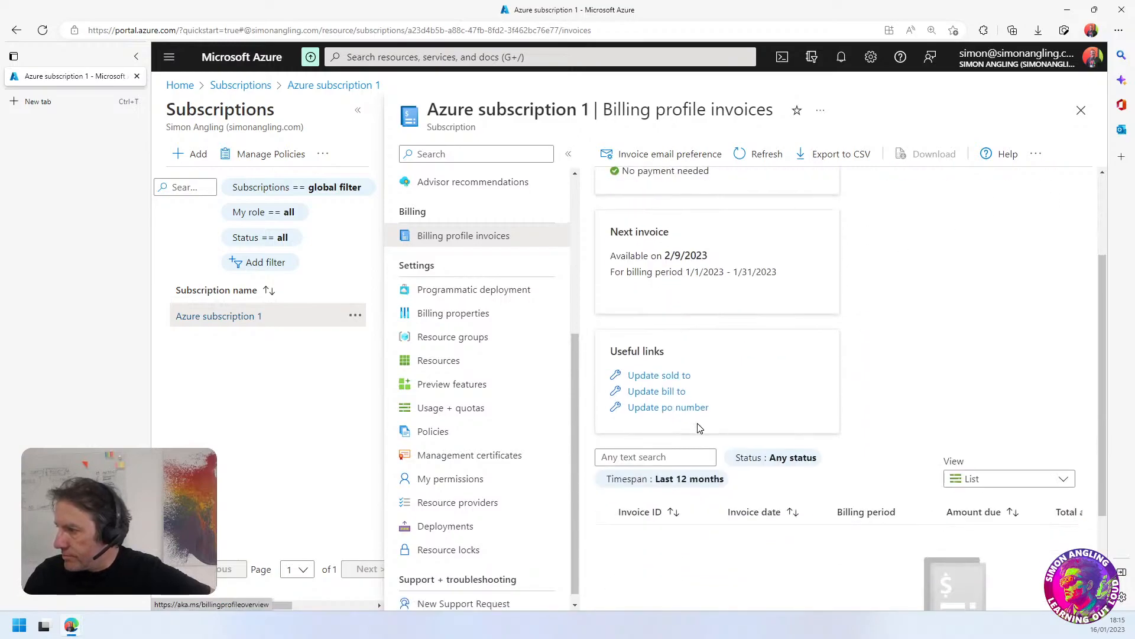
pyautogui.scroll(5, 698, 426)
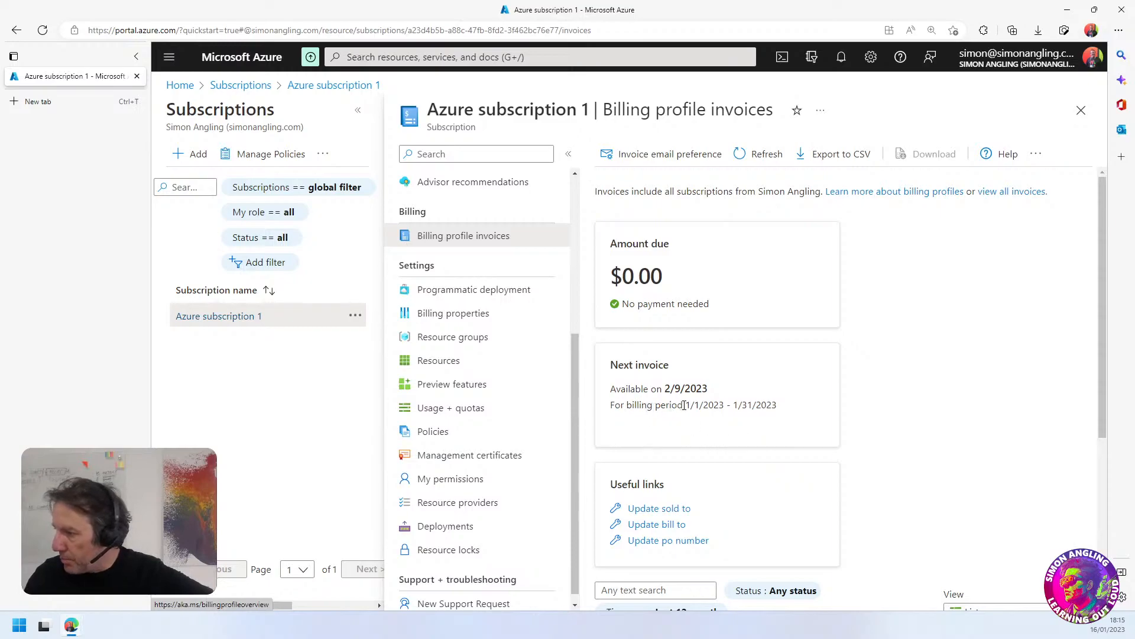
pyautogui.moveTo(684, 405); pyautogui.dragTo(775, 421)
pyautogui.click(727, 407)
pyautogui.doubleClick(678, 388)
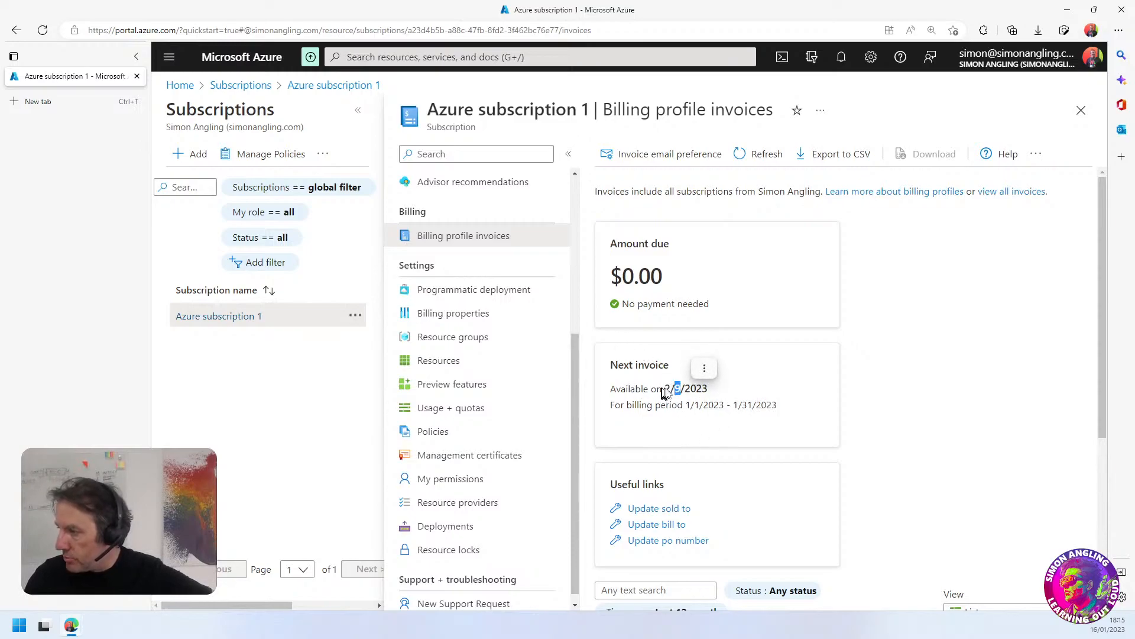
pyautogui.click(669, 391)
pyautogui.doubleClick(678, 390)
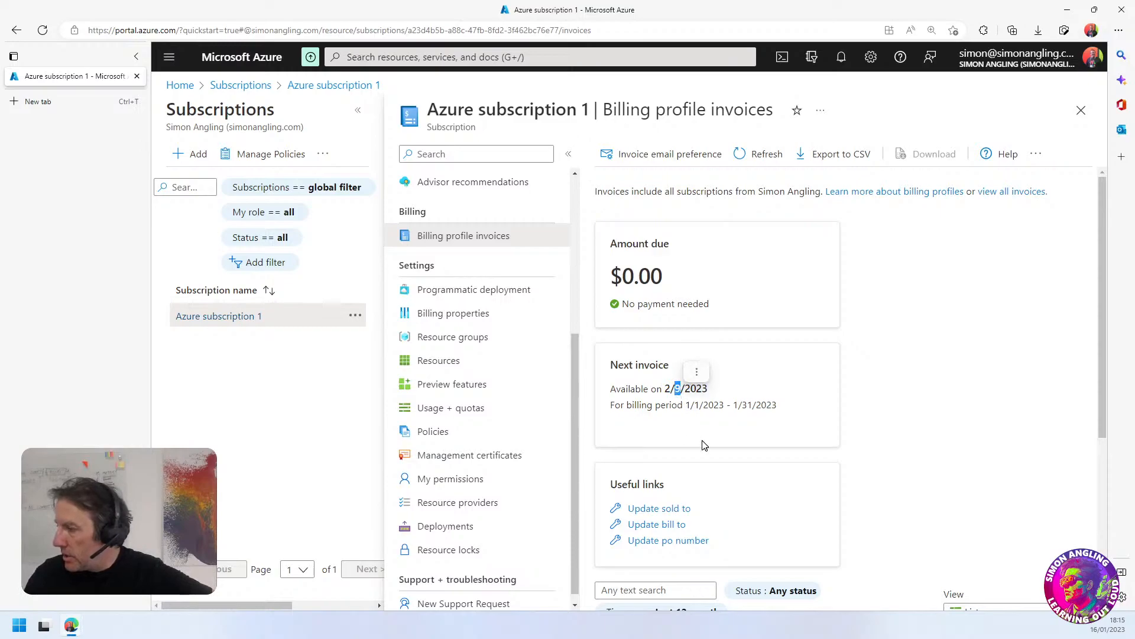
pyautogui.click(688, 387)
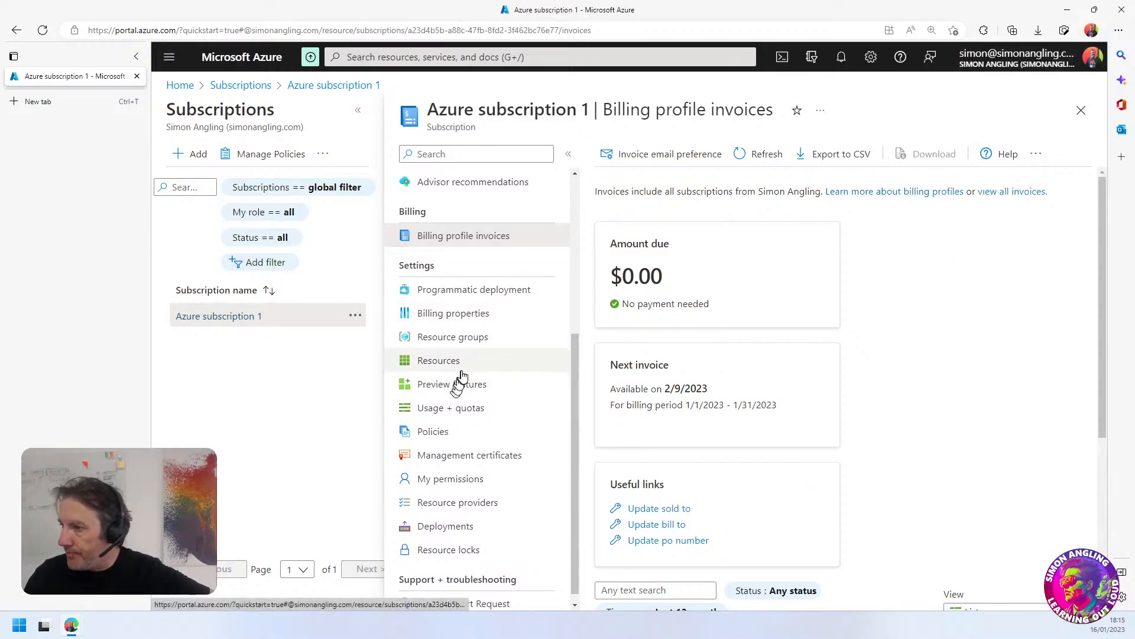
pyautogui.scroll(5, 462, 376)
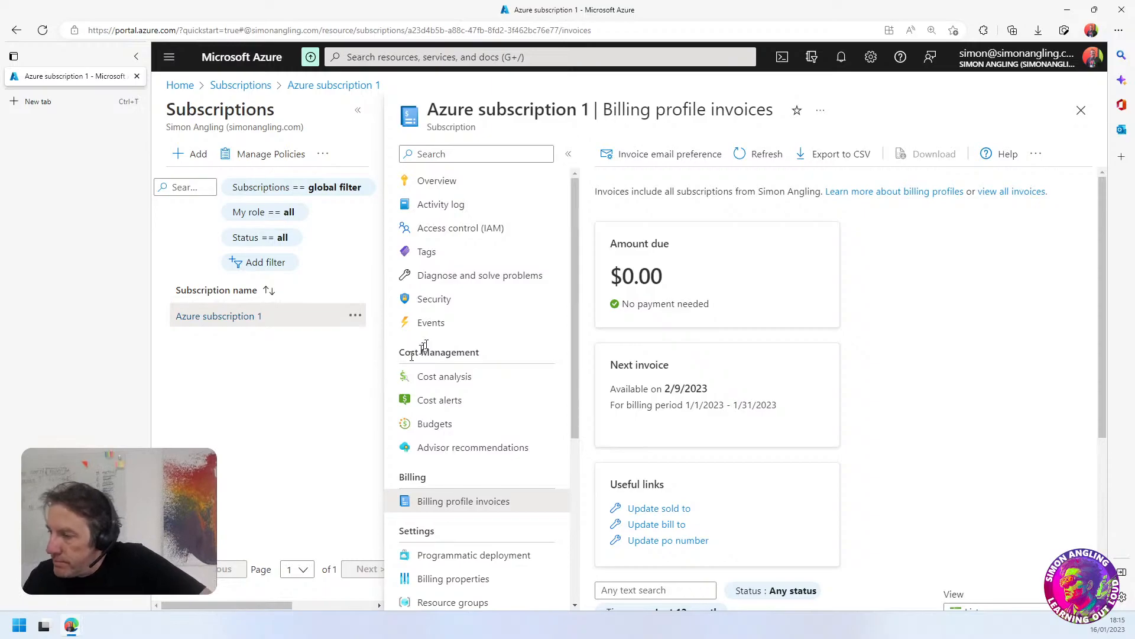
# View the Azure Active Directory overview from the portal's home page, and return to the home page
pyautogui.click(178, 88)
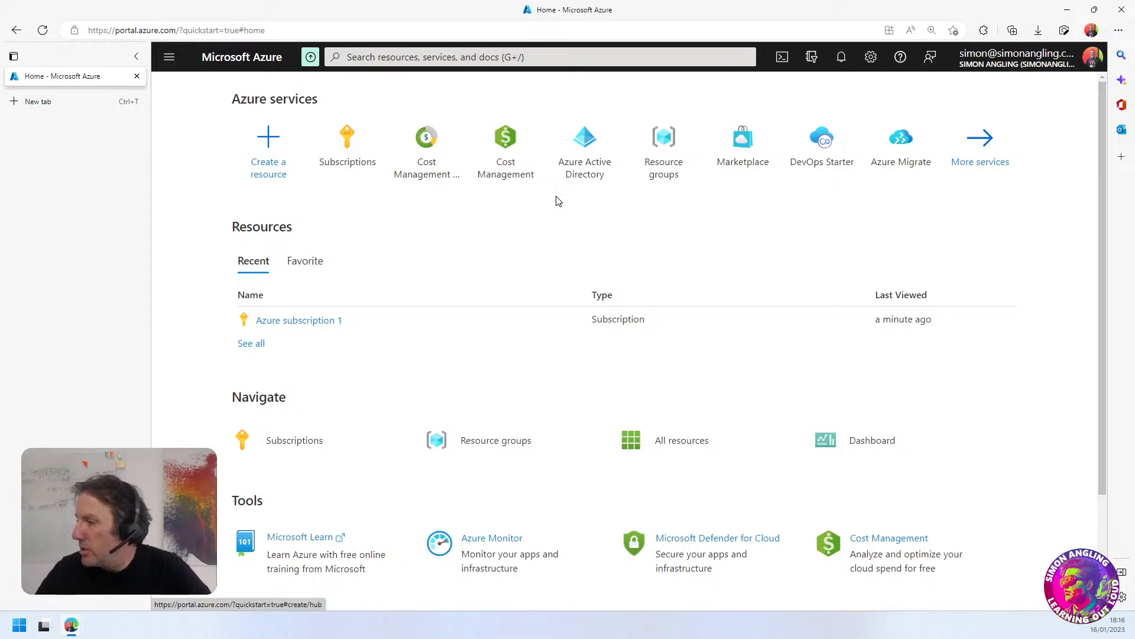
pyautogui.click(587, 168)
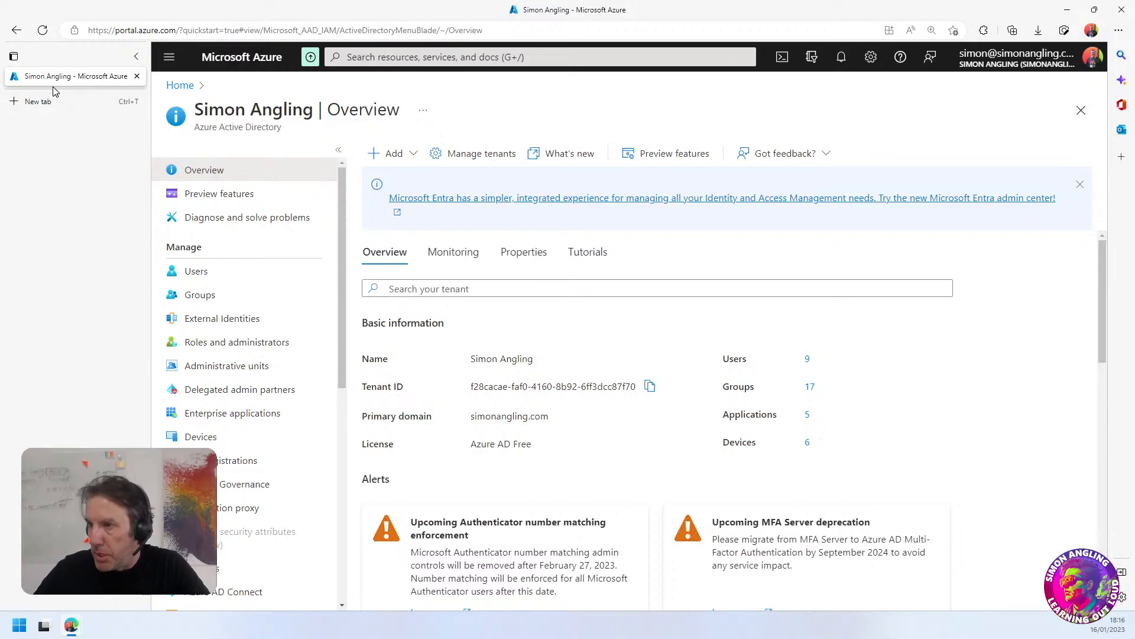
pyautogui.click(177, 85)
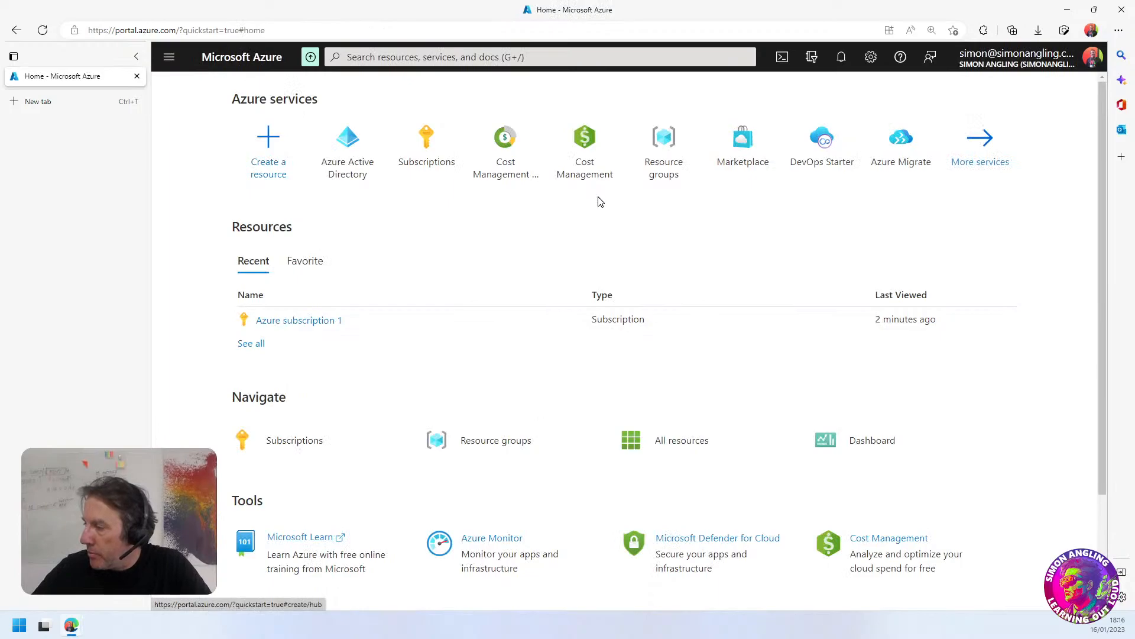
# View the Resource groups list and the All resources list, returning to the home page after each
pyautogui.click(673, 157)
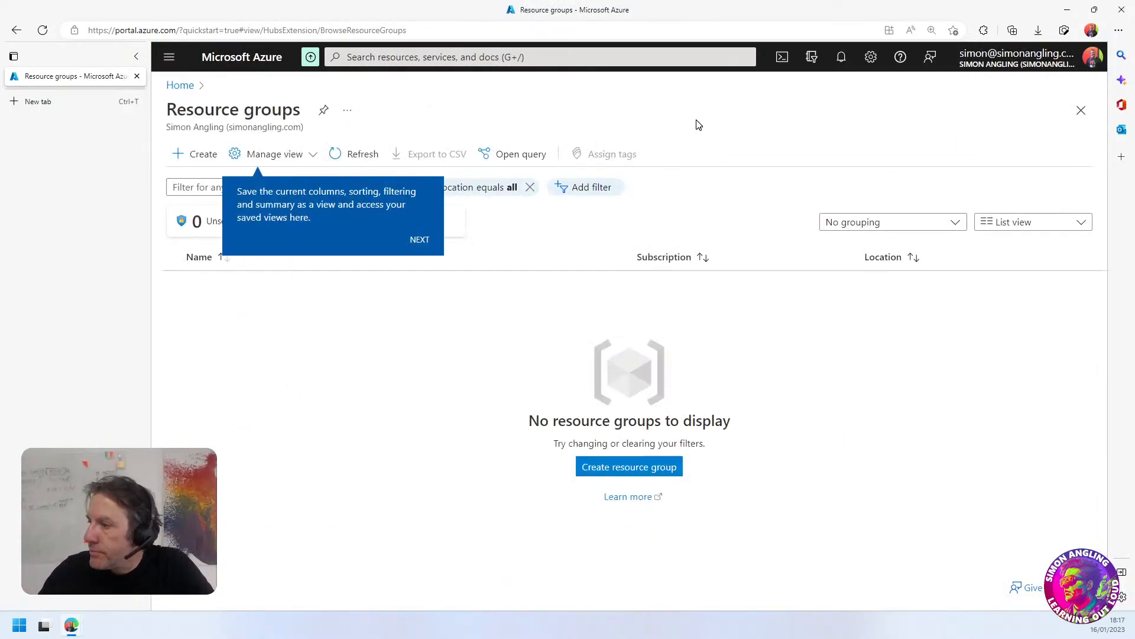
pyautogui.click(180, 86)
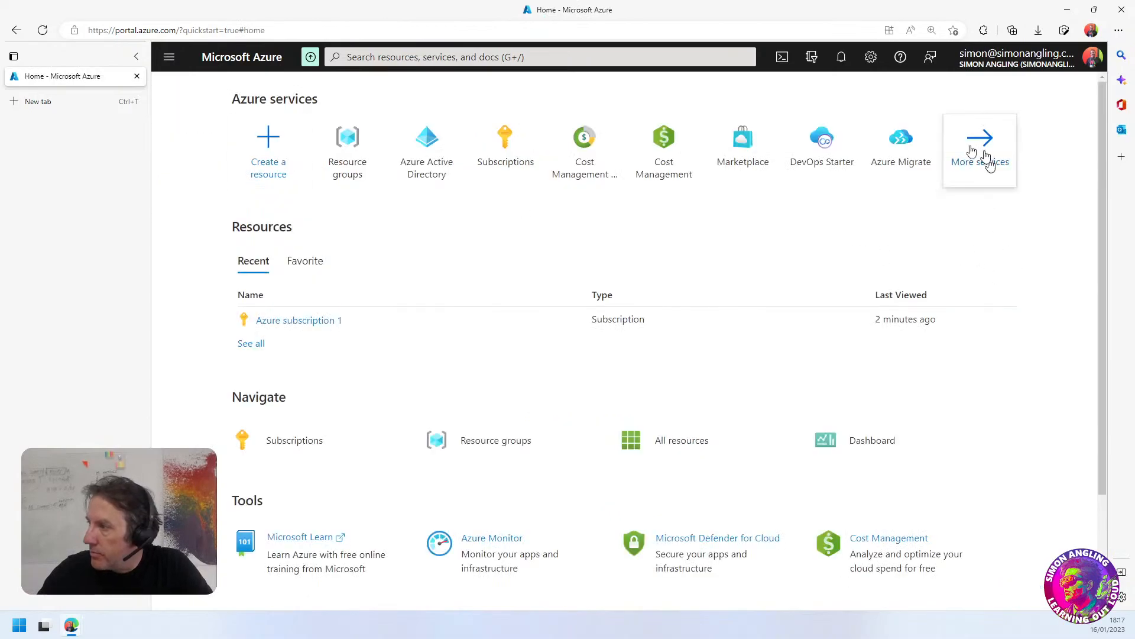
pyautogui.click(685, 447)
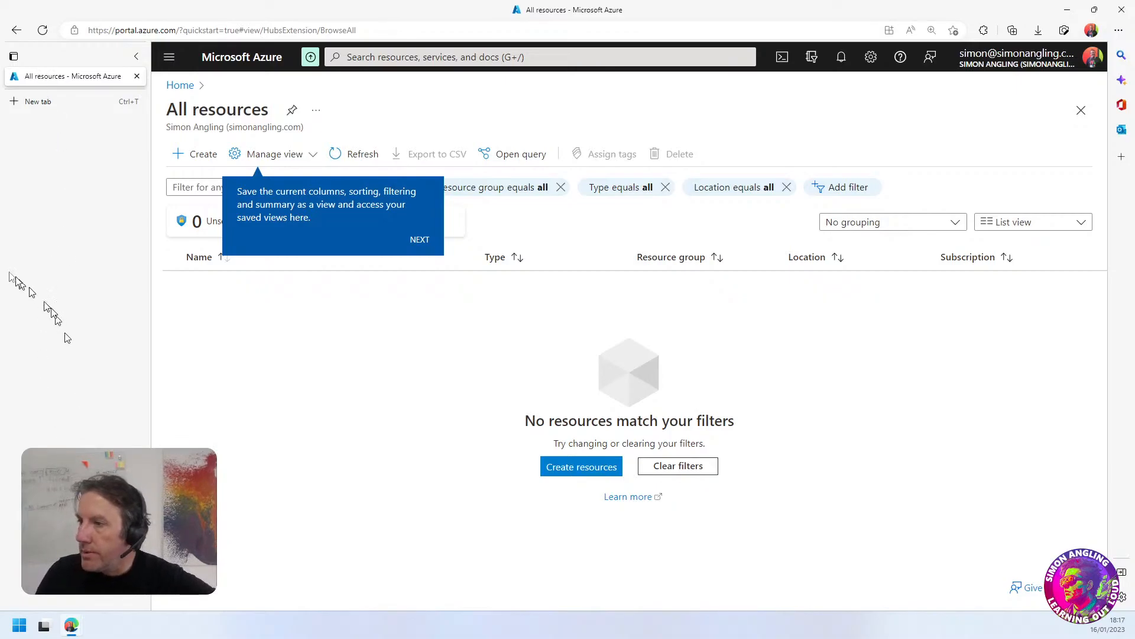
pyautogui.click(180, 85)
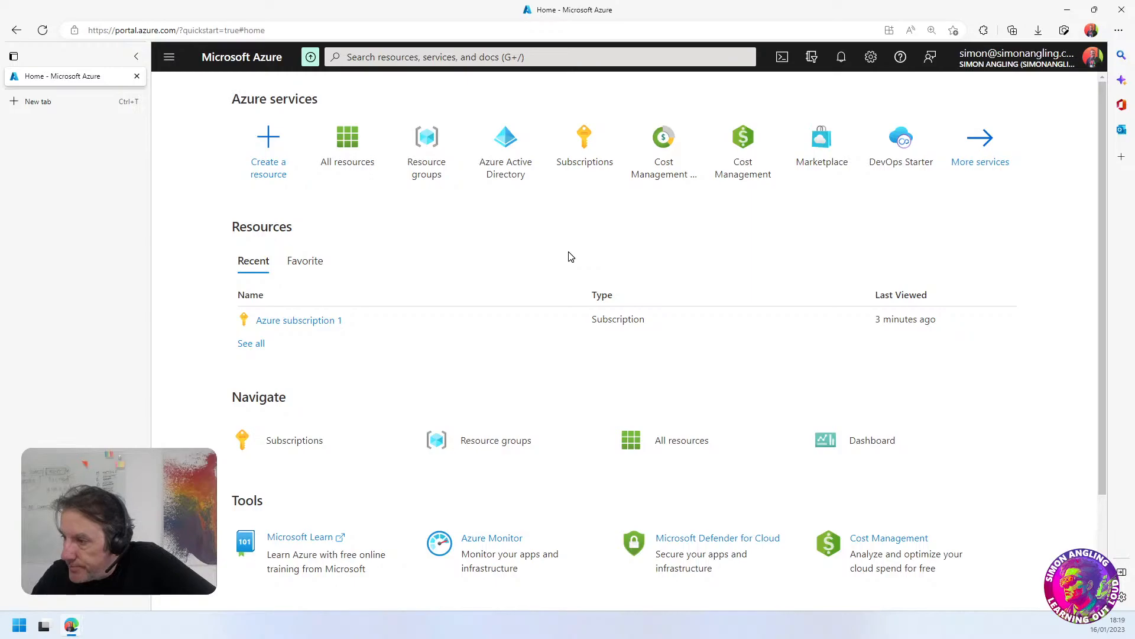
# Search the portal for "templ" and open the Deploy a custom template service
pyautogui.click(359, 59)
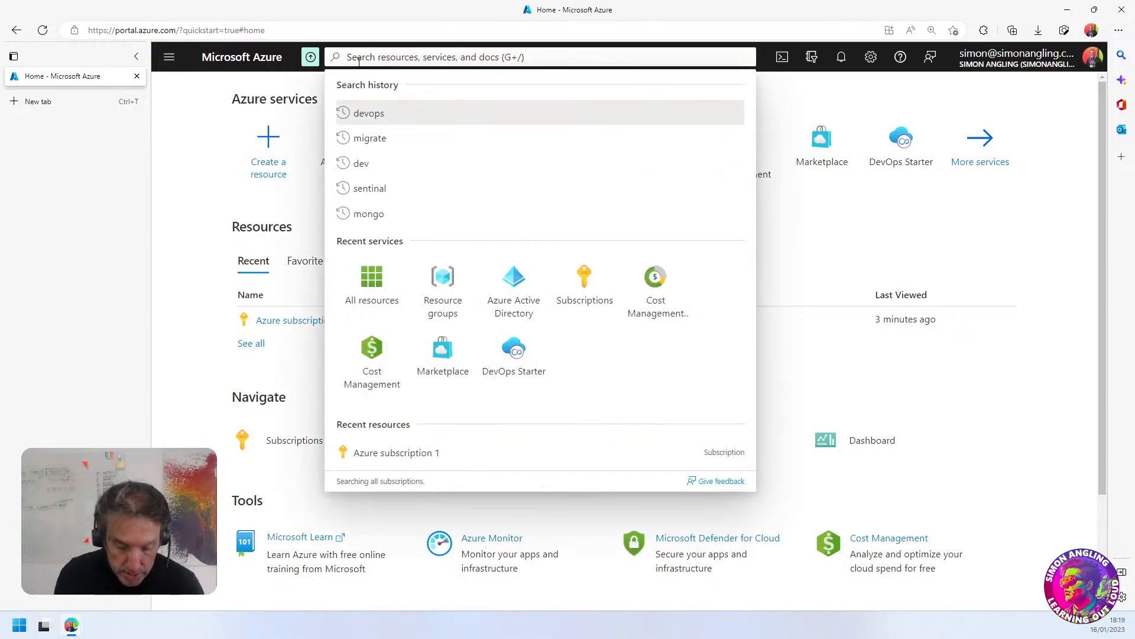
pyautogui.write('templ')
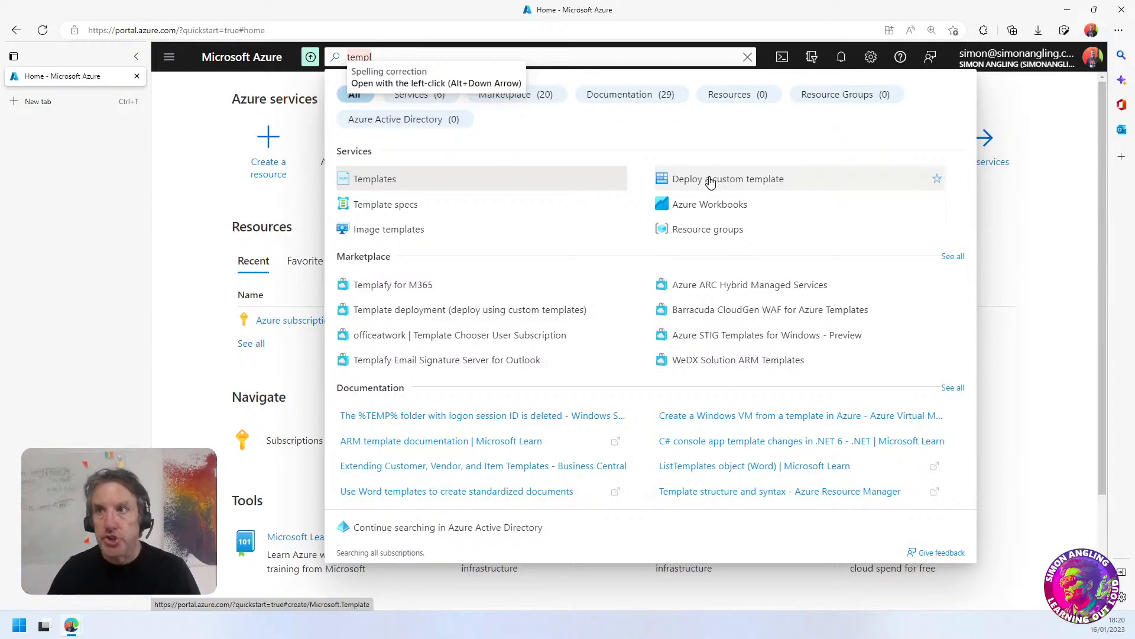
pyautogui.press('Escape')
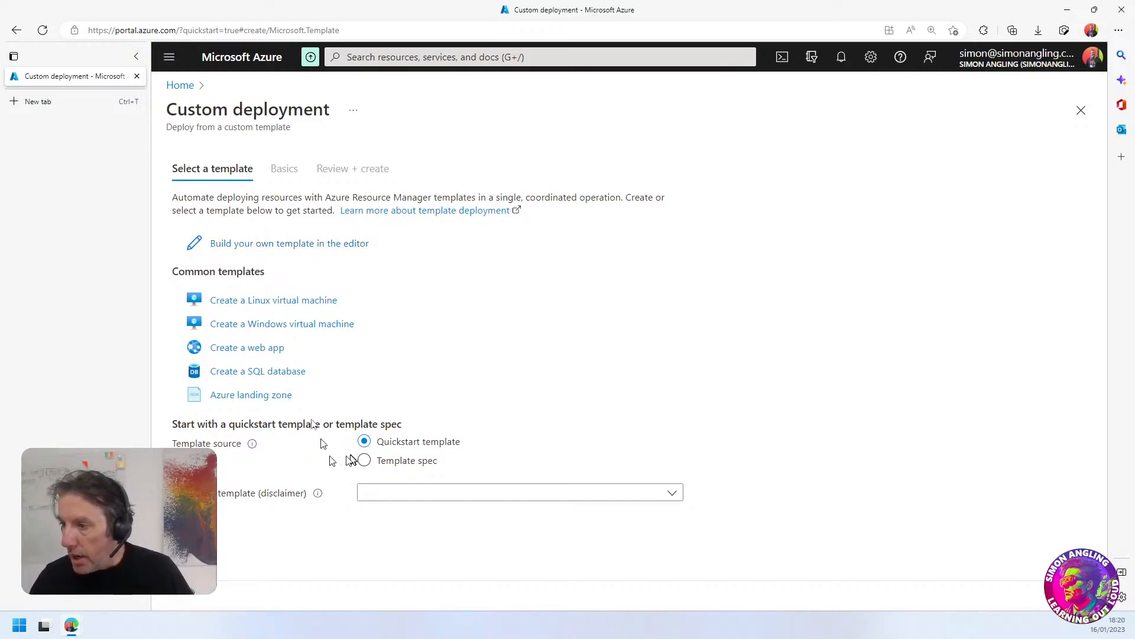
# View the blank template for building your own in the editor, and discard it
pyautogui.click(259, 250)
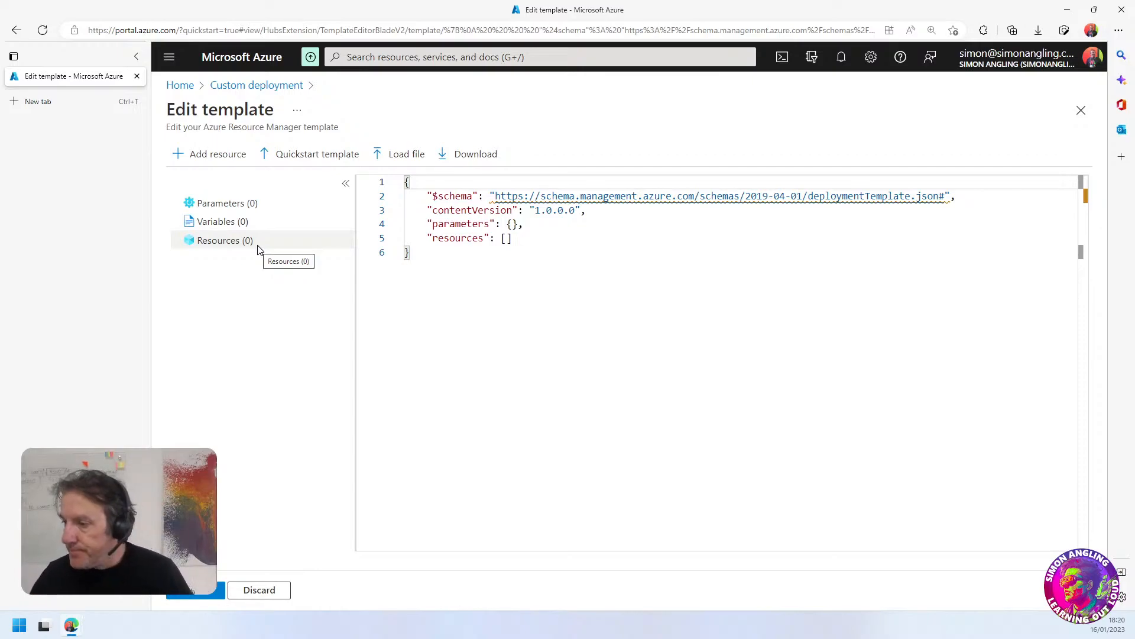
pyautogui.click(259, 590)
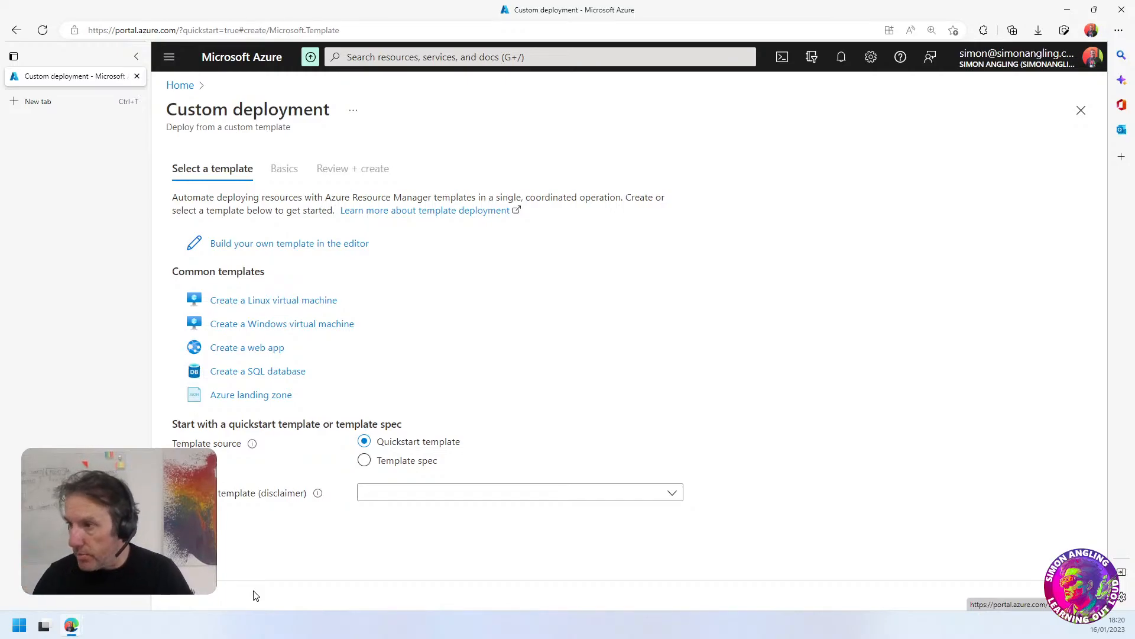
# Start the Azure landing zone template and examine its deployment settings, especially the authorization notice under the directory in Project details
pyautogui.click(254, 395)
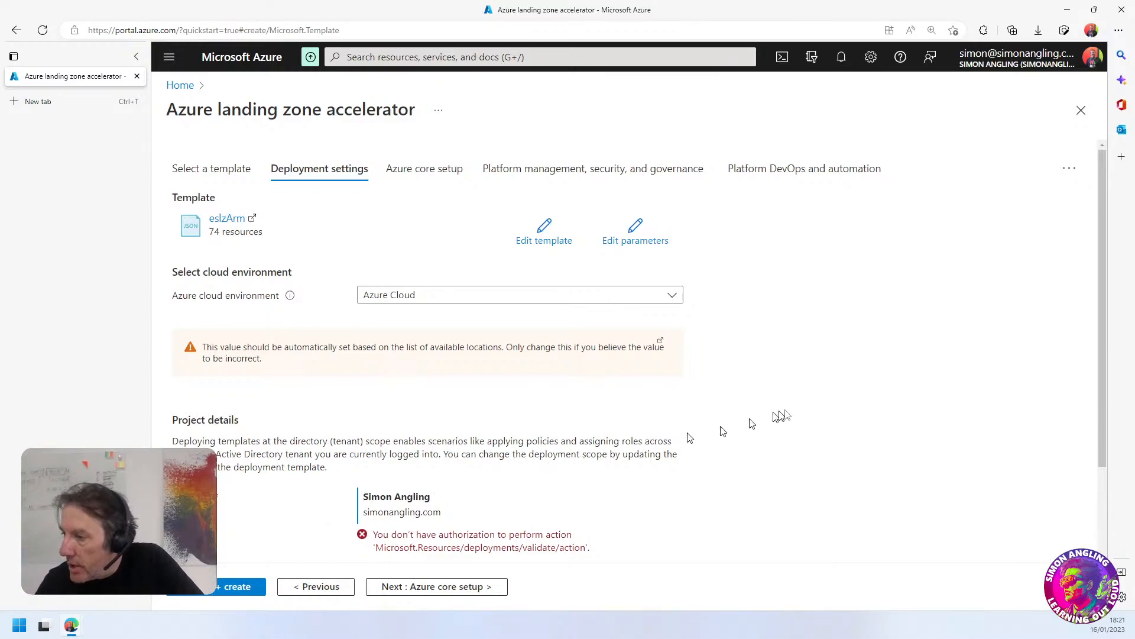
pyautogui.scroll(-1, 793, 414)
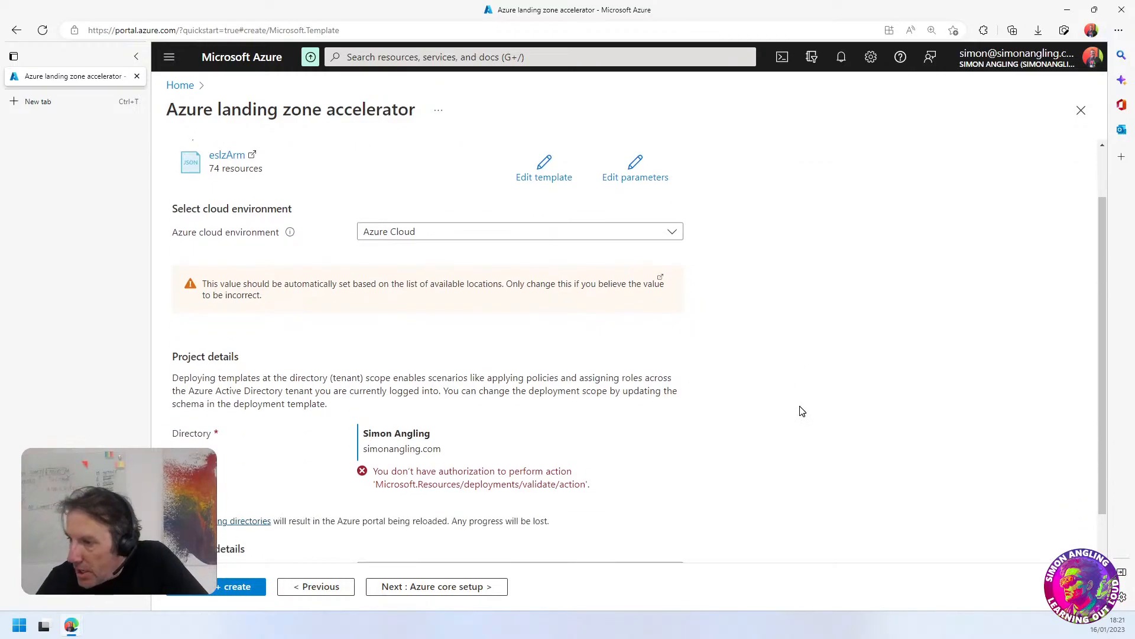
pyautogui.scroll(-1, 802, 411)
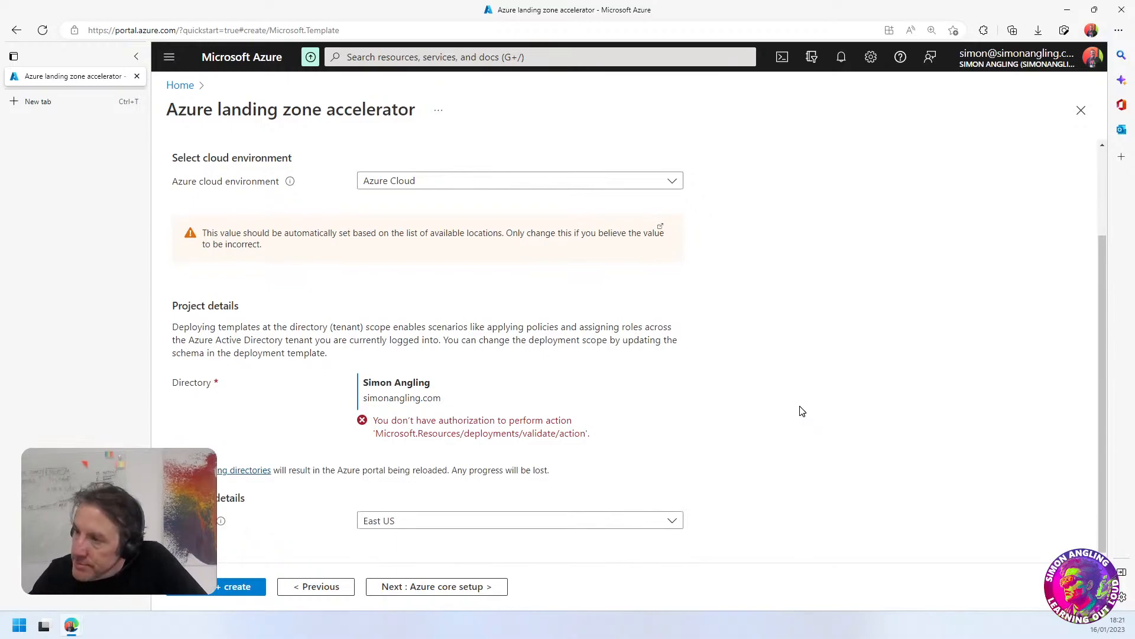
pyautogui.moveTo(397, 421); pyautogui.dragTo(524, 433)
pyautogui.click(525, 434)
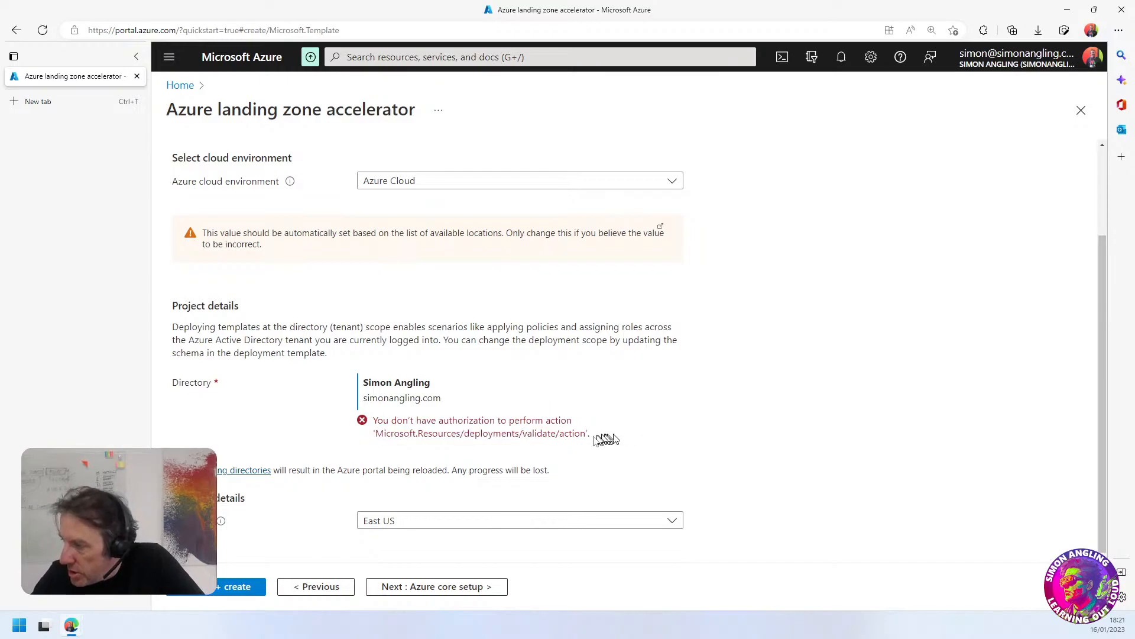
pyautogui.moveTo(598, 435); pyautogui.dragTo(441, 431)
pyautogui.click(442, 432)
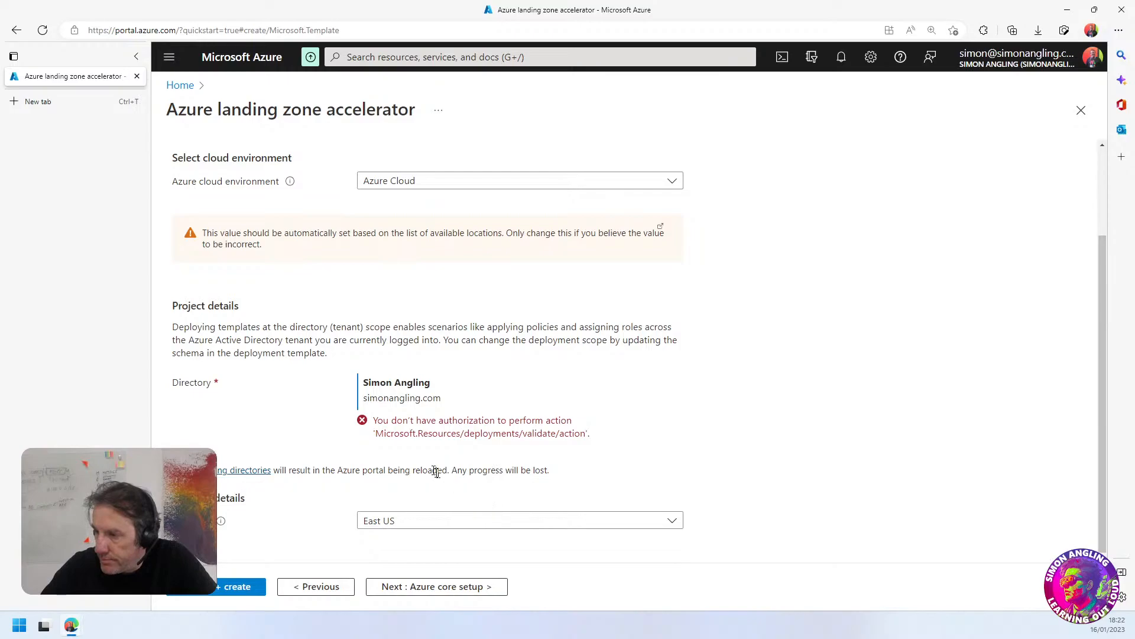
pyautogui.moveTo(476, 434); pyautogui.dragTo(551, 436)
pyautogui.click(627, 462)
pyautogui.scroll(3, 726, 469)
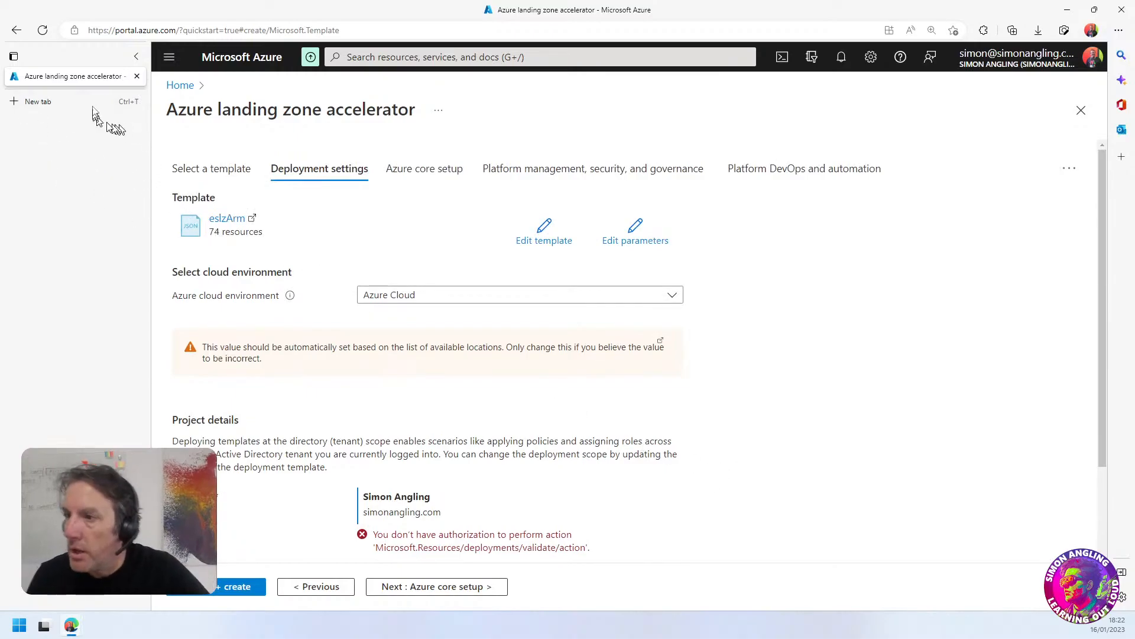
# Duplicate the landing zone browser tab and open the Users page of Azure Active Directory in the duplicate
pyautogui.rightClick(84, 84)
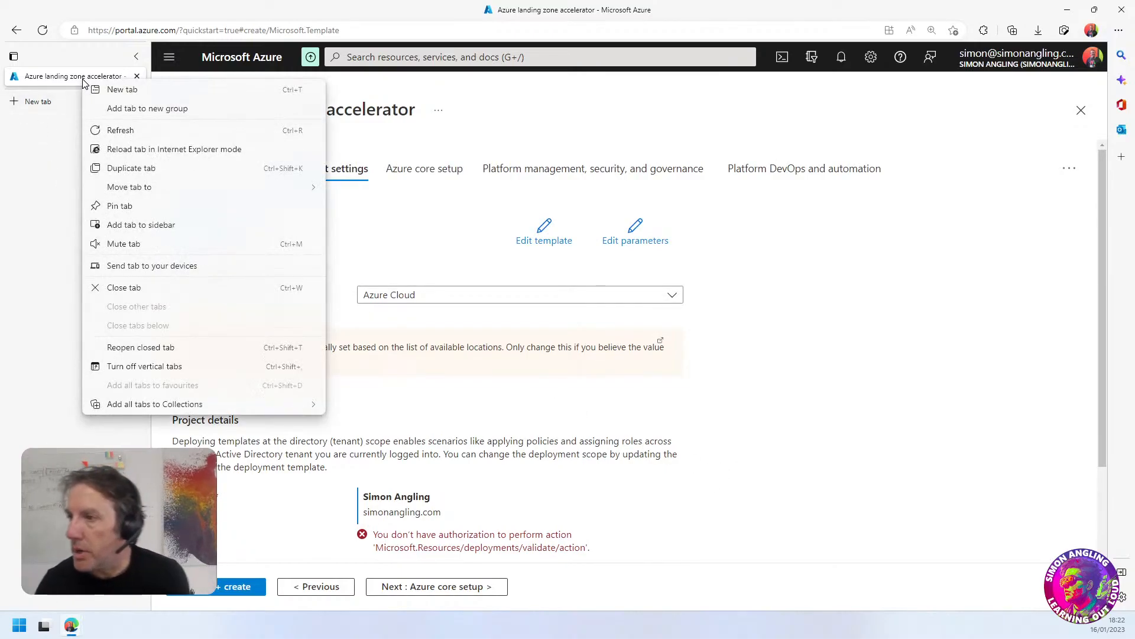
pyautogui.click(118, 169)
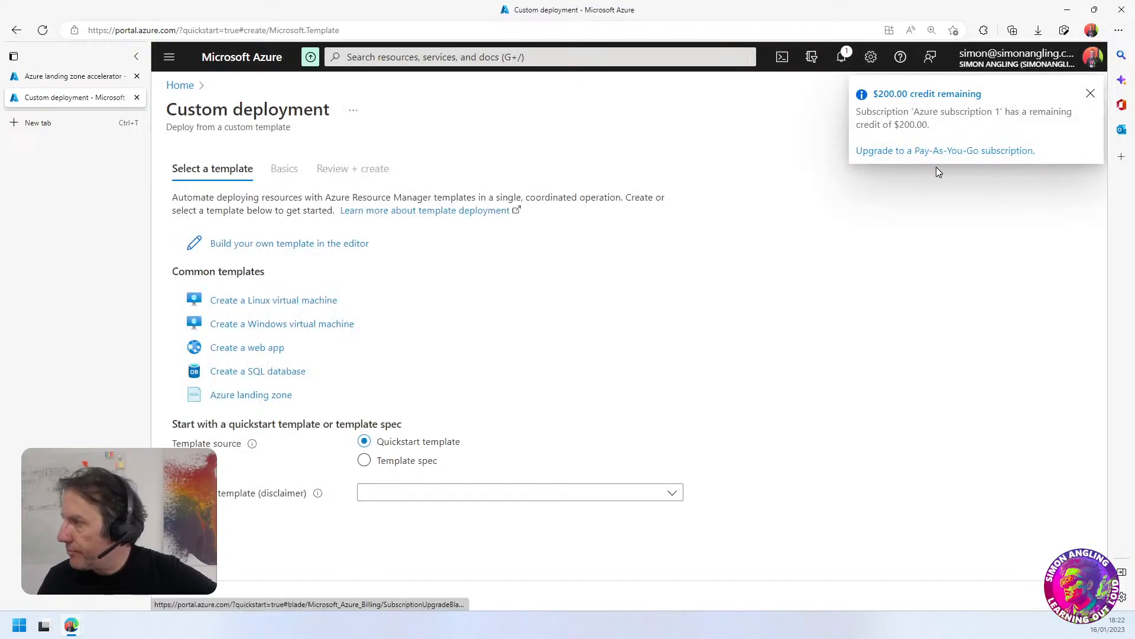
pyautogui.click(180, 86)
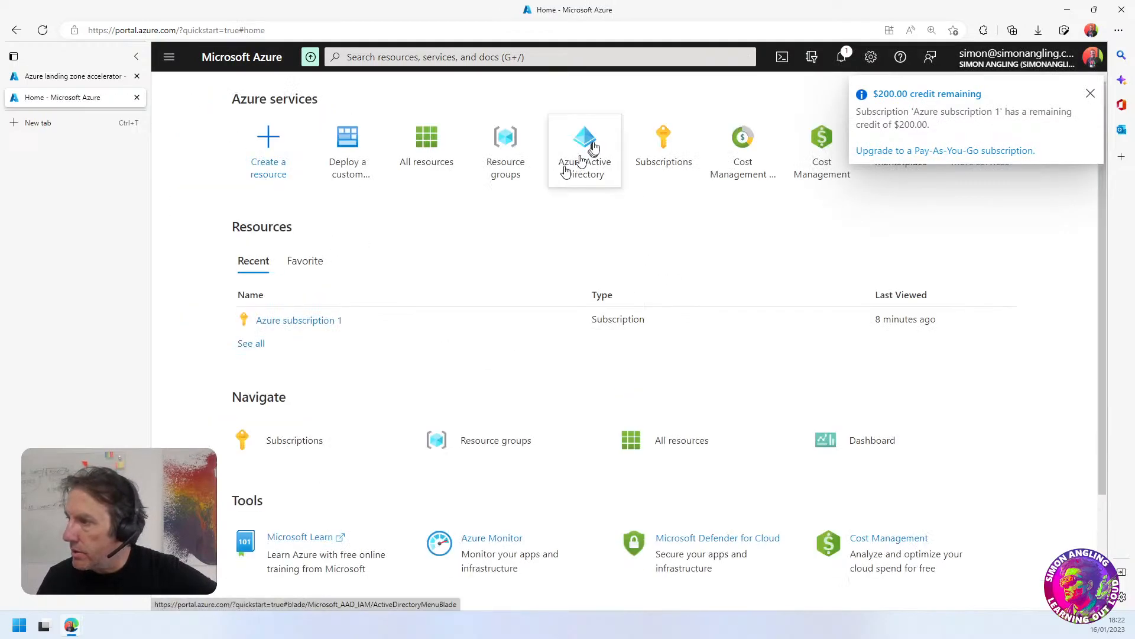
pyautogui.click(584, 137)
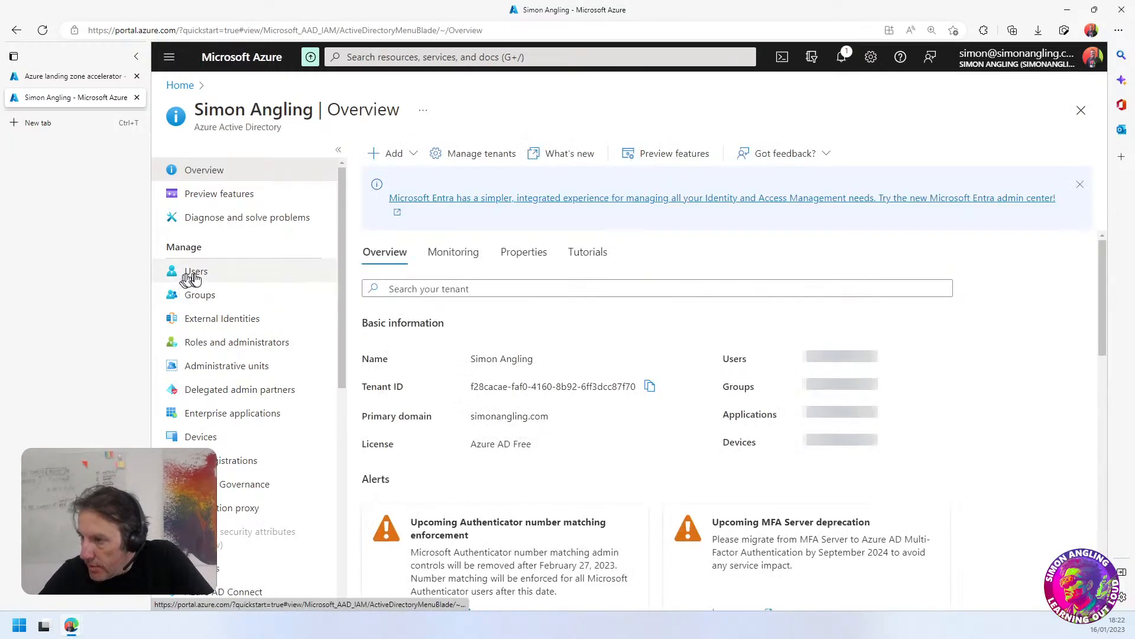
pyautogui.click(179, 271)
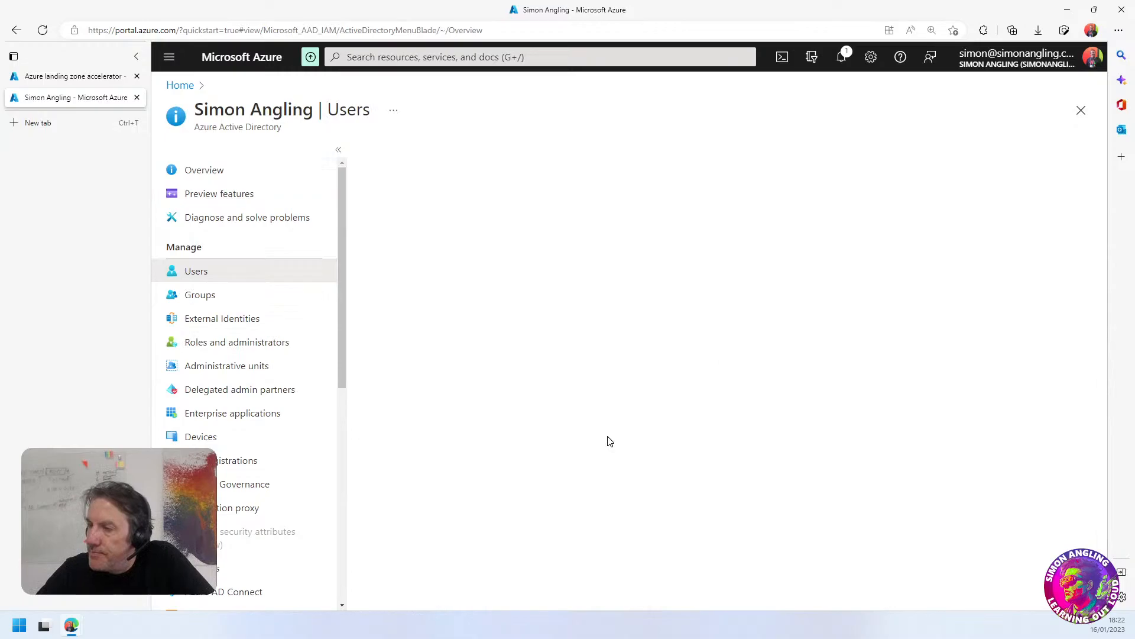
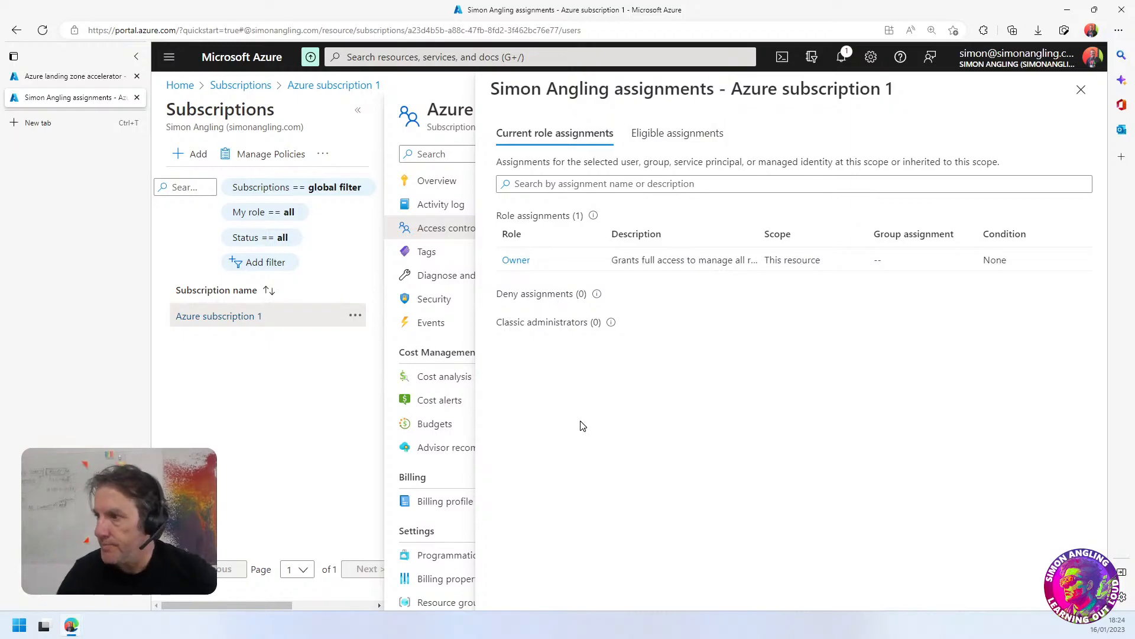
# Close the account's current role assignments and start adding a role assignment on Azure subscription 1
pyautogui.click(1082, 92)
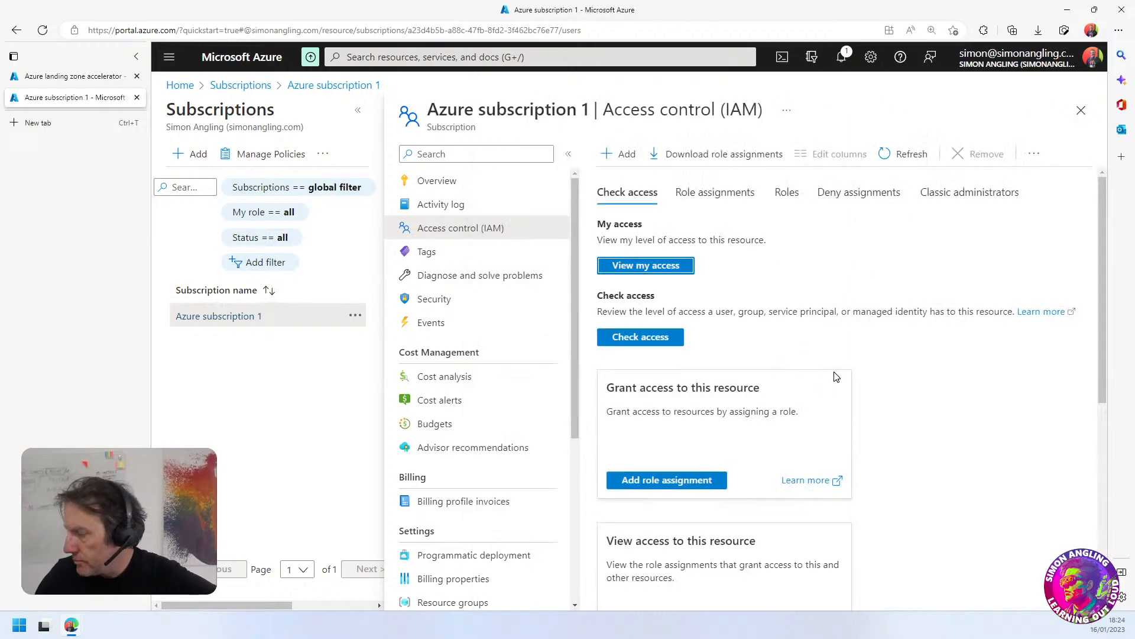
pyautogui.moveTo(814, 312); pyautogui.dragTo(826, 312)
pyautogui.click(855, 383)
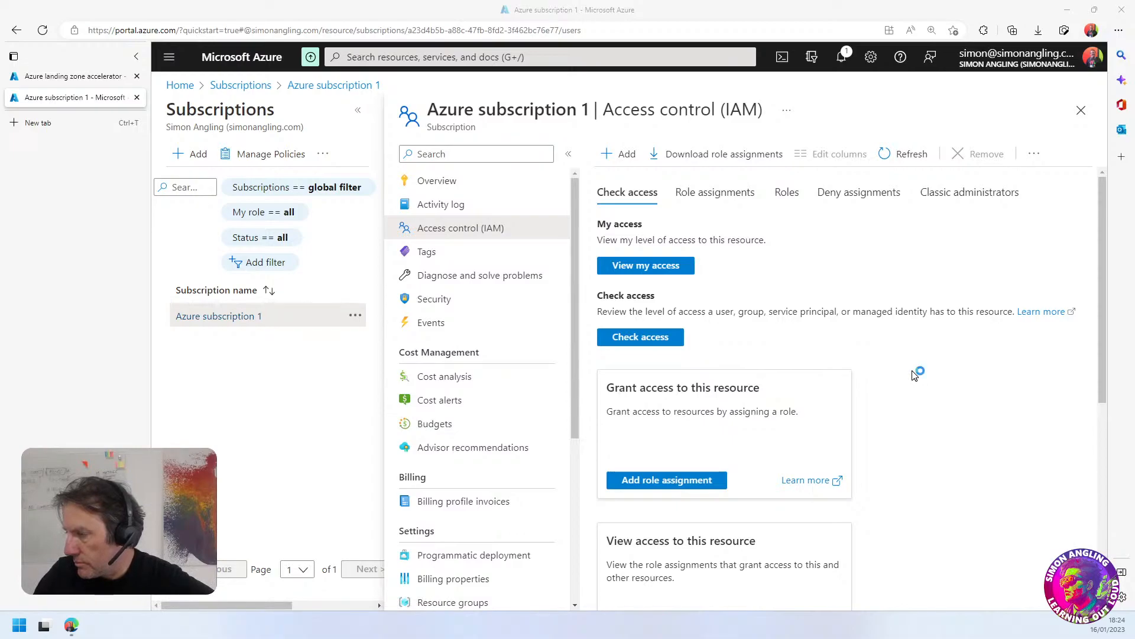
pyautogui.scroll(-3, 915, 375)
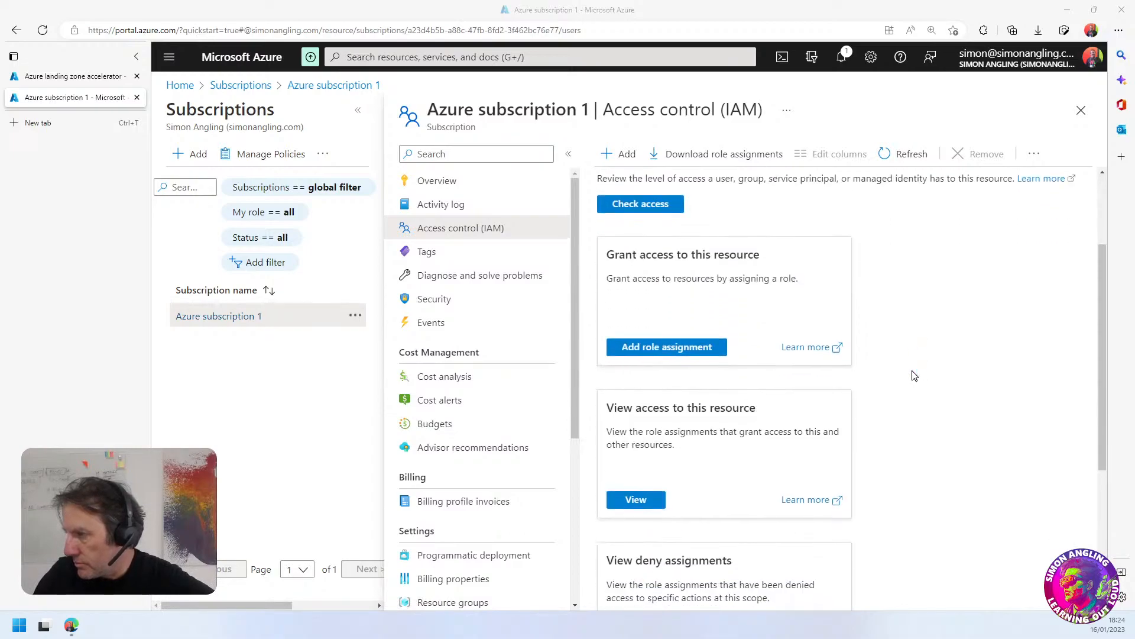
pyautogui.click(669, 351)
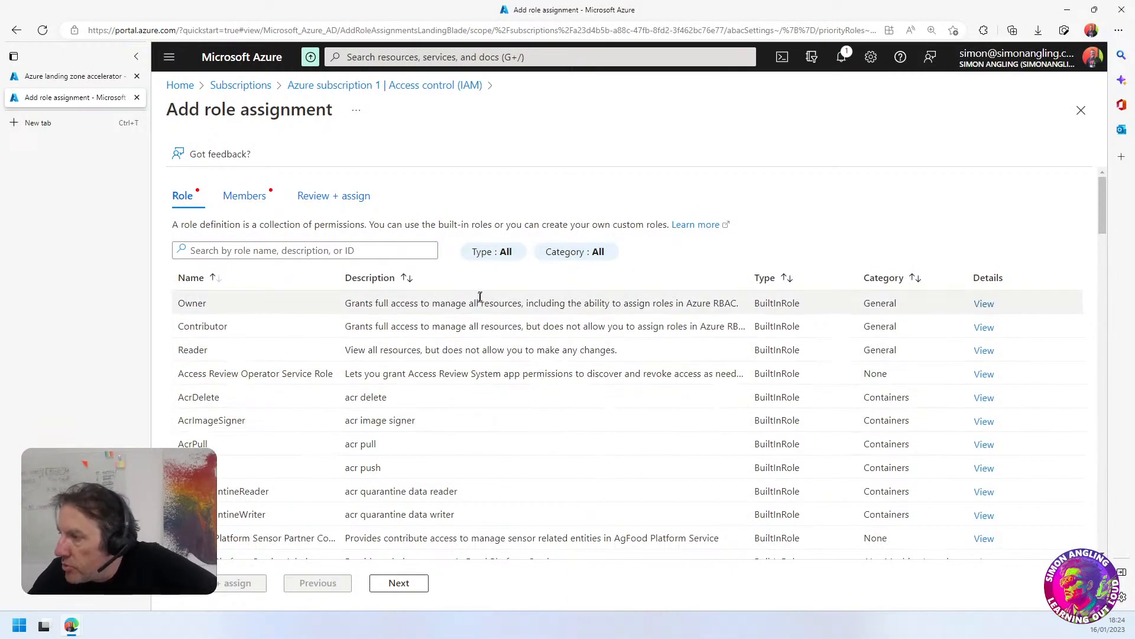
# Select the Owner role for the new assignment and look through the list of built-in roles
pyautogui.moveTo(480, 297); pyautogui.dragTo(585, 300)
pyautogui.click(586, 299)
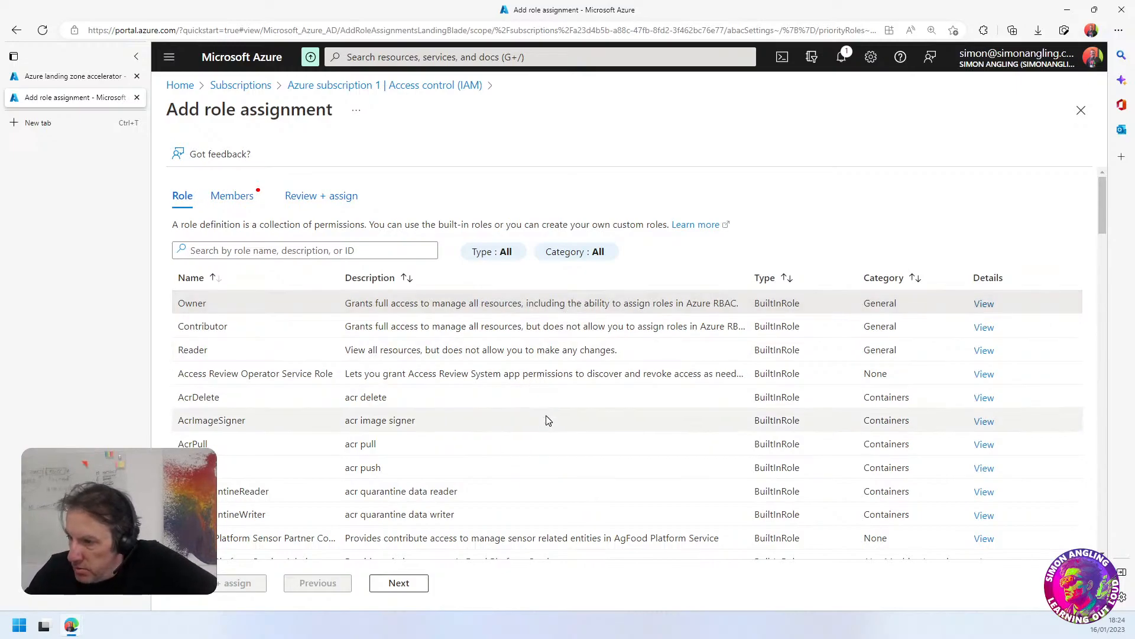
pyautogui.scroll(-5, 547, 420)
pyautogui.scroll(-5, 547, 420)
pyautogui.scroll(10, 547, 420)
pyautogui.scroll(-2, 547, 420)
pyautogui.scroll(3, 547, 420)
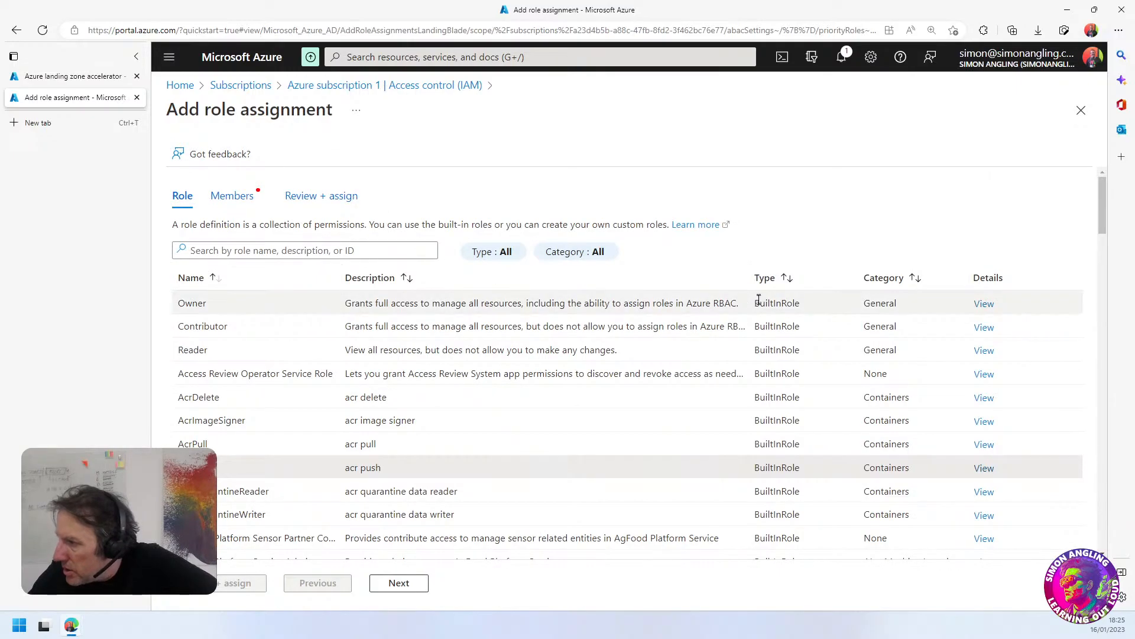
# Return to the Azure landing zone accelerator tab and read the deployment scope description and authorization notice in Project details
pyautogui.click(48, 80)
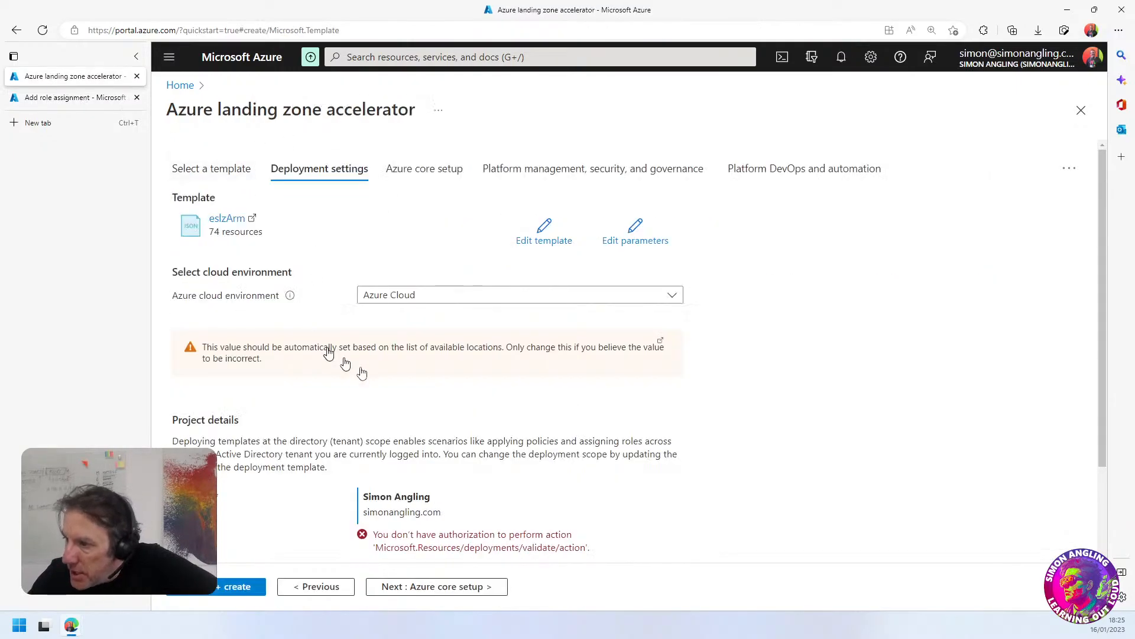
pyautogui.scroll(-2, 464, 385)
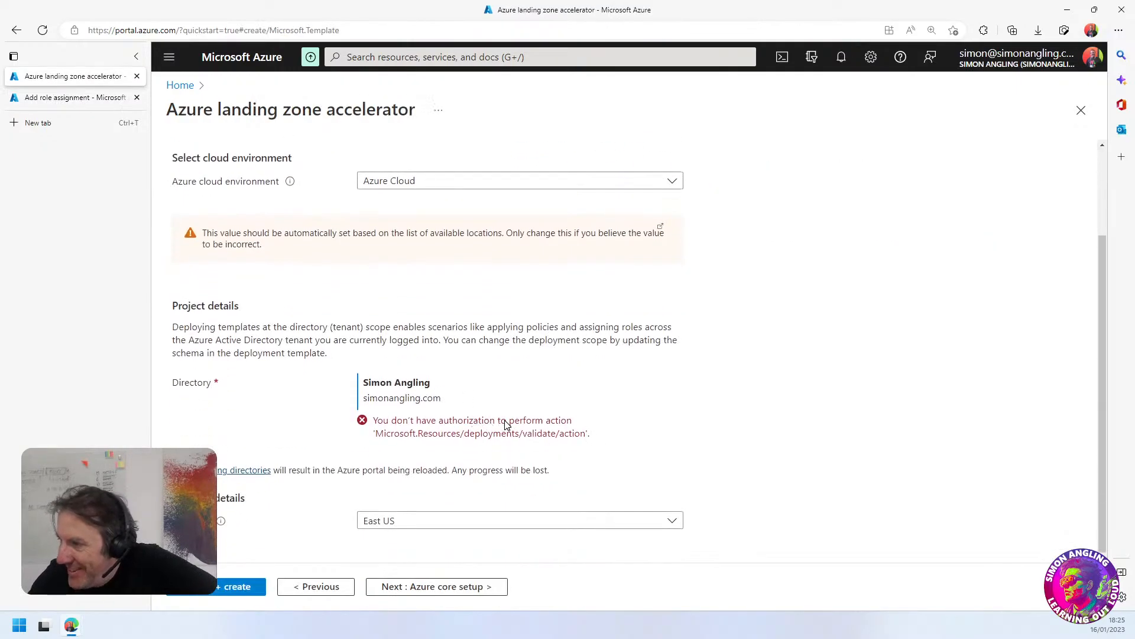
pyautogui.moveTo(173, 326); pyautogui.dragTo(331, 352)
pyautogui.click(343, 354)
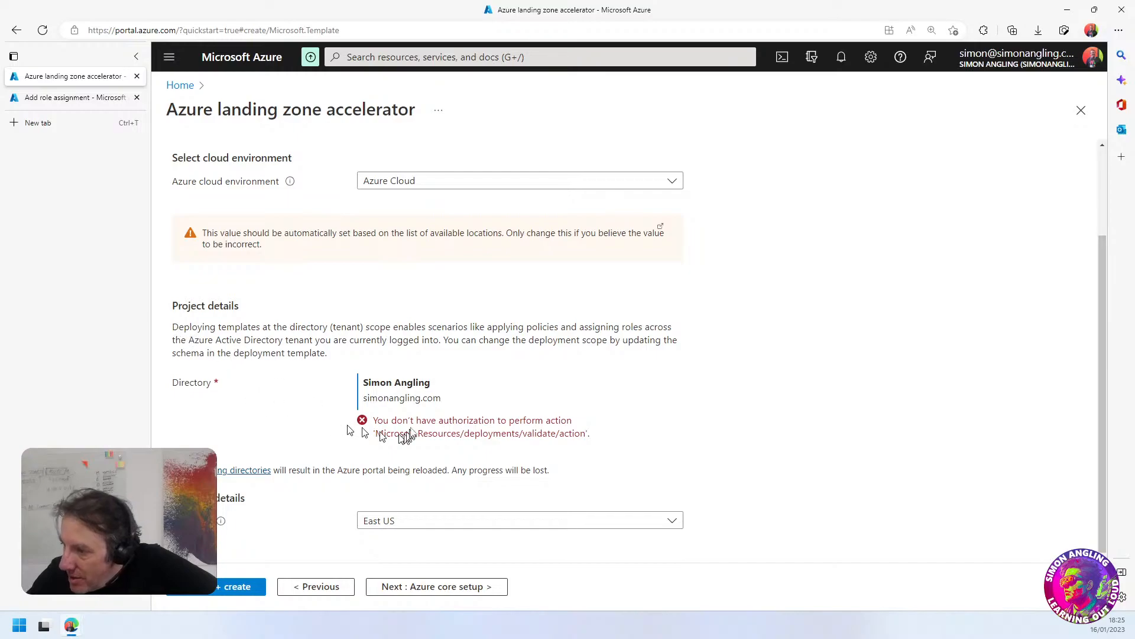
pyautogui.moveTo(411, 421); pyautogui.dragTo(588, 444)
pyautogui.click(605, 442)
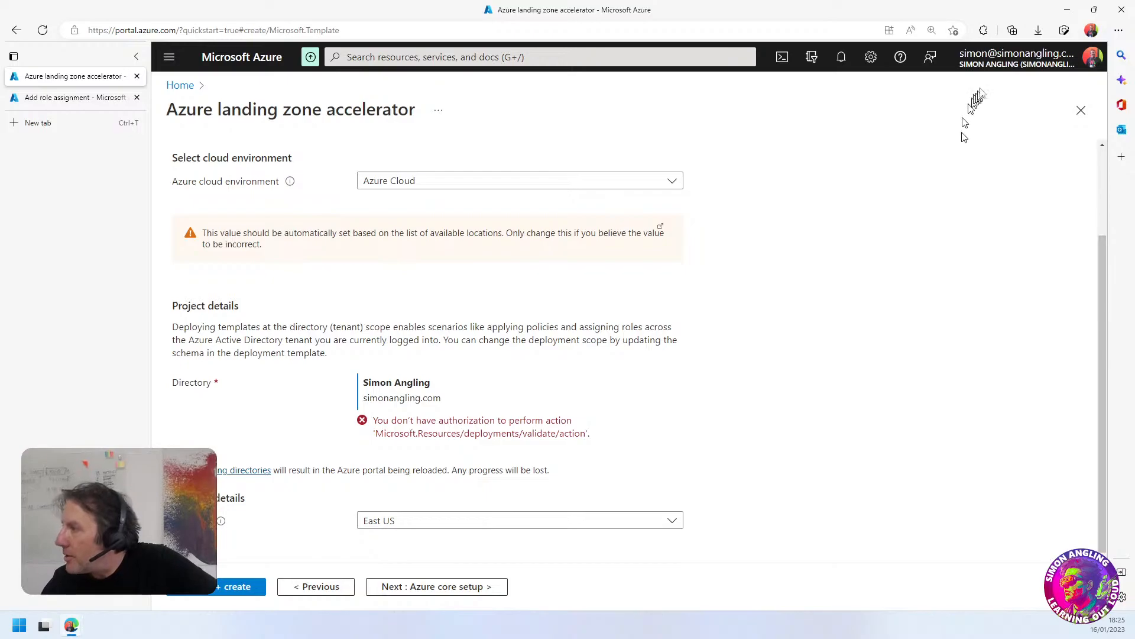
# Sign out of the portal, close the role assignment tab, and sign back in with the same work account
pyautogui.click(993, 67)
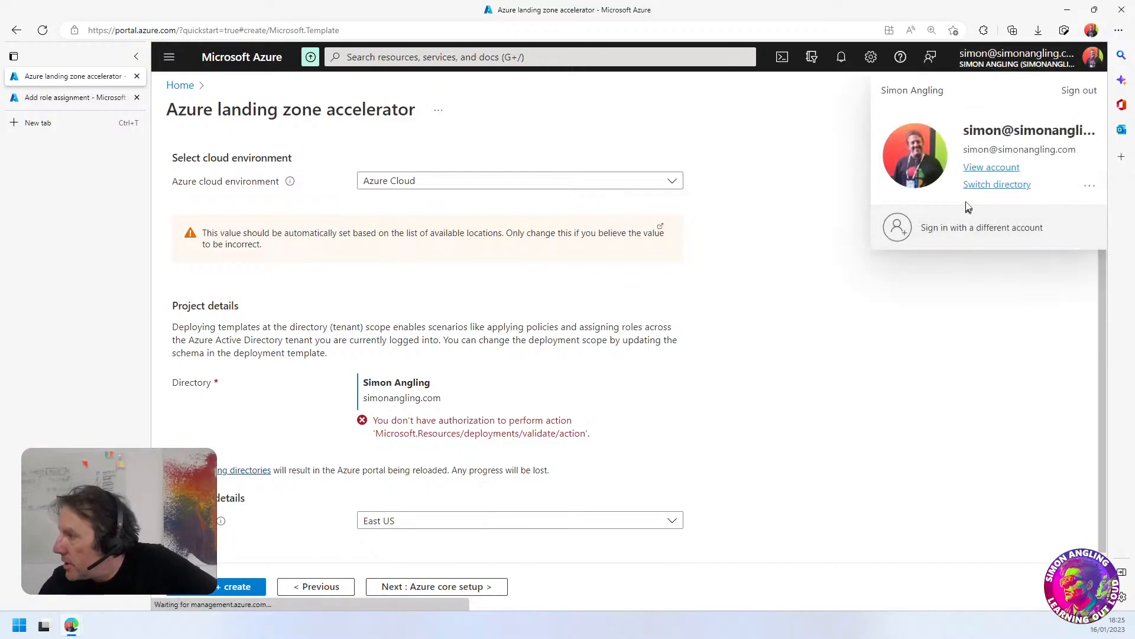
pyautogui.click(1079, 90)
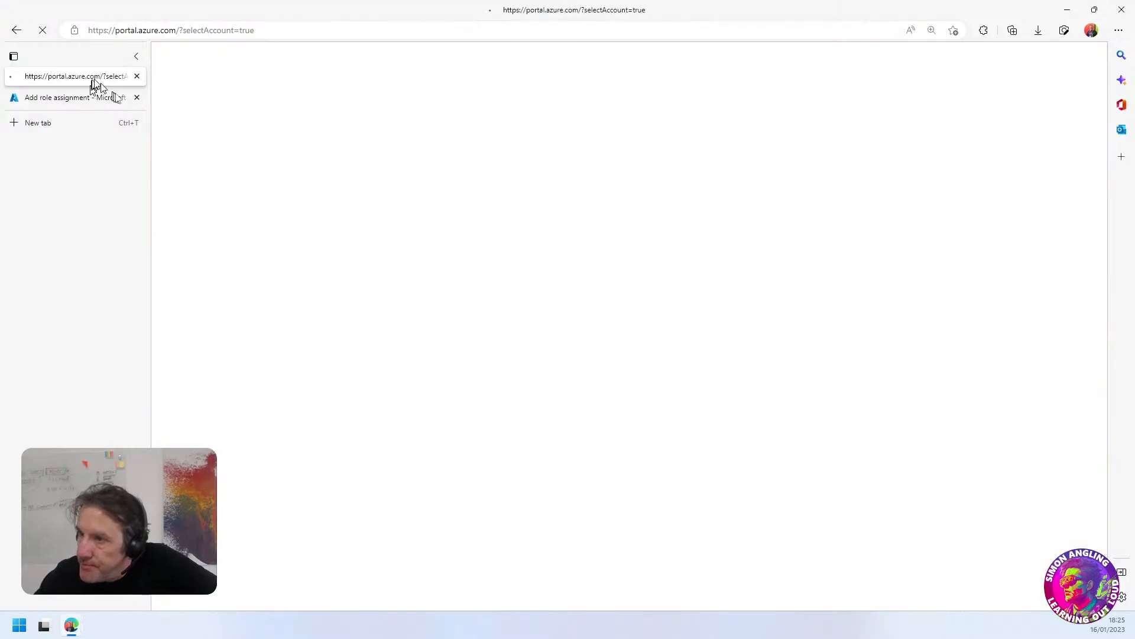
pyautogui.click(136, 97)
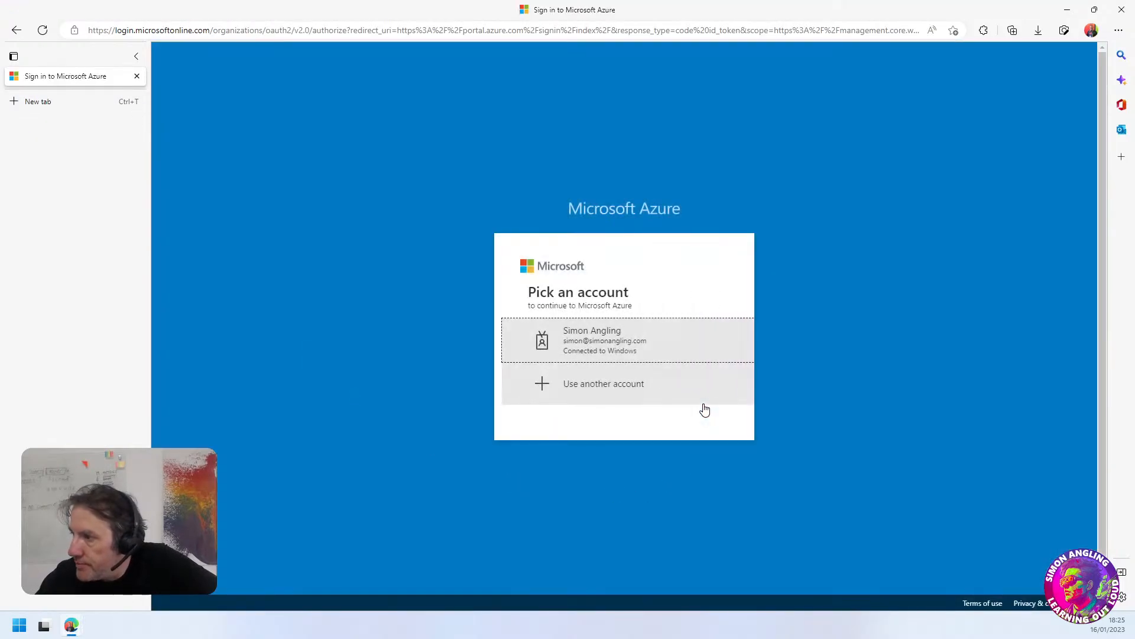
pyautogui.click(583, 340)
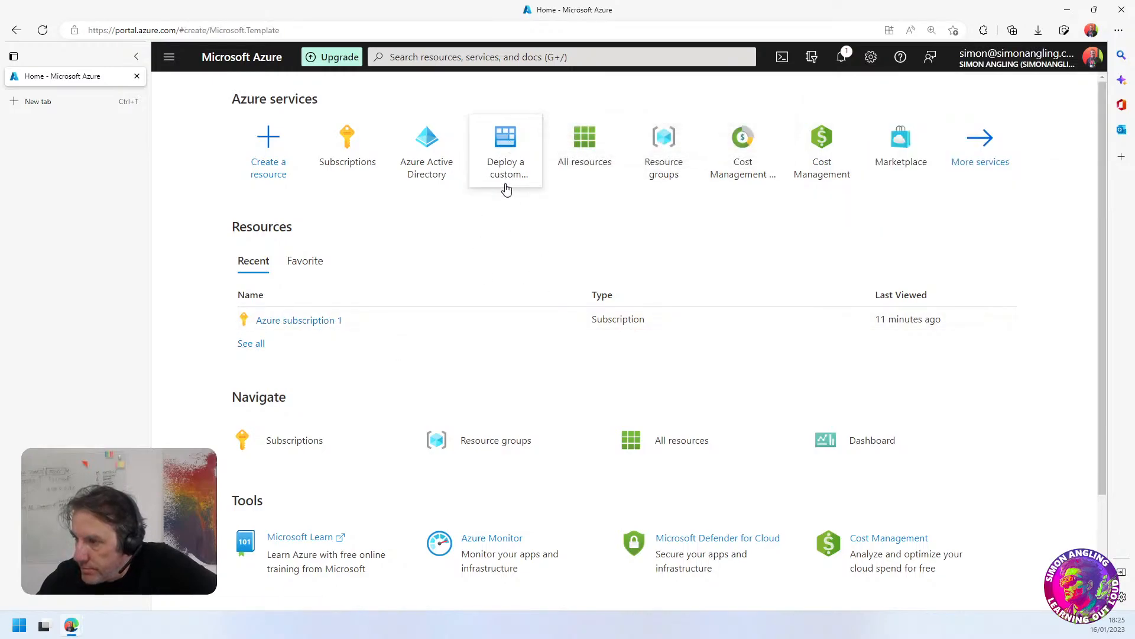
# Start the Azure landing zone template again from Deploy a custom template and check the directory's authorization in Project details
pyautogui.click(502, 148)
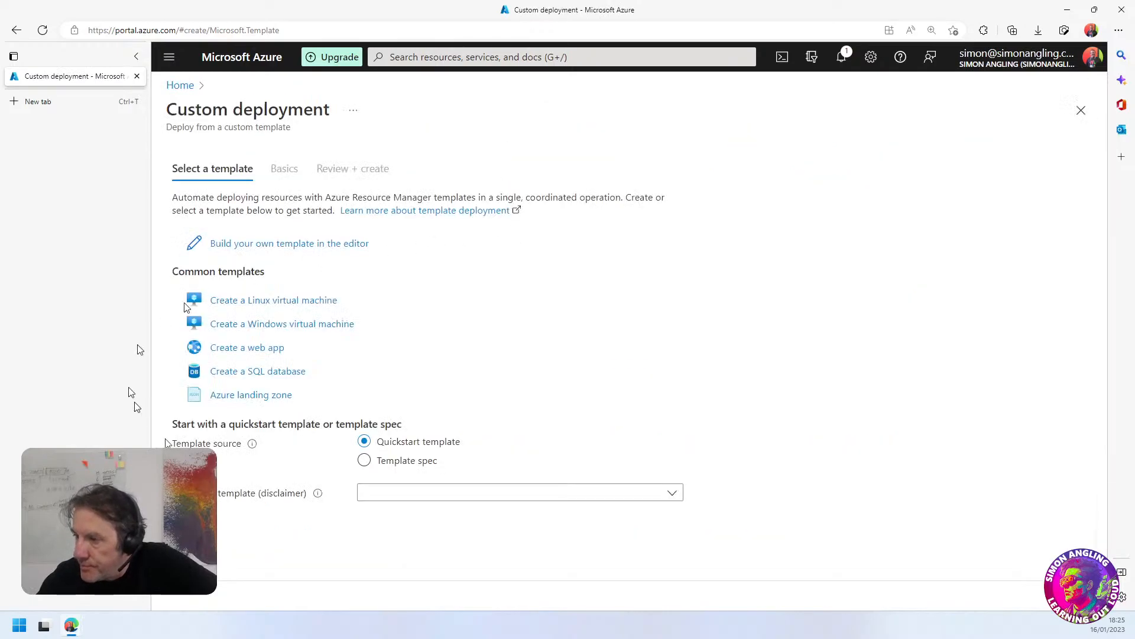
pyautogui.click(253, 394)
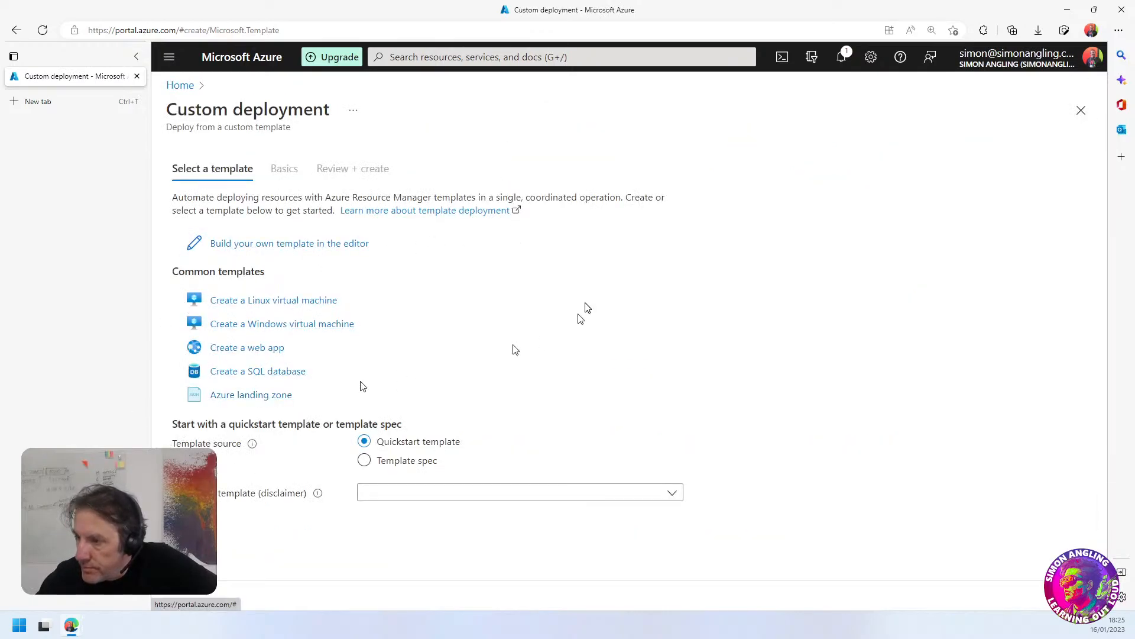
pyautogui.scroll(-2, 504, 473)
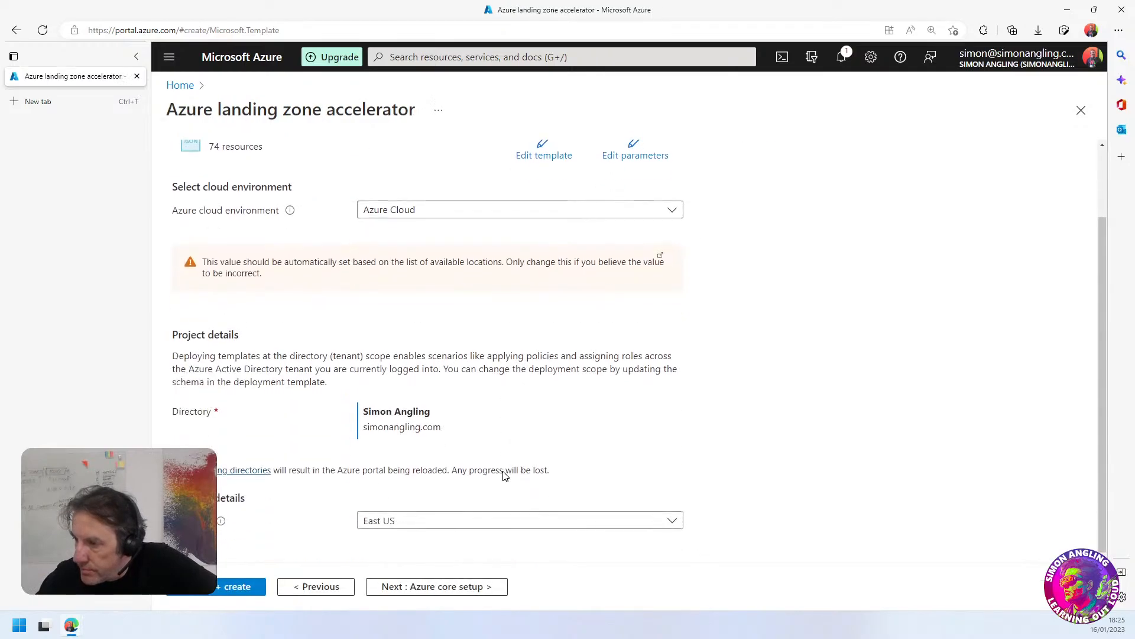
pyautogui.scroll(-1, 503, 476)
pyautogui.moveTo(452, 420); pyautogui.dragTo(376, 422)
pyautogui.click(601, 449)
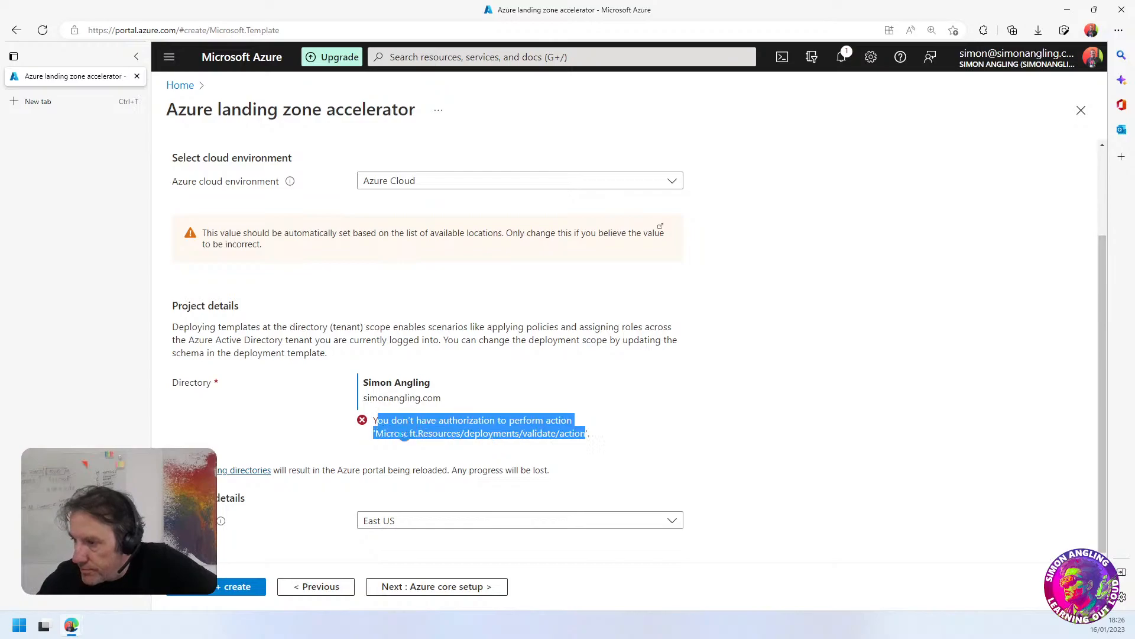
# Copy the complete authorization error text under the directory, and move a new browser tab out into its own window
pyautogui.click(406, 441)
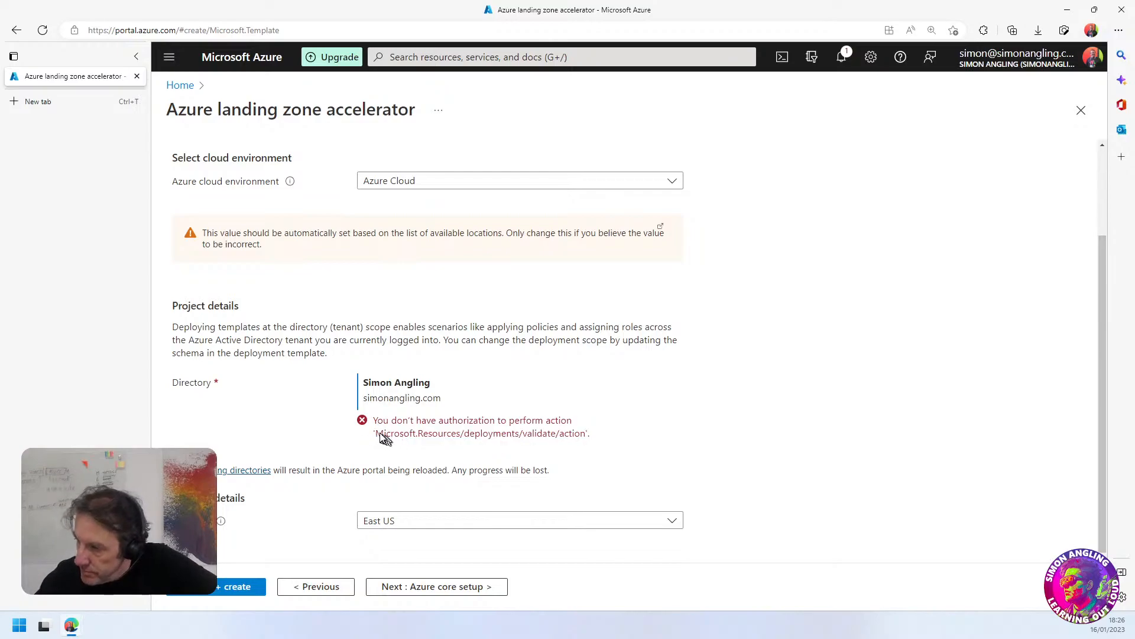
pyautogui.moveTo(374, 421); pyautogui.dragTo(577, 443)
pyautogui.press('super+Tab')
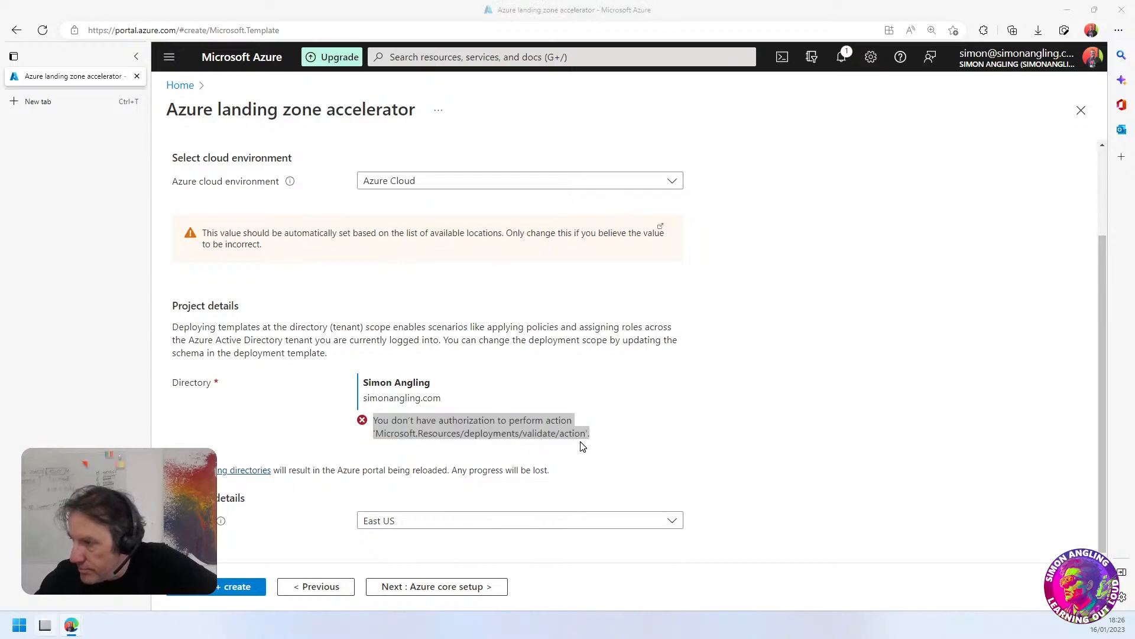
pyautogui.click(539, 325)
pyautogui.rightClick(393, 425)
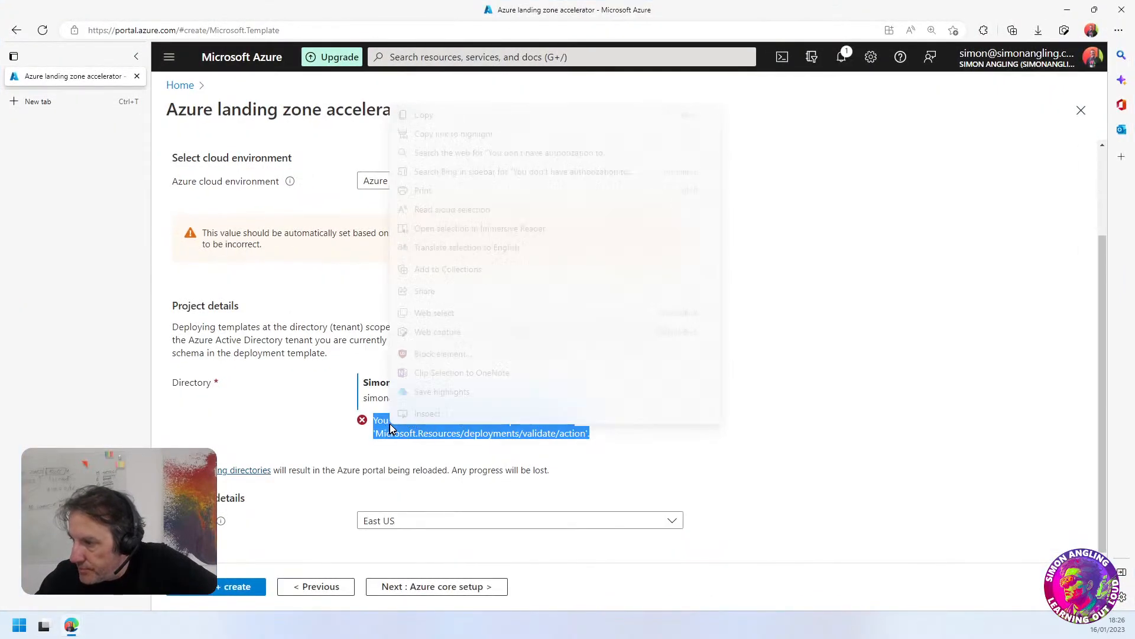
pyautogui.click(430, 118)
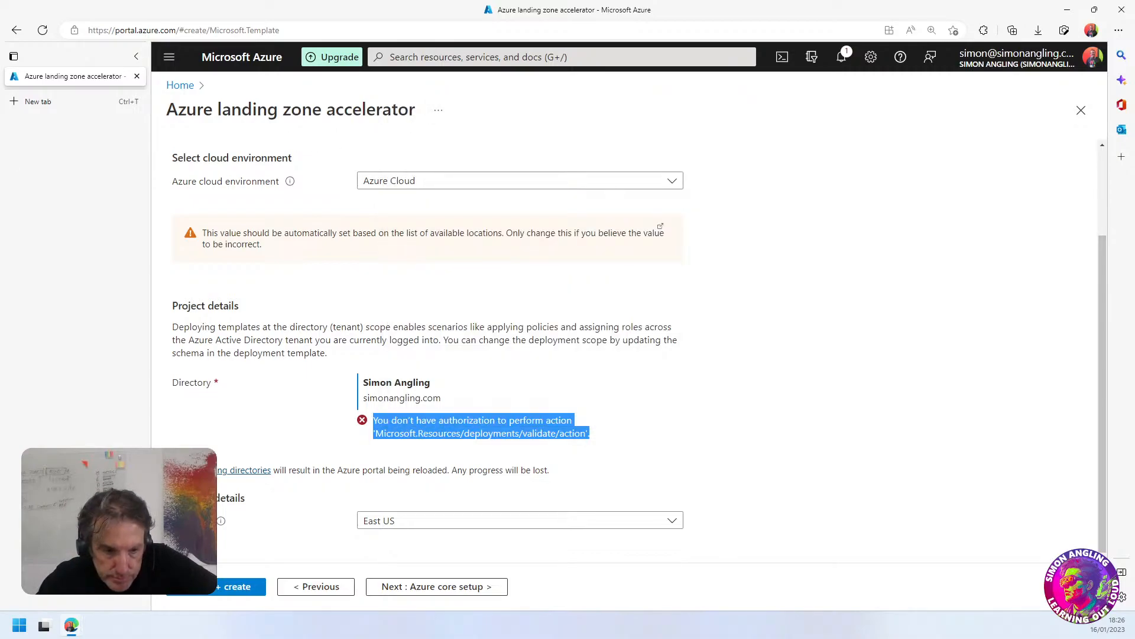
pyautogui.click(39, 101)
pyautogui.moveTo(85, 100); pyautogui.dragTo(0, 76)
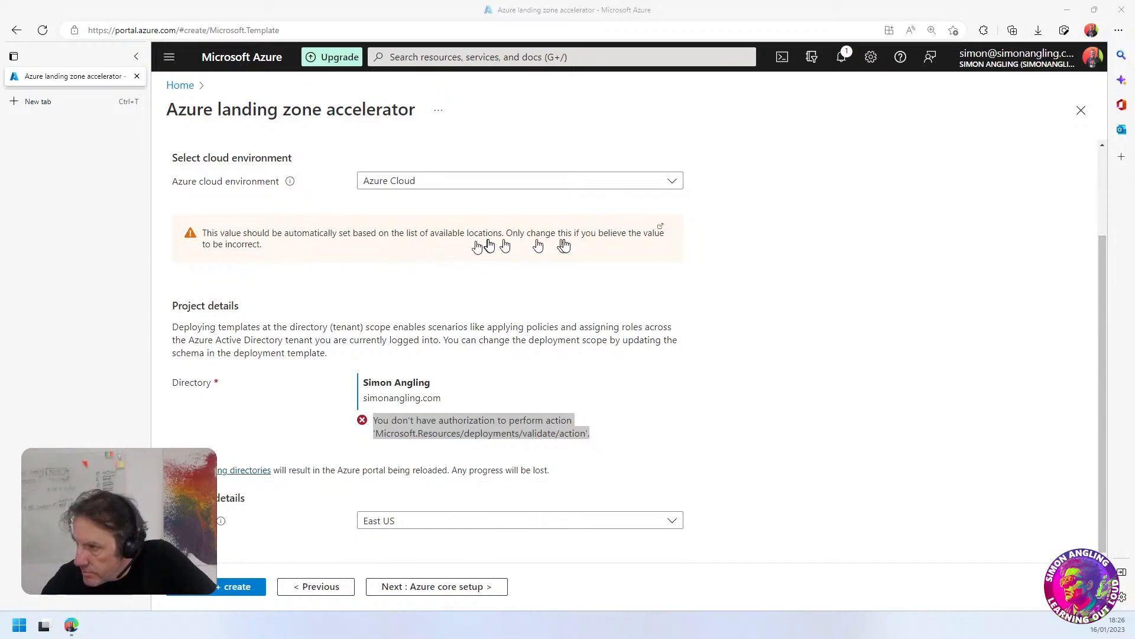
# View the Azure cloud environment choices, and switch the deployment region to East US 2 and back to East US
pyautogui.click(477, 187)
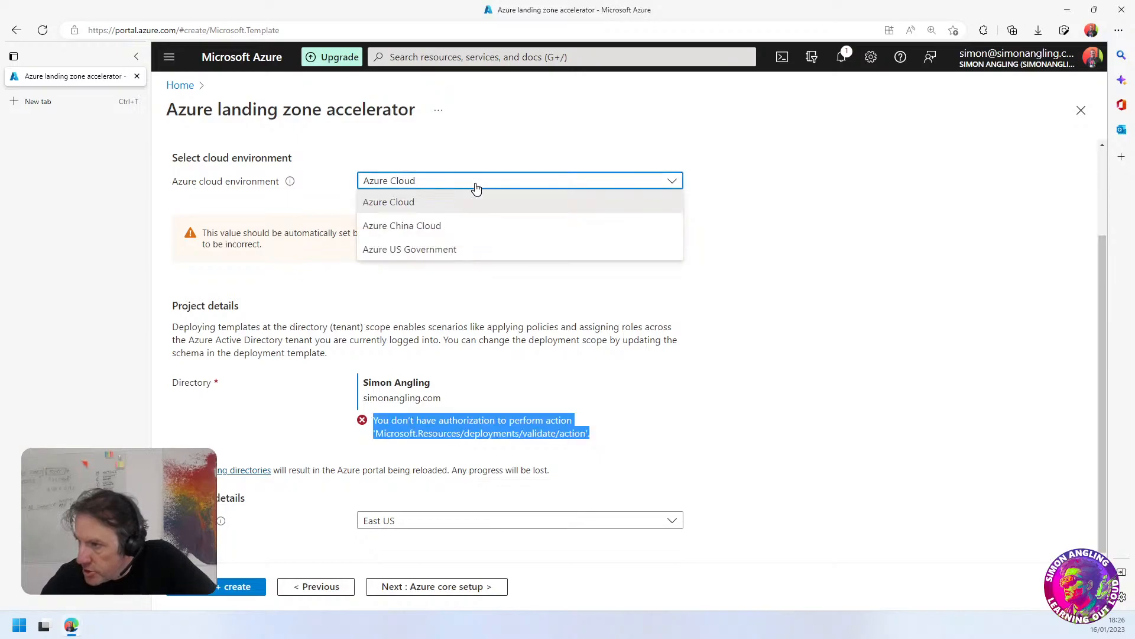
pyautogui.click(477, 187)
pyautogui.click(432, 520)
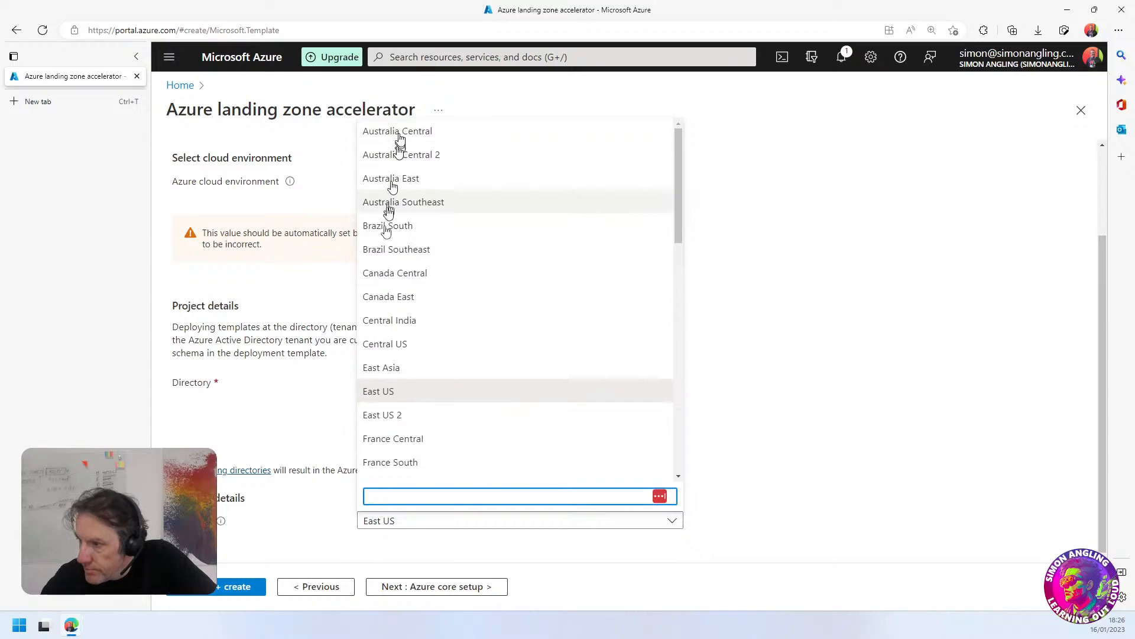
pyautogui.click(381, 415)
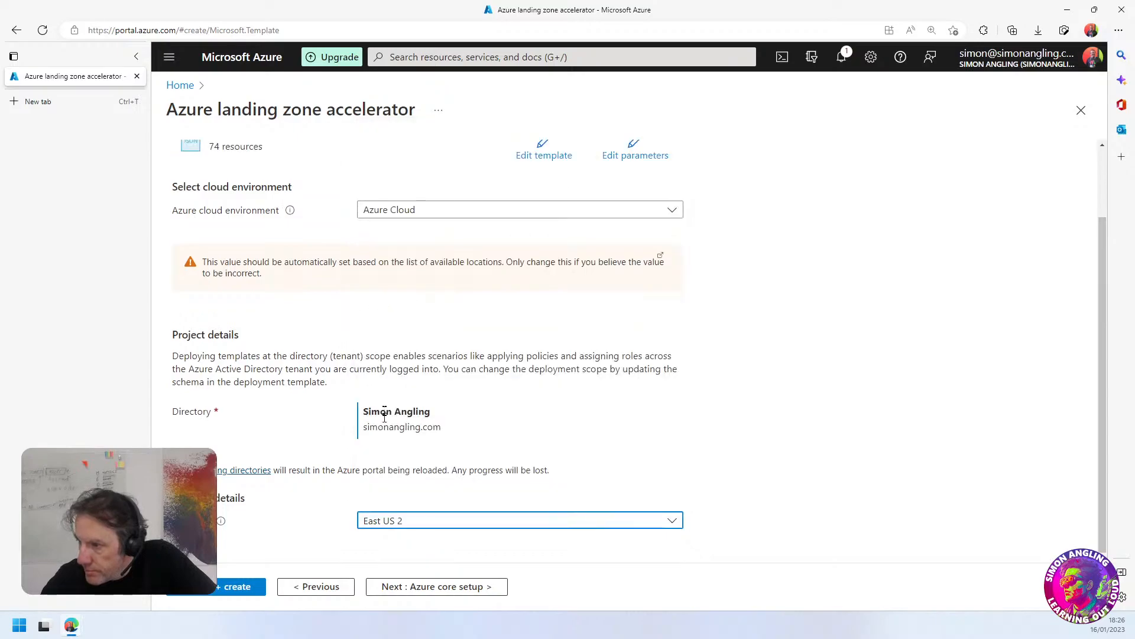
pyautogui.click(386, 526)
pyautogui.click(381, 392)
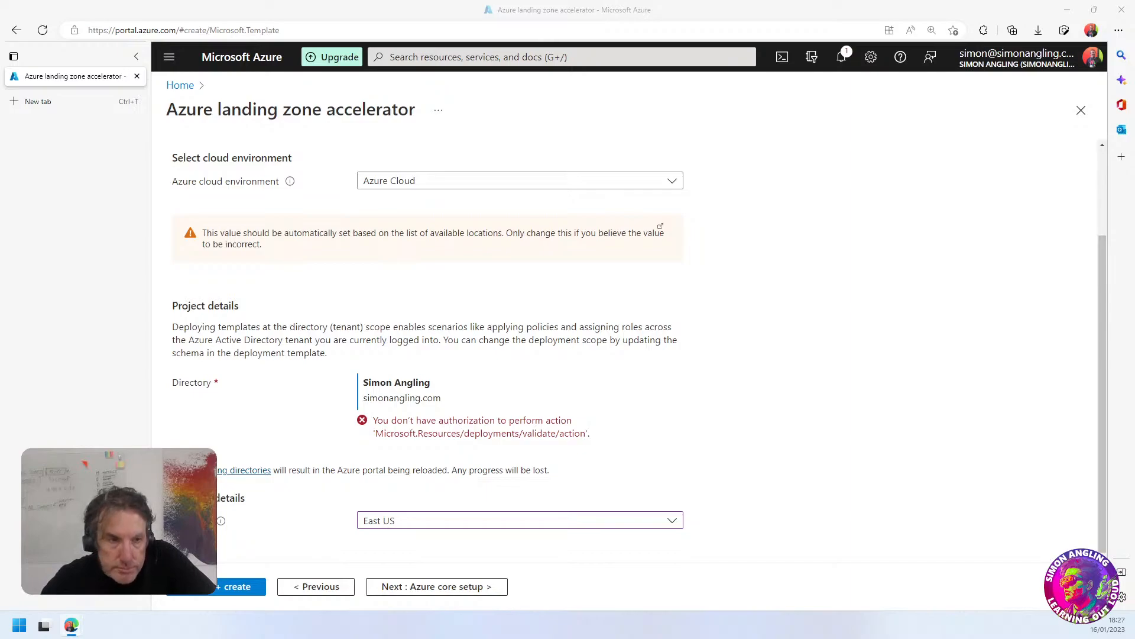
# Bring the ALZ Setup azure wiki tab into this browser window and skim its tenant deployment permission instructions
pyautogui.moveTo(0, 260); pyautogui.dragTo(125, 127)
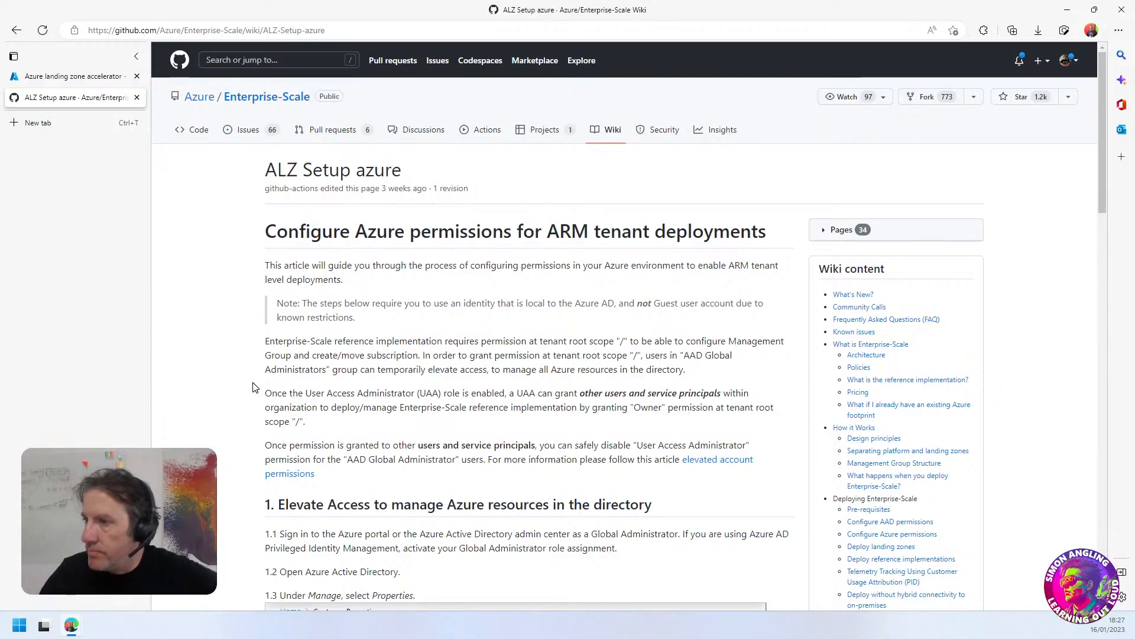
pyautogui.scroll(-4, 464, 384)
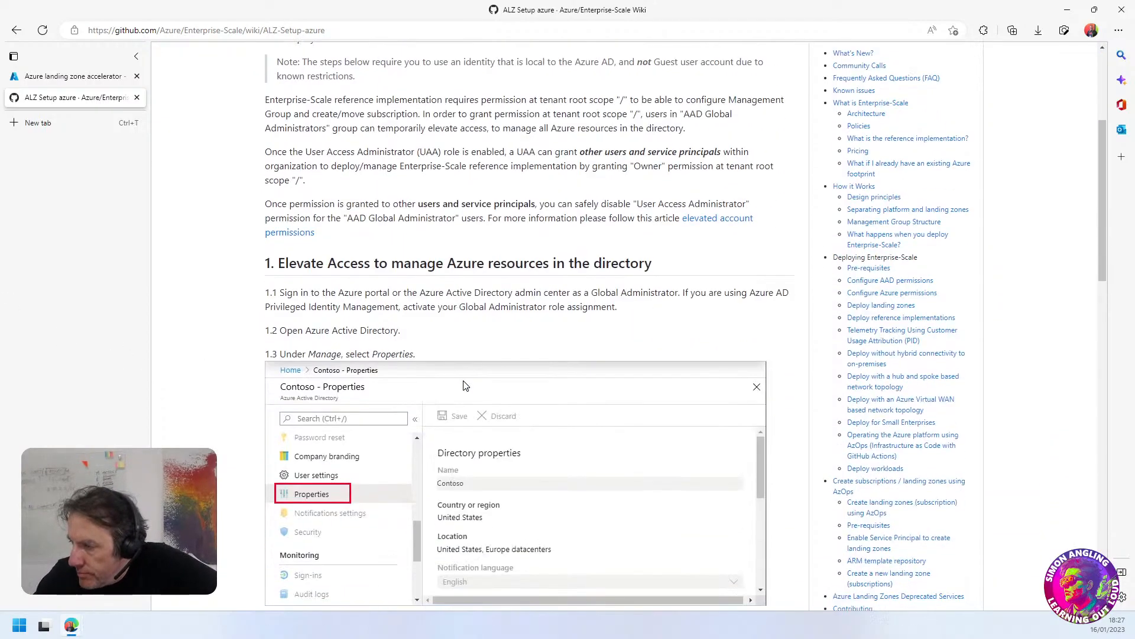
pyautogui.scroll(2, 407, 324)
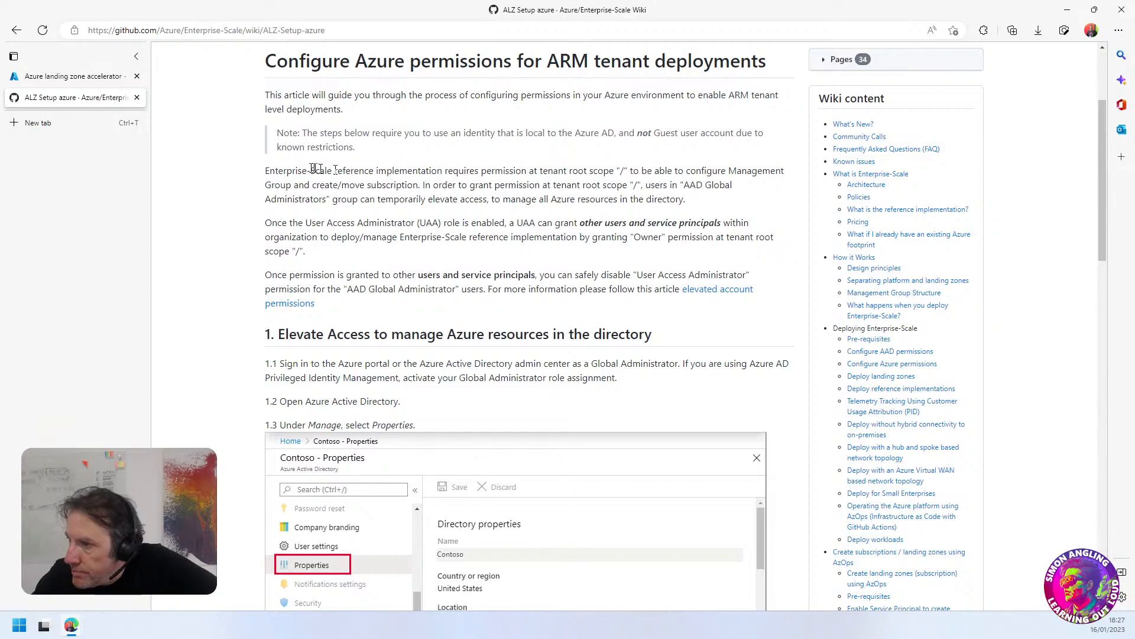
pyautogui.scroll(3, 579, 169)
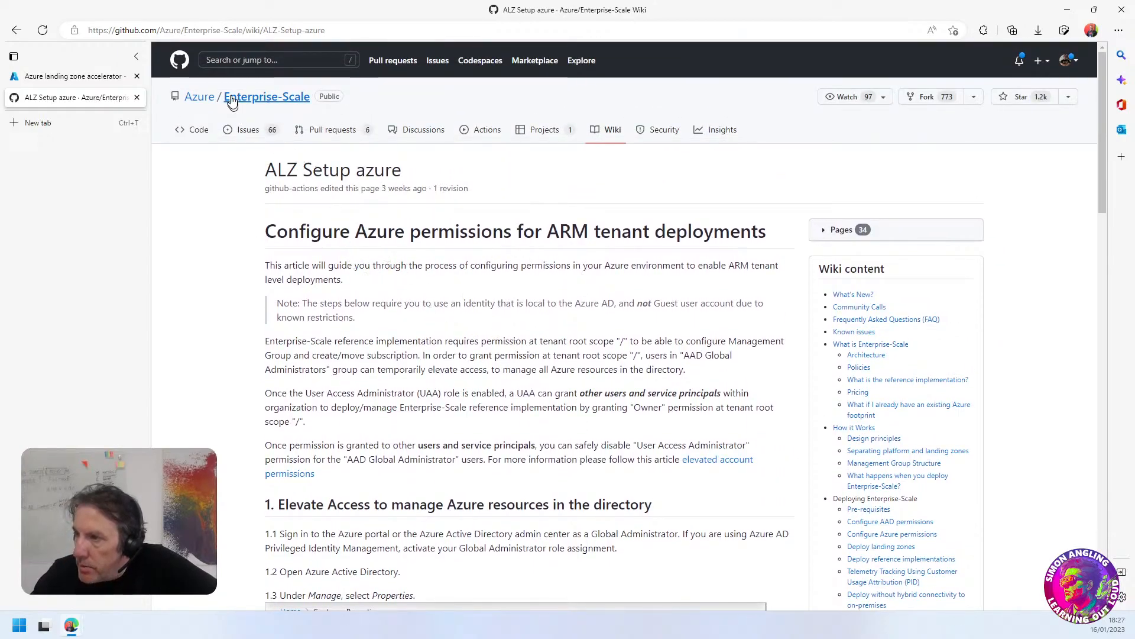
# Open the Azure/Enterprise-Scale repository in a new tab placed before the wiki tab, and skim its README
pyautogui.rightClick(234, 96)
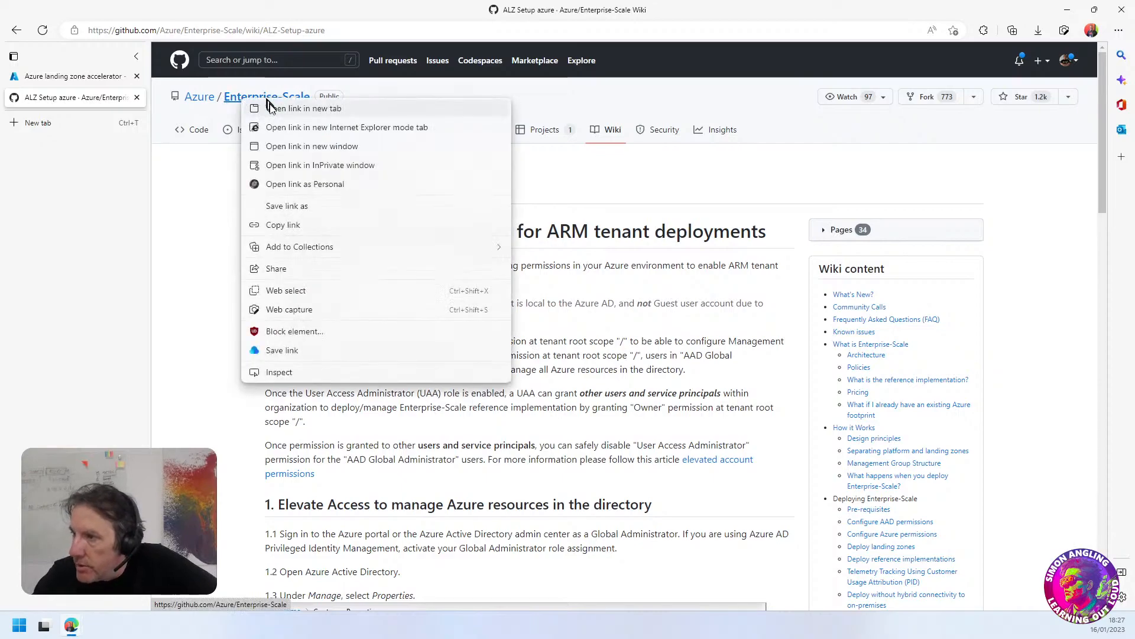
pyautogui.click(267, 107)
pyautogui.click(75, 118)
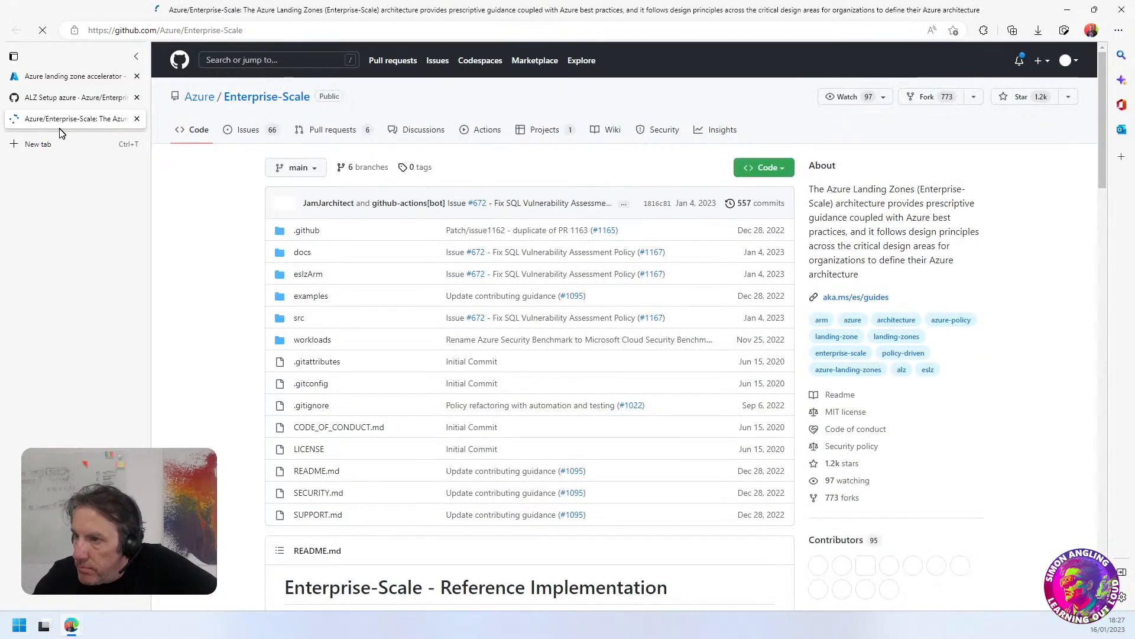
pyautogui.moveTo(63, 119); pyautogui.dragTo(62, 100)
pyautogui.scroll(-10, 491, 454)
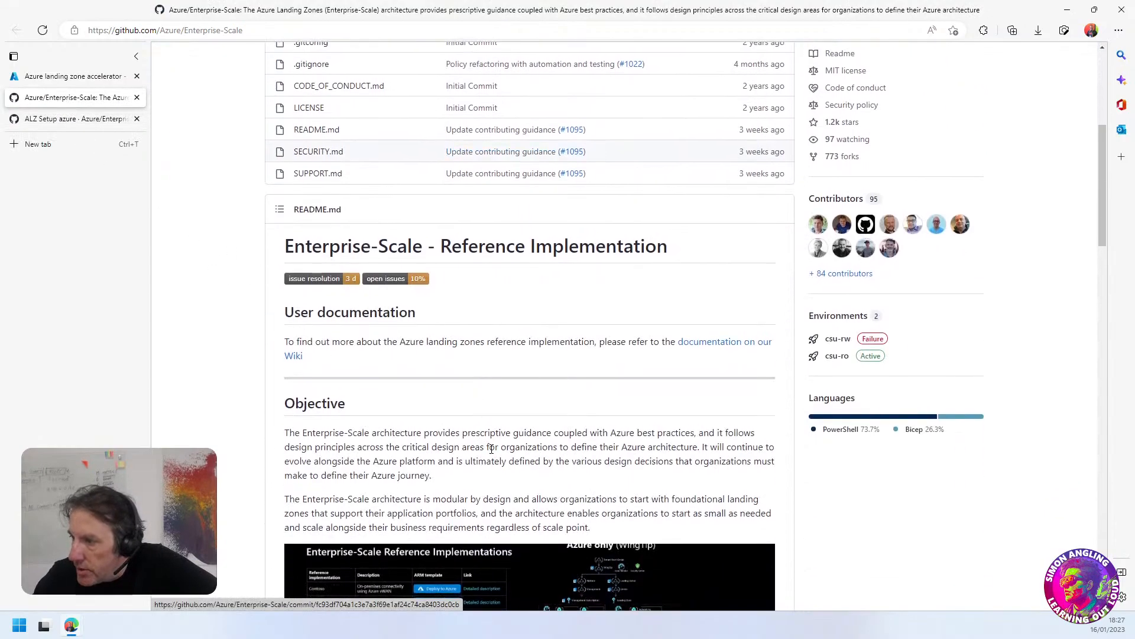
pyautogui.scroll(6, 425, 562)
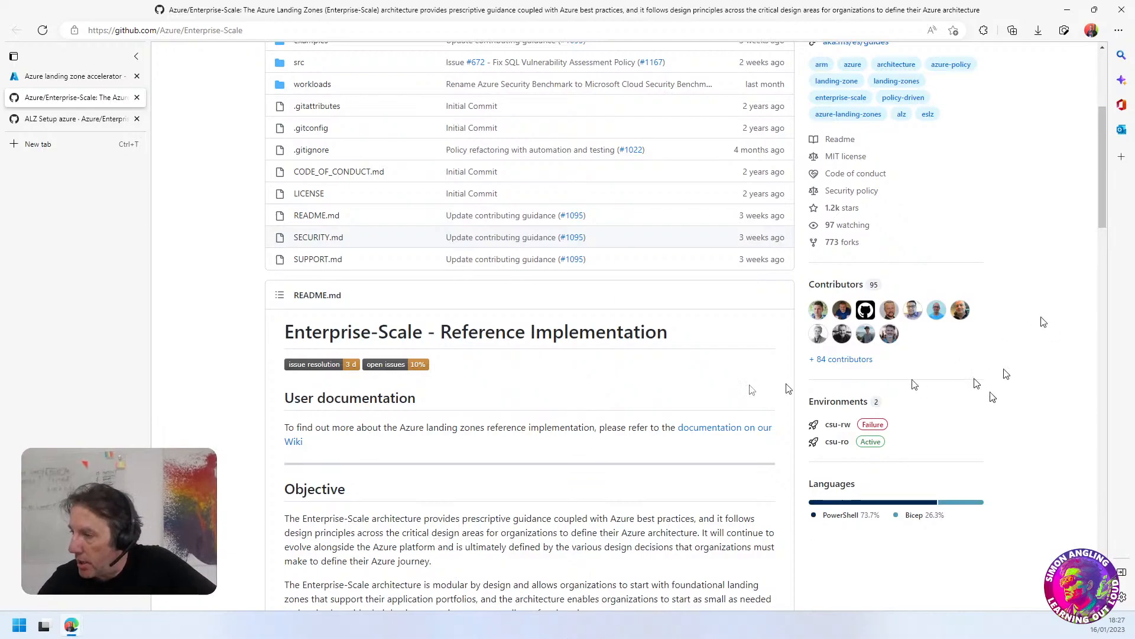
# Examine the Enterprise-Scale README's Objective section and architecture diagram, and return to the introduction of the ALZ Setup azure wiki page
pyautogui.scroll(-1, 572, 369)
pyautogui.scroll(-5, 572, 369)
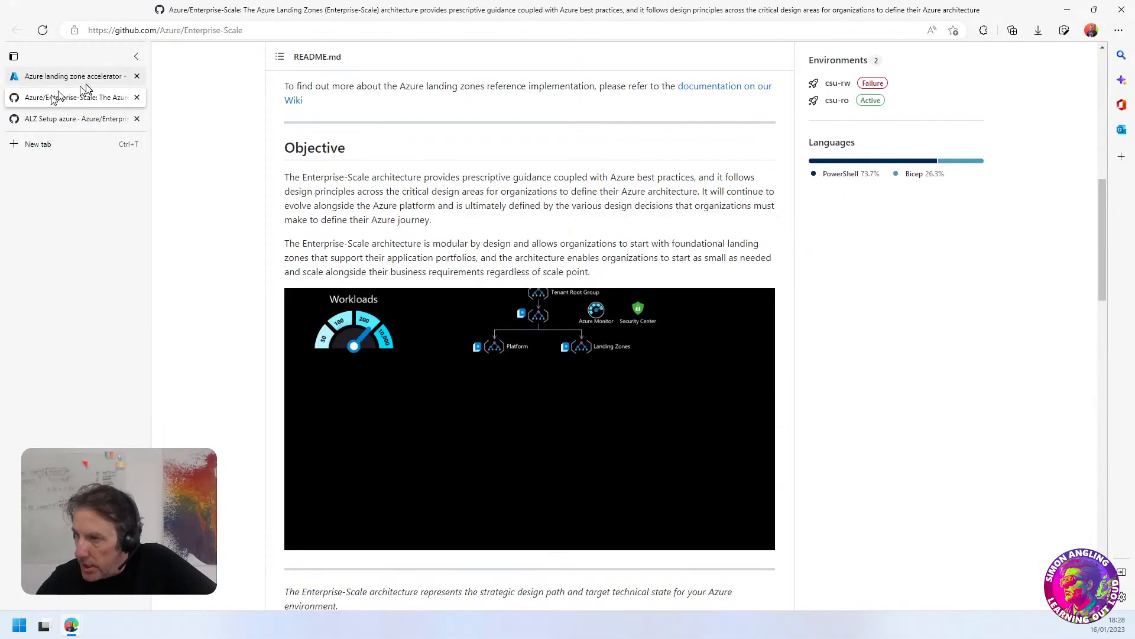
pyautogui.moveTo(87, 89)
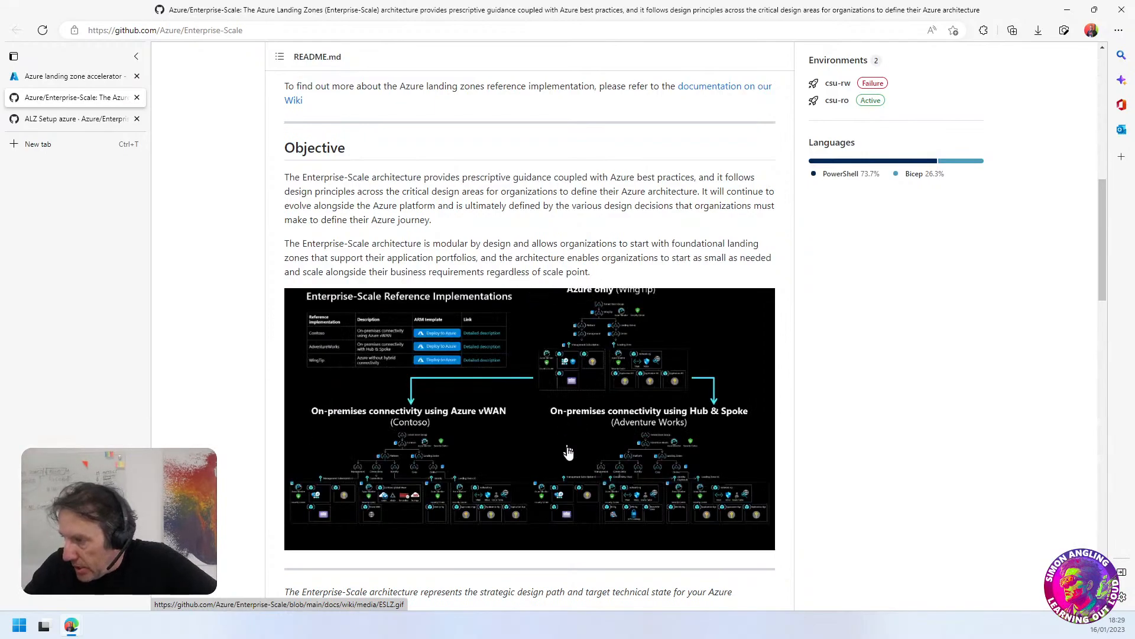
pyautogui.scroll(3, 495, 355)
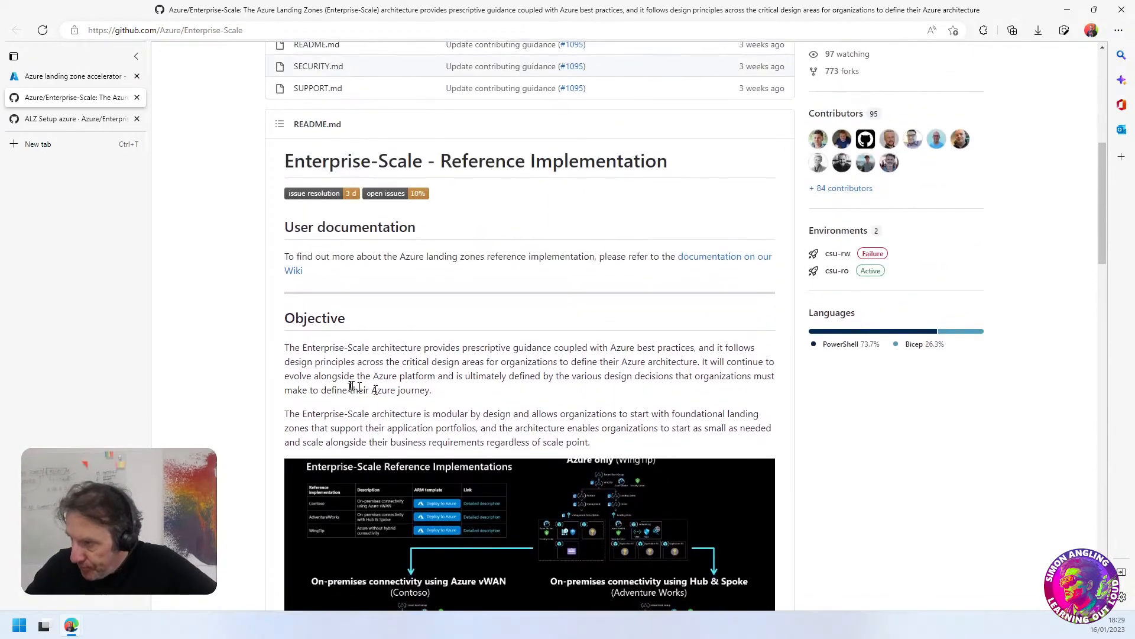
pyautogui.click(101, 120)
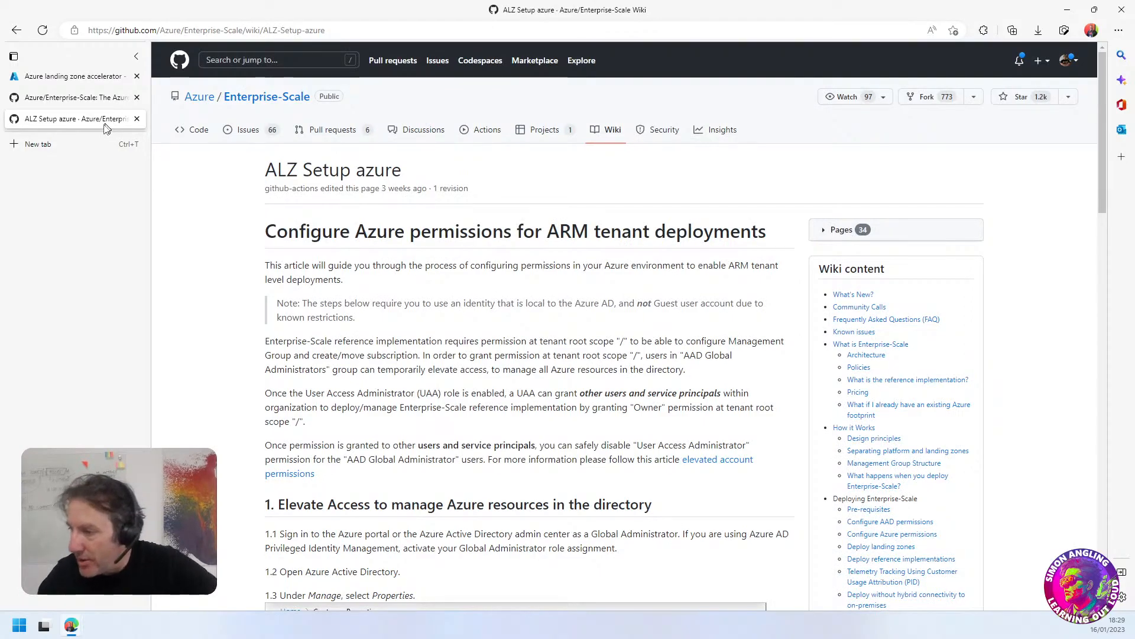
pyautogui.scroll(-1, 408, 305)
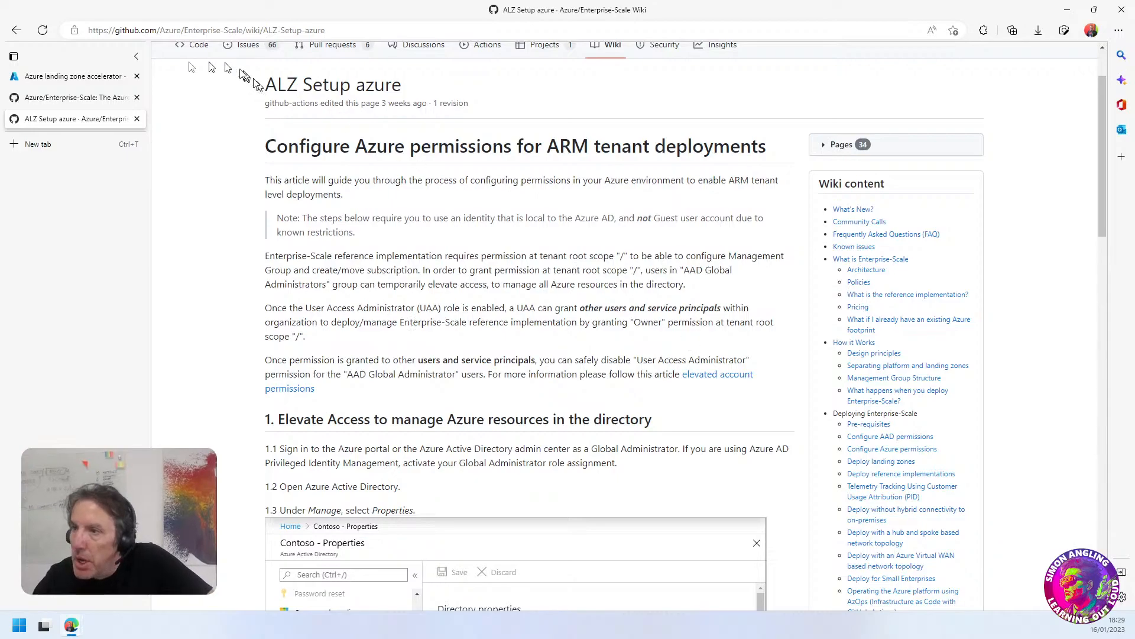
# Leave the Azure landing zone accelerator form, discarding its unsaved edits, and open Roles and administrators in Azure Active Directory
pyautogui.click(76, 79)
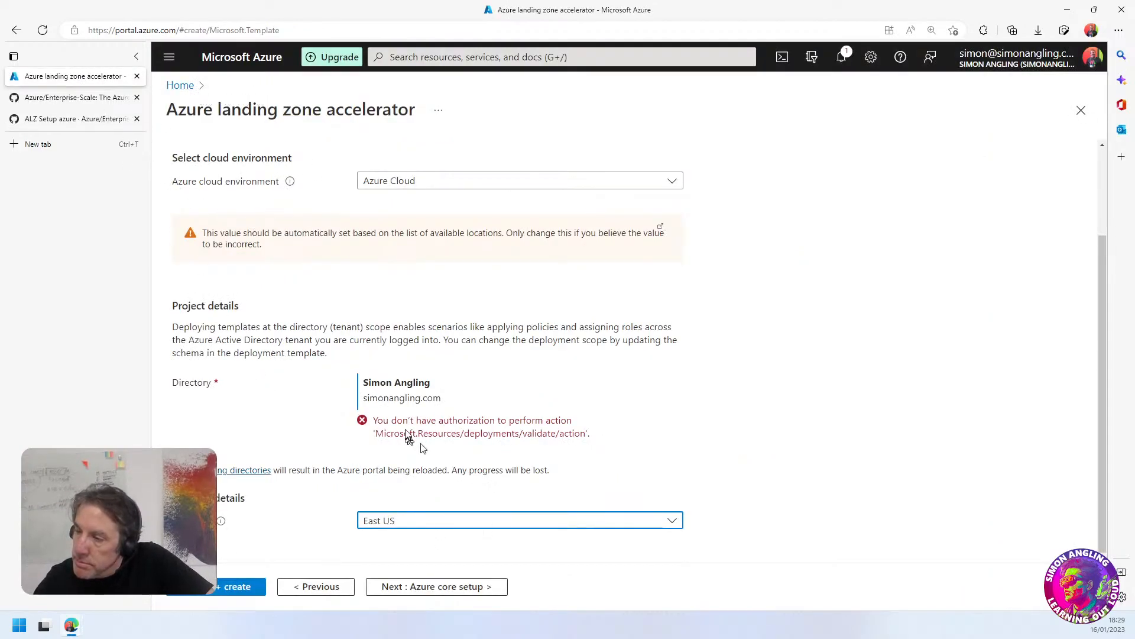
pyautogui.click(180, 85)
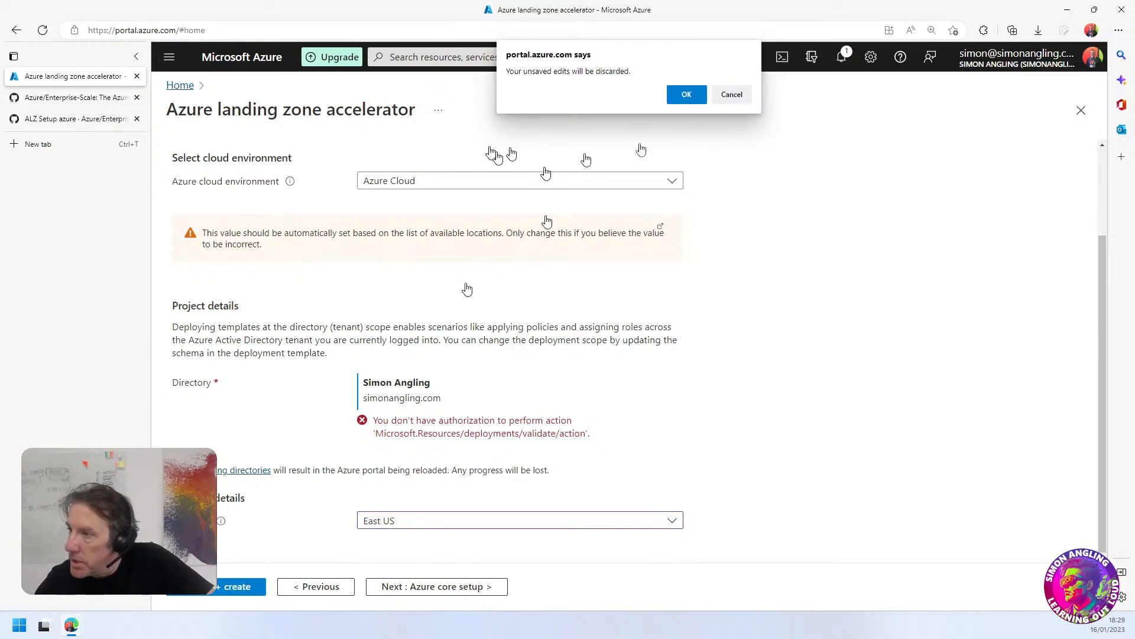
pyautogui.click(687, 95)
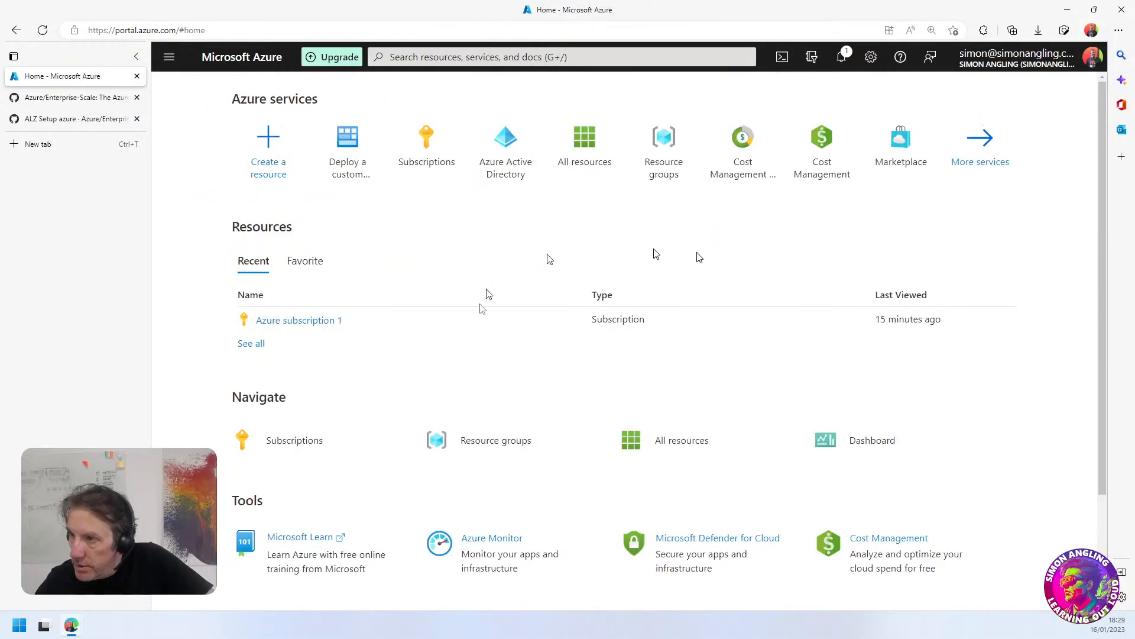
pyautogui.click(511, 147)
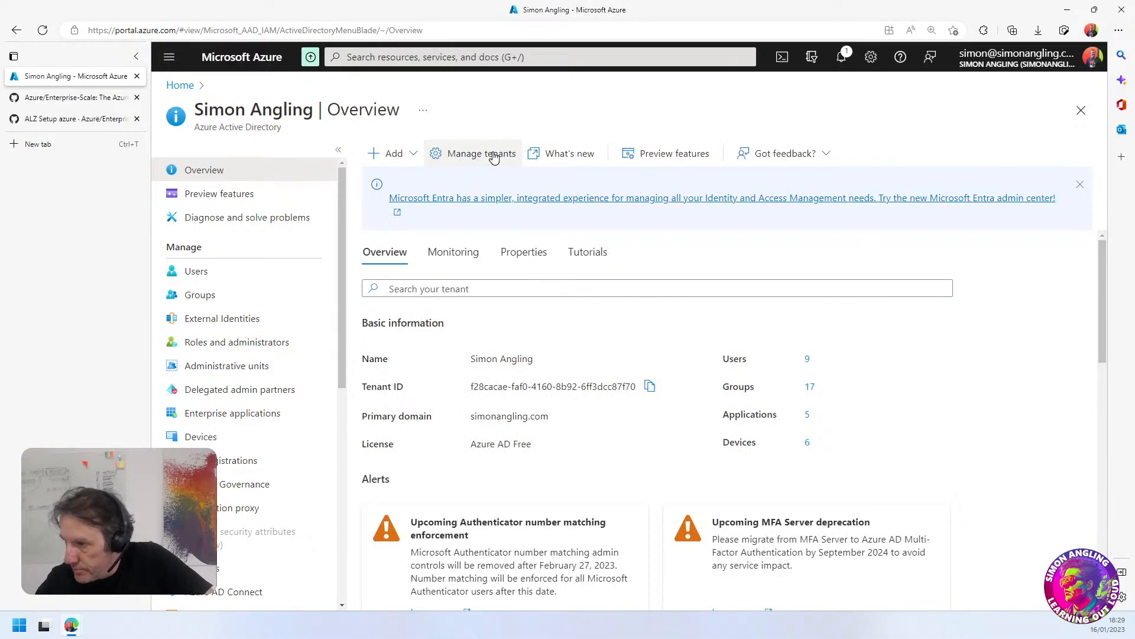
pyautogui.click(220, 343)
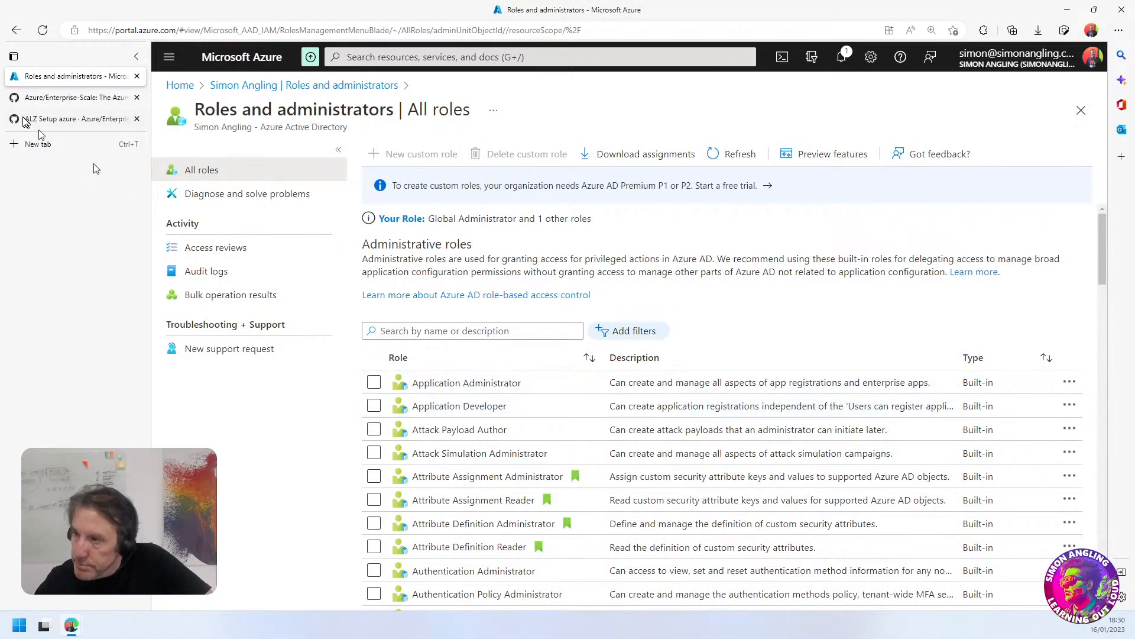
# Search the administrative roles for "owner", and clear the search
pyautogui.click(406, 329)
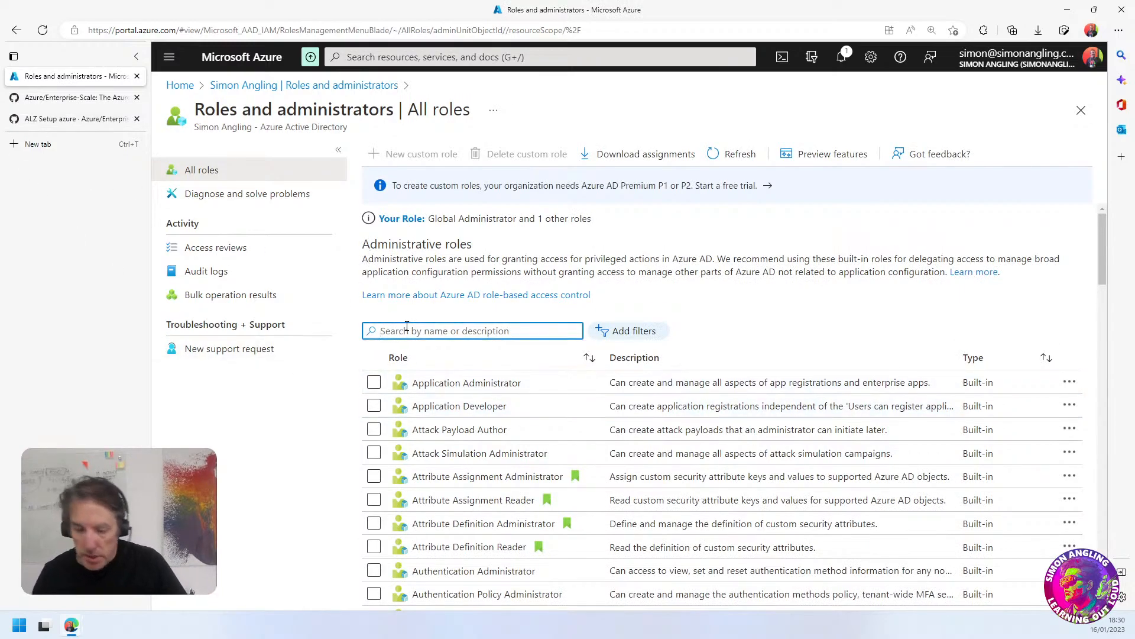
pyautogui.write('owner')
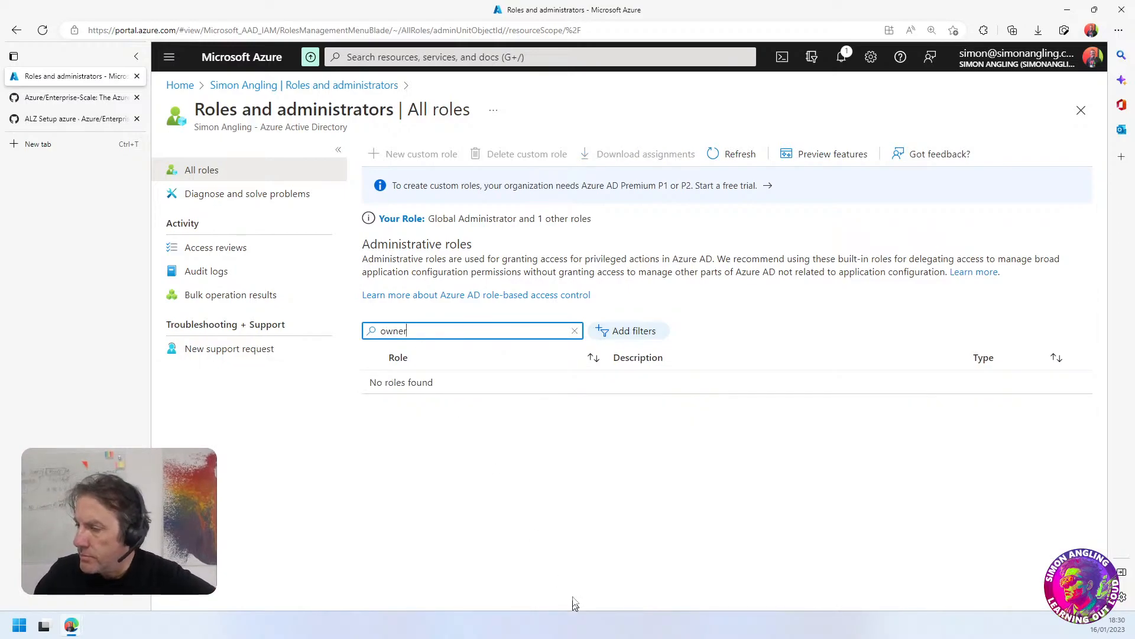
pyautogui.moveTo(337, 344); pyautogui.dragTo(343, 361)
pyautogui.click(425, 334)
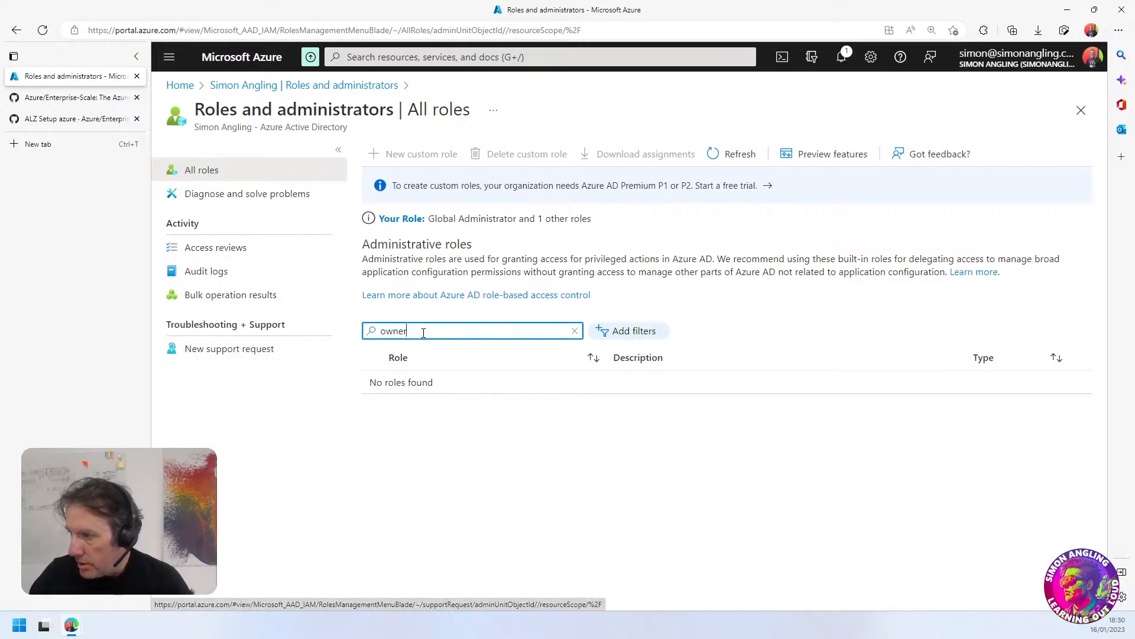
pyautogui.press('BackSpace')
pyautogui.press('BackSpace')
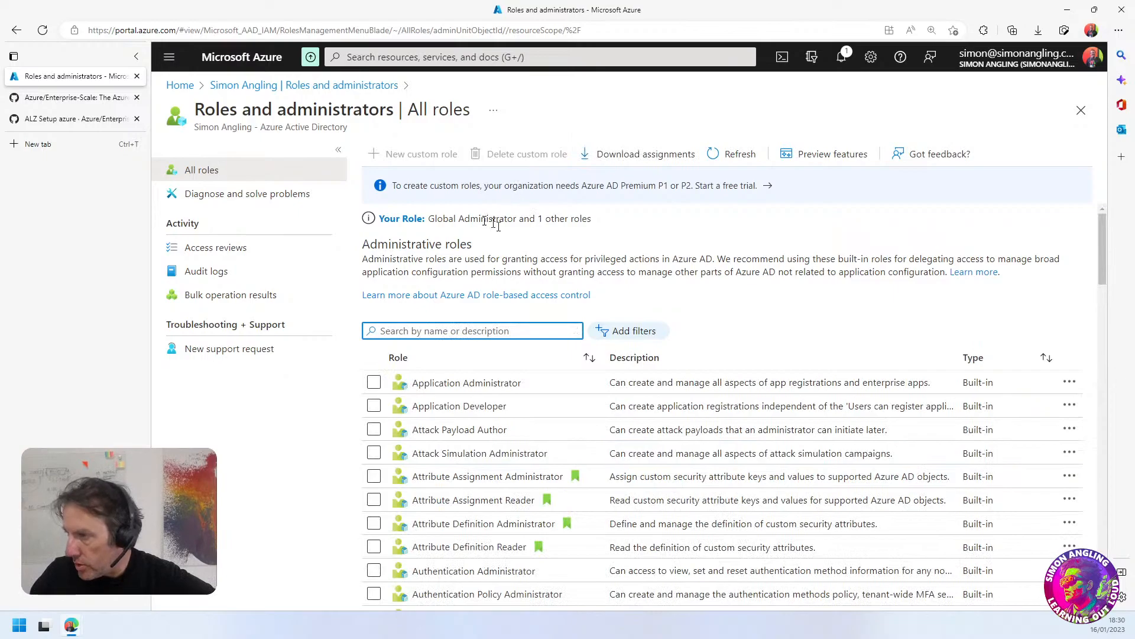
# Open the signed-in account's assigned roles, and look through the directory roles offered for a new assignment
pyautogui.click(400, 219)
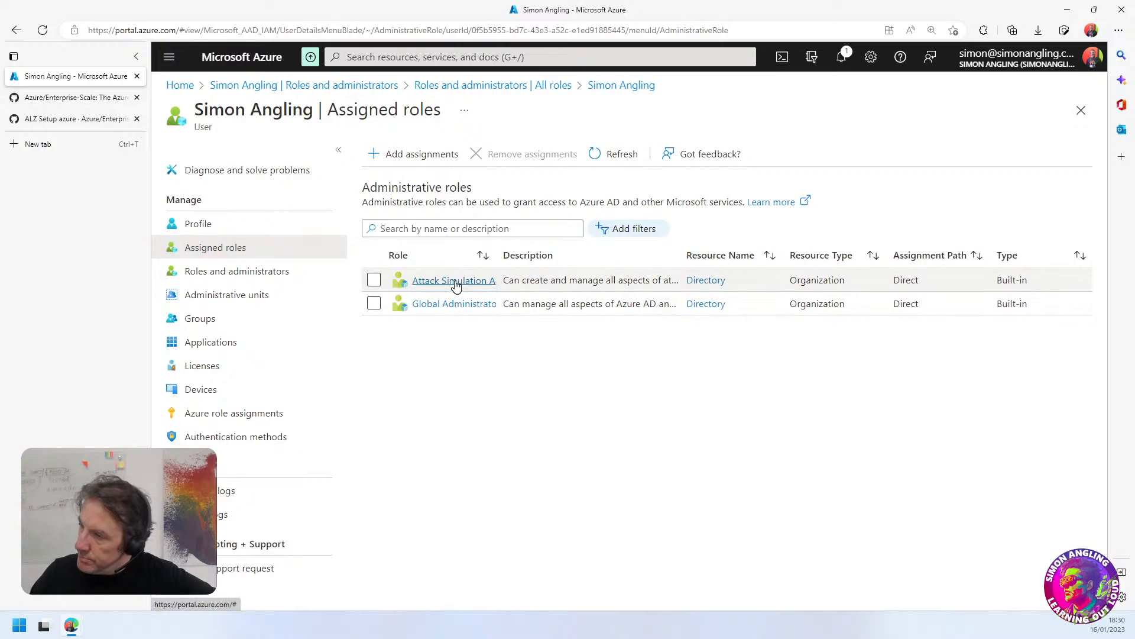
pyautogui.click(421, 155)
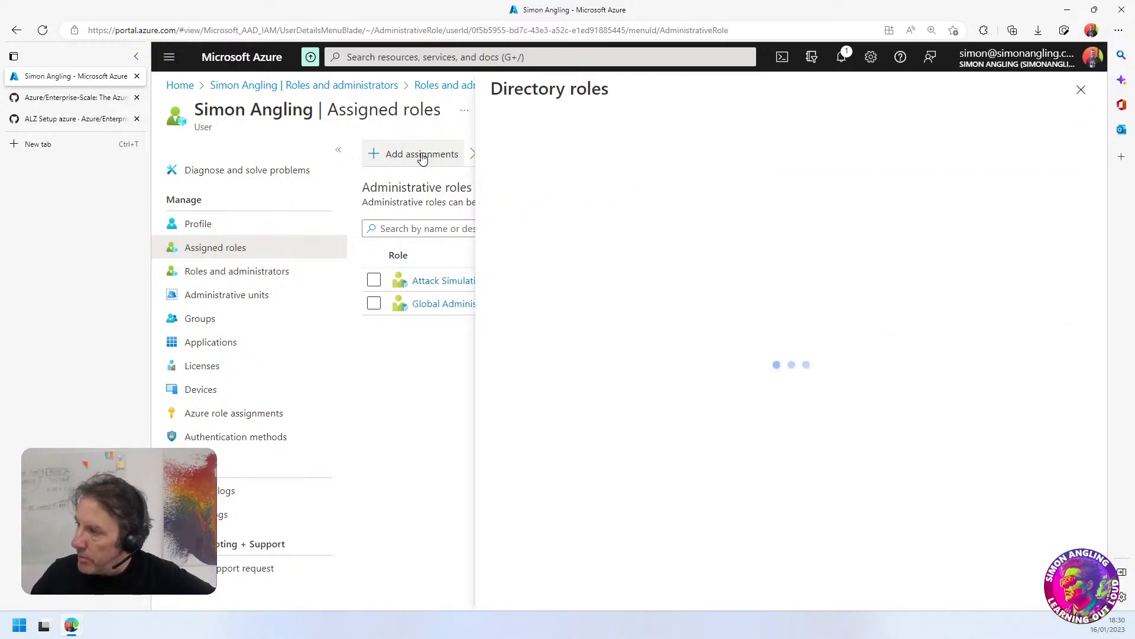
pyautogui.click(600, 237)
pyautogui.scroll(-20, 647, 391)
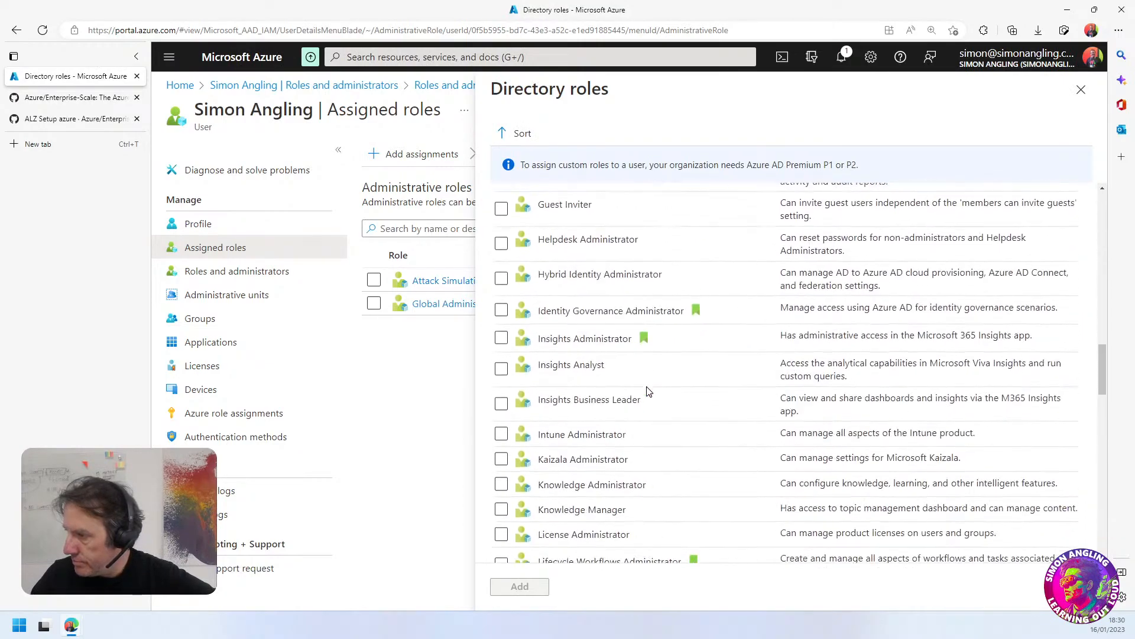
pyautogui.scroll(-3, 648, 391)
pyautogui.scroll(3, 647, 395)
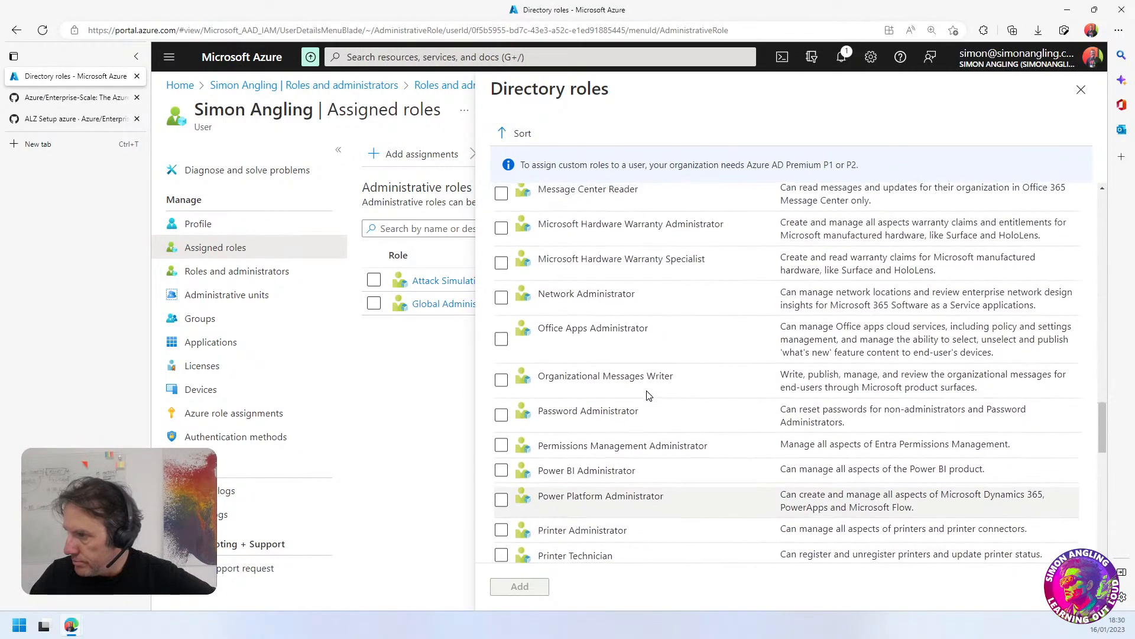
pyautogui.scroll(-9, 647, 395)
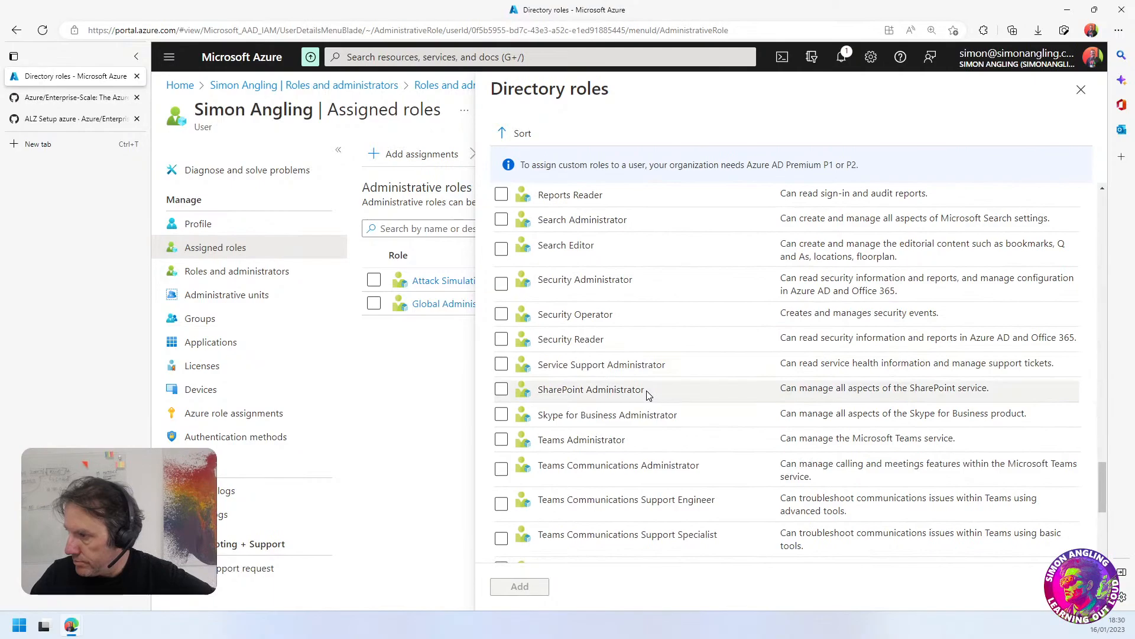
pyautogui.scroll(-5, 562, 314)
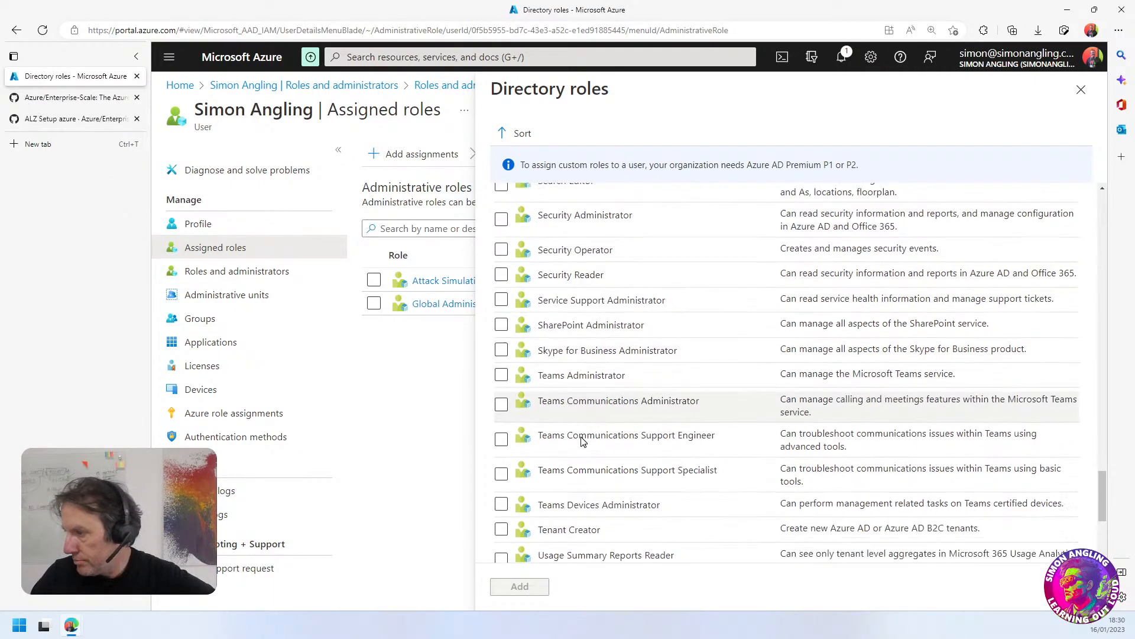
pyautogui.scroll(20, 583, 465)
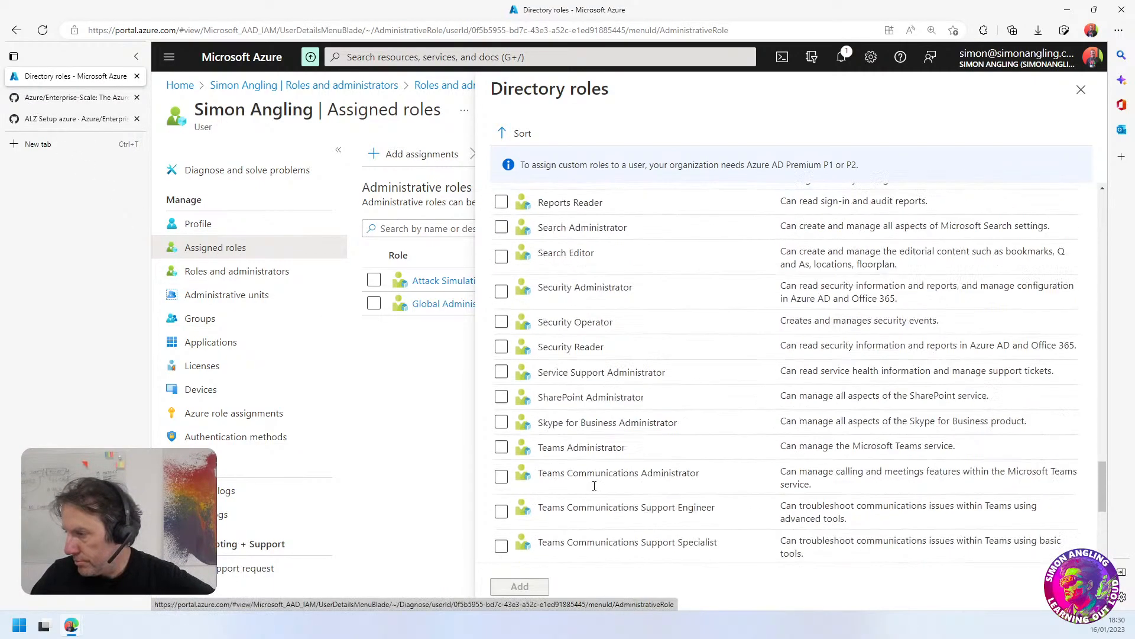
pyautogui.scroll(10, 594, 486)
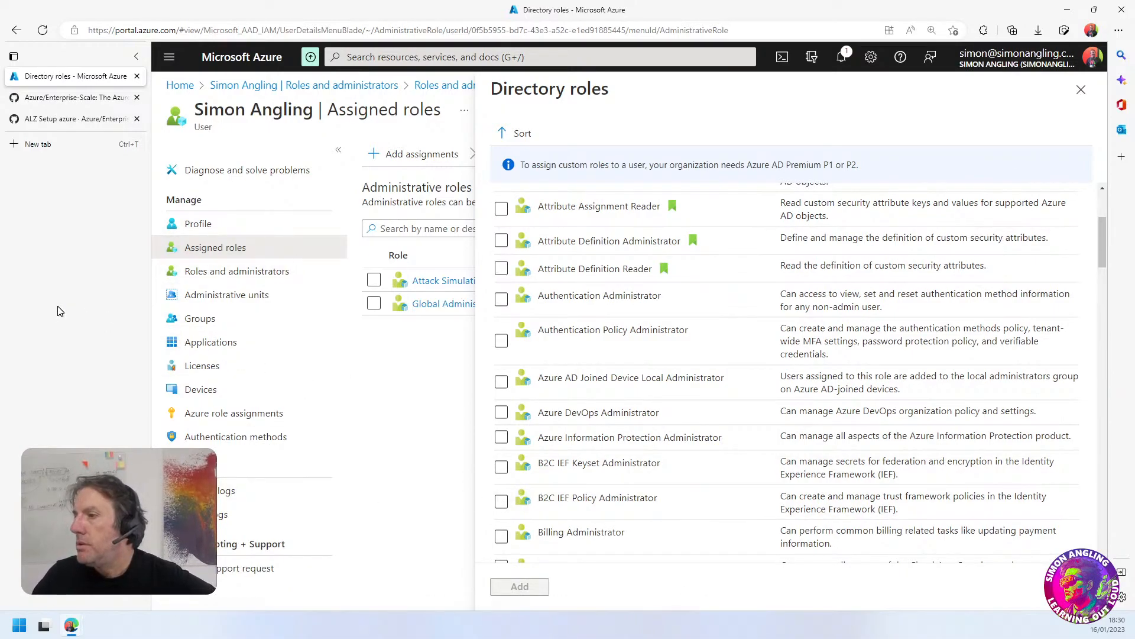
# Read section 1 of the ALZ Setup azure wiki page on elevating access to manage Azure resources in the directory
pyautogui.click(66, 120)
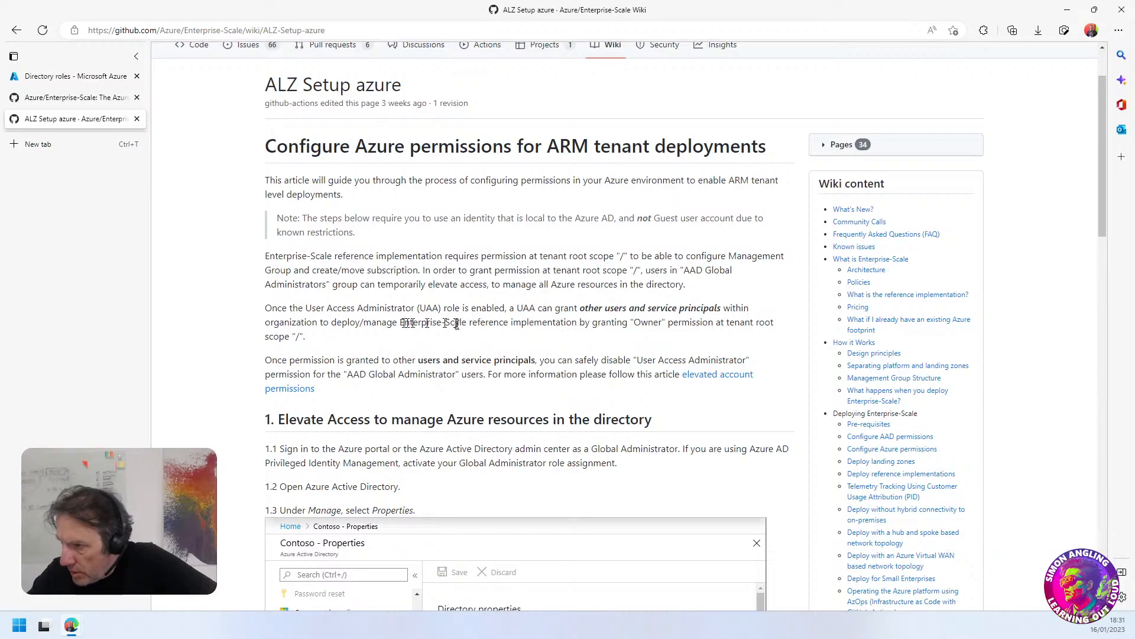
pyautogui.scroll(-3, 349, 355)
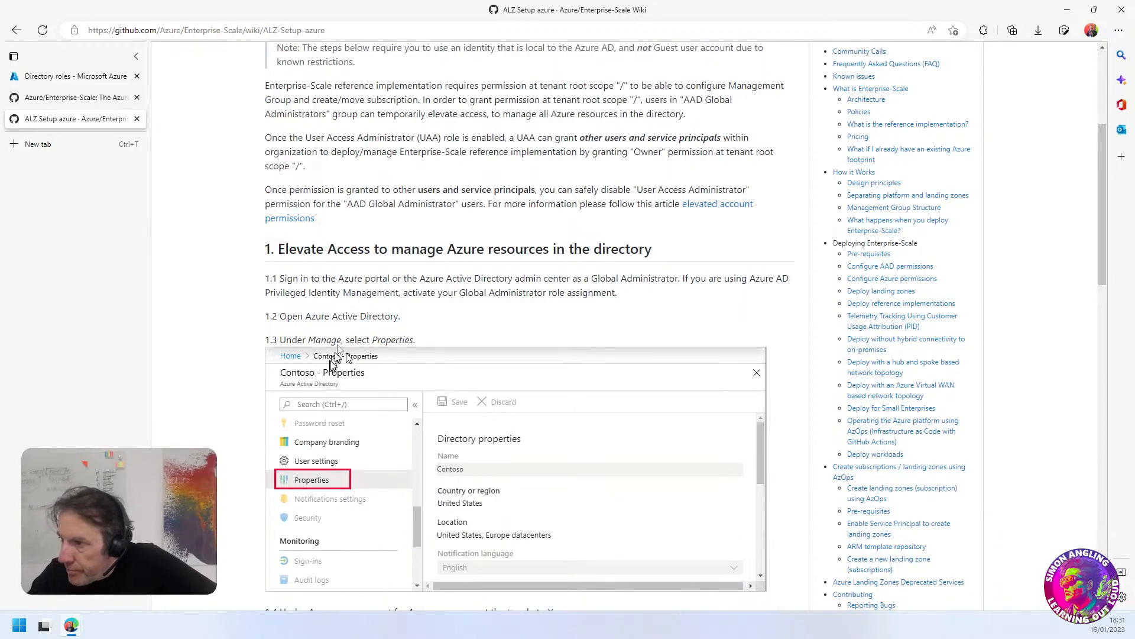
pyautogui.scroll(-2, 436, 343)
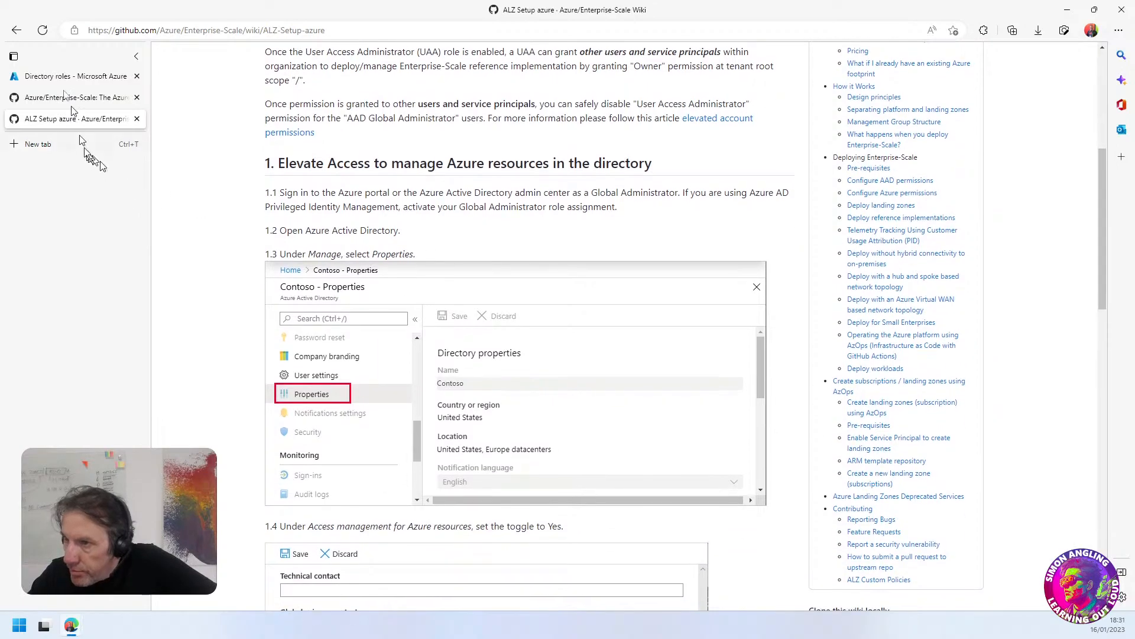
# Close the directory roles list without adding a role, and open the tenant's Properties page in Azure Active Directory
pyautogui.click(59, 79)
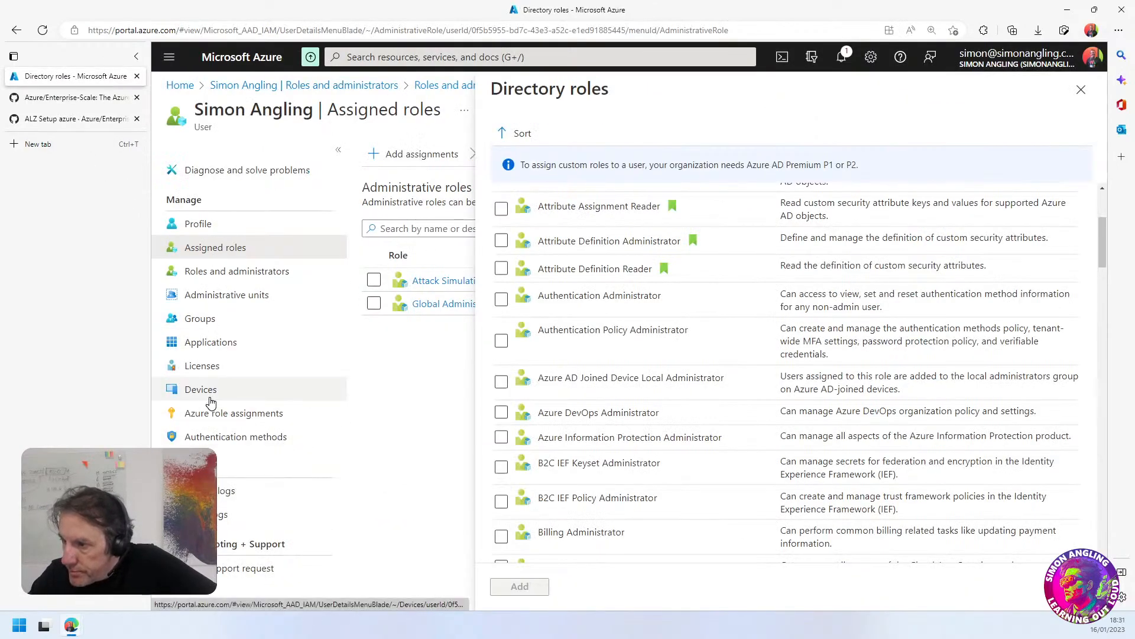
pyautogui.click(1081, 90)
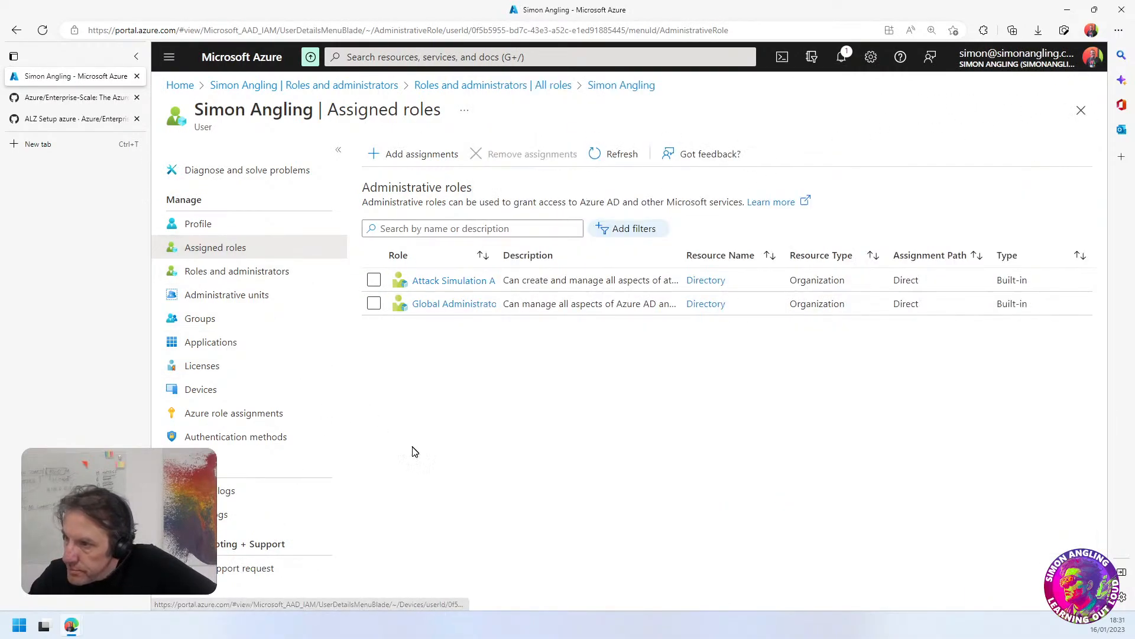
pyautogui.click(181, 86)
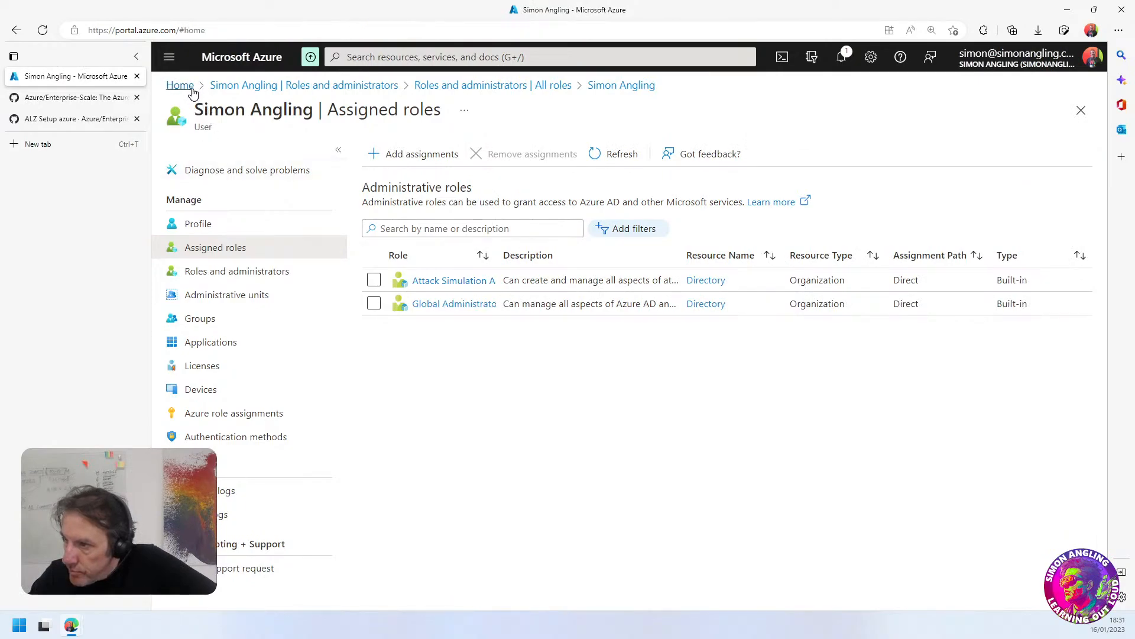
pyautogui.click(348, 145)
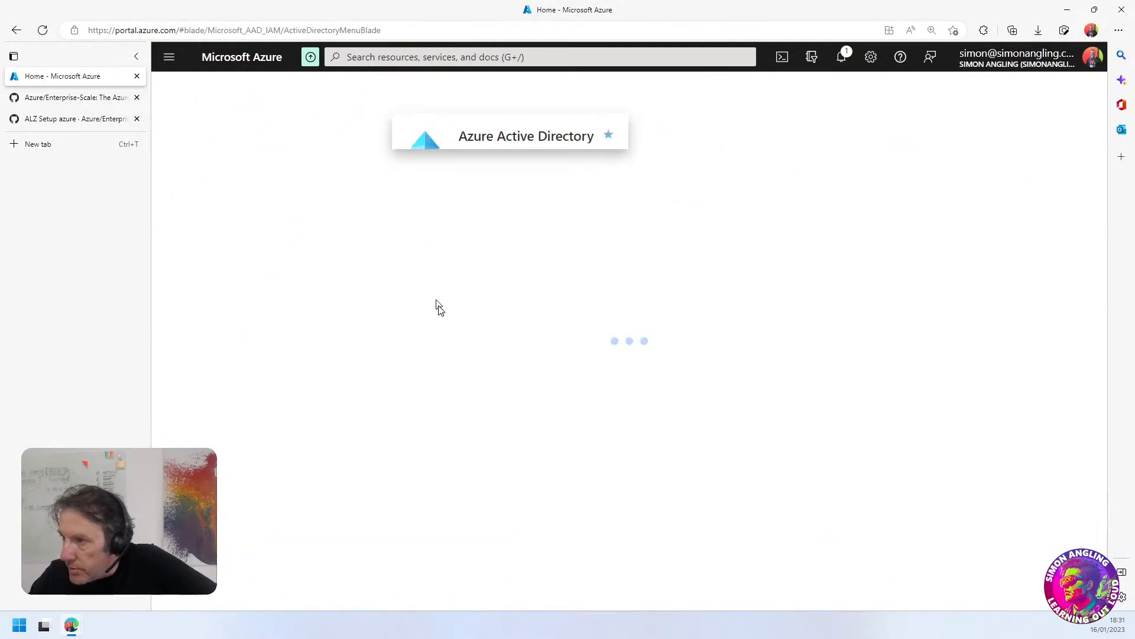
pyautogui.scroll(-5, 237, 456)
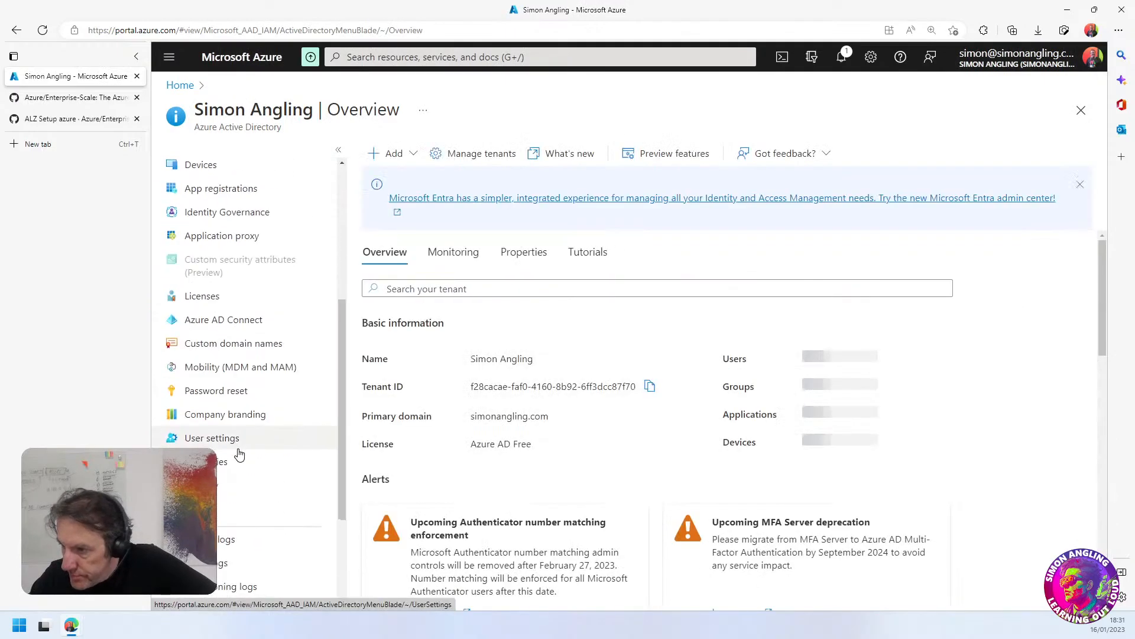
pyautogui.click(204, 394)
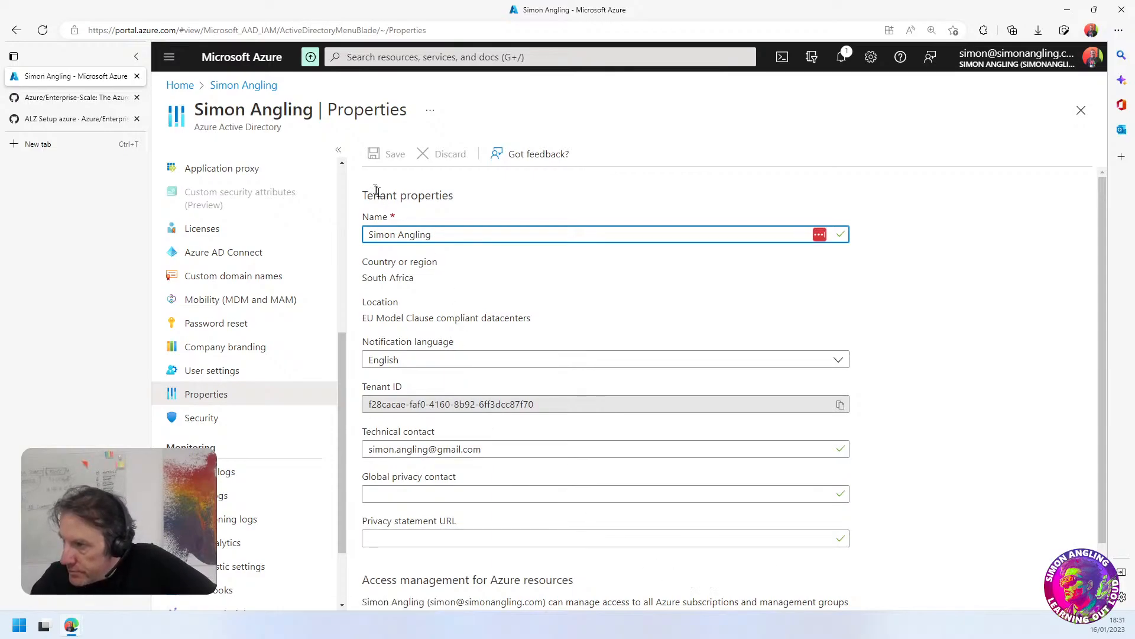
# Examine the tenant properties, especially the Access management for Azure resources section and its Yes/No setting
pyautogui.scroll(-1, 513, 293)
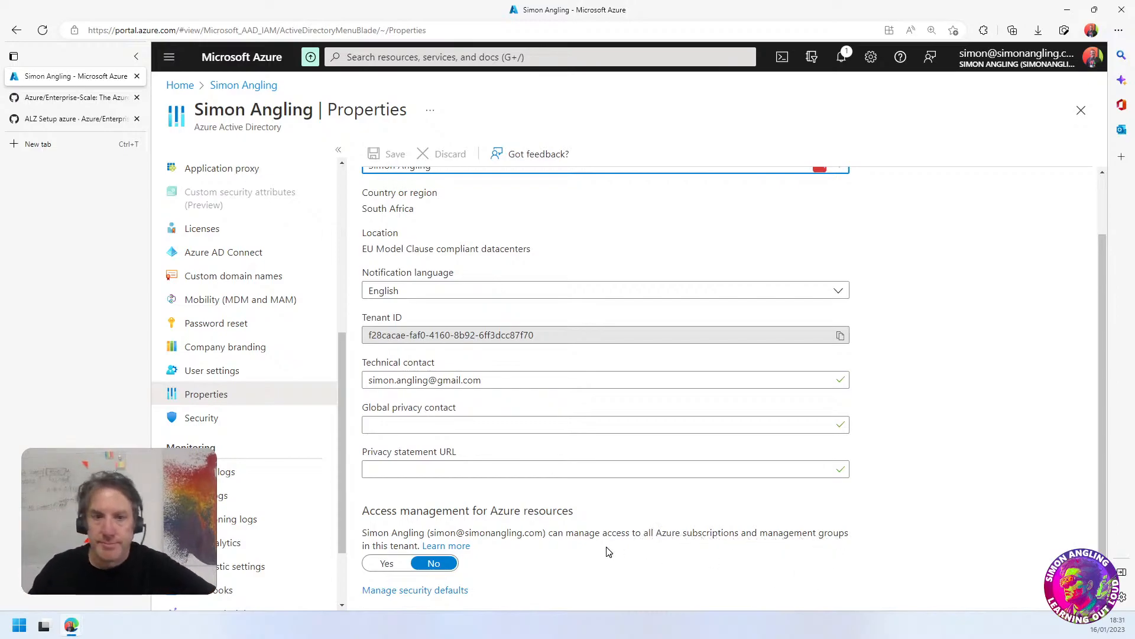
pyautogui.scroll(1, 558, 594)
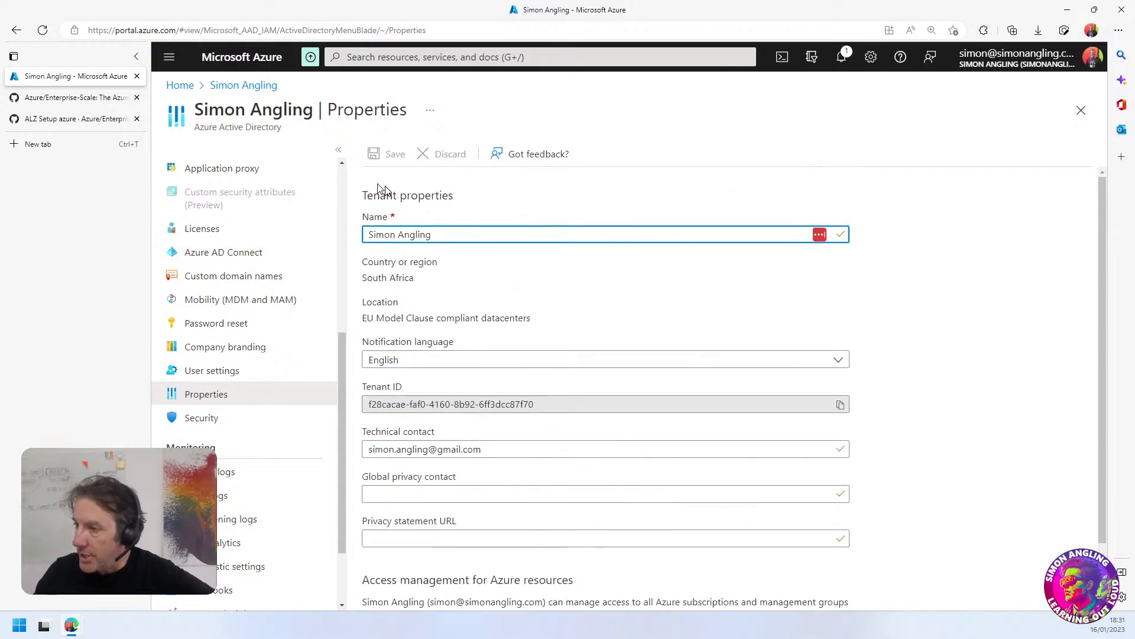
pyautogui.scroll(-1, 522, 531)
pyautogui.moveTo(356, 510); pyautogui.dragTo(602, 512)
pyautogui.click(594, 550)
pyautogui.scroll(1, 603, 580)
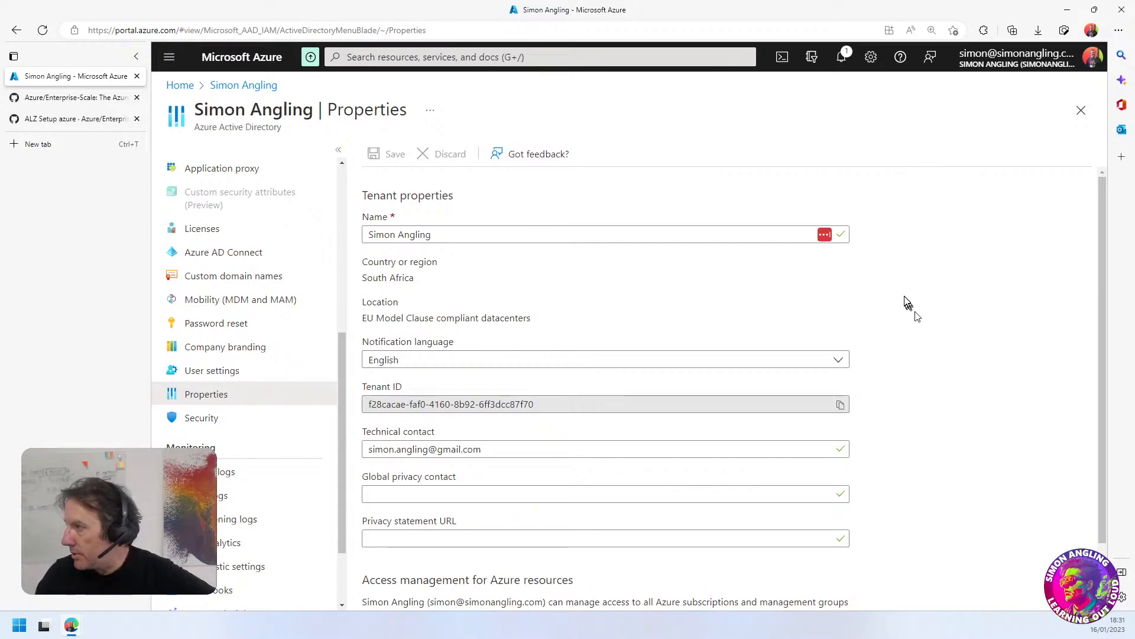
pyautogui.scroll(-1, 753, 314)
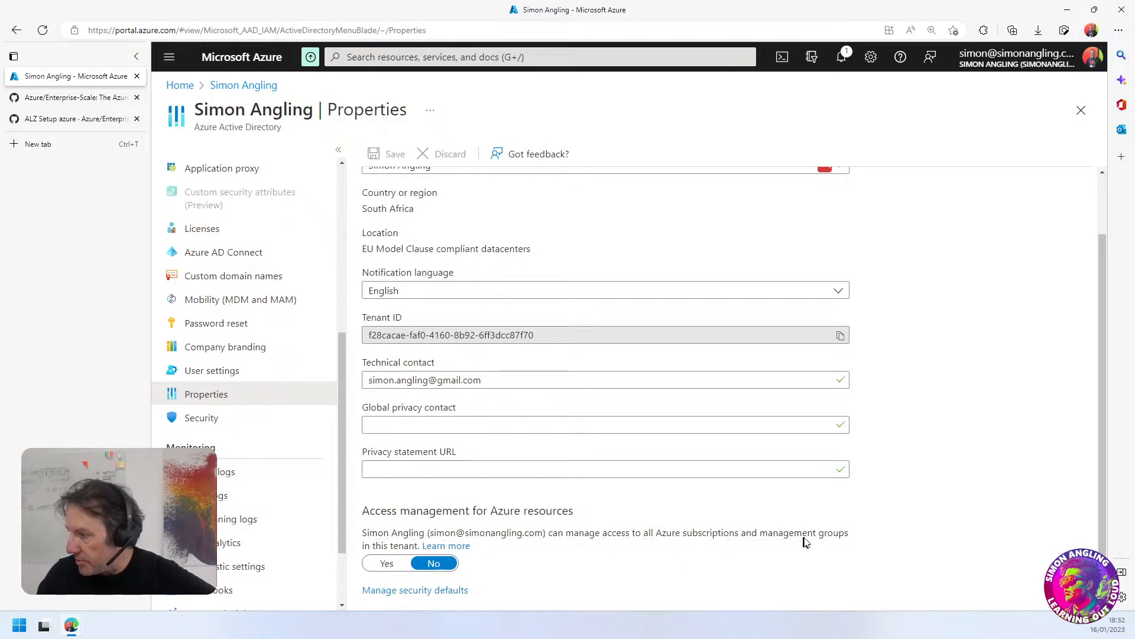
# Set Access management for Azure resources to Yes in the tenant properties and save the change
pyautogui.click(396, 565)
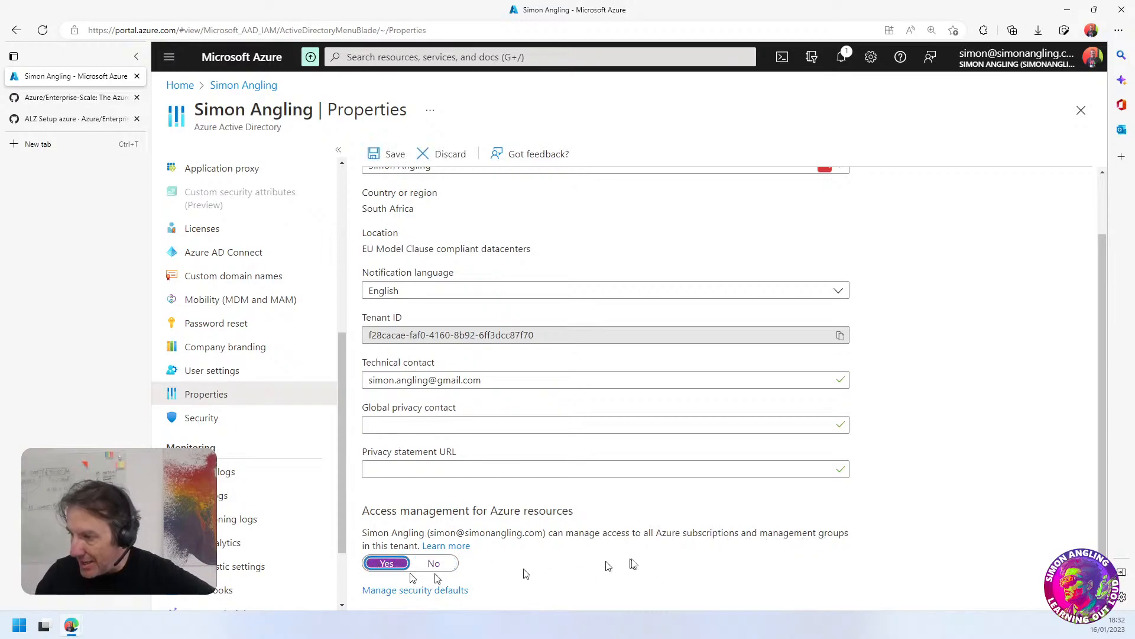
pyautogui.click(393, 153)
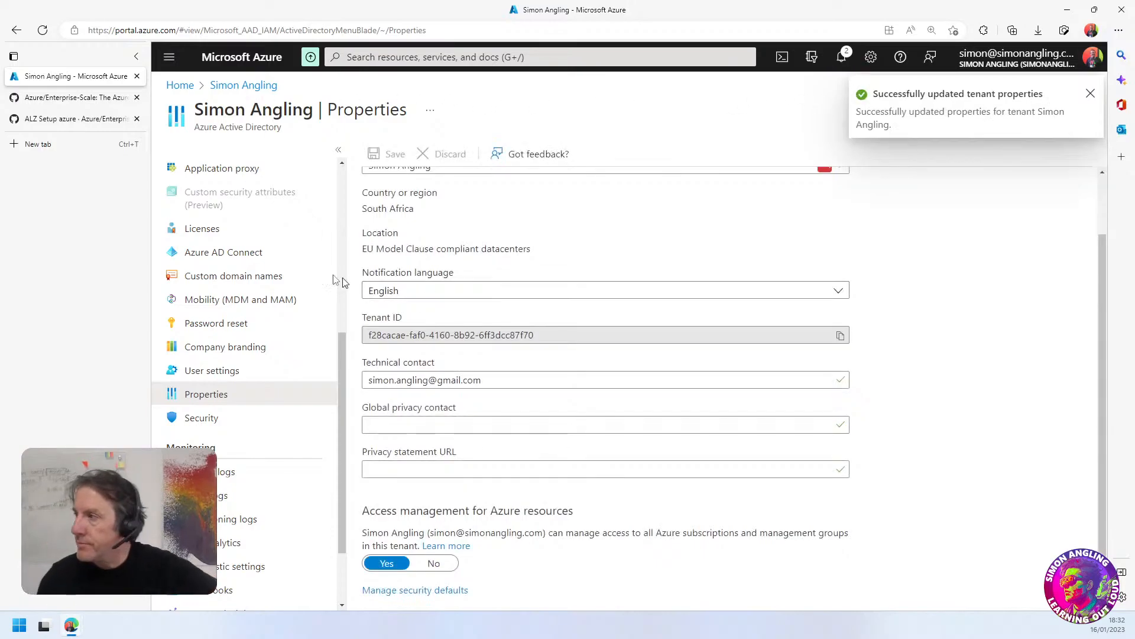
# Look over the ALZ Setup azure wiki page and the Enterprise-Scale repository's readme
pyautogui.click(53, 121)
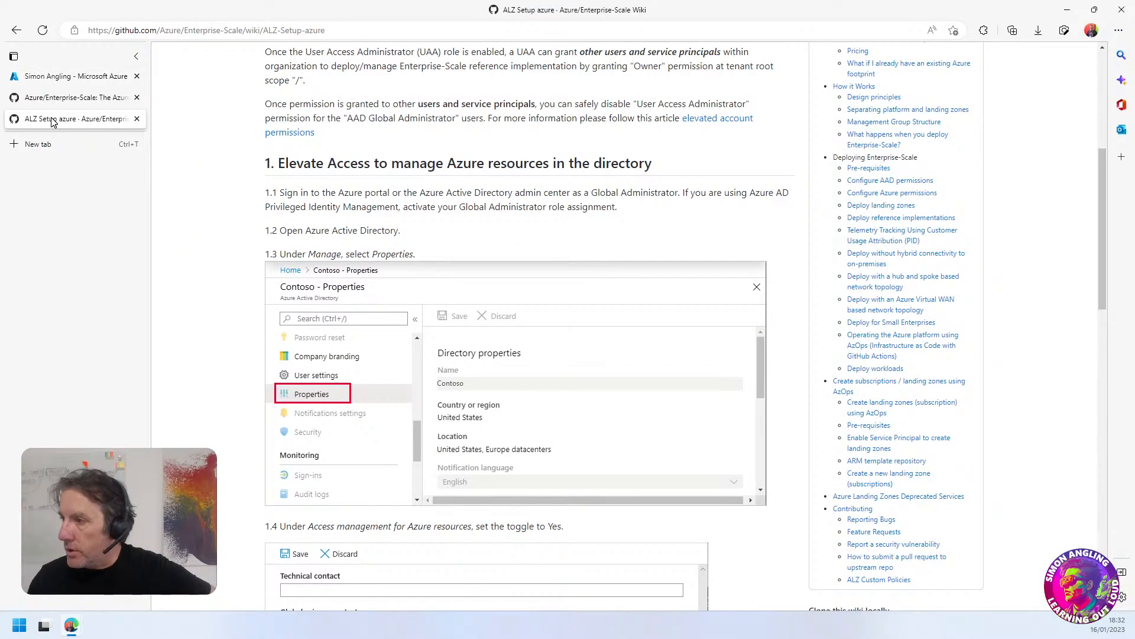
pyautogui.scroll(6, 458, 308)
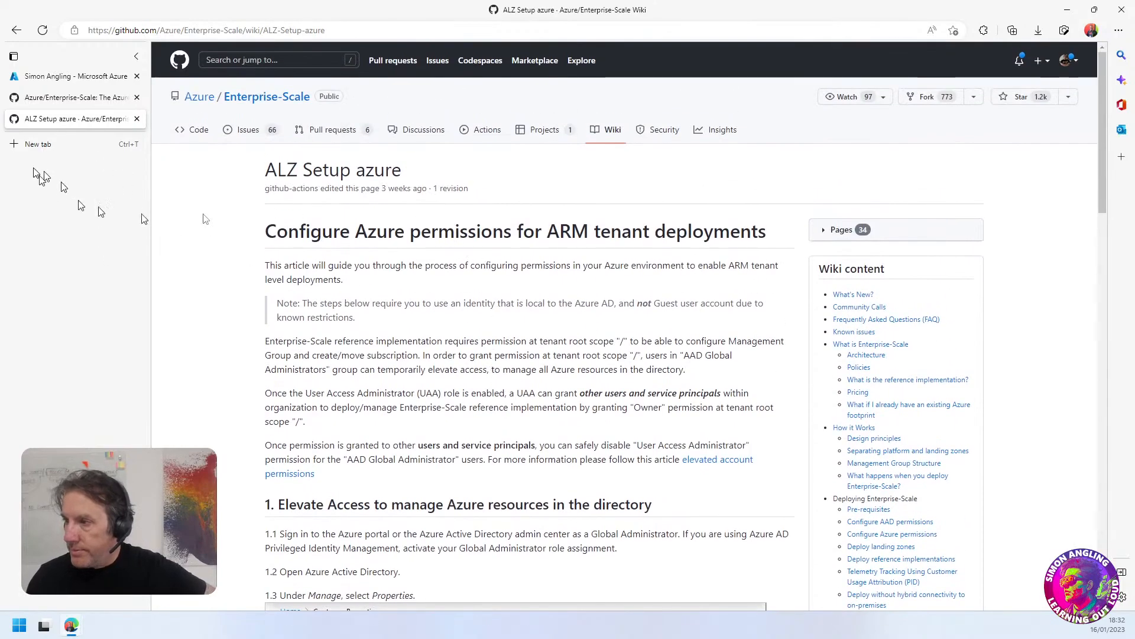
pyautogui.click(77, 97)
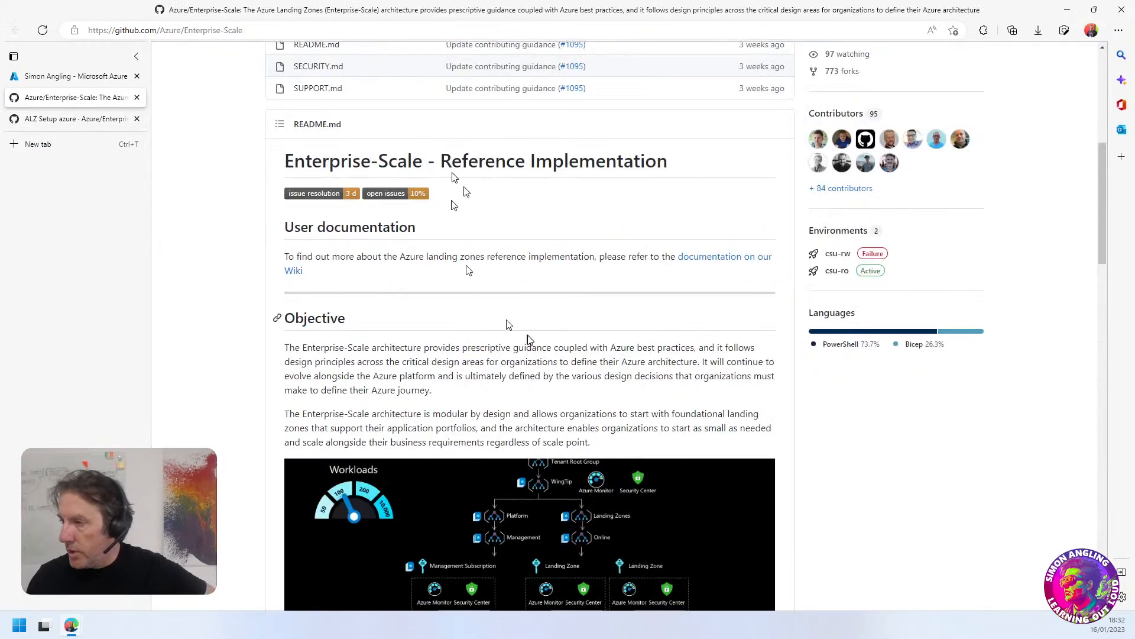
pyautogui.scroll(6, 509, 325)
pyautogui.scroll(-4, 437, 449)
pyautogui.scroll(-1, 487, 468)
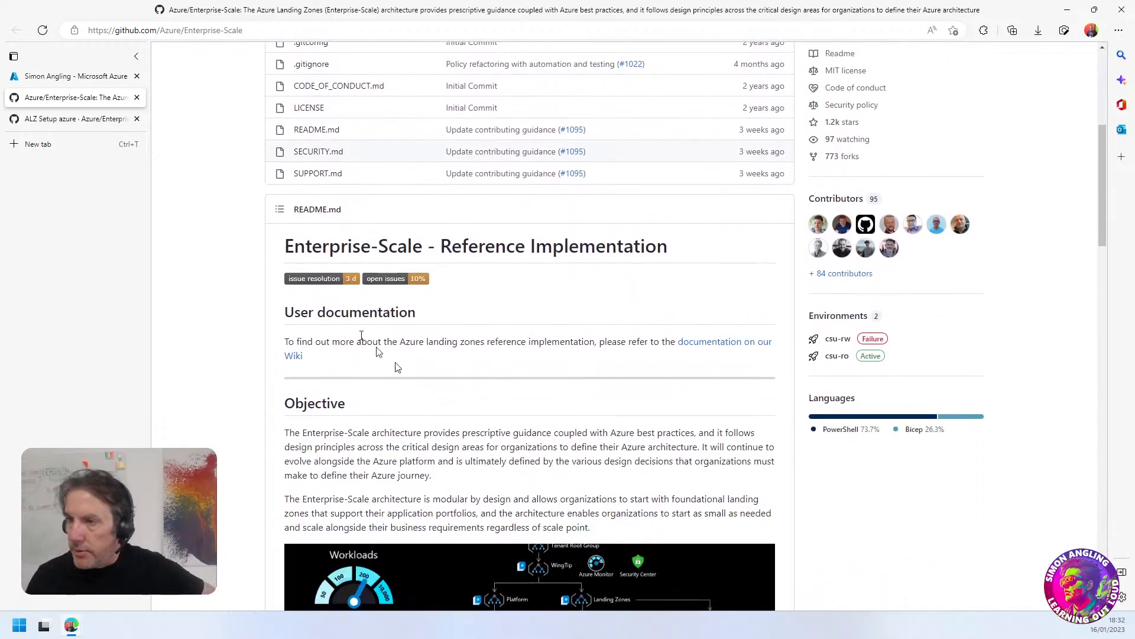
pyautogui.click(49, 120)
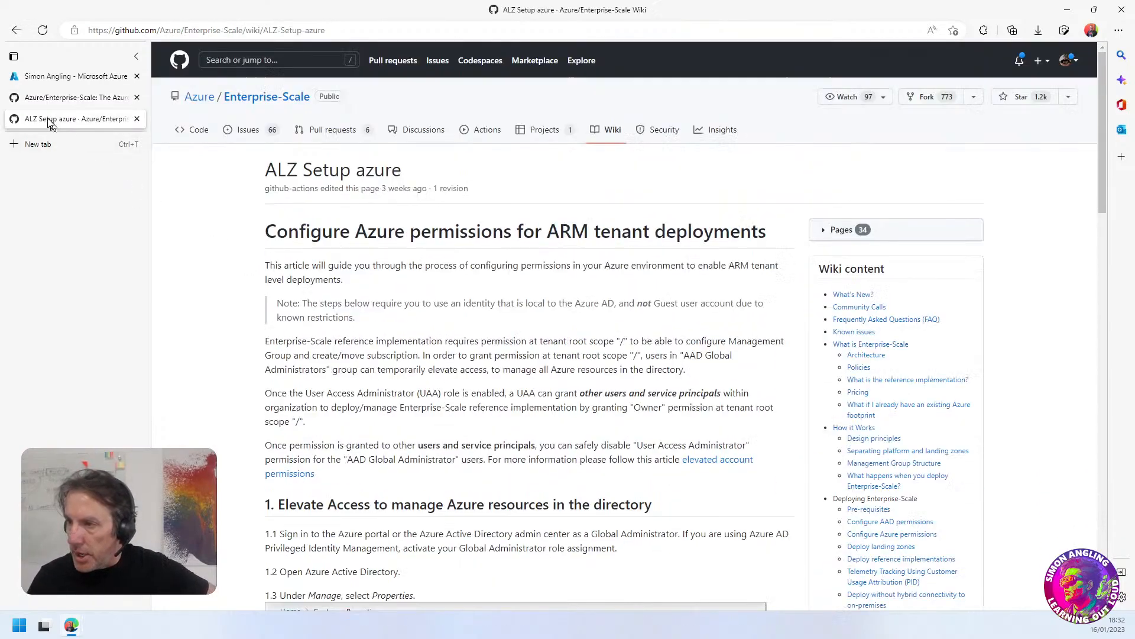
pyautogui.click(71, 82)
# Group the two GitHub browser tabs under the name Reference, and collapse the group with the Azure portal in view
pyautogui.click(40, 101)
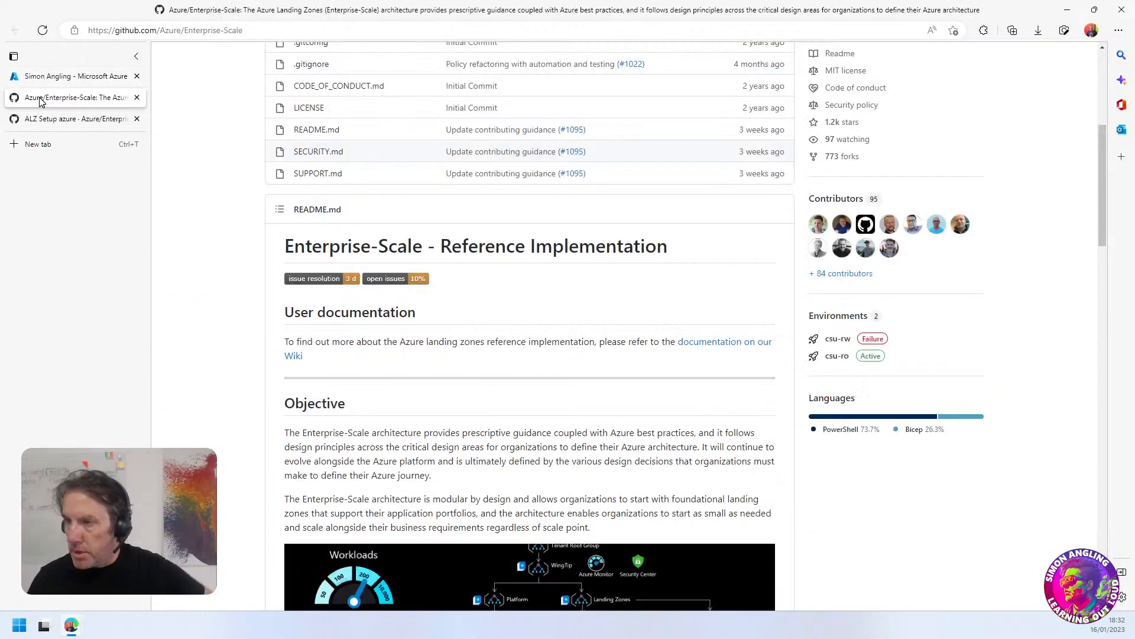
pyautogui.click(38, 118)
pyautogui.rightClick(37, 121)
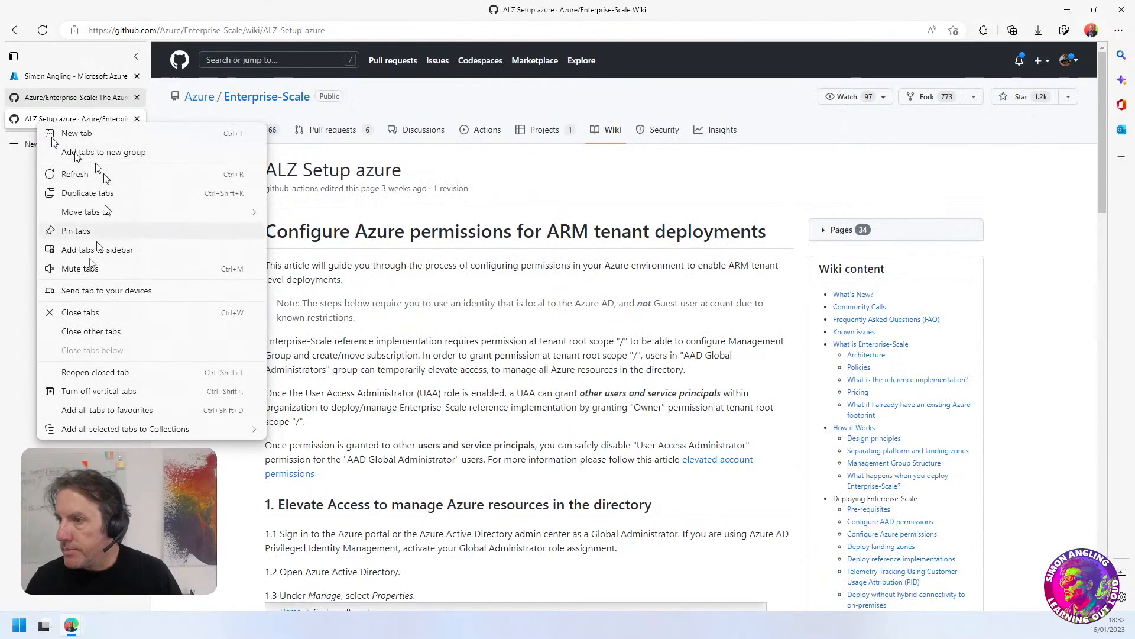
pyautogui.click(76, 155)
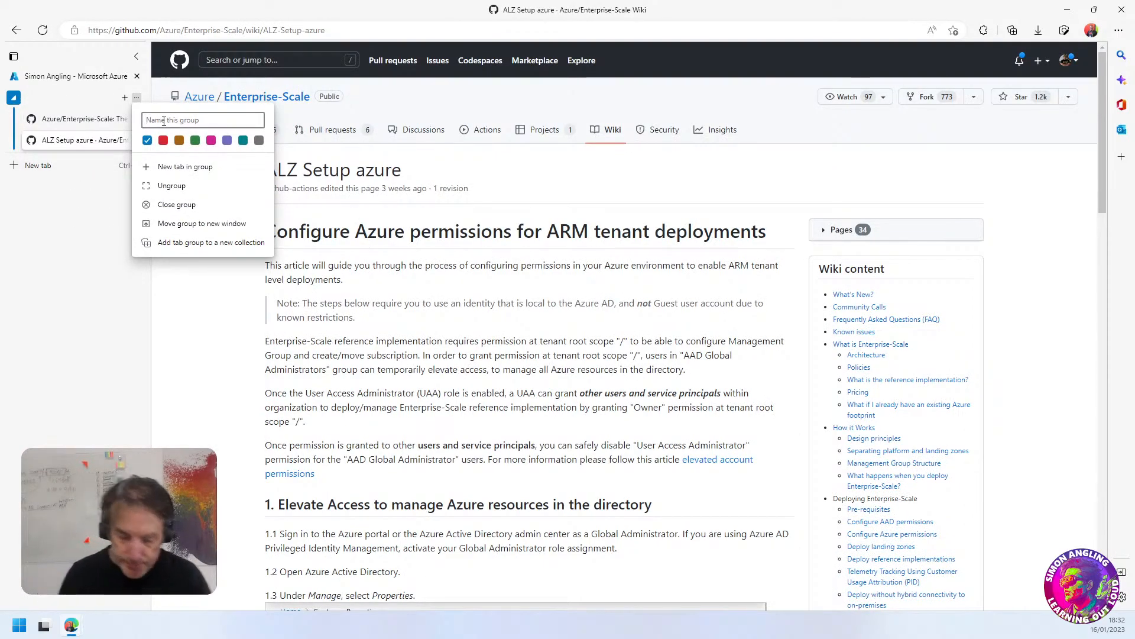
pyautogui.write('Reference')
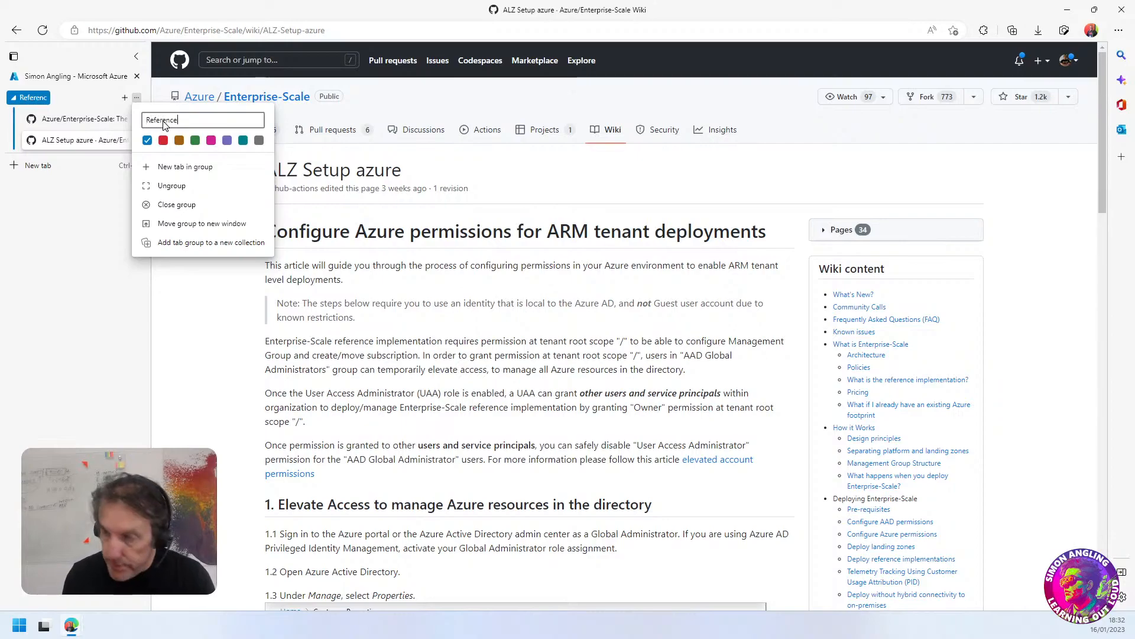
pyautogui.click(84, 210)
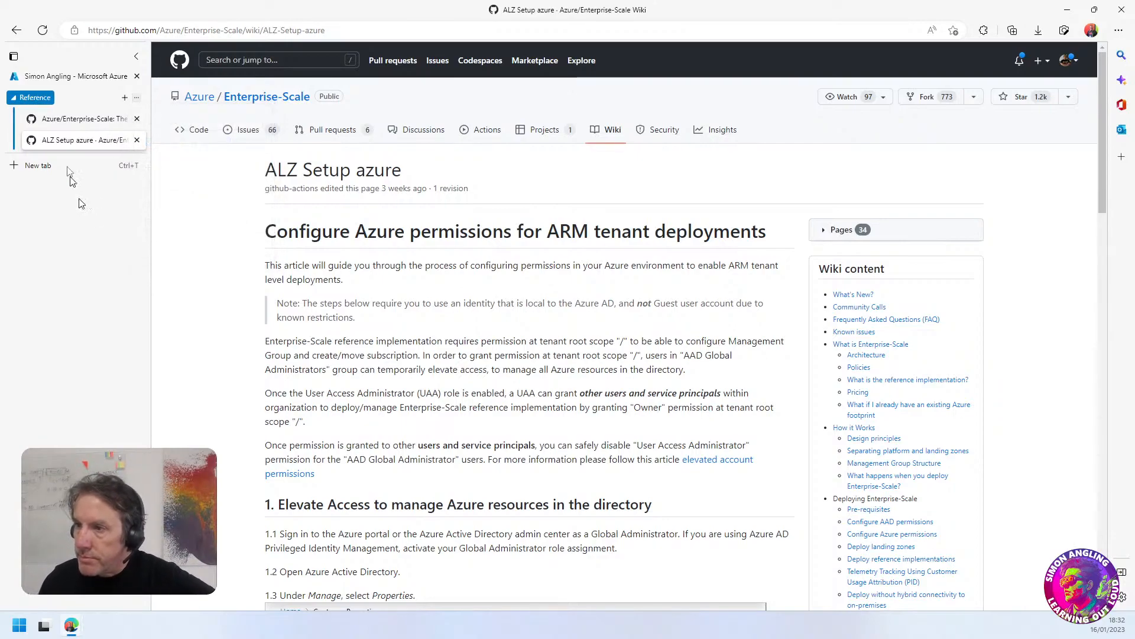
pyautogui.click(47, 78)
pyautogui.click(39, 96)
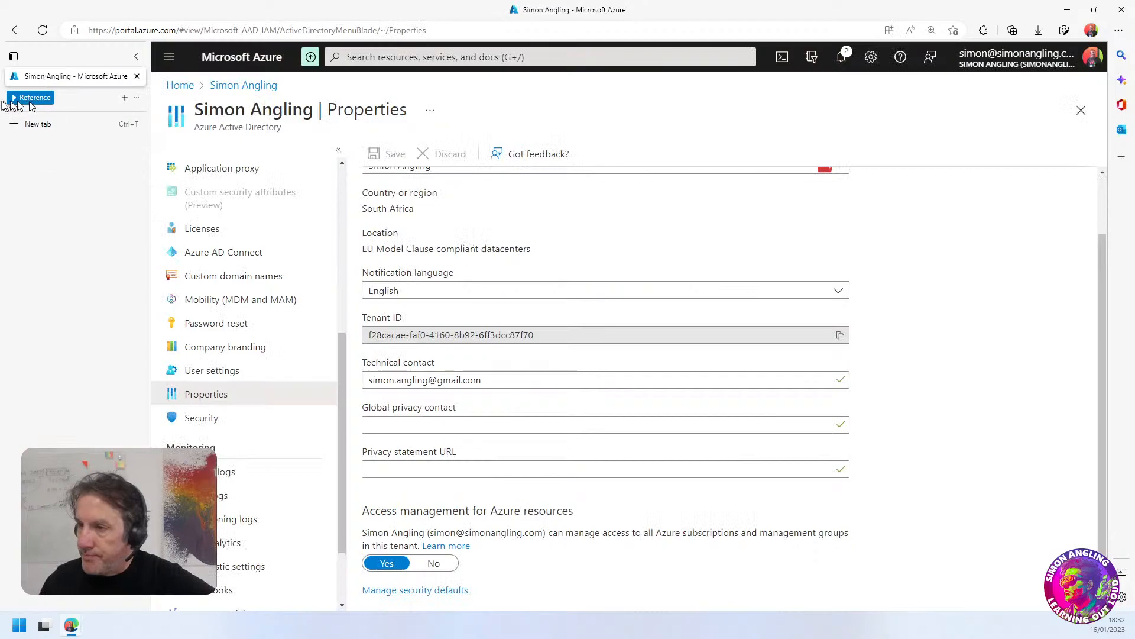
# Go from the portal home to the Azure landing zone accelerator, and check the directory authorization in its deployment settings
pyautogui.click(18, 117)
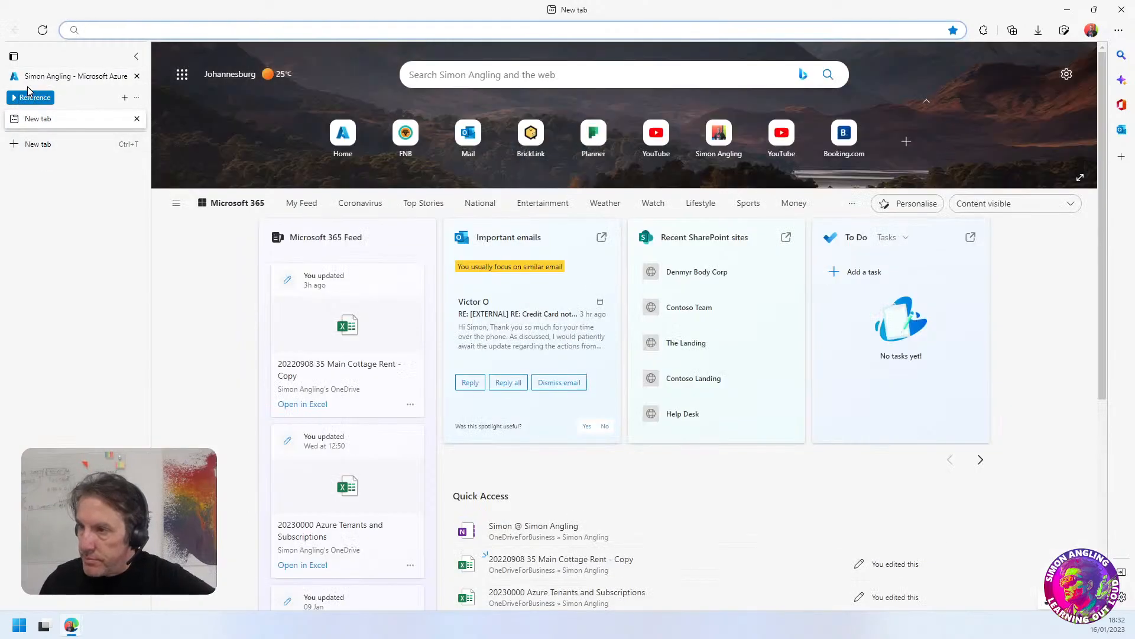
pyautogui.click(26, 77)
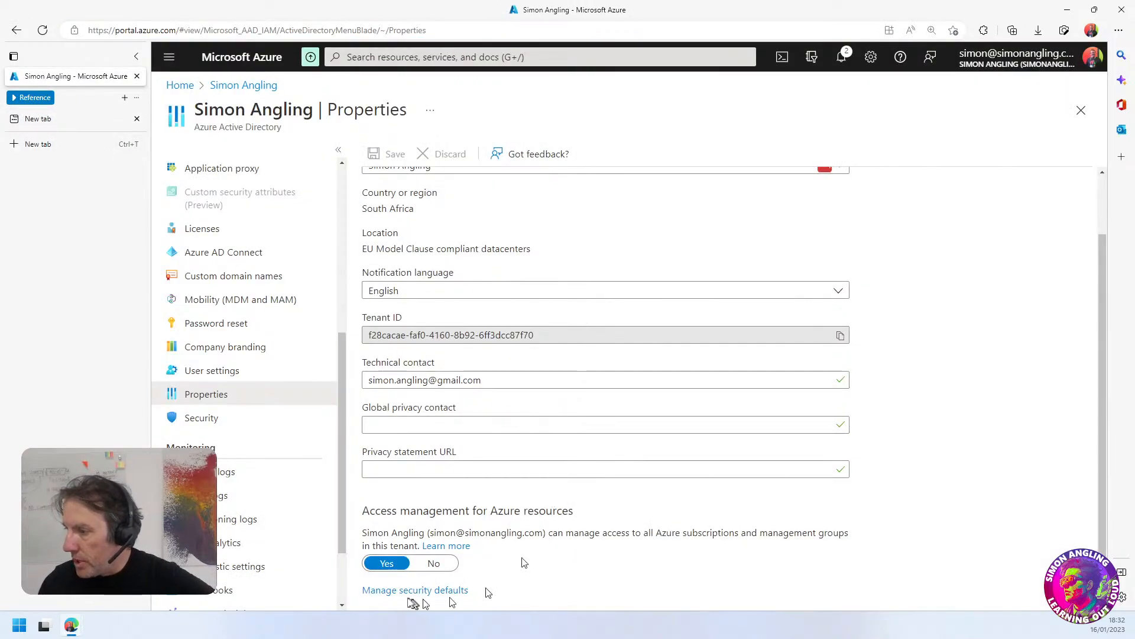
pyautogui.scroll(2, 495, 444)
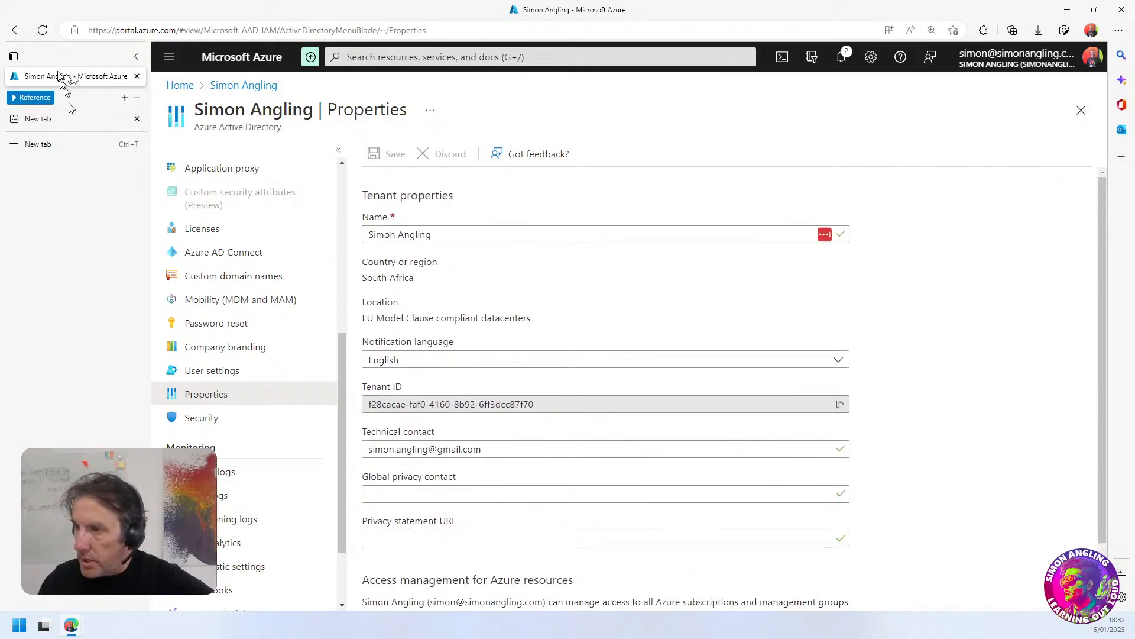
pyautogui.click(172, 86)
pyautogui.click(429, 149)
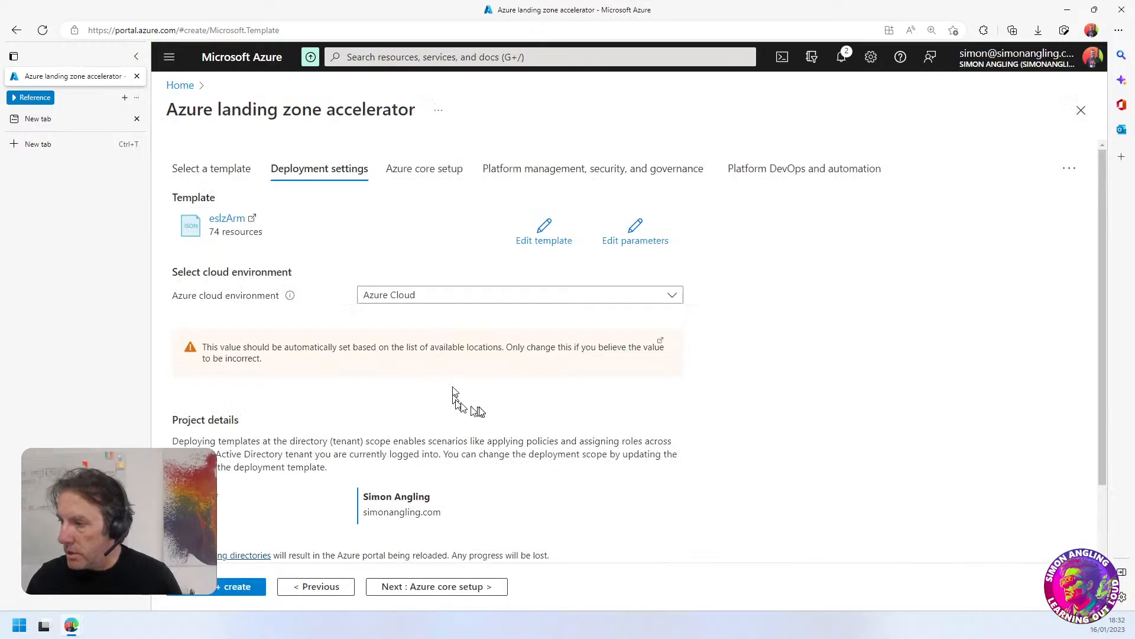
pyautogui.scroll(-1, 474, 408)
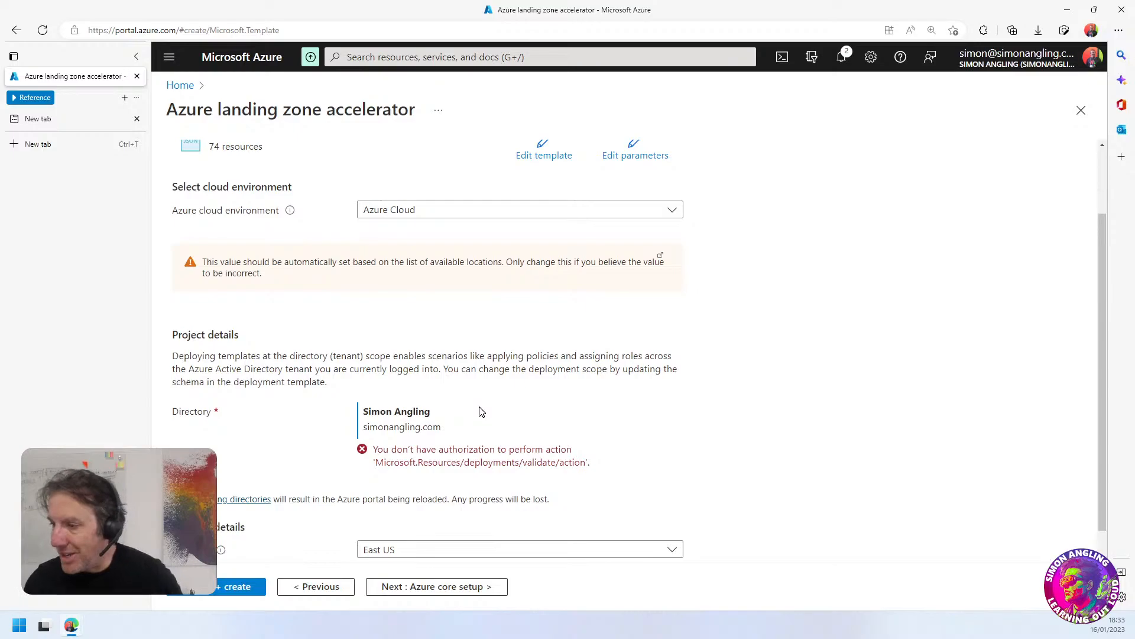
# Expand the Reference tab group and reread section 1 of the ALZ Setup azure wiki page on elevating access
pyautogui.click(14, 100)
pyautogui.click(54, 140)
pyautogui.scroll(-4, 549, 440)
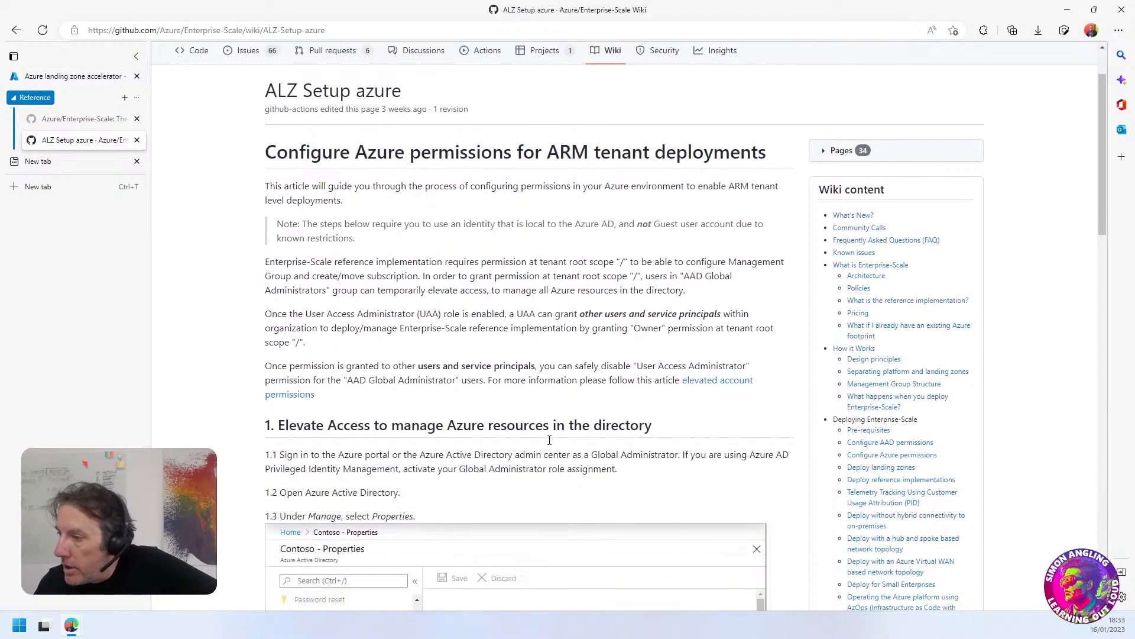
pyautogui.scroll(-3, 549, 440)
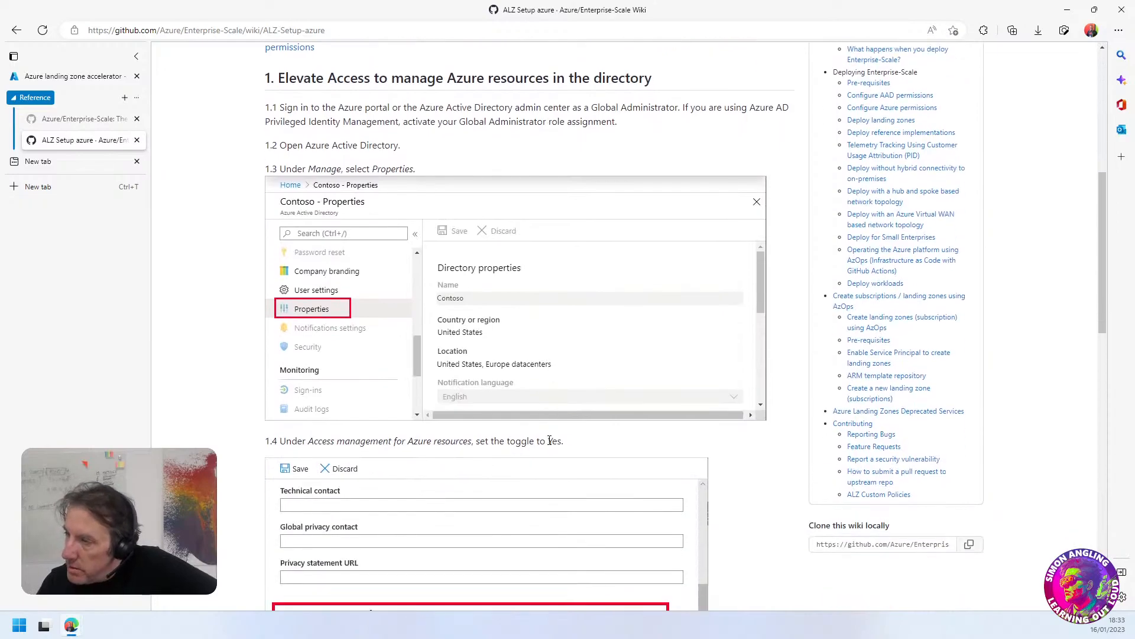
pyautogui.scroll(-3, 549, 424)
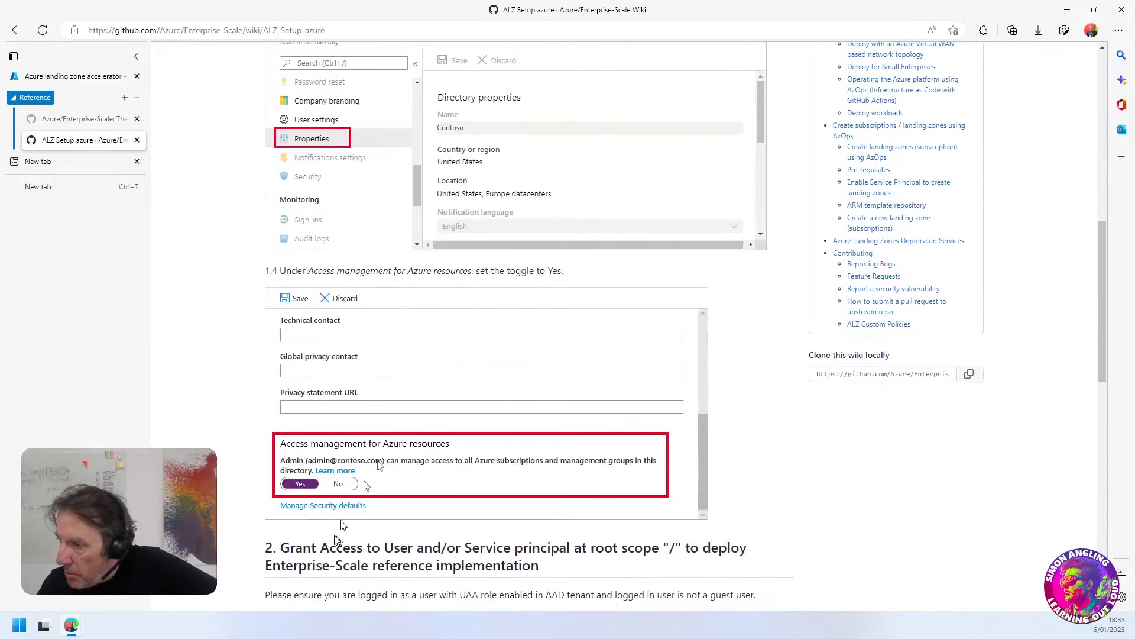
pyautogui.scroll(-3, 387, 456)
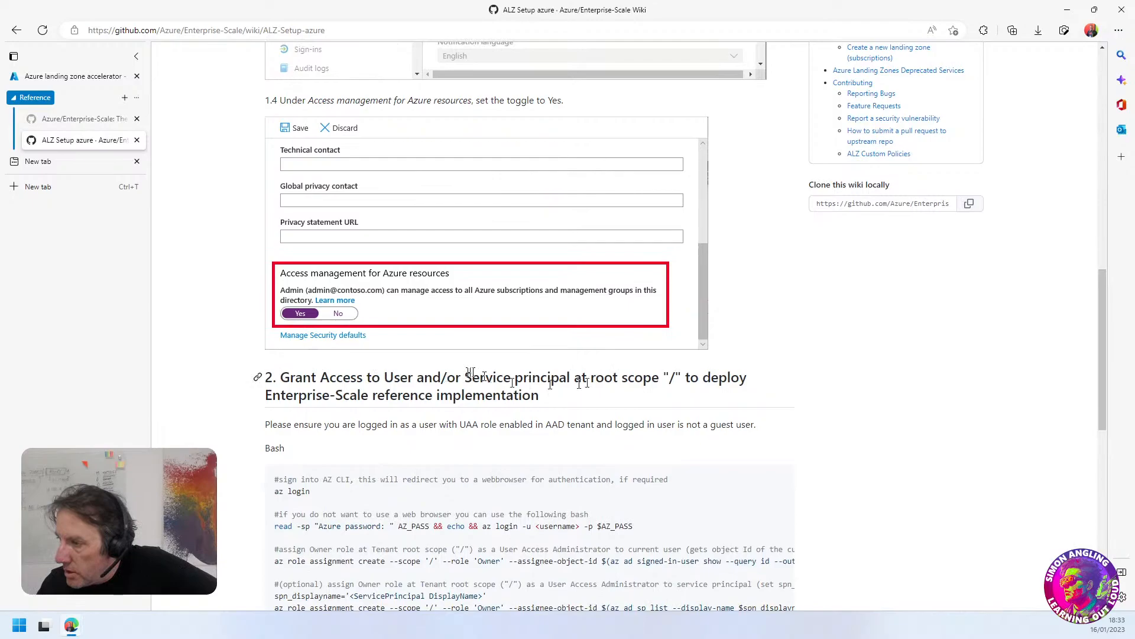
# Read wiki section 2 on granting access at root scope "/", including its Bash and PowerShell commands and the permission propagation note
pyautogui.moveTo(387, 395); pyautogui.dragTo(696, 425)
pyautogui.click(556, 408)
pyautogui.click(657, 431)
pyautogui.click(552, 443)
pyautogui.scroll(-2, 409, 477)
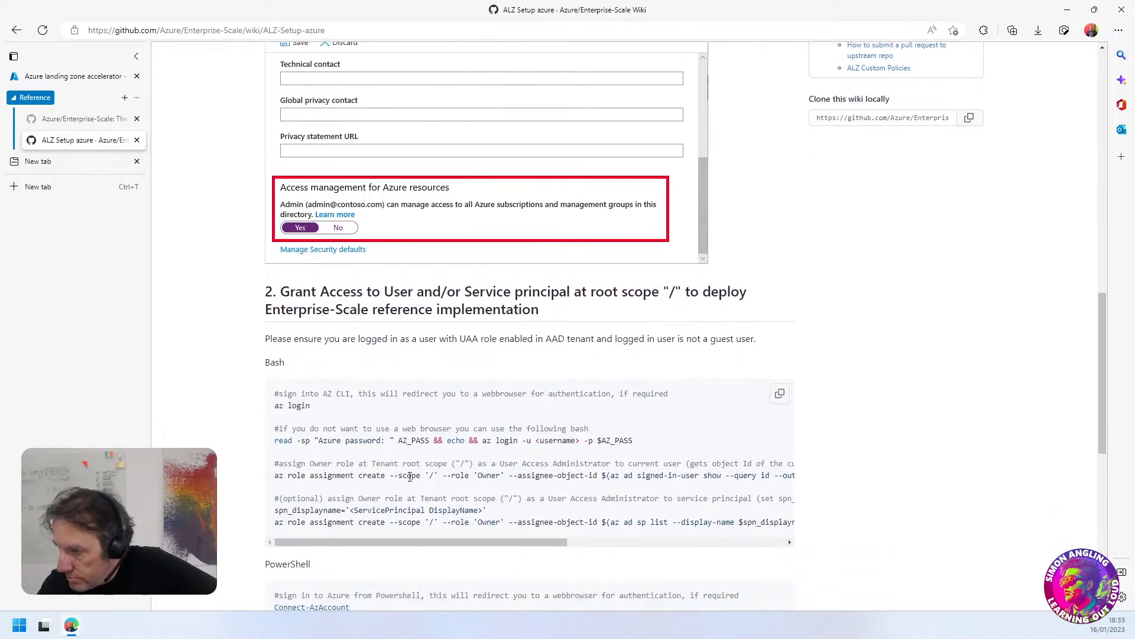
pyautogui.scroll(2, 325, 417)
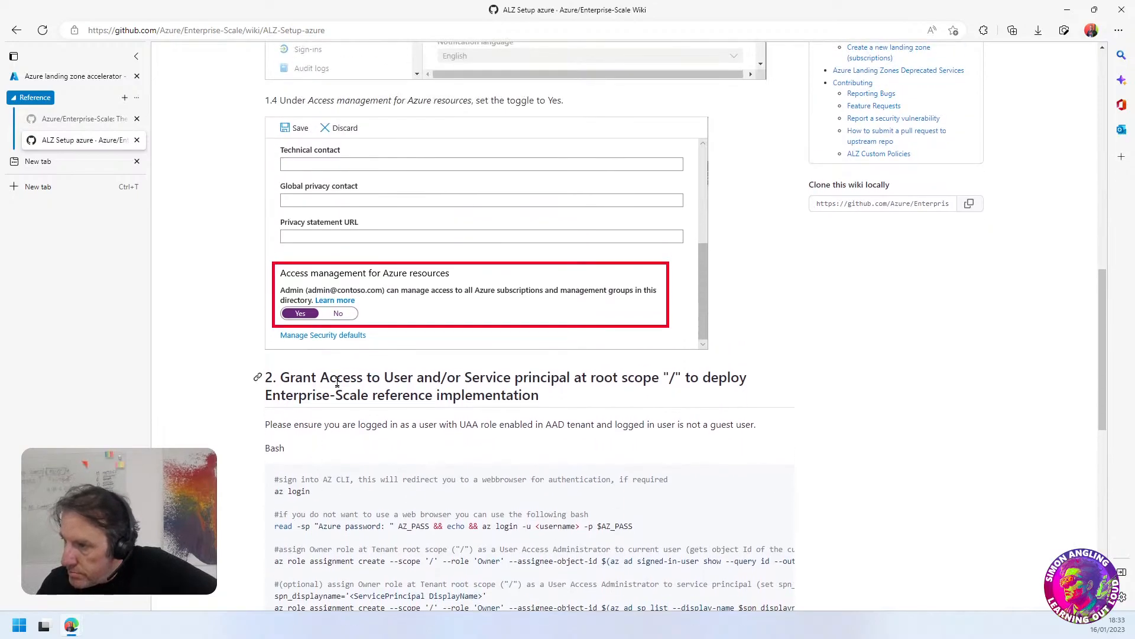
pyautogui.scroll(1, 516, 389)
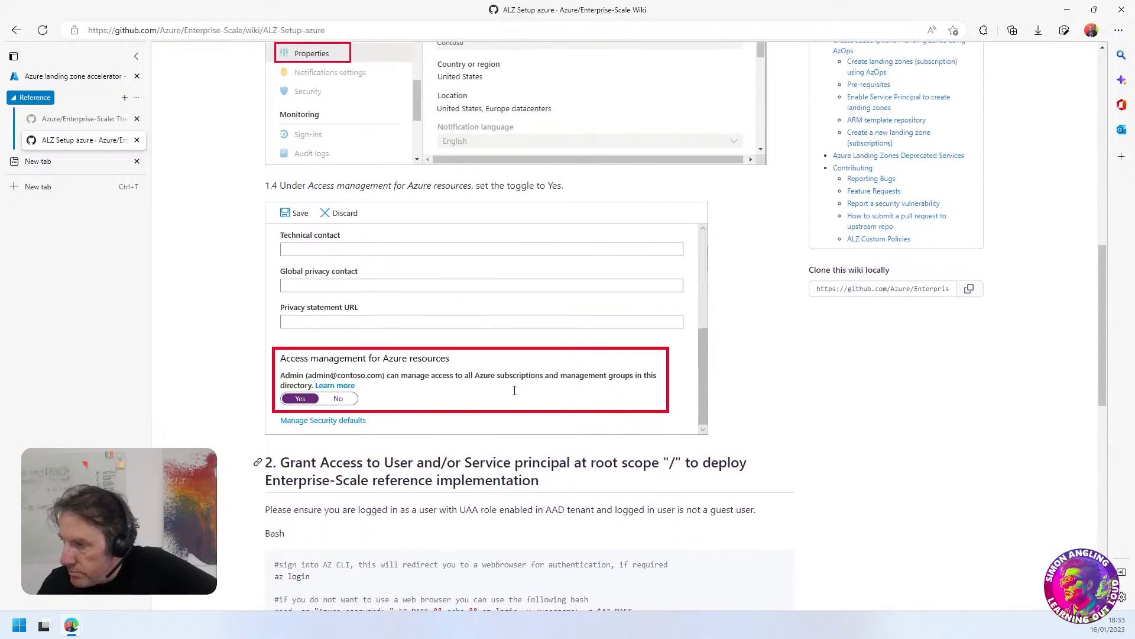
pyautogui.scroll(-5, 513, 389)
pyautogui.scroll(-2, 514, 394)
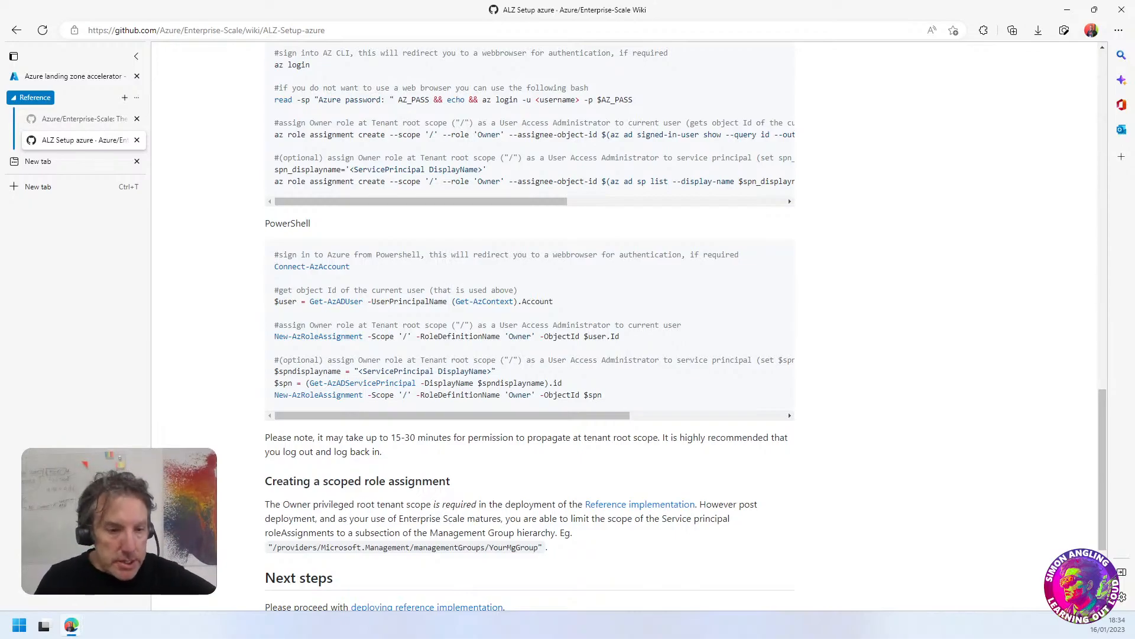
pyautogui.press('super')
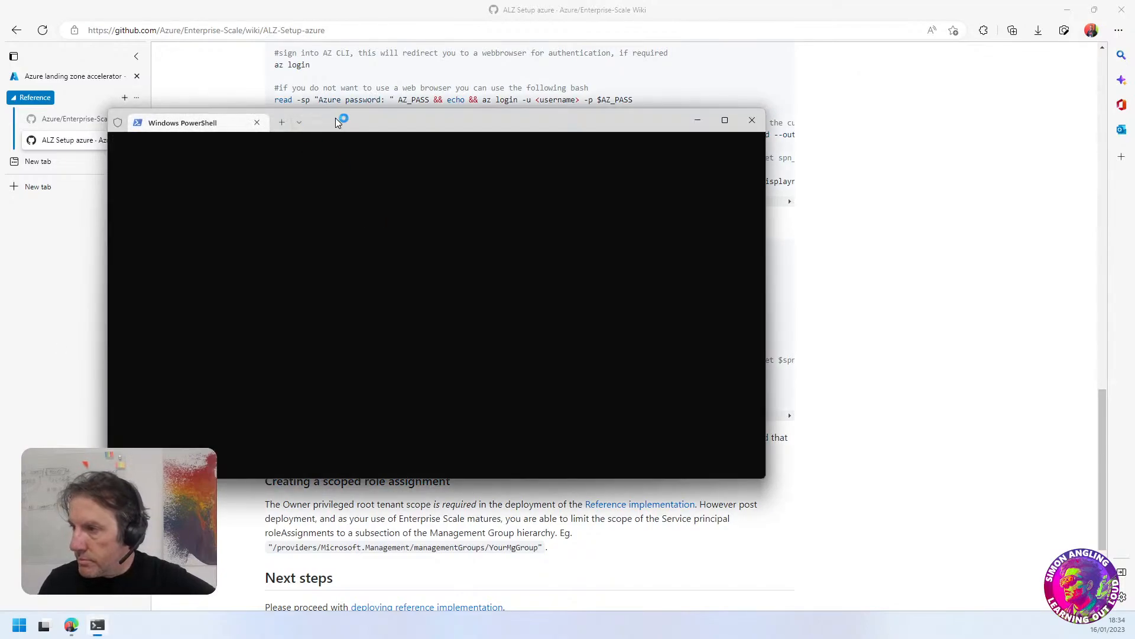
pyautogui.moveTo(335, 119); pyautogui.dragTo(676, 152)
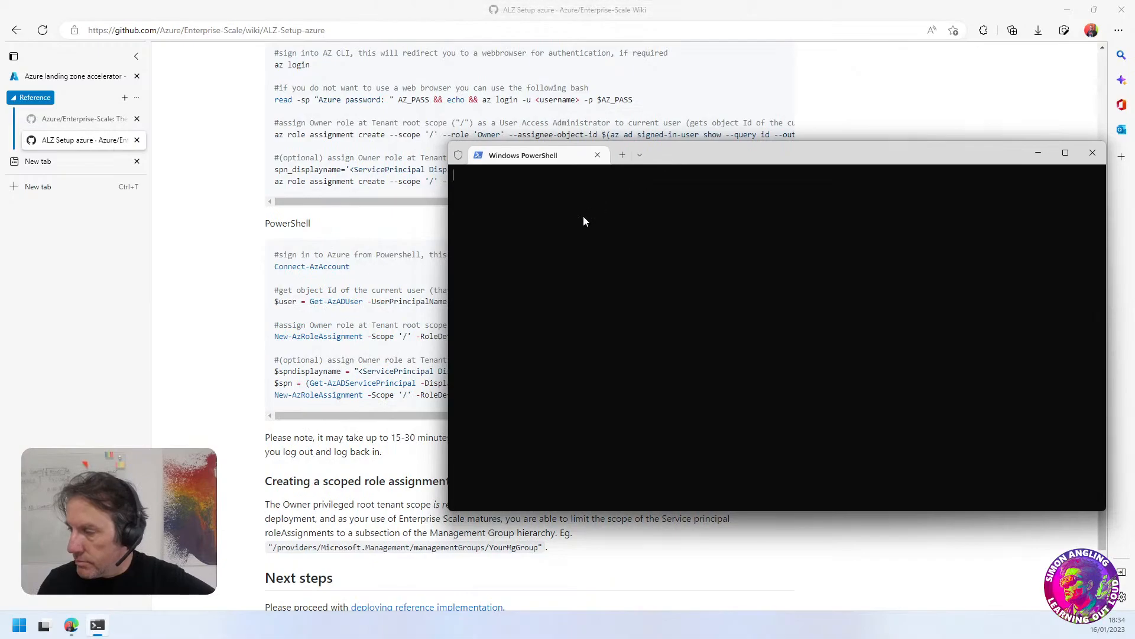
pyautogui.moveTo(653, 159); pyautogui.dragTo(627, 121)
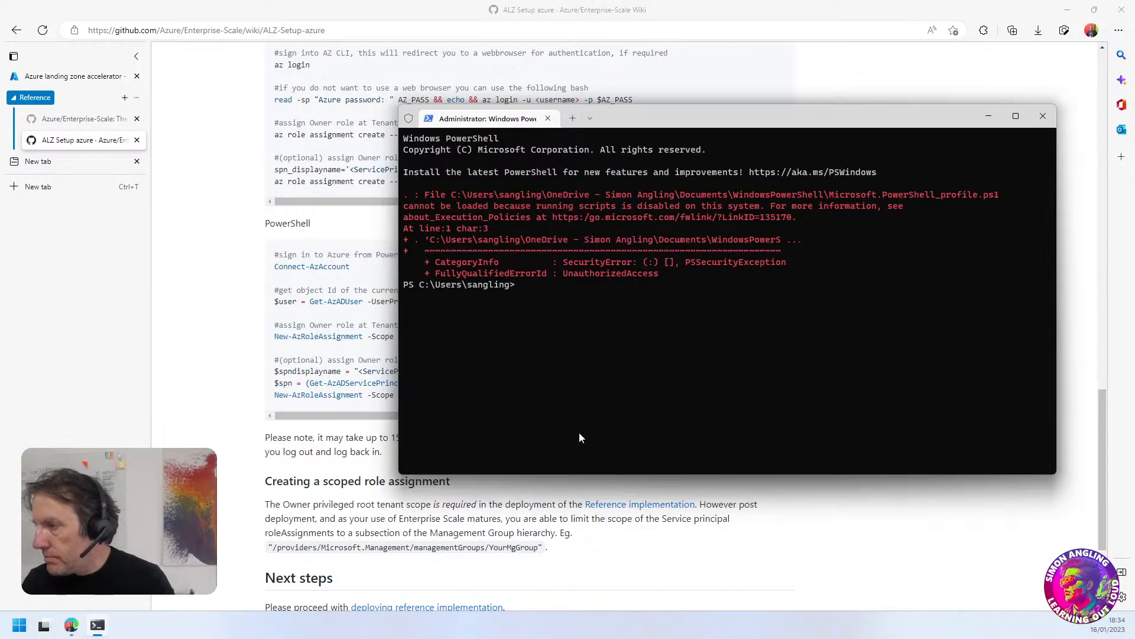
pyautogui.moveTo(647, 124); pyautogui.dragTo(754, 112)
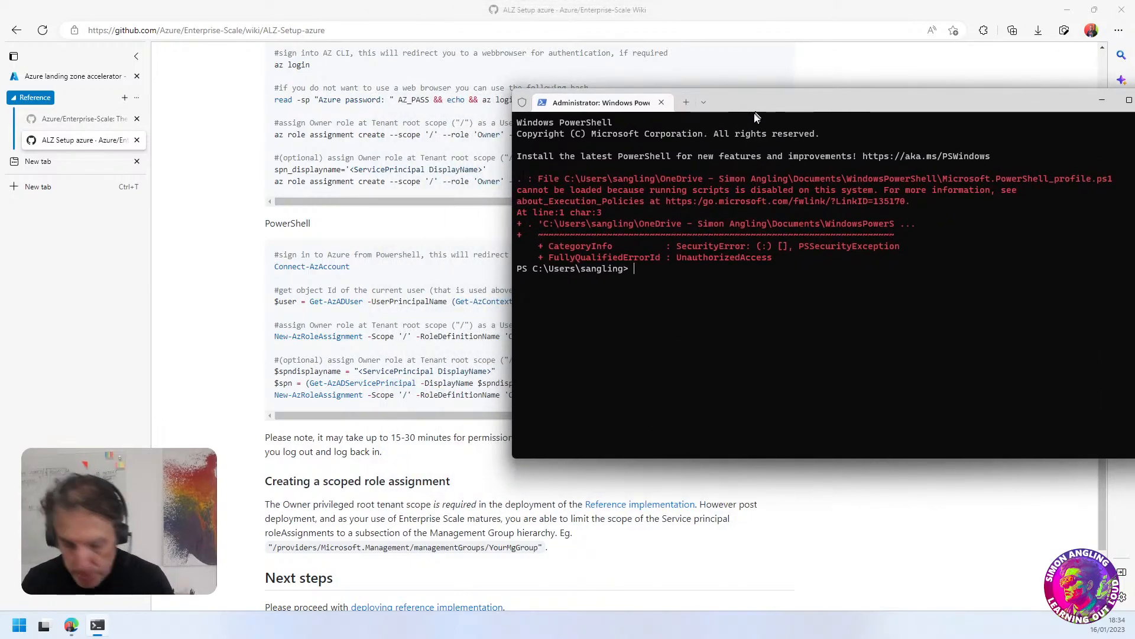
pyautogui.write('connect')
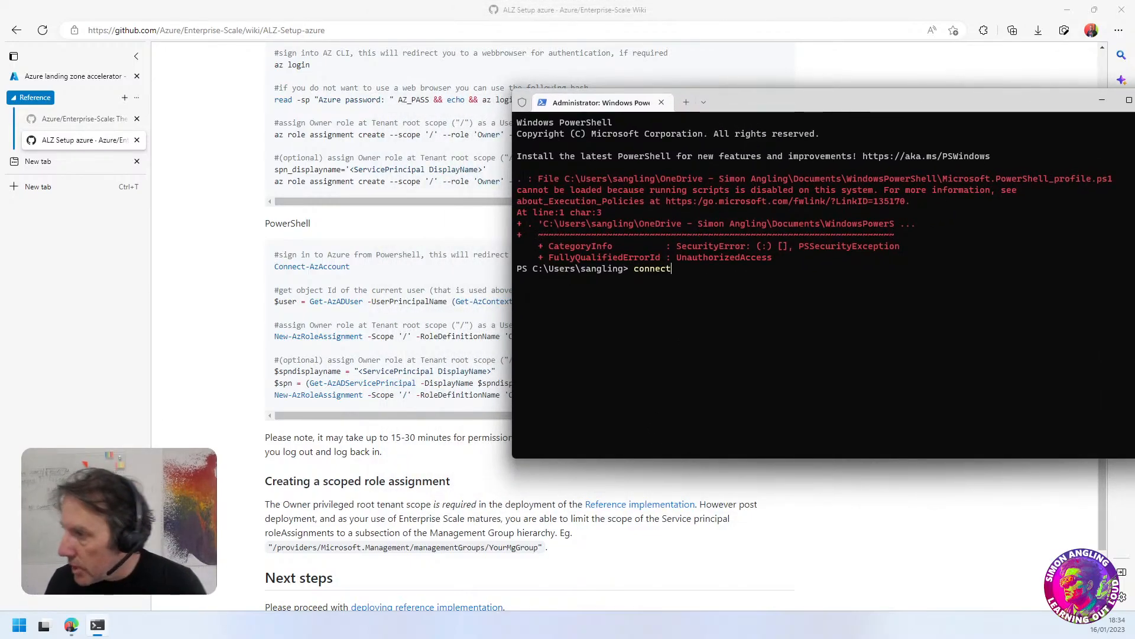
pyautogui.write('-AZX')
pyautogui.press('BackSpace')
pyautogui.press('BackSpace')
pyautogui.press('BackSpace')
pyautogui.press('BackSpace')
pyautogui.press('BackSpace')
pyautogui.press('BackSpace')
pyautogui.press('BackSpace')
pyautogui.press('BackSpace')
pyautogui.press('BackSpace')
pyautogui.press('BackSpace')
pyautogui.press('BackSpace')
pyautogui.moveTo(1056, 100); pyautogui.dragTo(1013, 104)
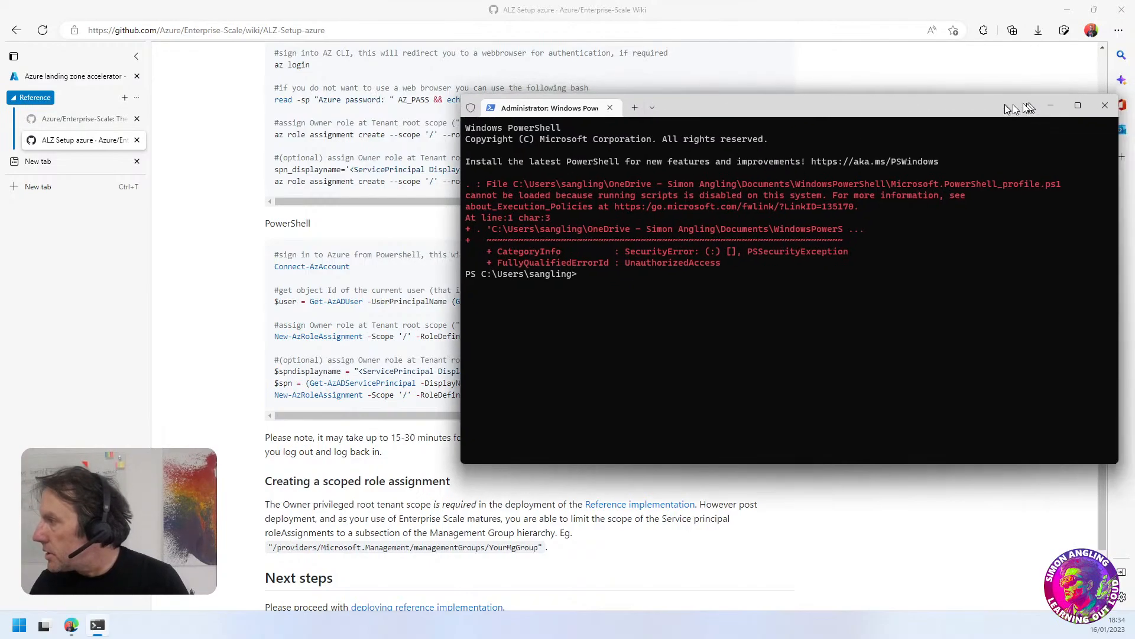
pyautogui.click(1105, 106)
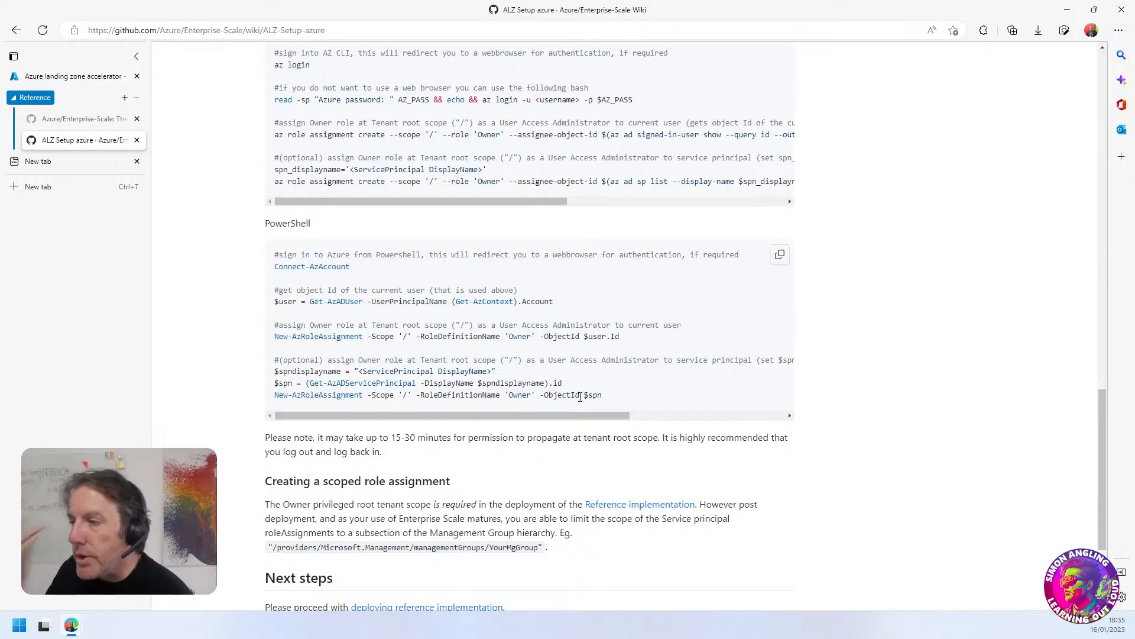
# Review the wiki's PowerShell commands, from Connect-AzAccount to assigning the Owner role at tenant root scope
pyautogui.moveTo(352, 267); pyautogui.dragTo(277, 272)
pyautogui.click(417, 293)
pyautogui.scroll(1, 418, 292)
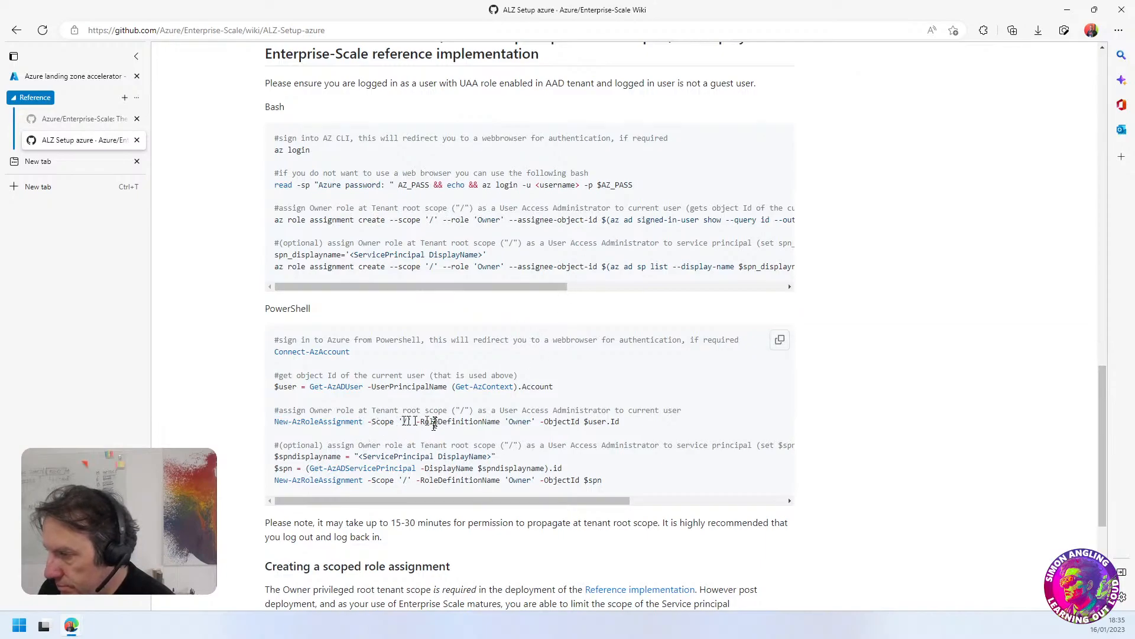
pyautogui.scroll(-1, 400, 453)
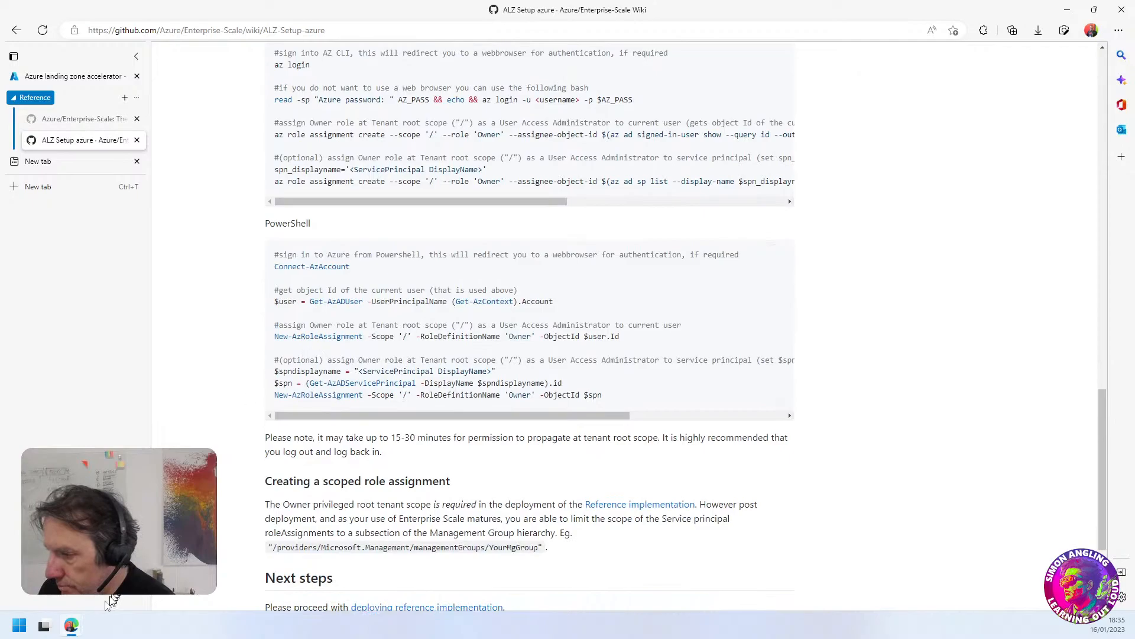
# Open Windows PowerShell and try to sign in with Connect-AzAccount, choosing Always run for the untrusted publisher
pyautogui.press('super')
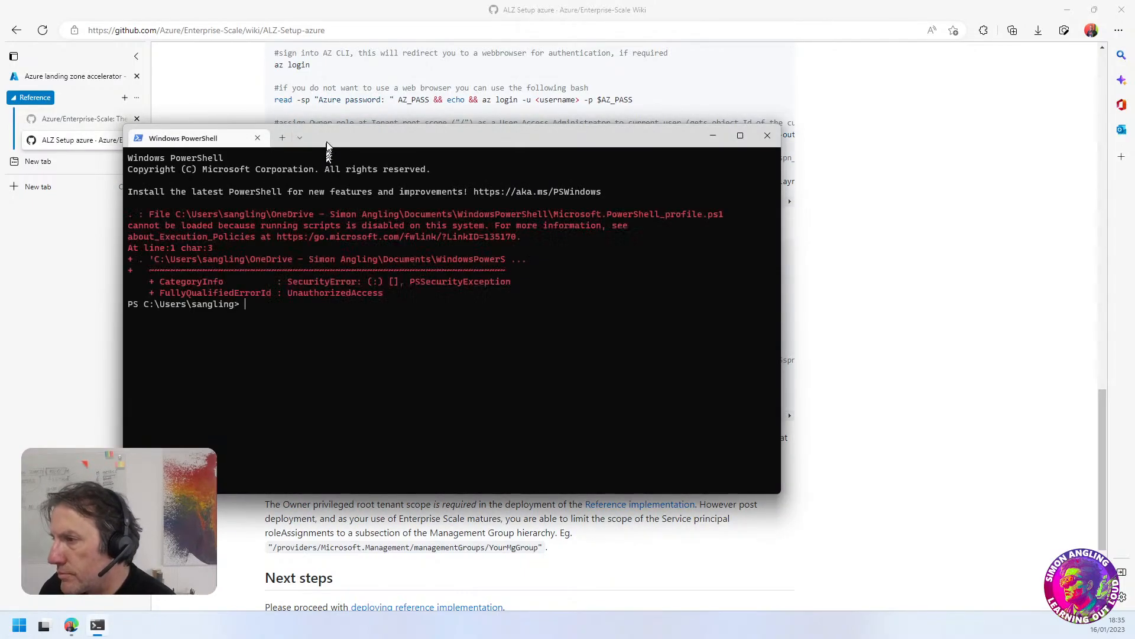
pyautogui.moveTo(326, 142); pyautogui.dragTo(692, 154)
pyautogui.write('Connect-AzAccount')
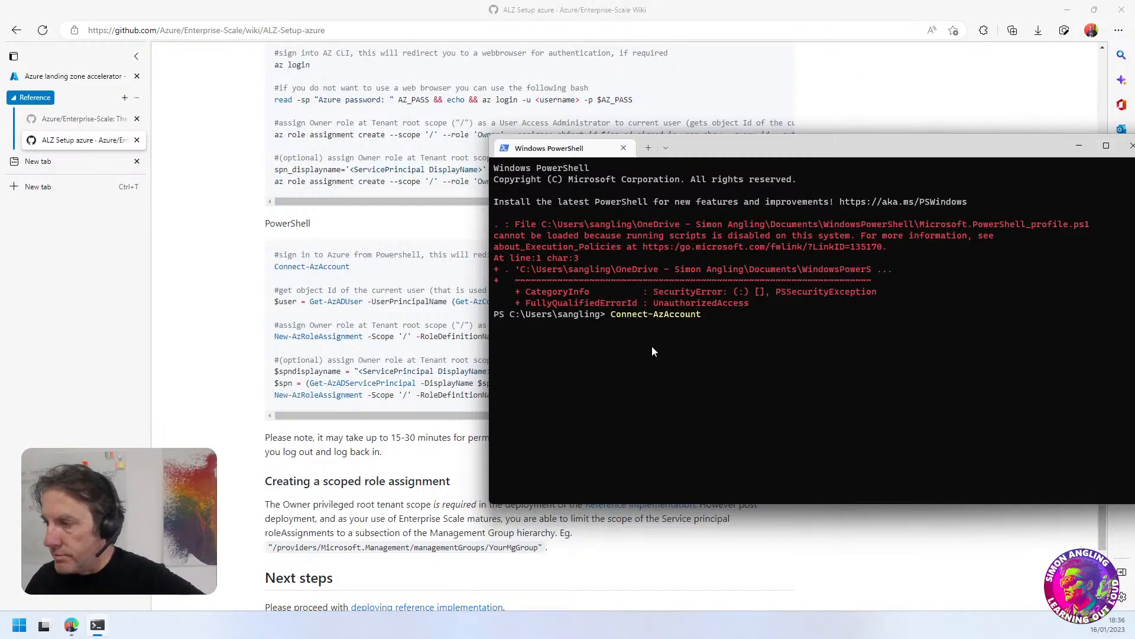
pyautogui.moveTo(733, 146); pyautogui.dragTo(651, 123)
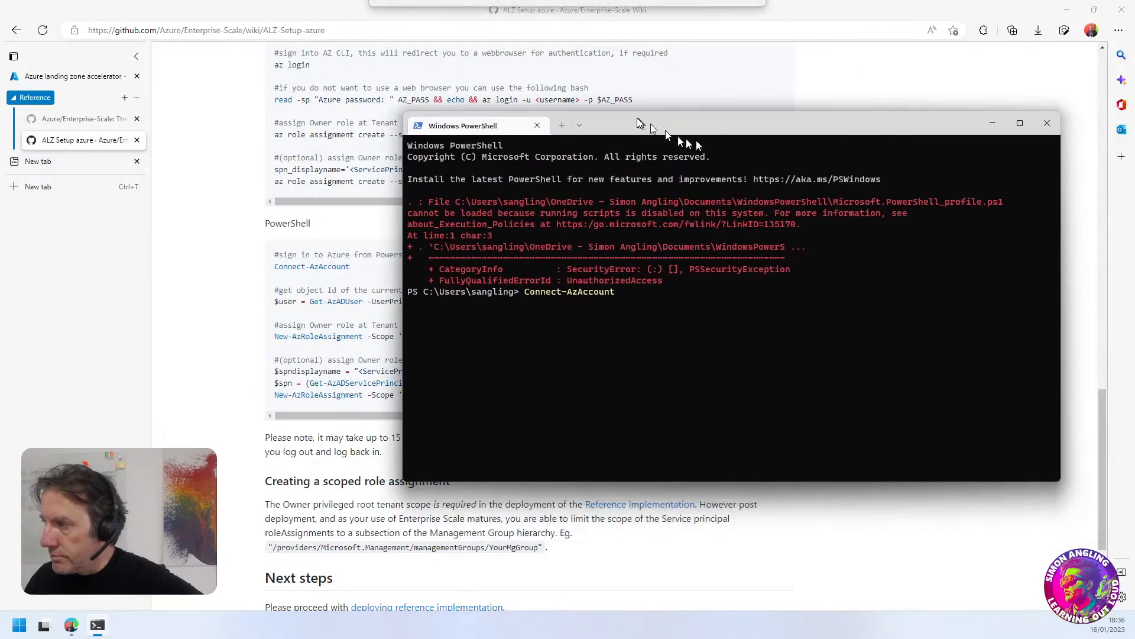
pyautogui.press('Return')
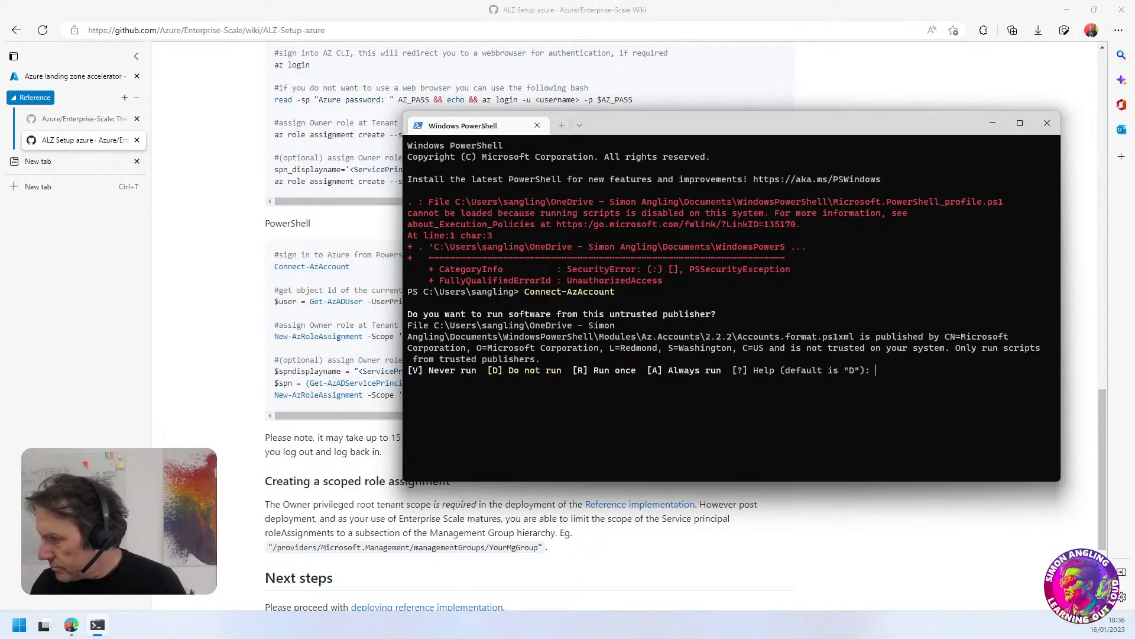
pyautogui.write('A')
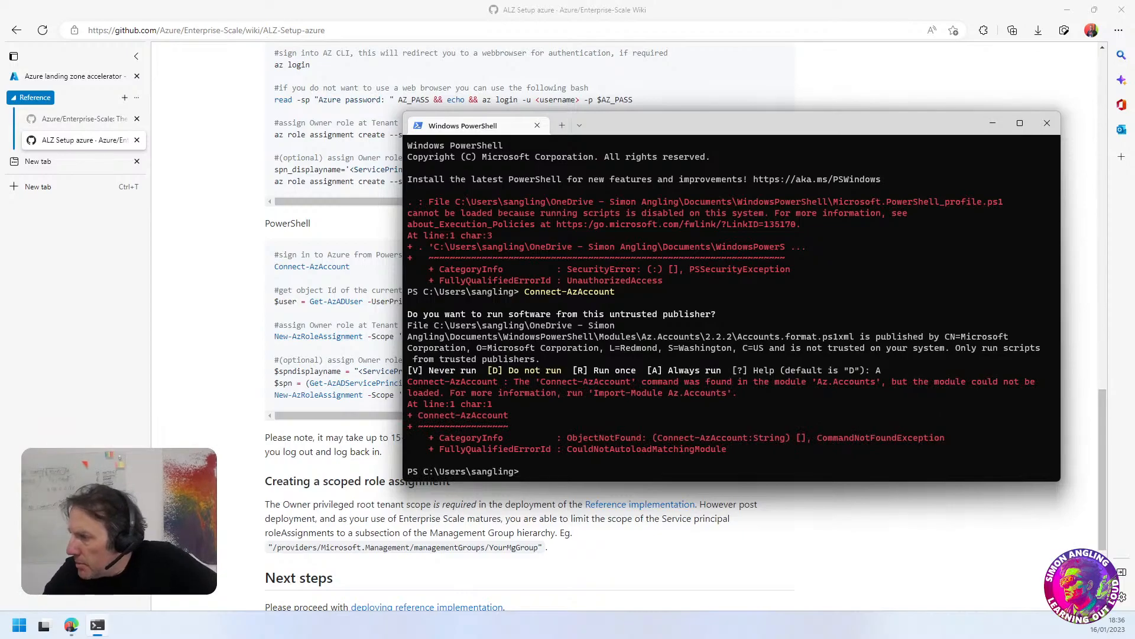
pyautogui.click(996, 125)
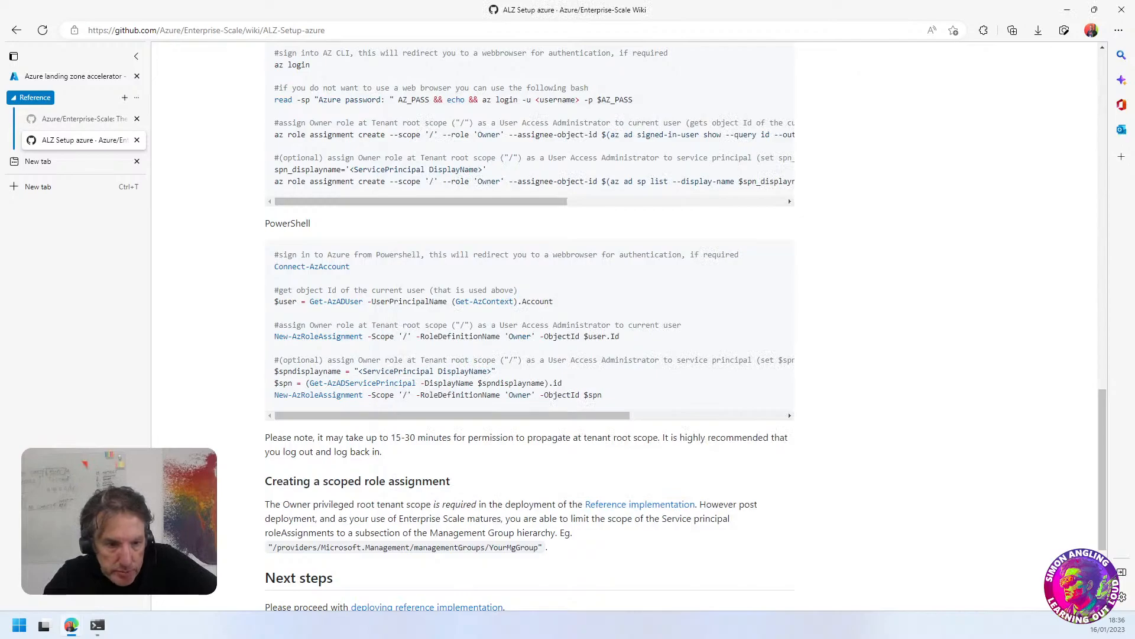
# Switch to Visual Studio Code with the azure-management.ipynb notebook and bring its window onto the main screen
pyautogui.press('super')
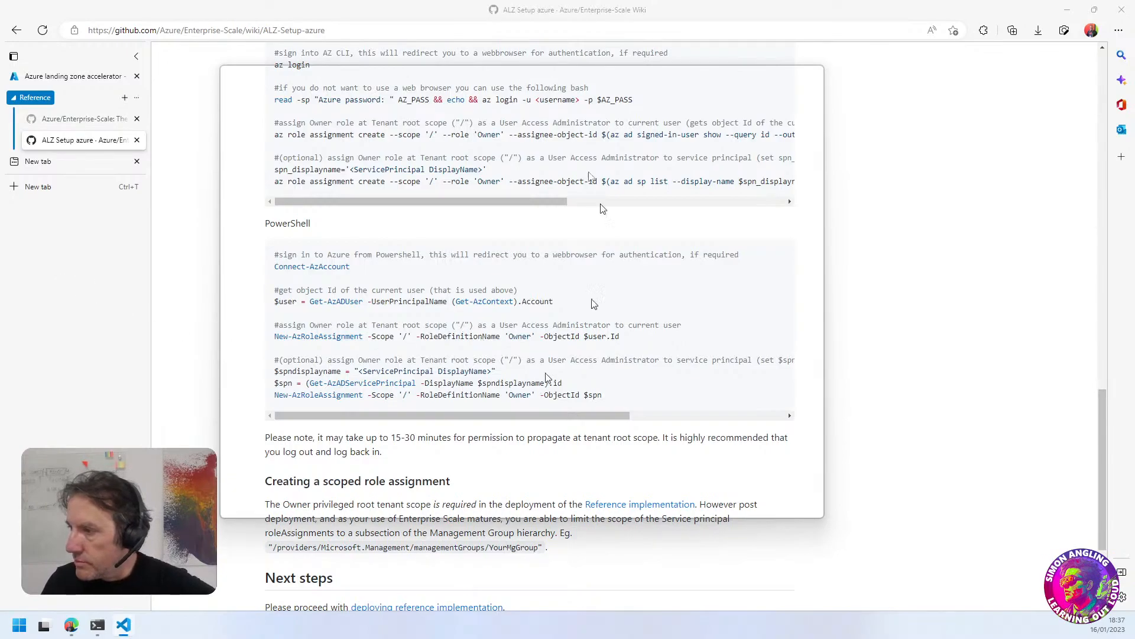
pyautogui.moveTo(467, 80); pyautogui.dragTo(0, 219)
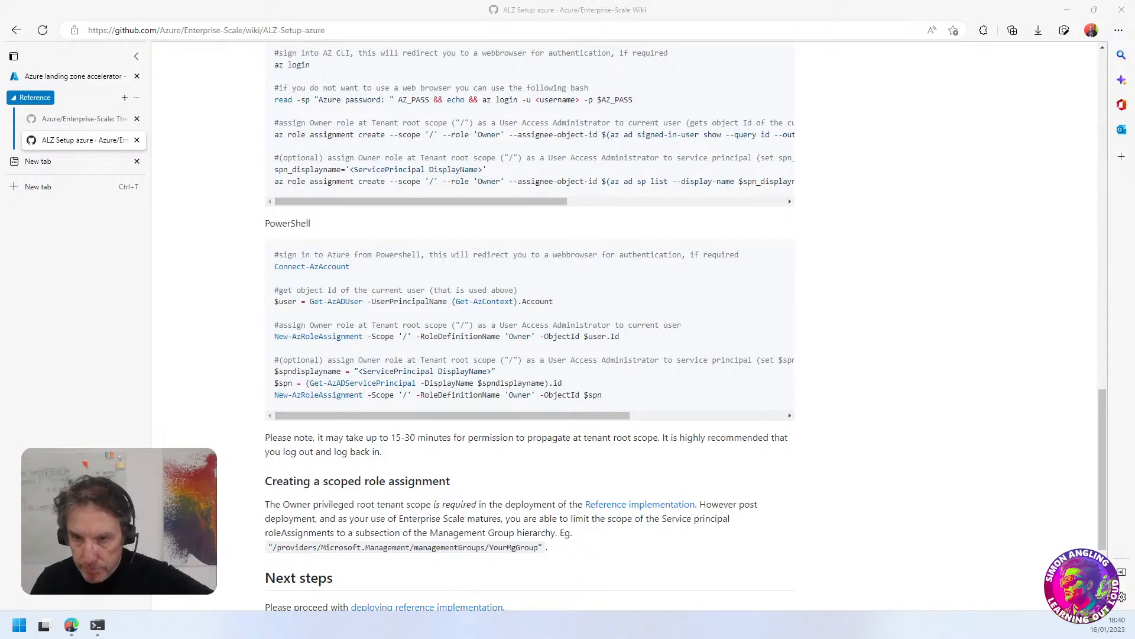
pyautogui.moveTo(283, 638); pyautogui.dragTo(570, 5)
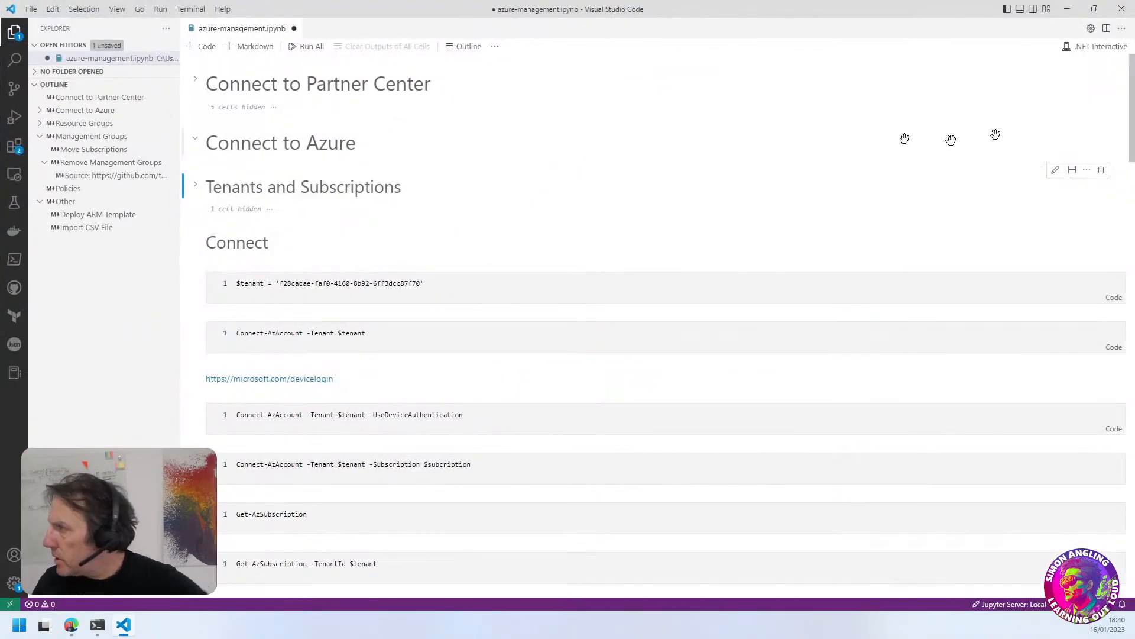
pyautogui.click(117, 10)
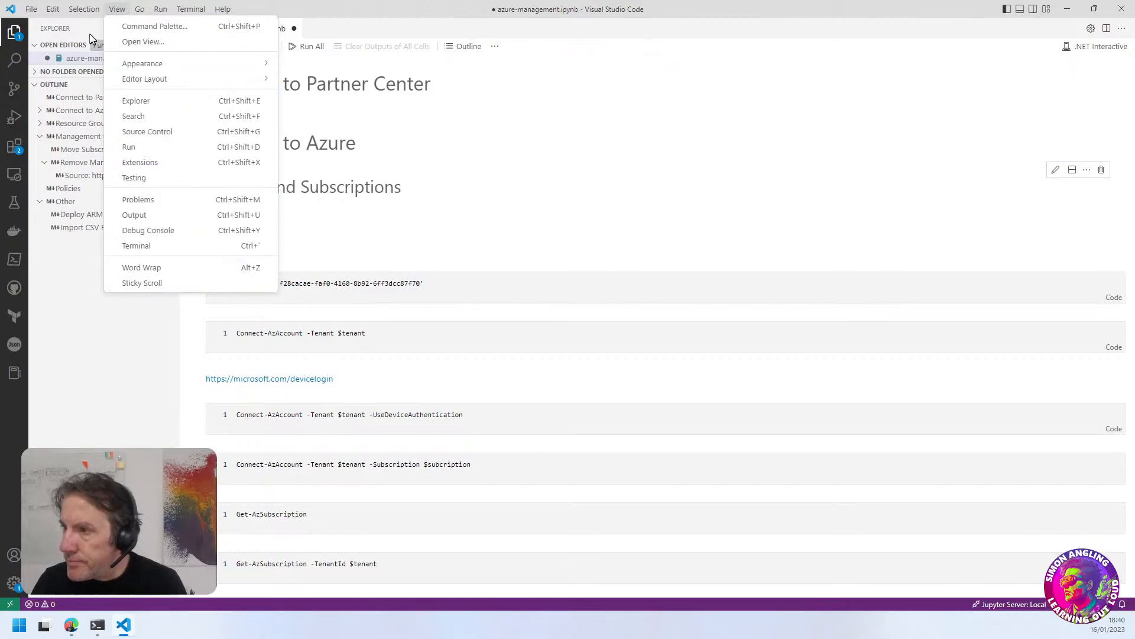
pyautogui.moveTo(26, 13)
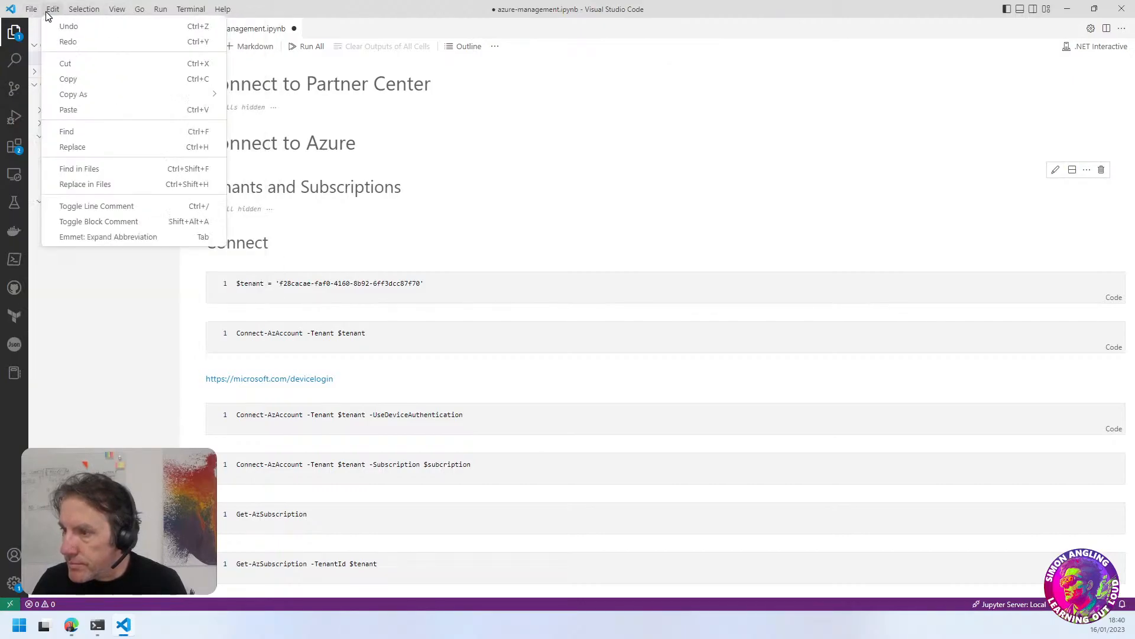
pyautogui.moveTo(118, 9)
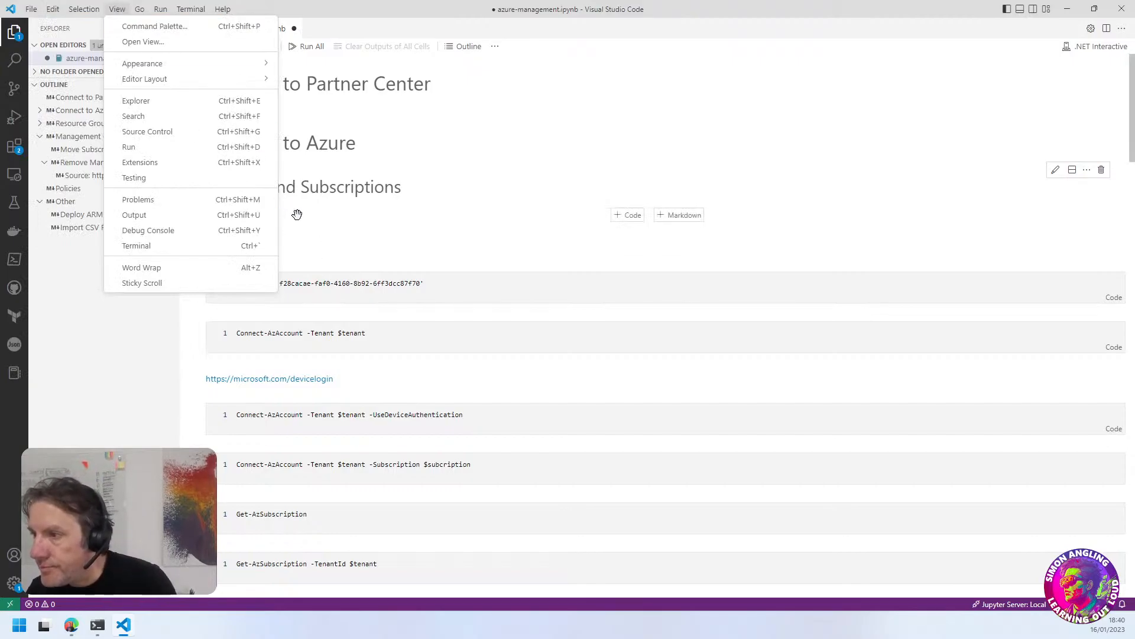
pyautogui.click(736, 159)
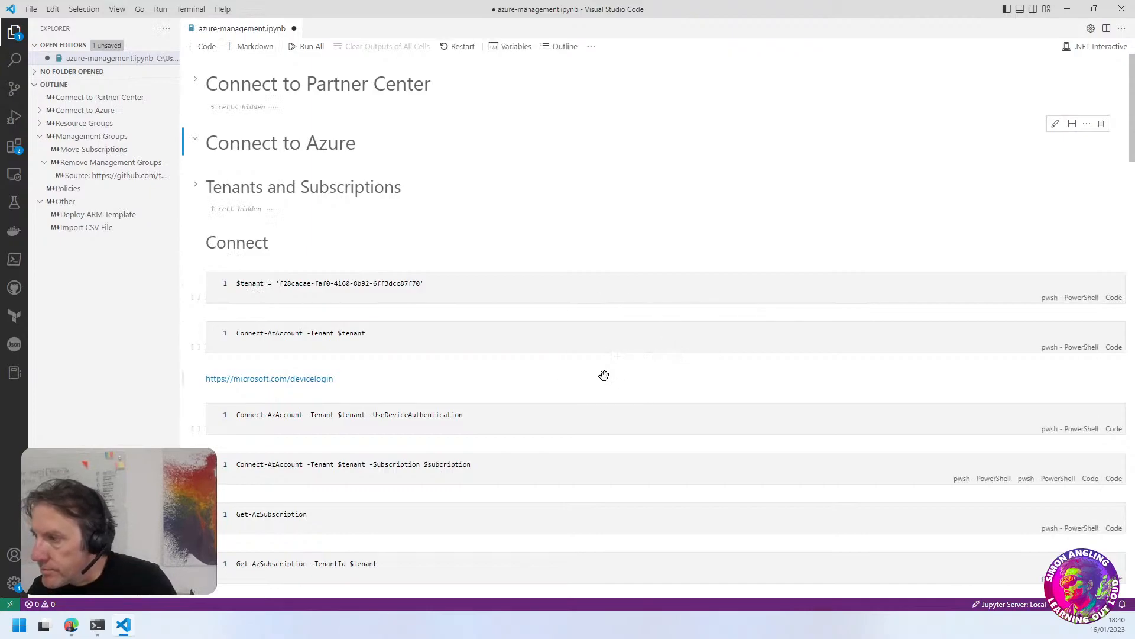
# Arrange the notebook window and the ALZ Setup azure wiki window side by side
pyautogui.scroll(-1, 604, 376)
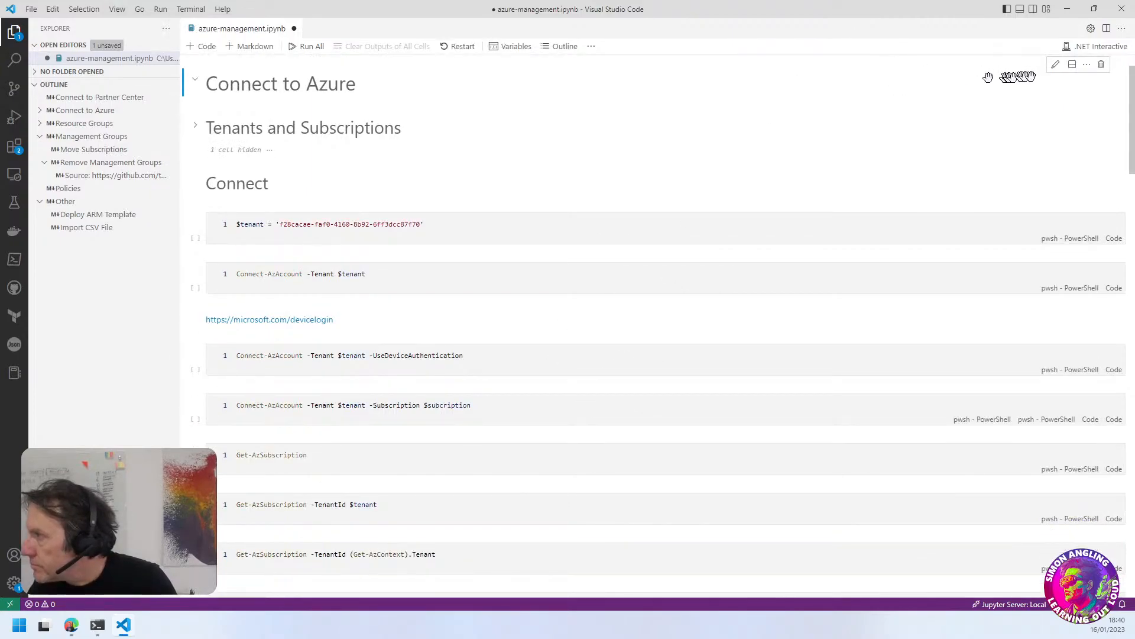
pyautogui.click(1121, 29)
pyautogui.click(1121, 30)
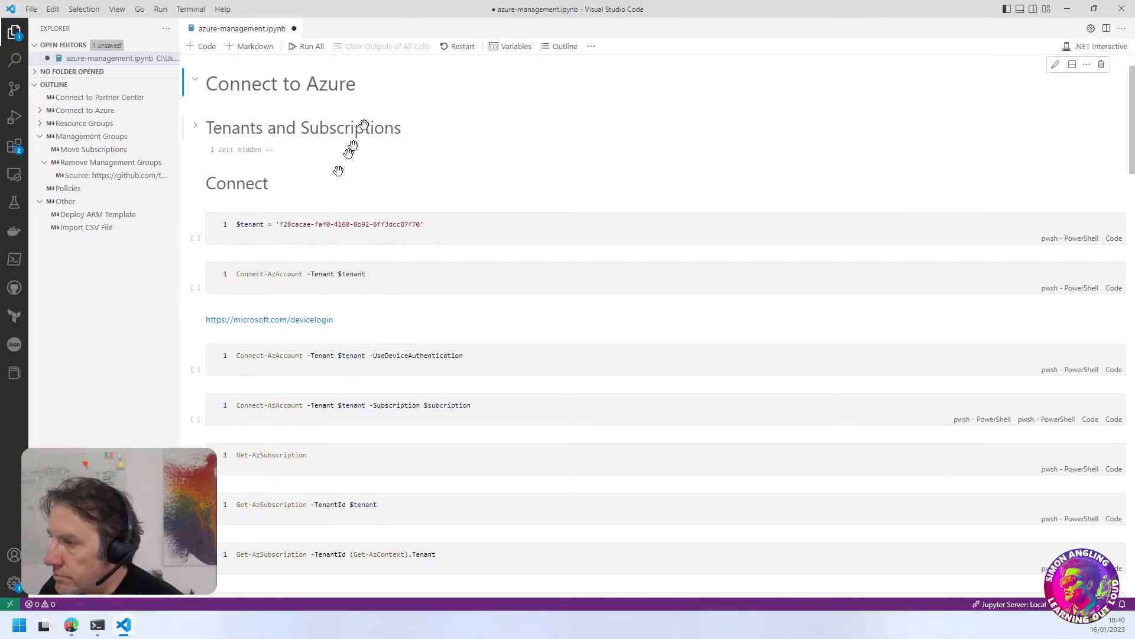
pyautogui.moveTo(359, 10); pyautogui.dragTo(1131, 165)
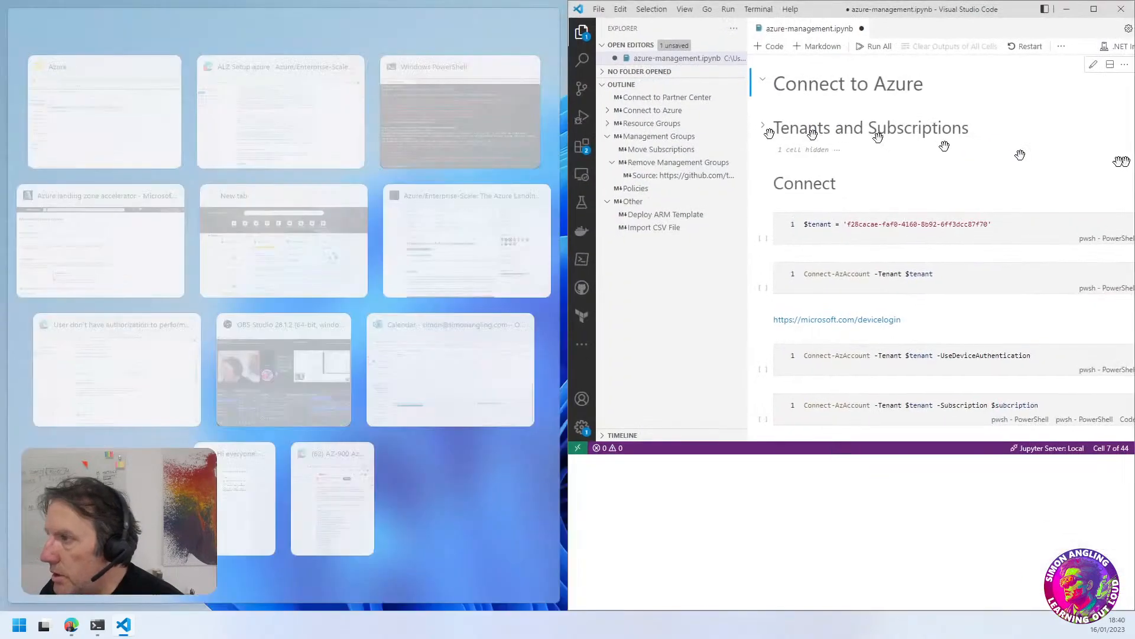
pyautogui.click(248, 109)
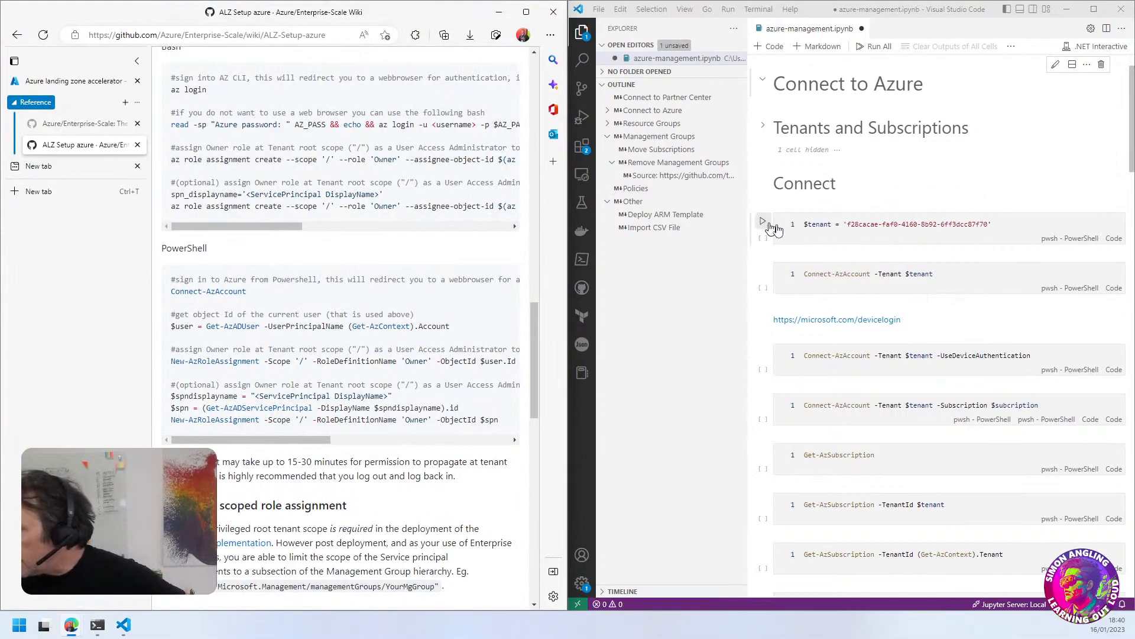
# Run the $tenant and "Connect-AzAccount -Tenant $tenant" cells, and sign in with the account connected to Windows
pyautogui.scroll(1, 847, 260)
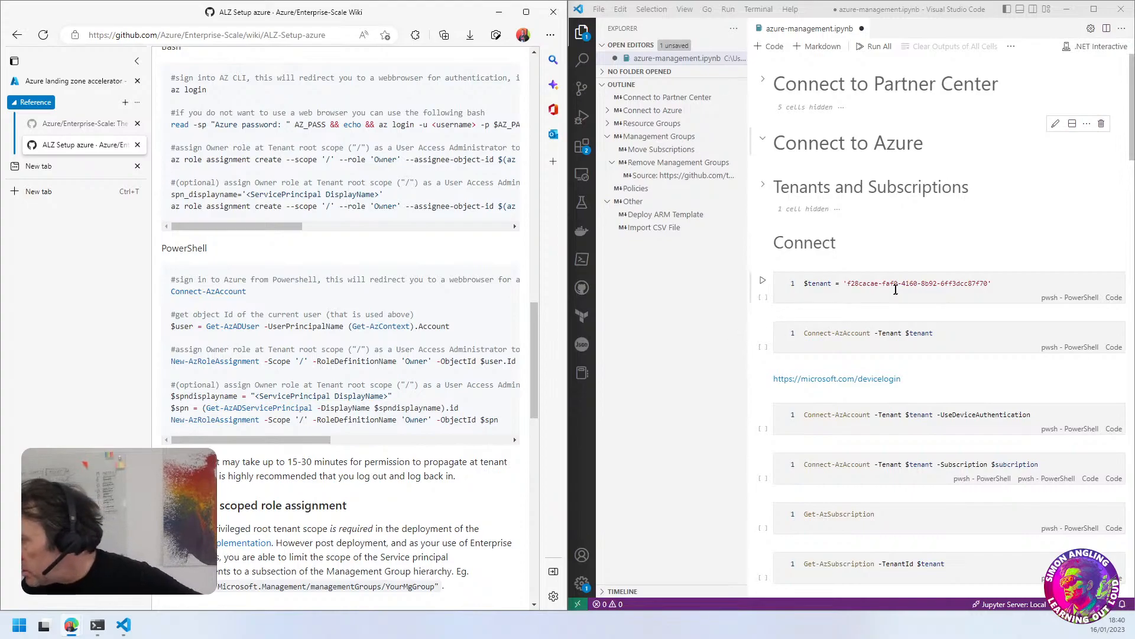
pyautogui.click(763, 279)
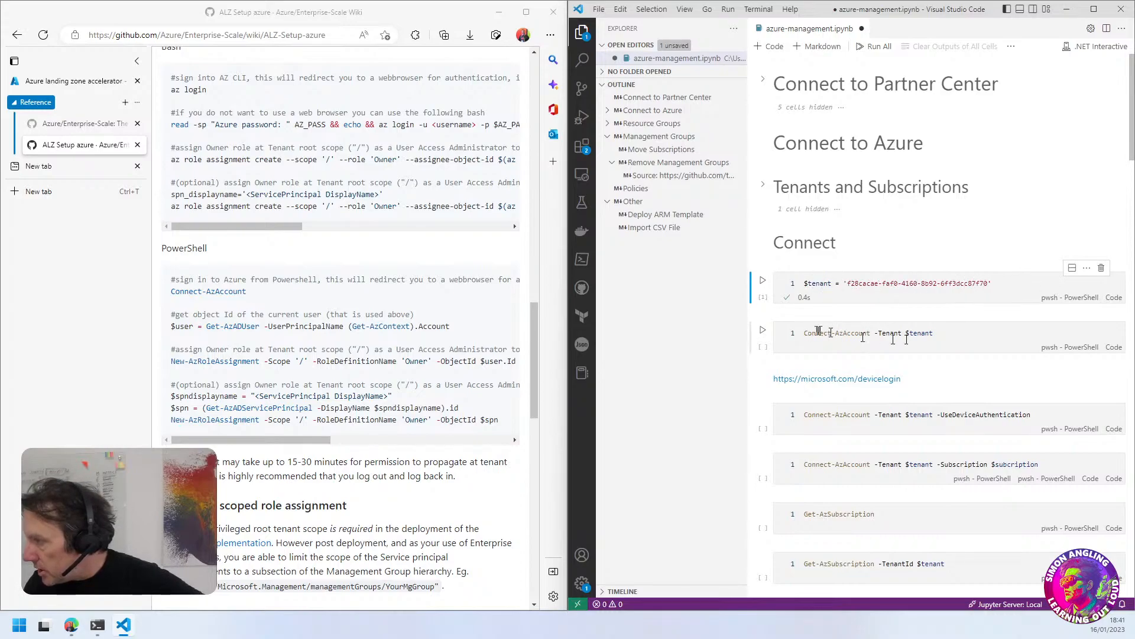
pyautogui.click(763, 331)
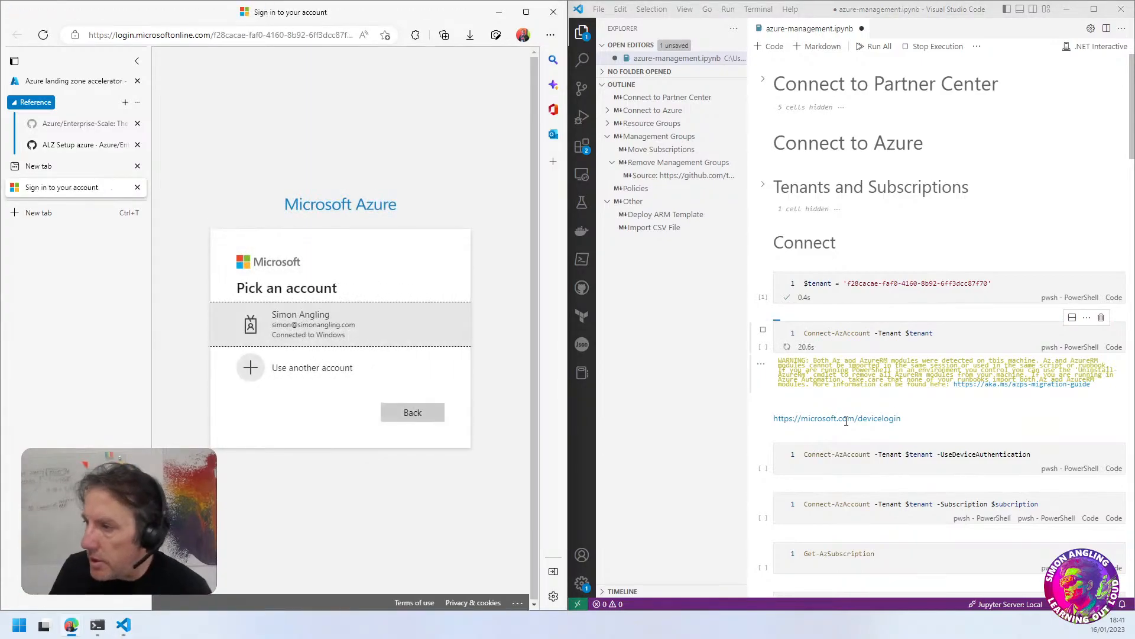
pyautogui.click(296, 335)
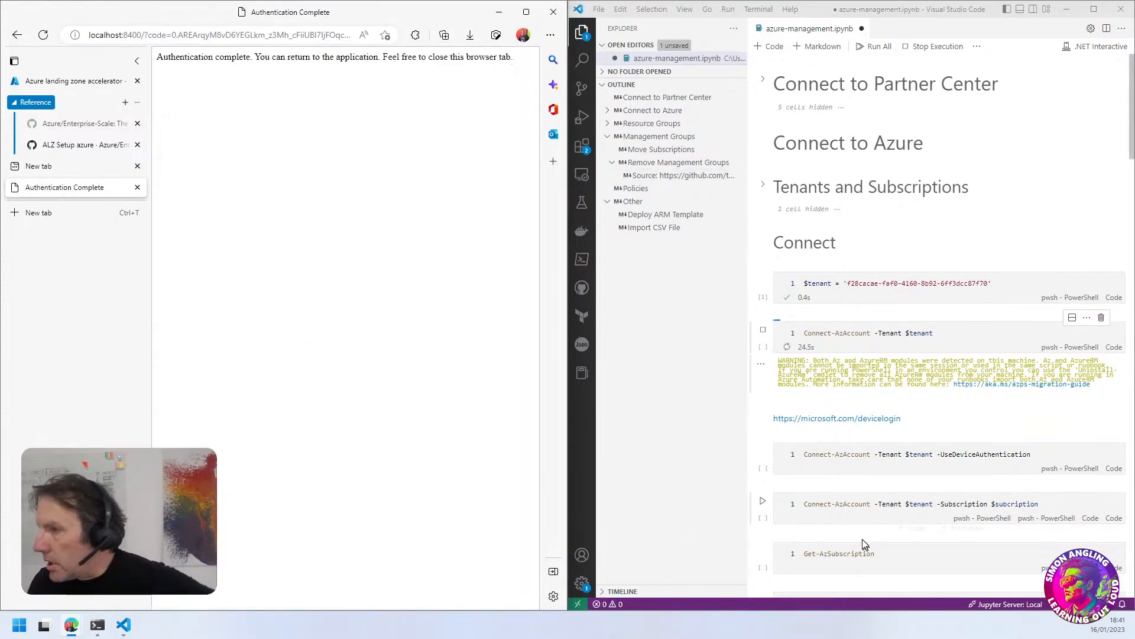
pyautogui.moveTo(232, 58); pyautogui.dragTo(246, 57)
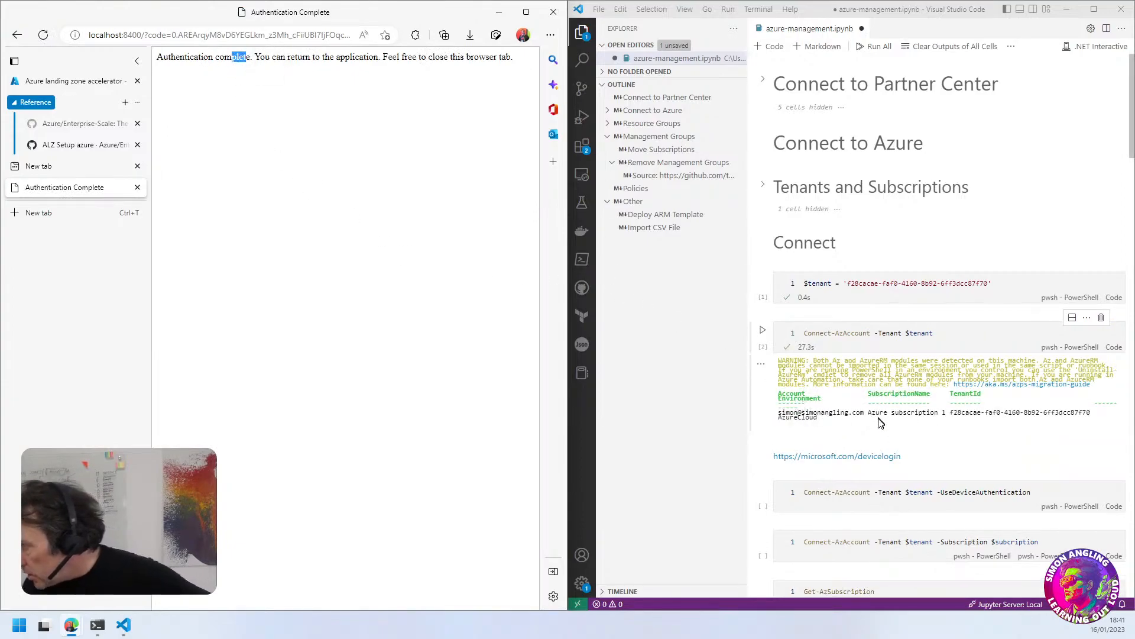
# Run the Get-AzContext cell and check the connected account and subscription in the output
pyautogui.scroll(-1, 880, 423)
pyautogui.scroll(-4, 880, 424)
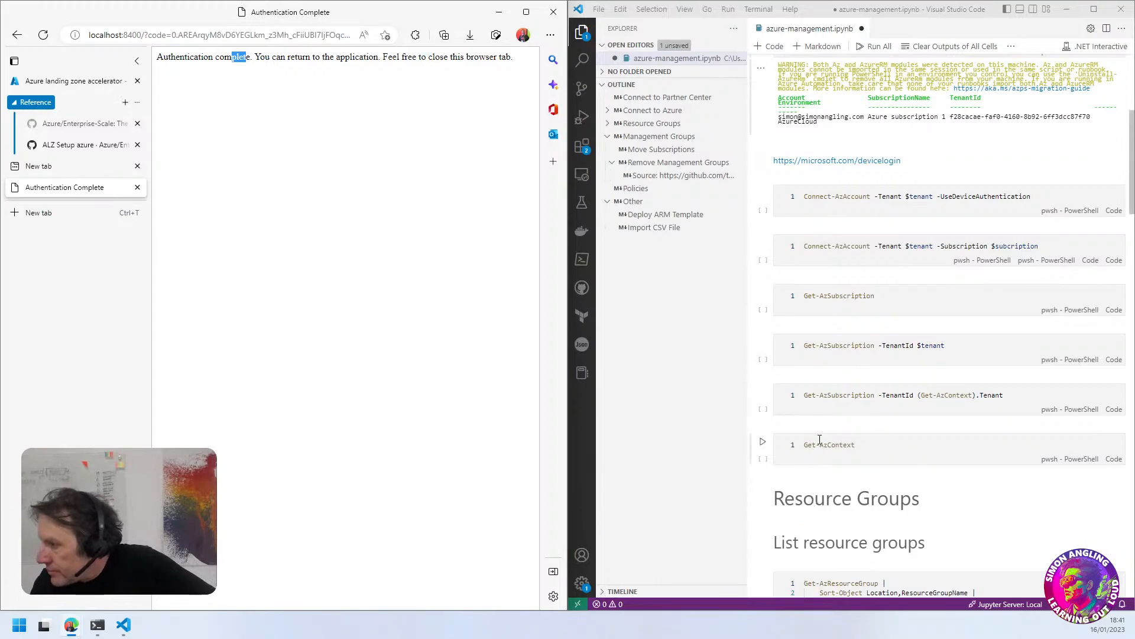
pyautogui.click(763, 442)
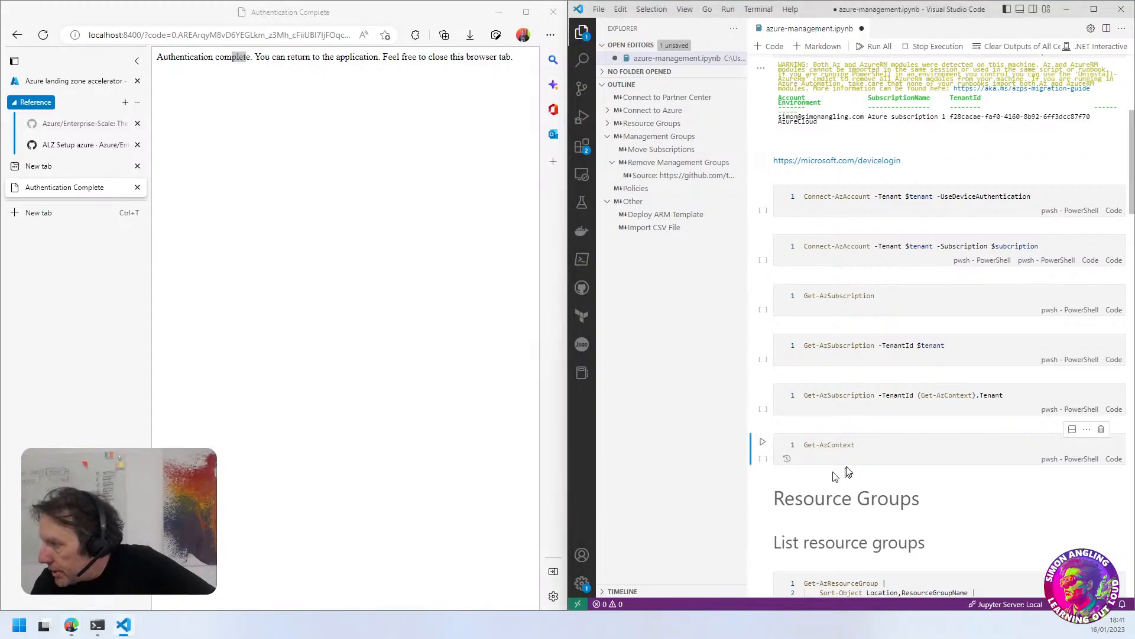
pyautogui.scroll(-1, 867, 461)
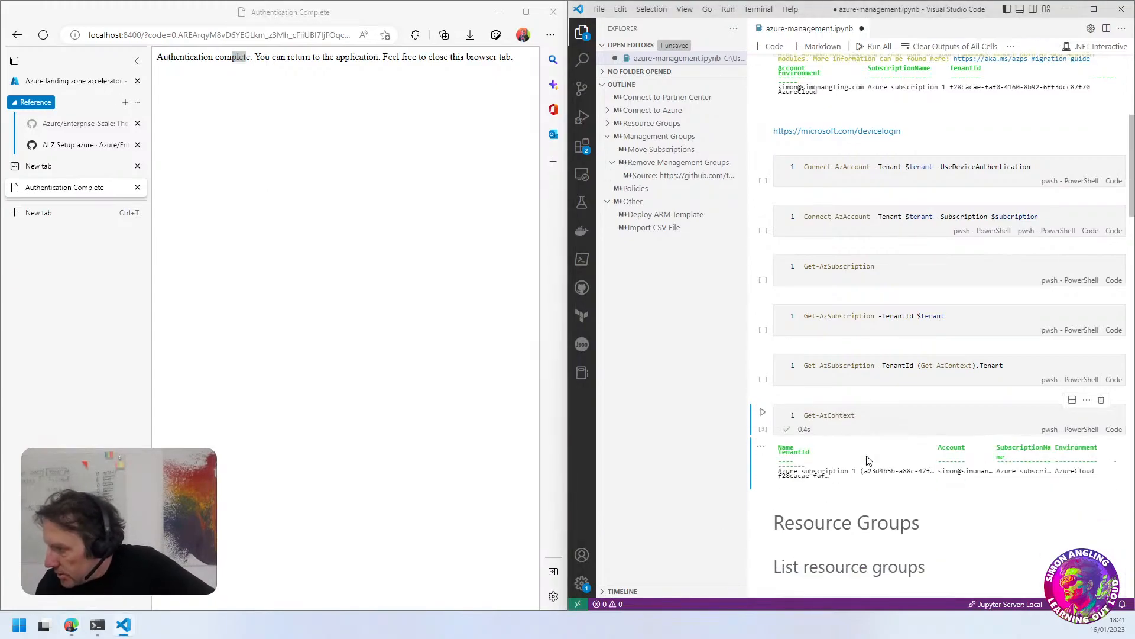
pyautogui.scroll(2, 867, 461)
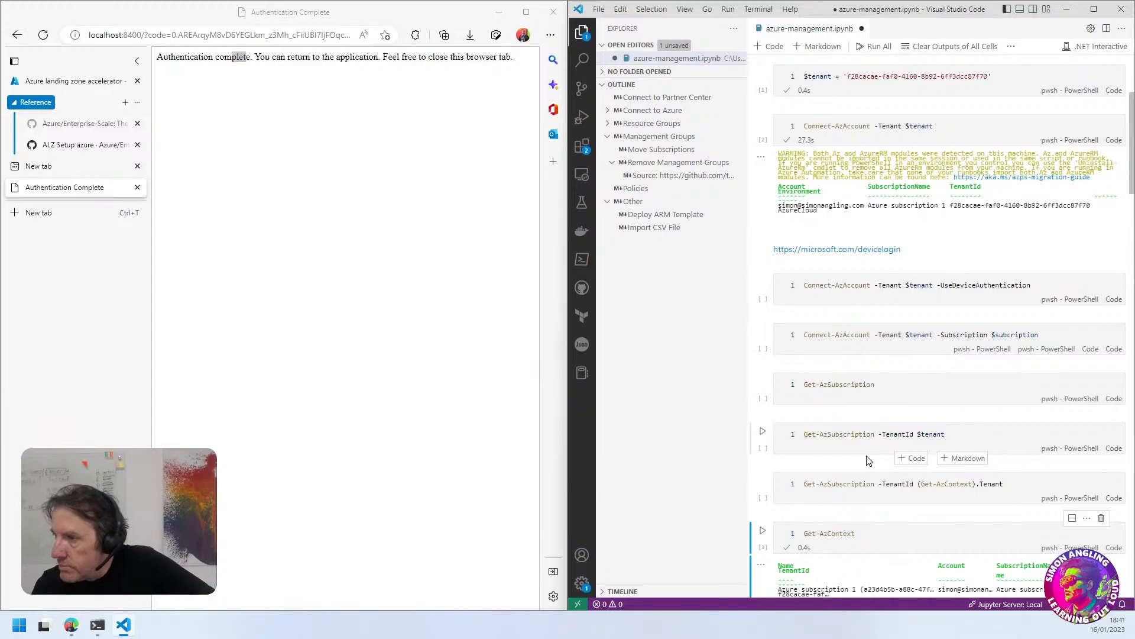
pyautogui.scroll(-3, 867, 461)
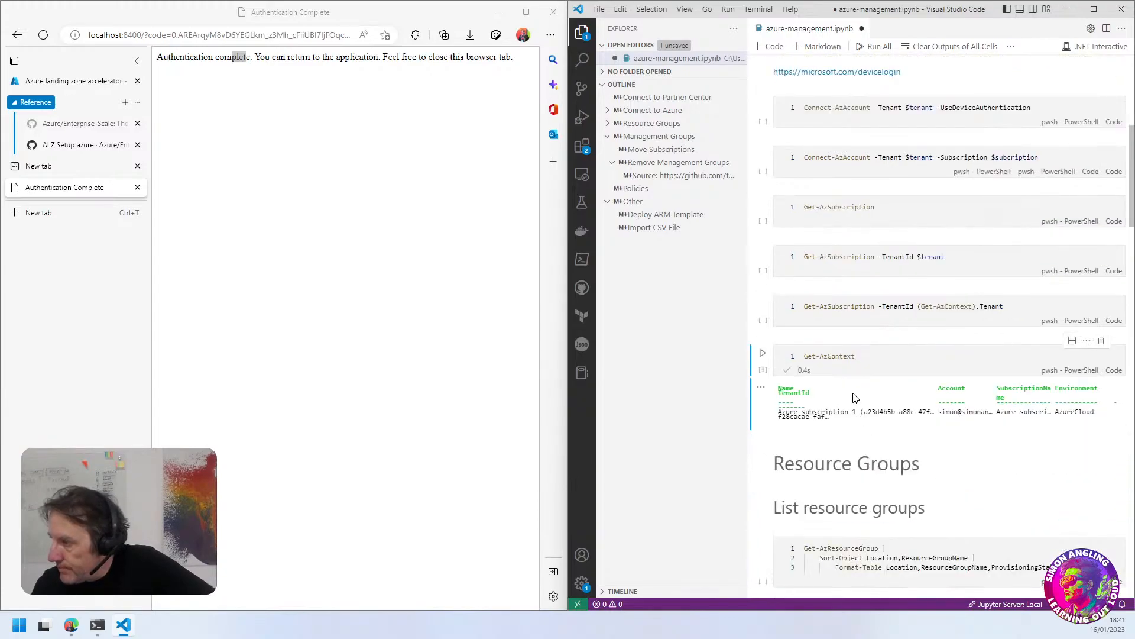
# Add a code cell below Get-AzContext containing the wiki's "$user = Get-AzADUser -UserPrincipalName (Get-AzContext).Account" command
pyautogui.click(913, 435)
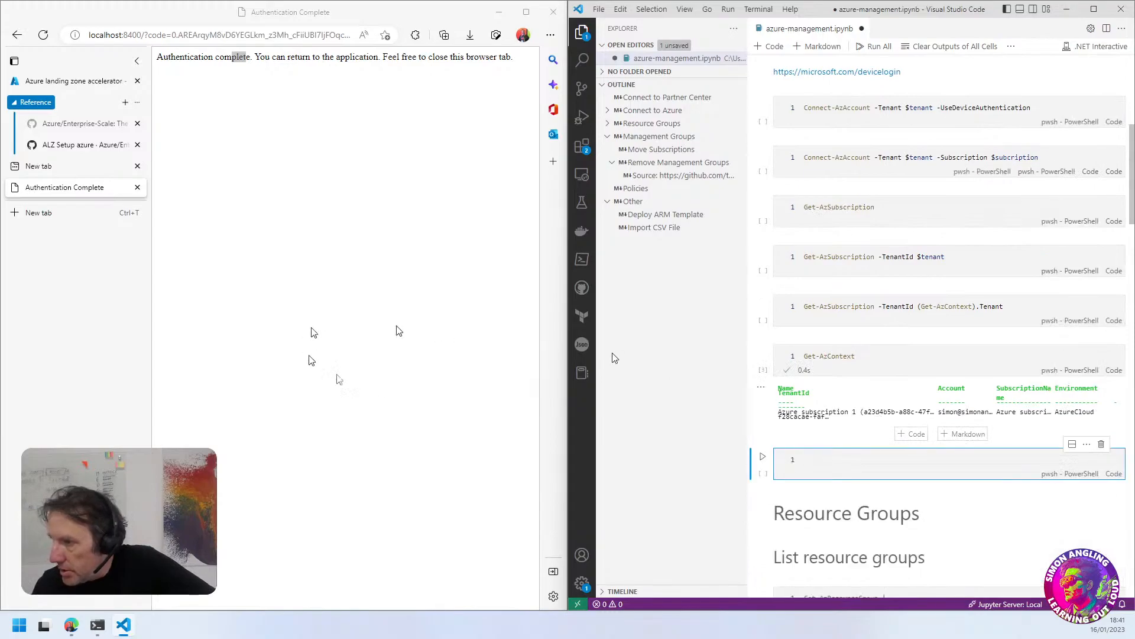
pyautogui.click(88, 148)
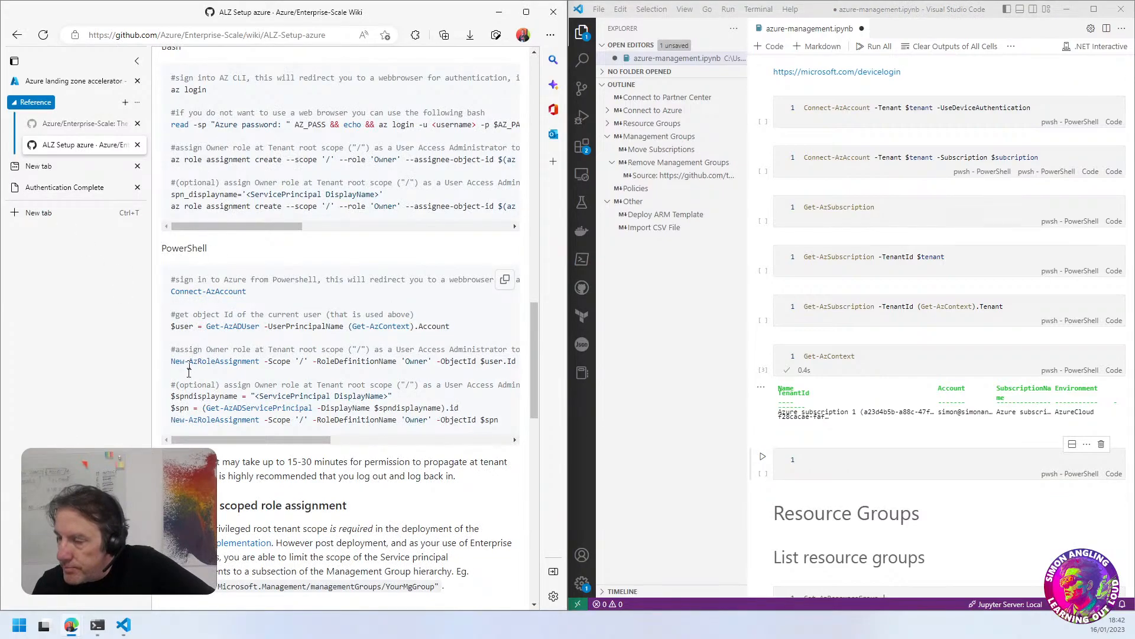
pyautogui.moveTo(171, 327); pyautogui.dragTo(459, 331)
pyautogui.rightClick(305, 330)
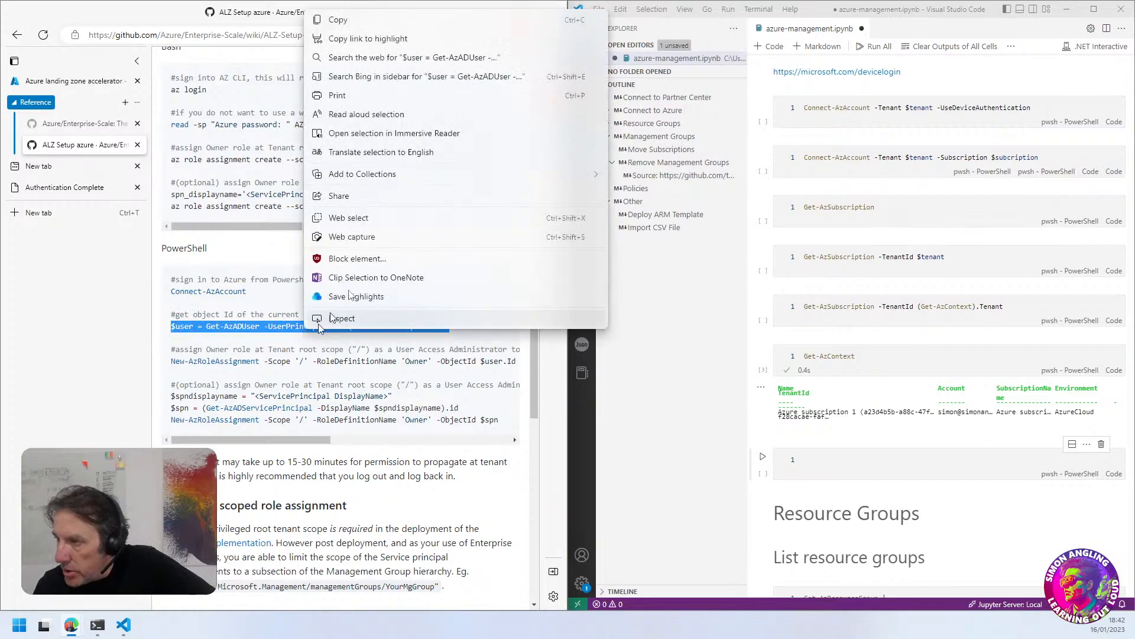
pyautogui.click(334, 18)
pyautogui.click(819, 461)
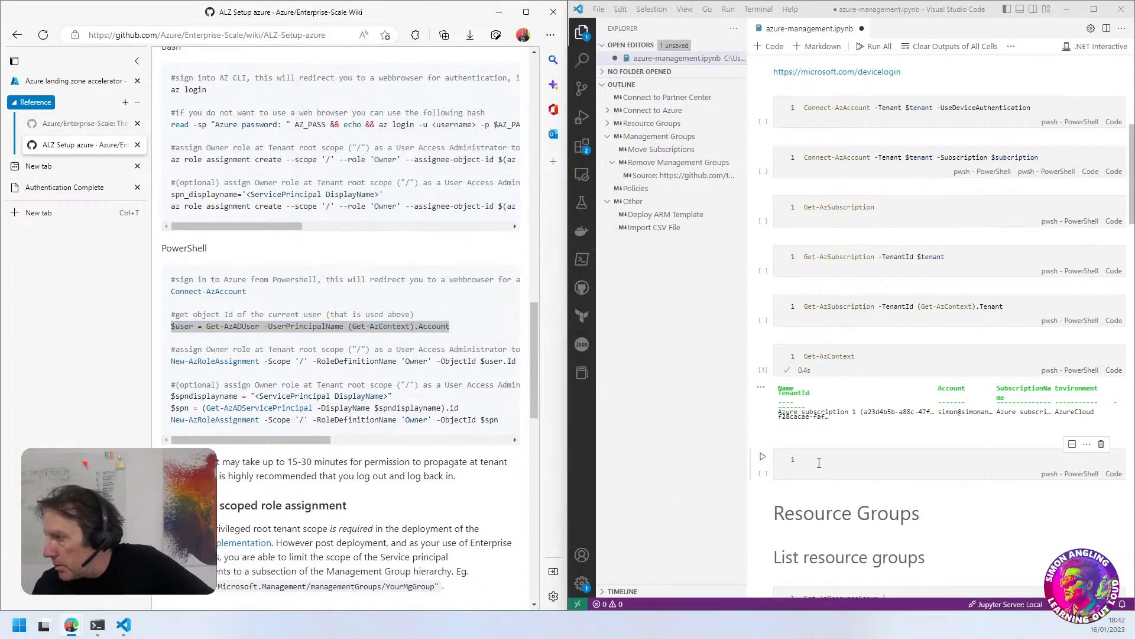
pyautogui.hotkey('ctrl', 'v')
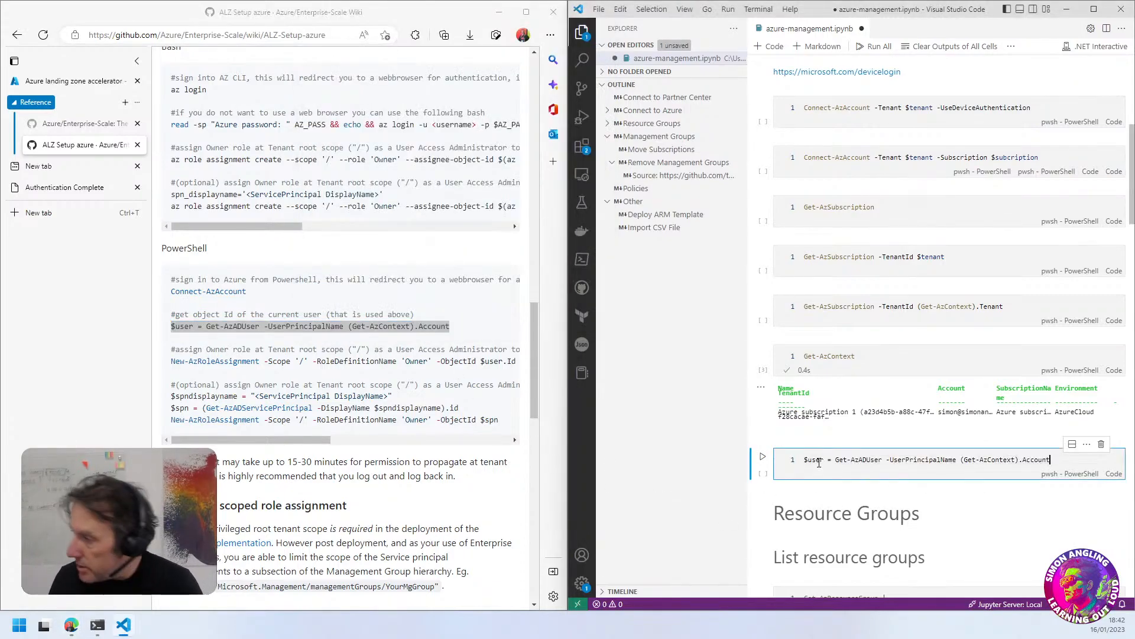
# Add the wiki's "New-AzRoleAssignment -Scope '/' -RoleDefinitionName 'Owner' -ObjectId $user.Id" command on line 3 of the $user cell
pyautogui.press('Return')
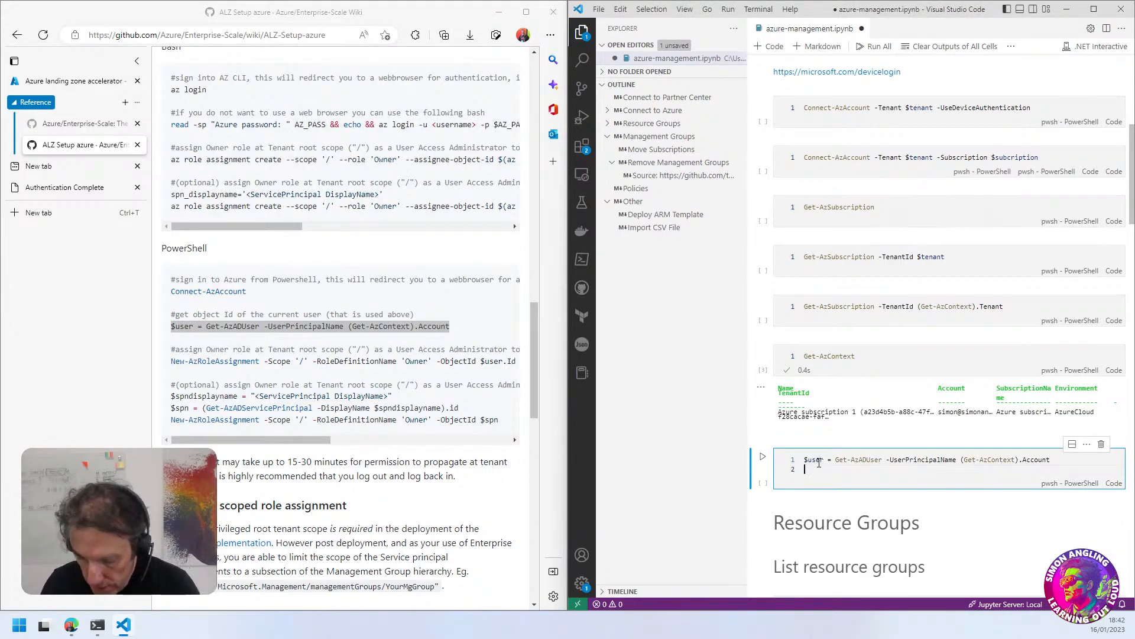
pyautogui.press('Return')
pyautogui.moveTo(299, 442); pyautogui.dragTo(335, 439)
pyautogui.doubleClick(426, 361)
pyautogui.moveTo(420, 361); pyautogui.dragTo(169, 367)
pyautogui.hotkey('ctrl', 'c')
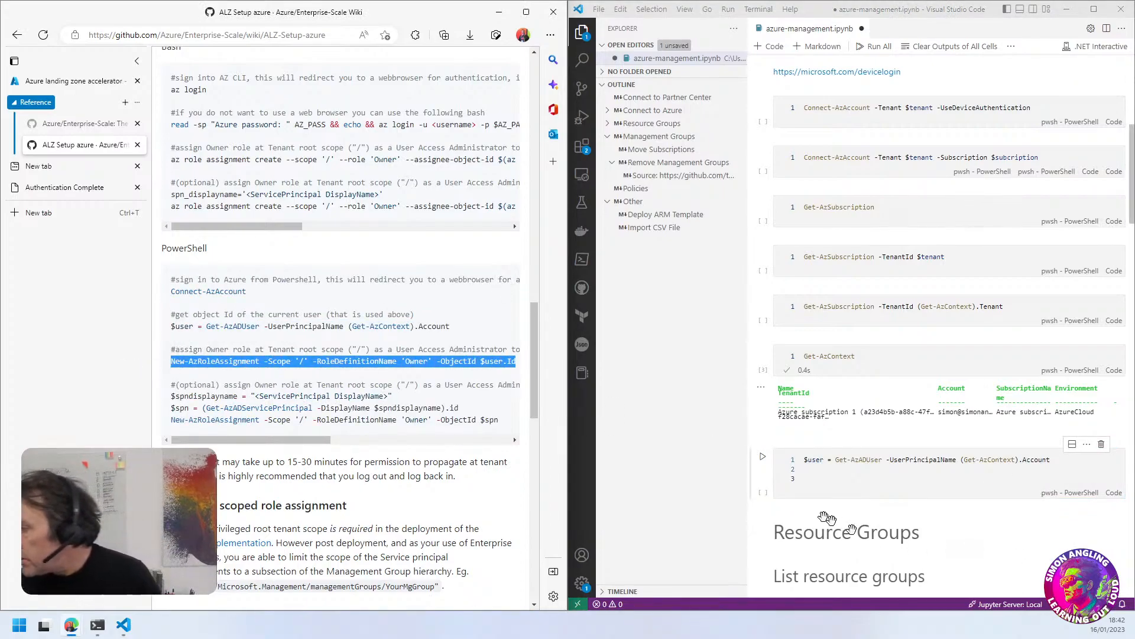
pyautogui.click(816, 478)
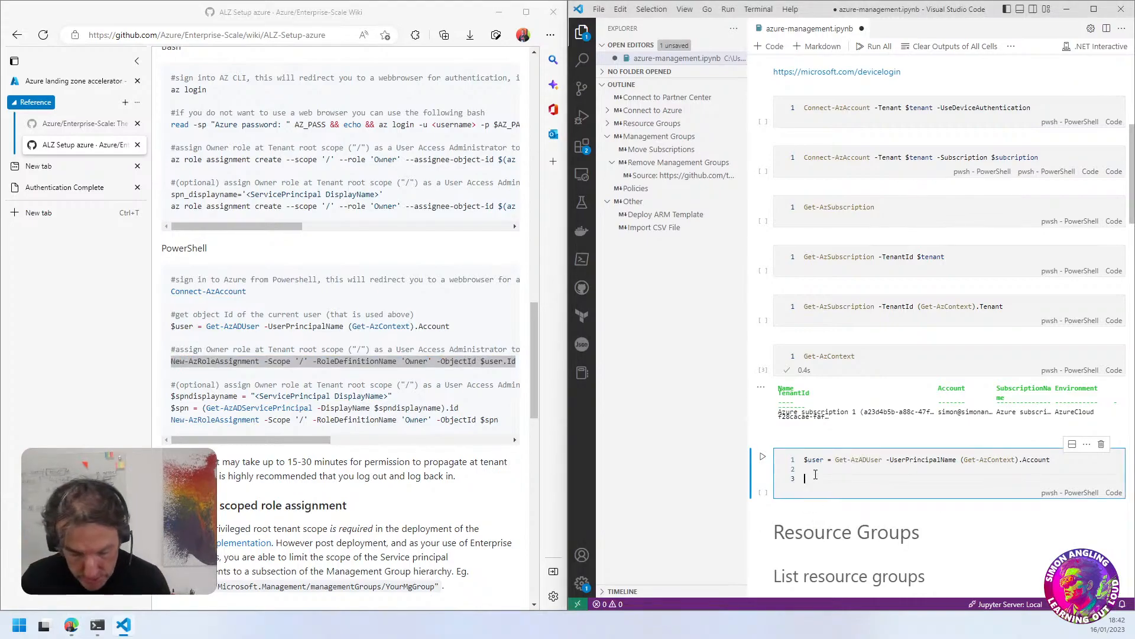
pyautogui.hotkey('ctrl', 'v')
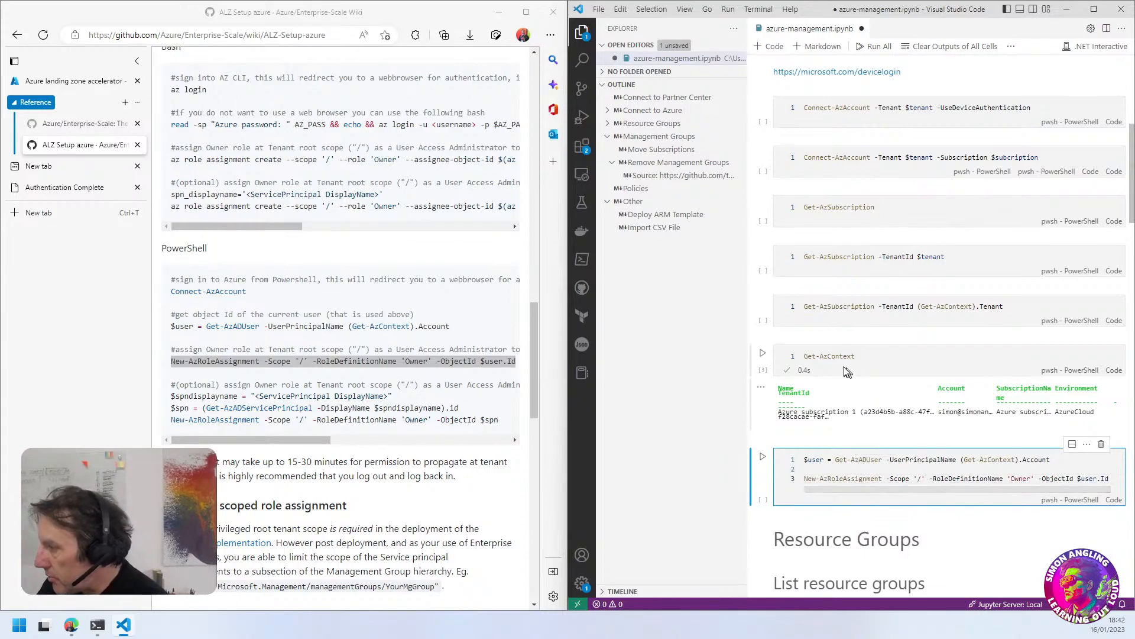
# Check the connected account and the wiki's PowerShell commands against the new cell, and run the Owner role assignment cell
pyautogui.moveTo(943, 412); pyautogui.dragTo(977, 412)
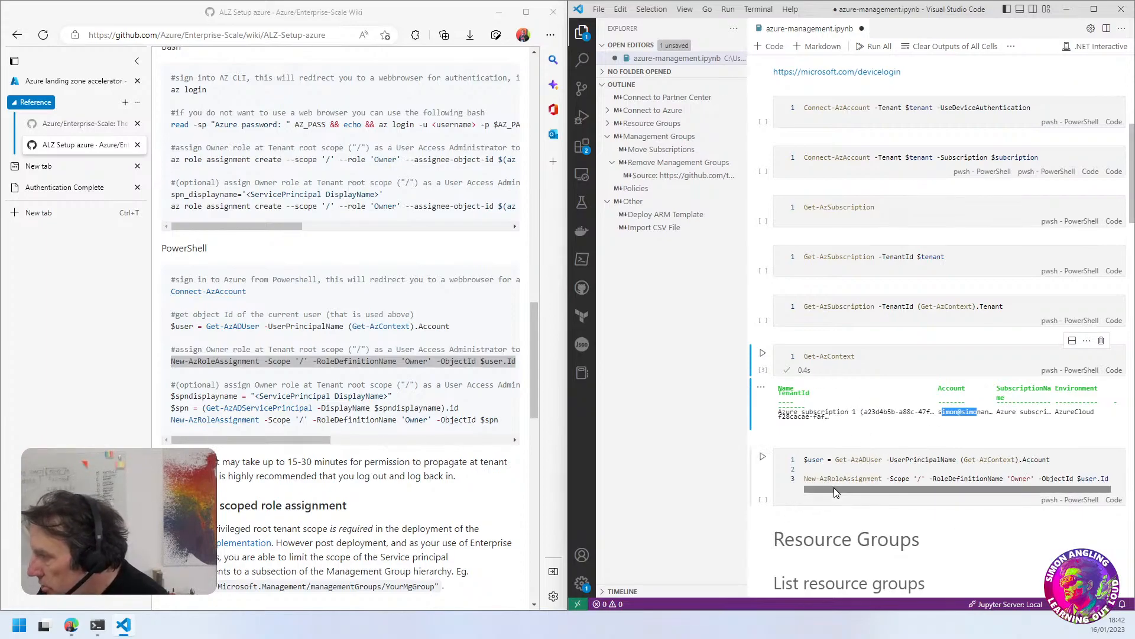
pyautogui.moveTo(835, 487); pyautogui.dragTo(885, 480)
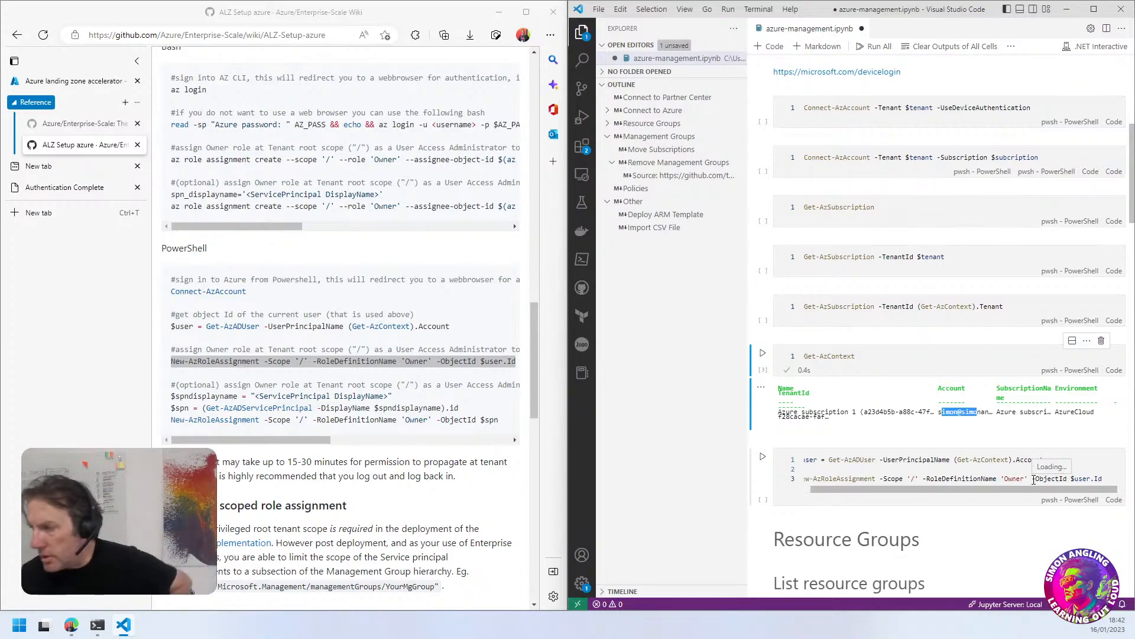
pyautogui.click(188, 441)
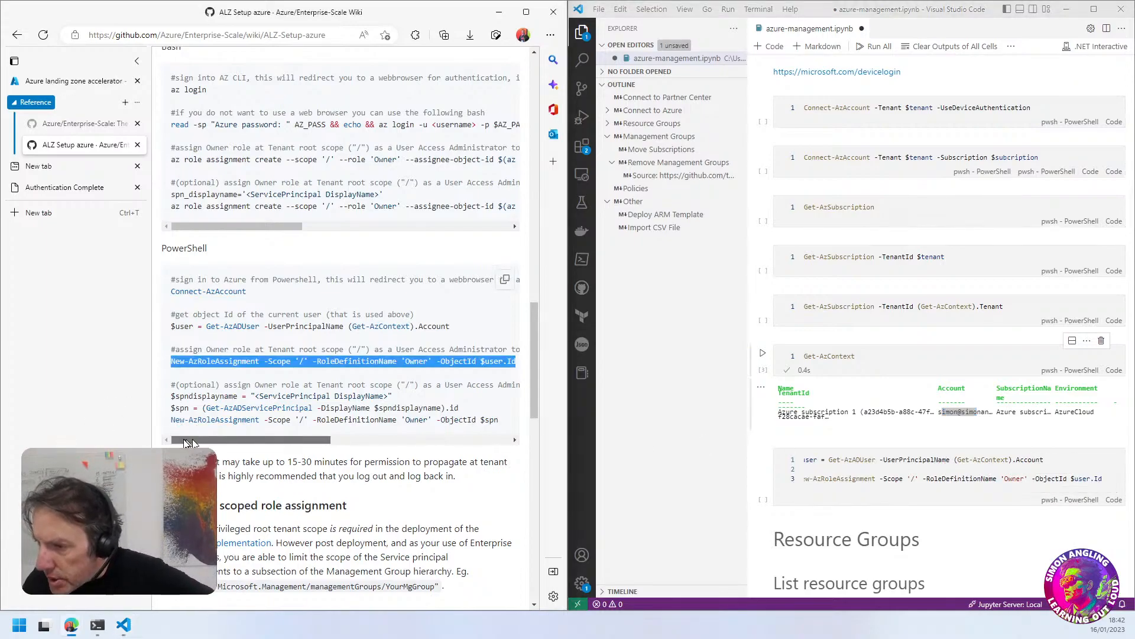
pyautogui.moveTo(323, 440); pyautogui.dragTo(241, 472)
pyautogui.click(762, 462)
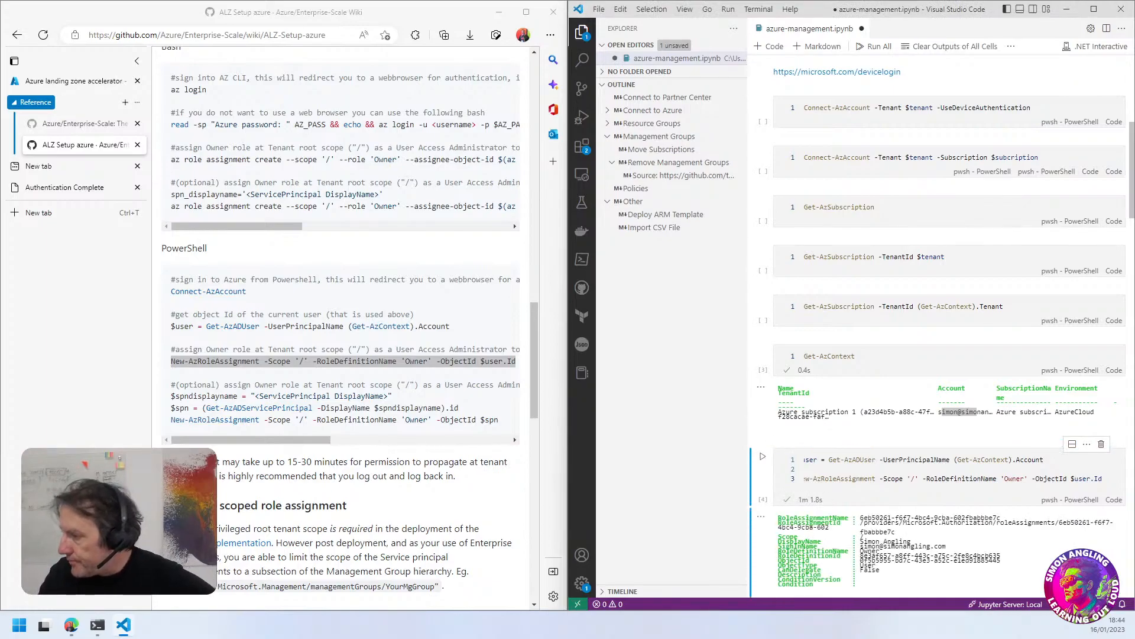
pyautogui.scroll(-2, 924, 514)
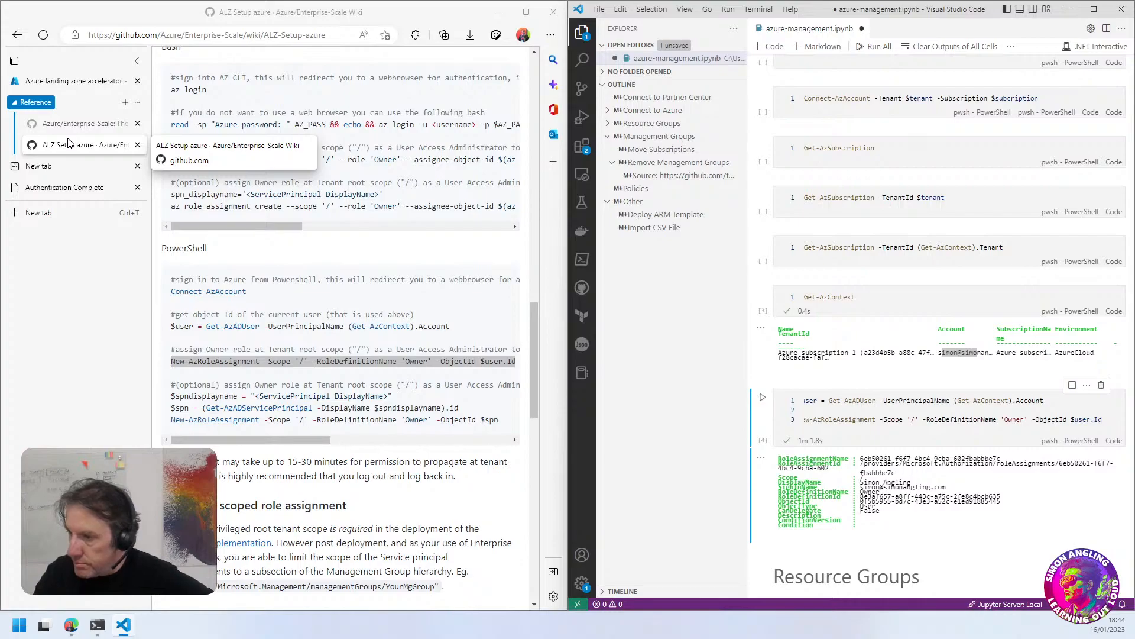
# Read the wiki's note on permission propagation and logging back in, and sign out of the Azure portal
pyautogui.moveTo(242, 462); pyautogui.dragTo(323, 479)
pyautogui.click(323, 479)
pyautogui.moveTo(455, 476); pyautogui.dragTo(223, 481)
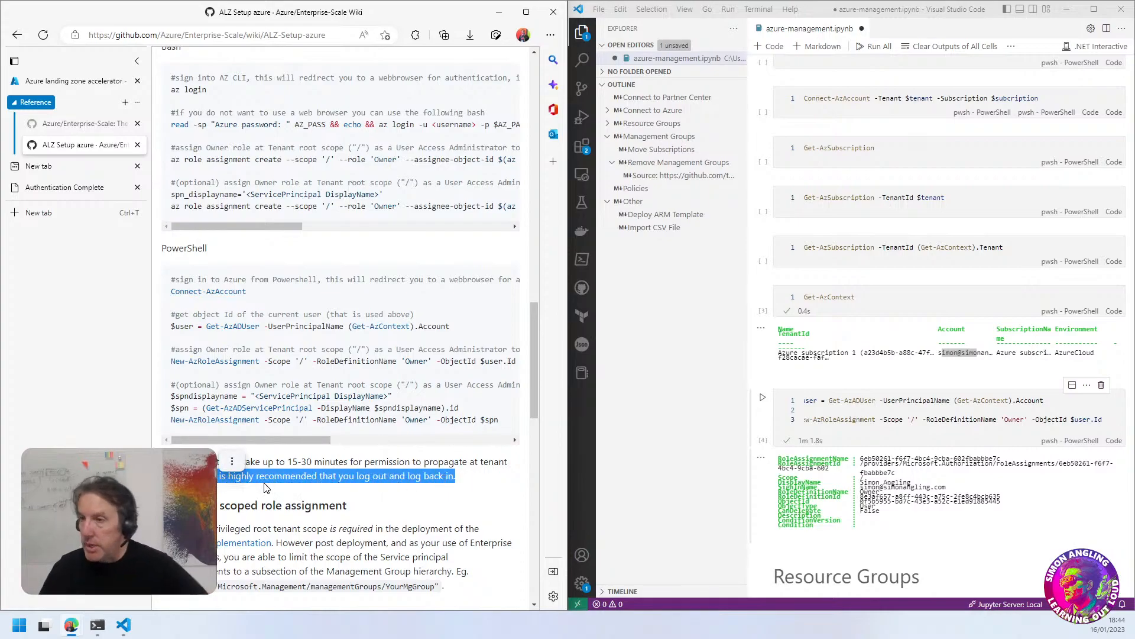
pyautogui.click(74, 81)
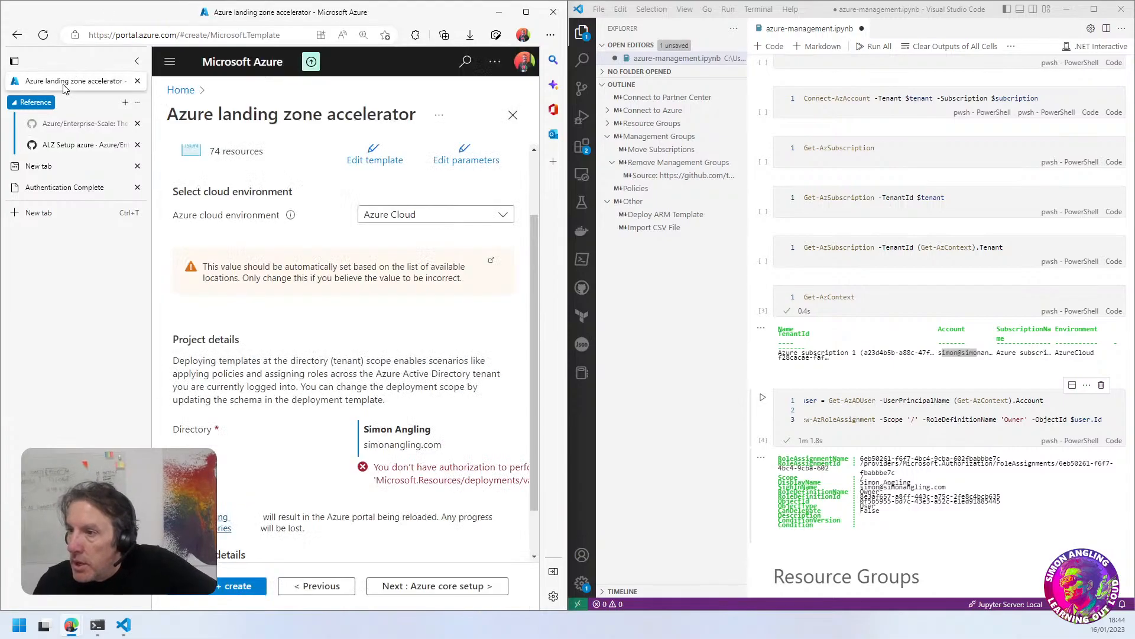
pyautogui.click(498, 65)
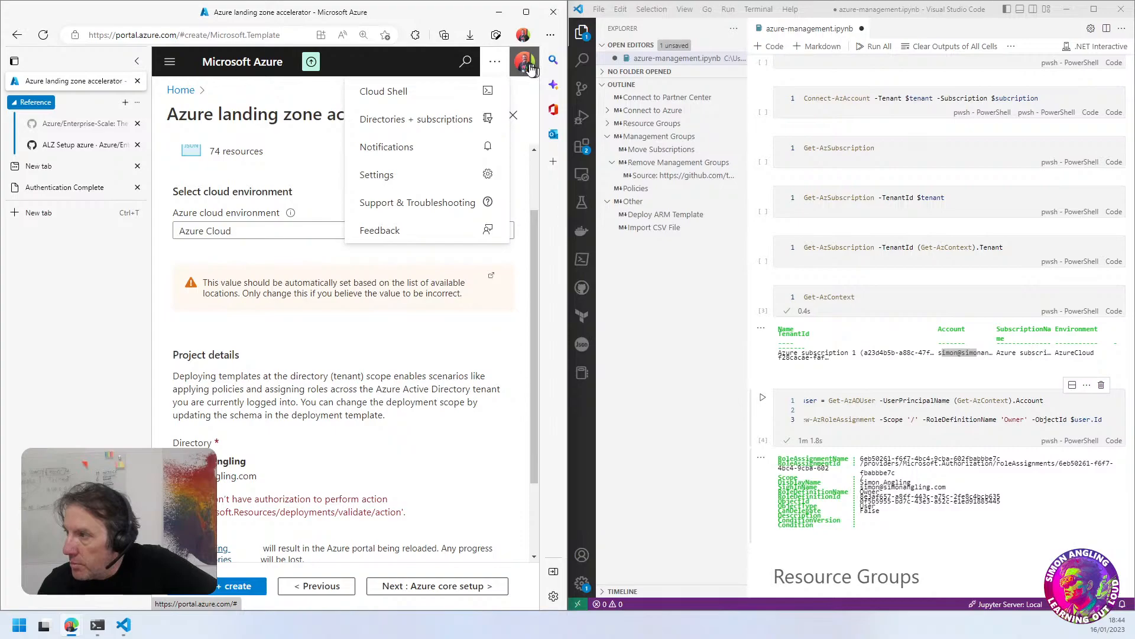
pyautogui.click(528, 67)
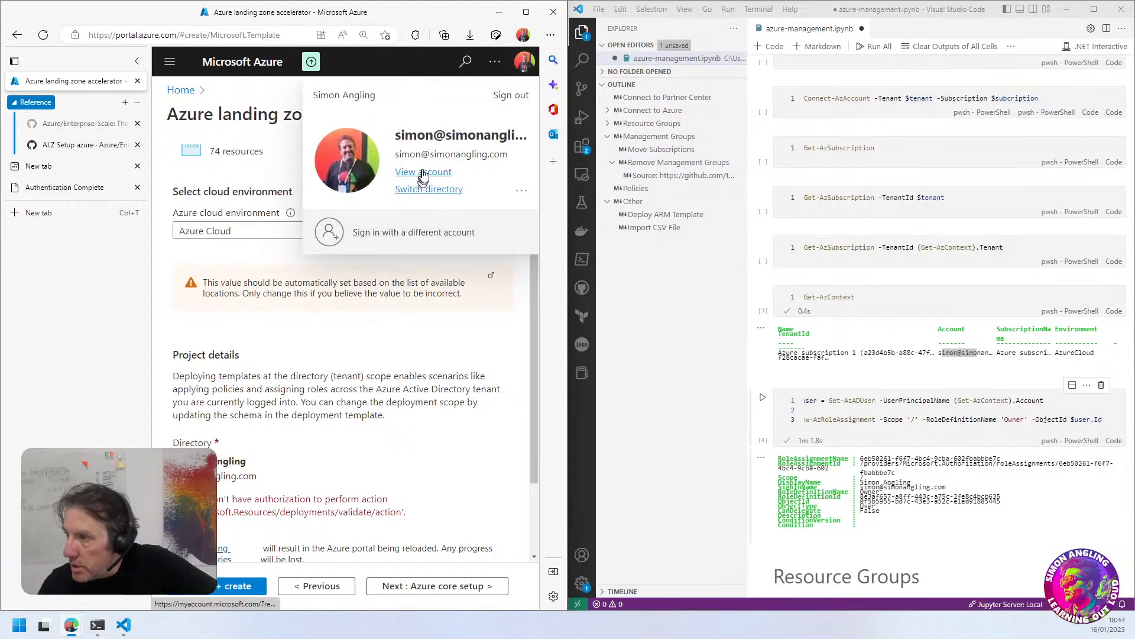
pyautogui.click(512, 95)
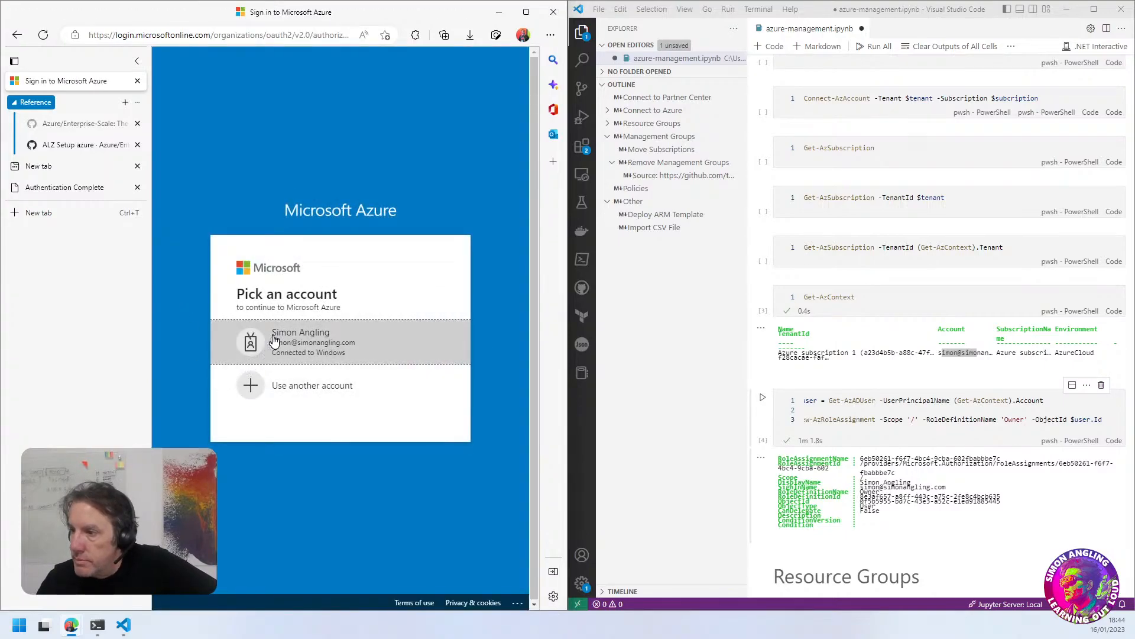
# Close the Microsoft sign-in tab and the Authentication Complete tab
pyautogui.click(137, 80)
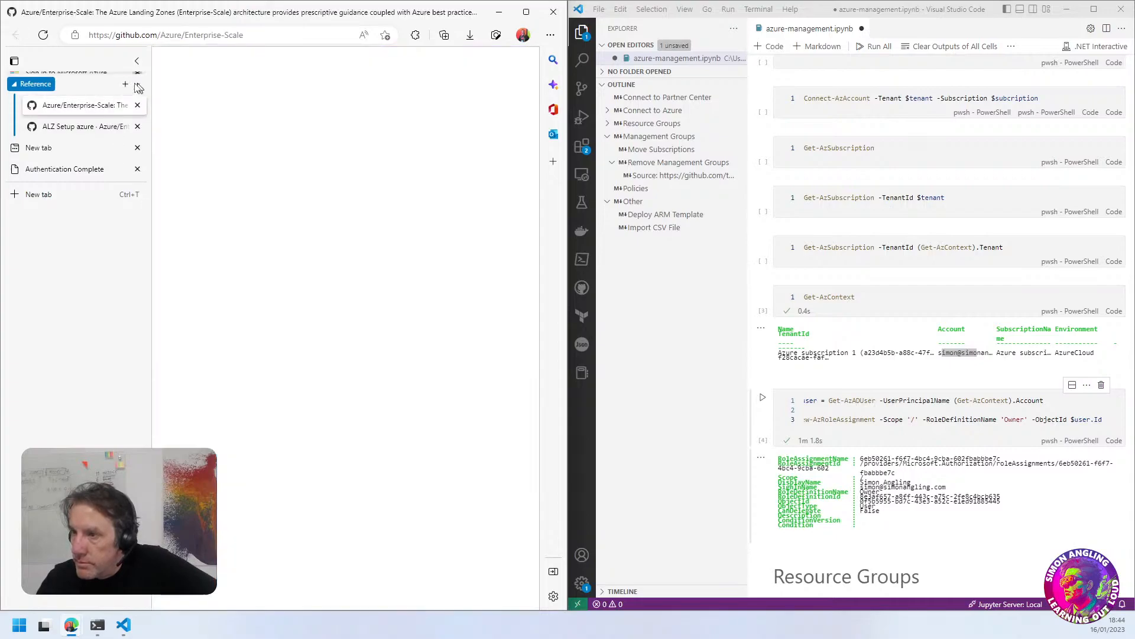
pyautogui.click(42, 167)
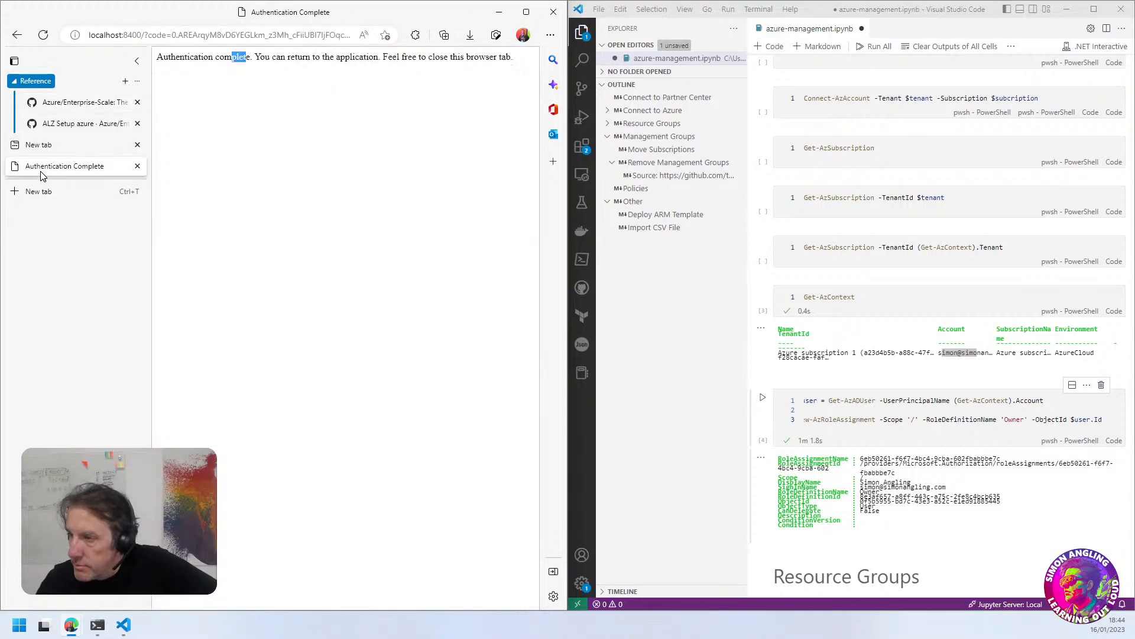
pyautogui.click(138, 167)
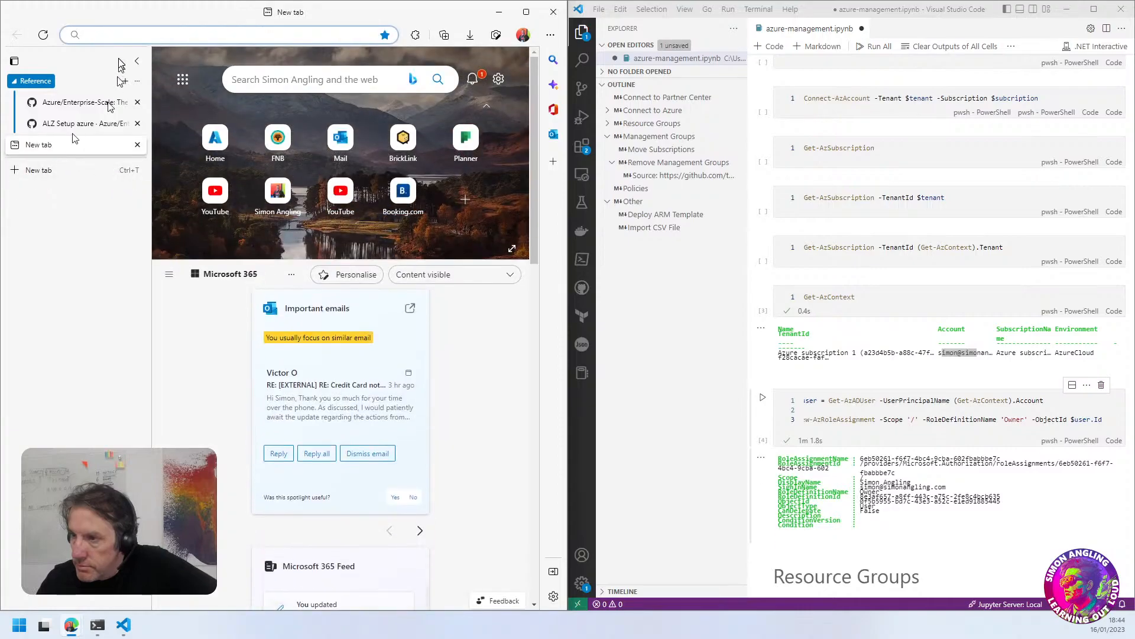
# Open portal.azure.com in the new tab and sign in with the account connected to Windows
pyautogui.write('portal.azure.com')
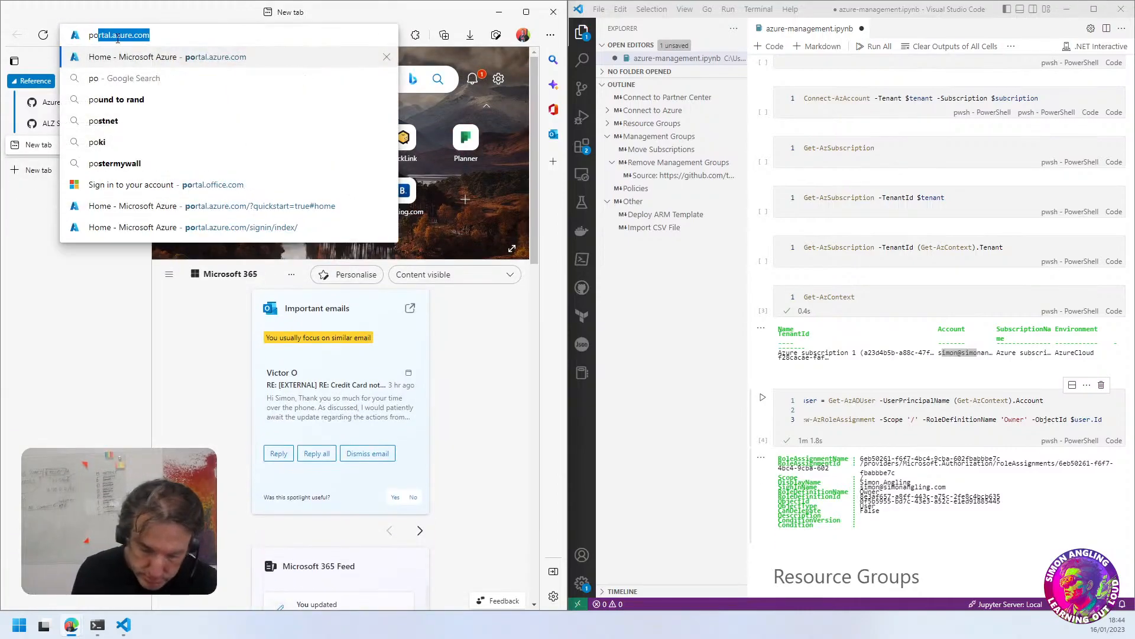
pyautogui.click(130, 62)
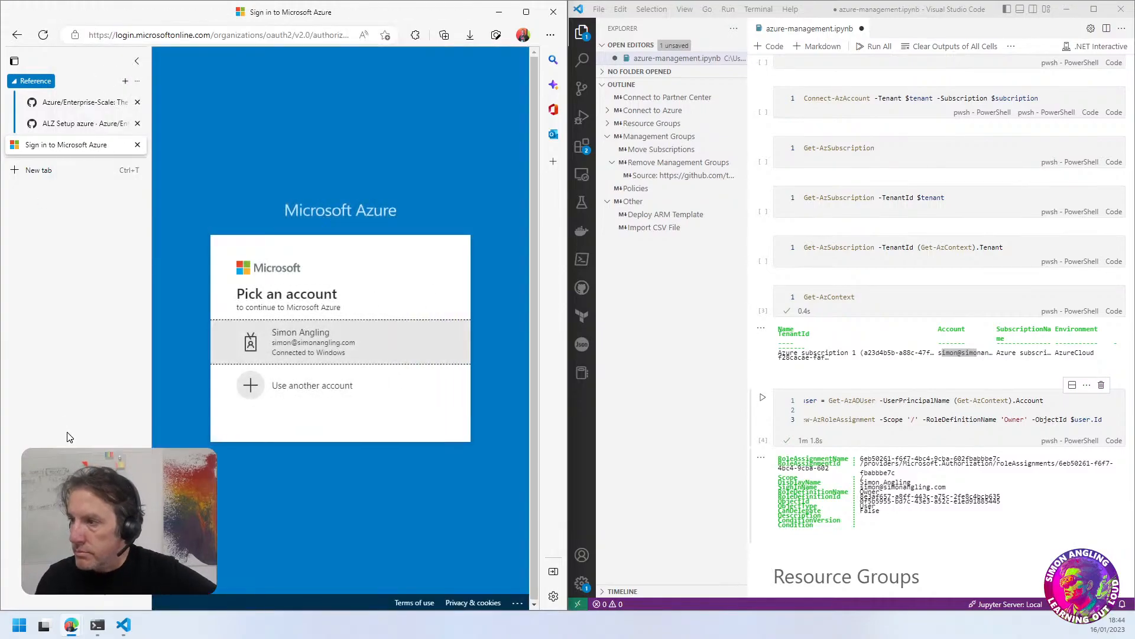
pyautogui.click(324, 347)
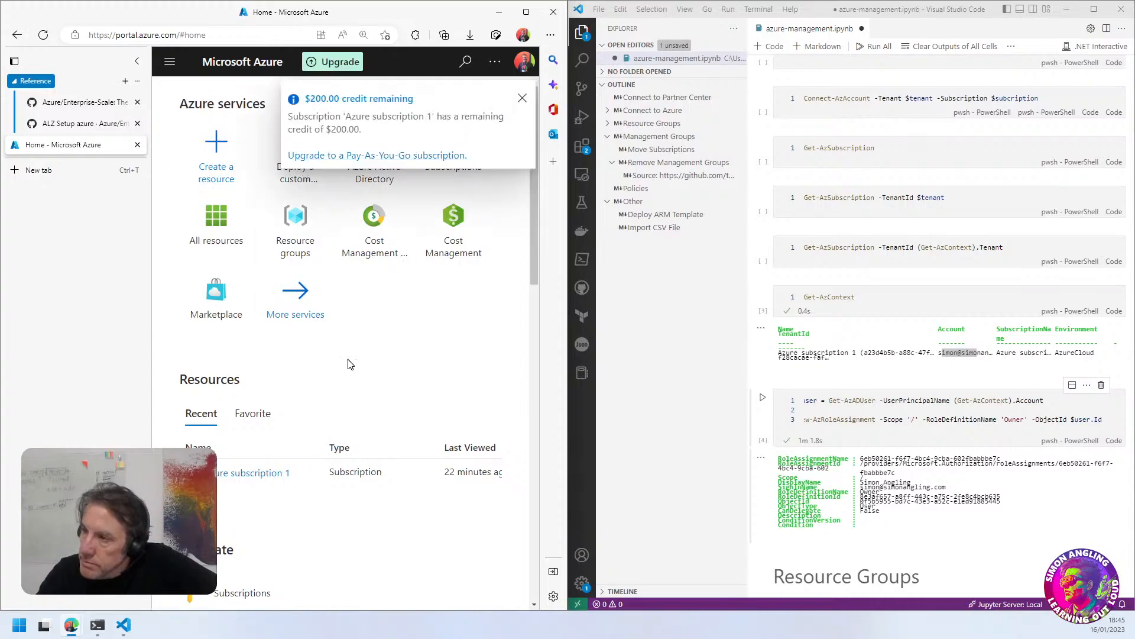
# Dismiss the credit notification, start a custom deployment from the Azure landing zone template, and check its directory for the authorization error
pyautogui.moveTo(296, 185)
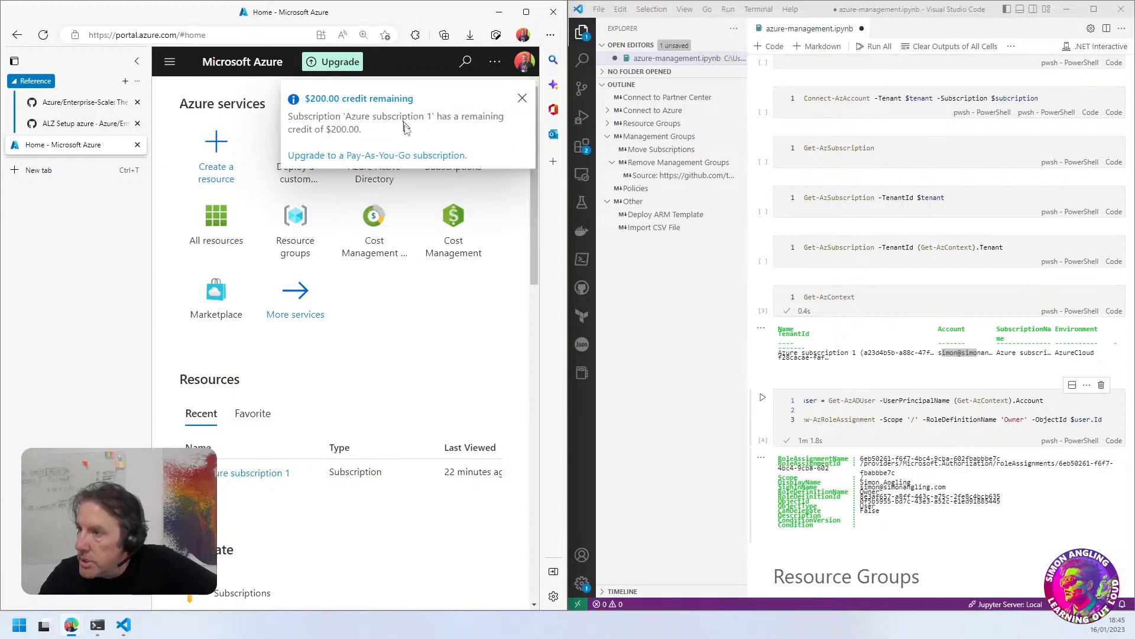
pyautogui.click(520, 101)
pyautogui.click(289, 152)
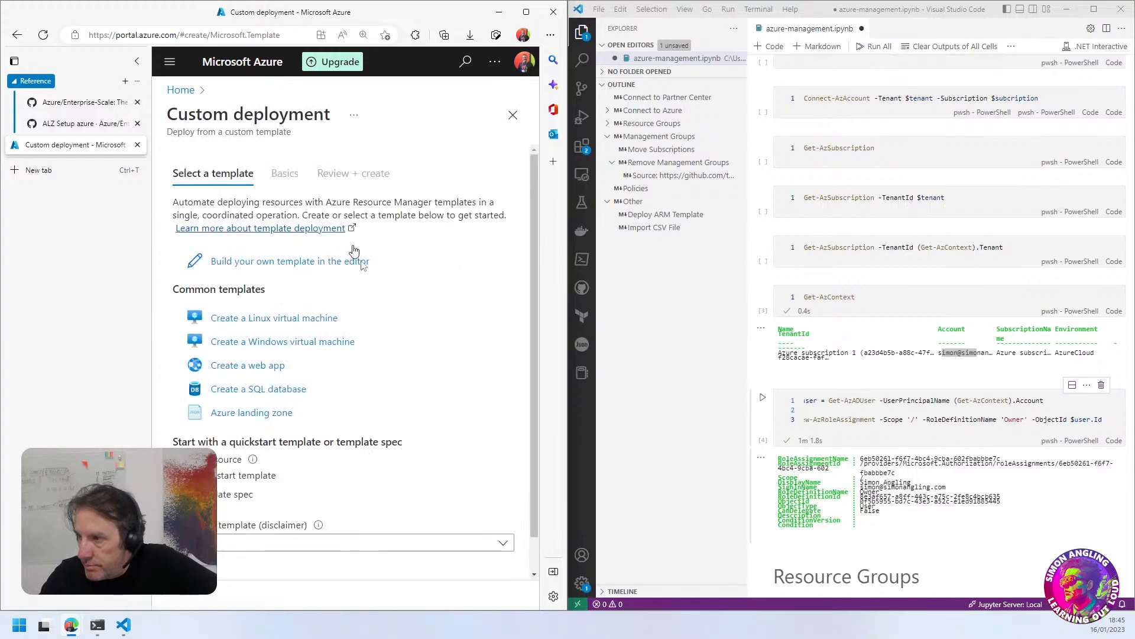
pyautogui.scroll(-1, 342, 299)
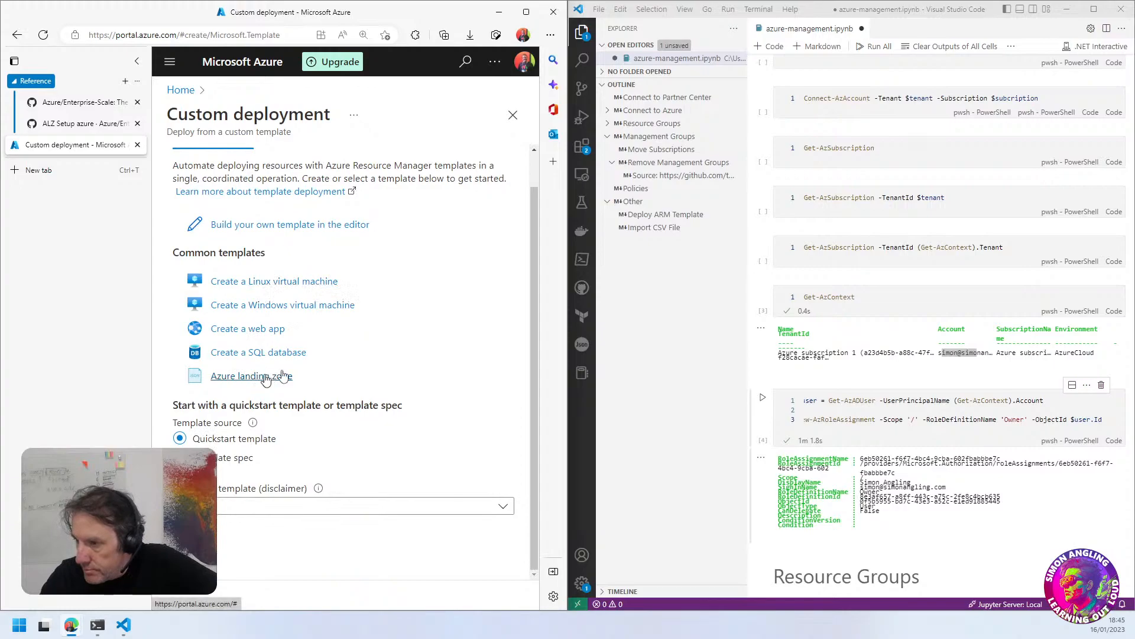
pyautogui.click(195, 377)
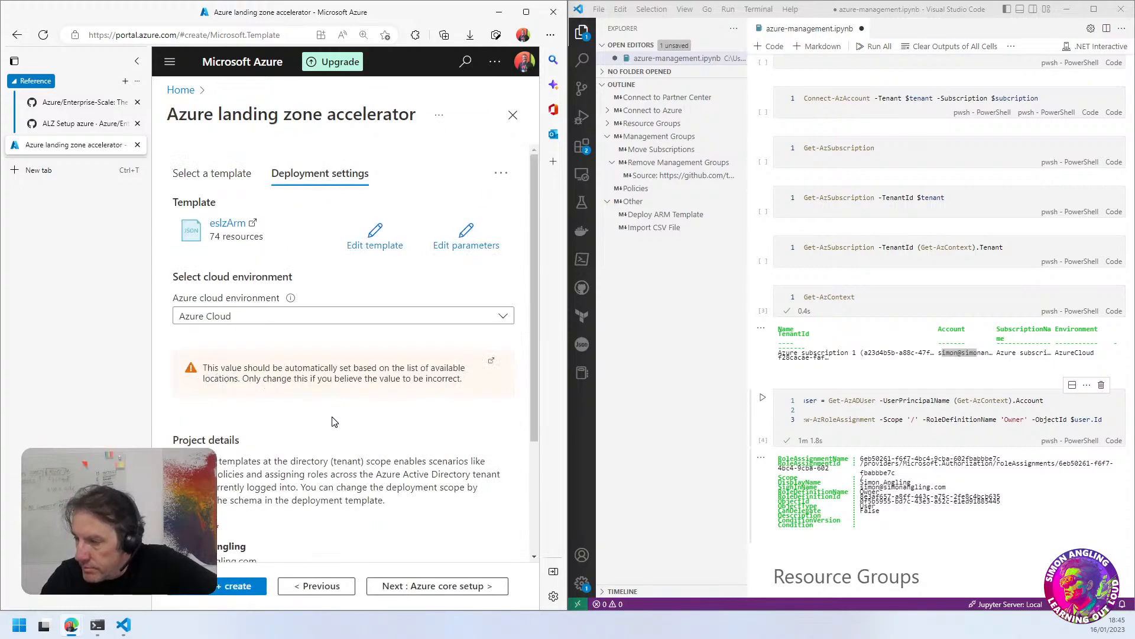
pyautogui.scroll(-3, 332, 421)
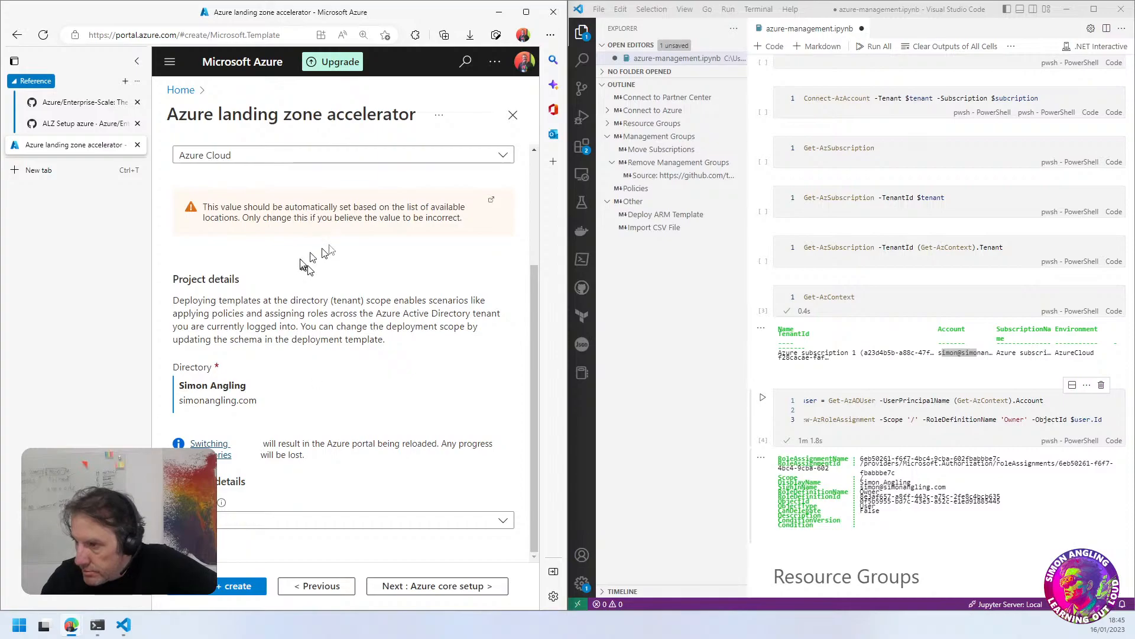
# Minimize the notebook window, maximize the browser window showing the landing zone accelerator, and collapse its vertical tab list
pyautogui.moveTo(569, 260)
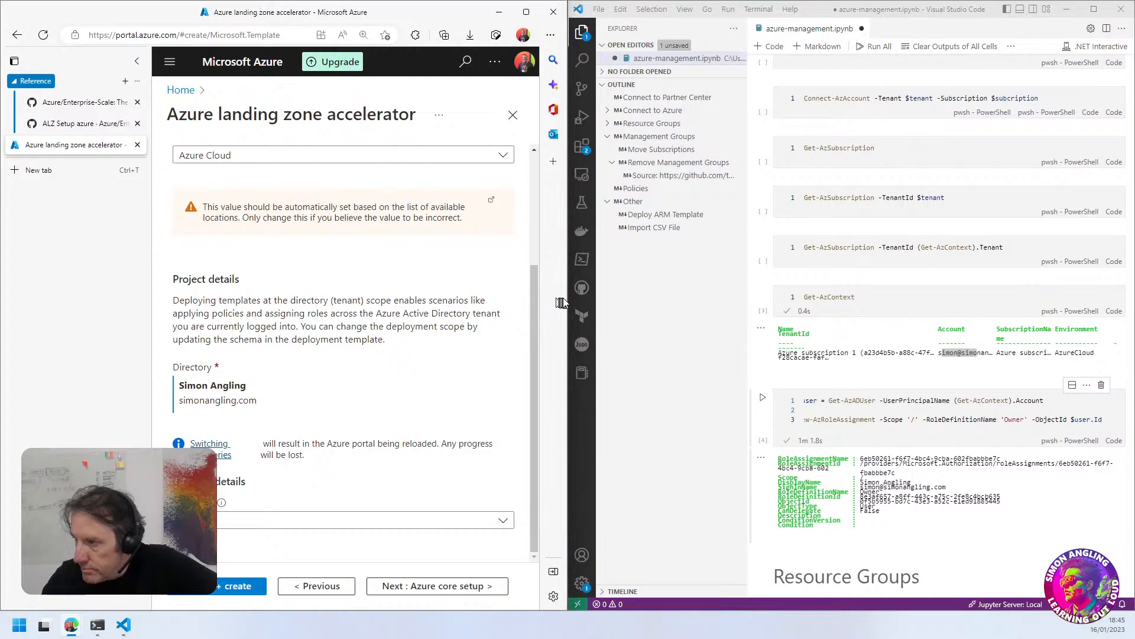
pyautogui.moveTo(567, 298); pyautogui.dragTo(760, 301)
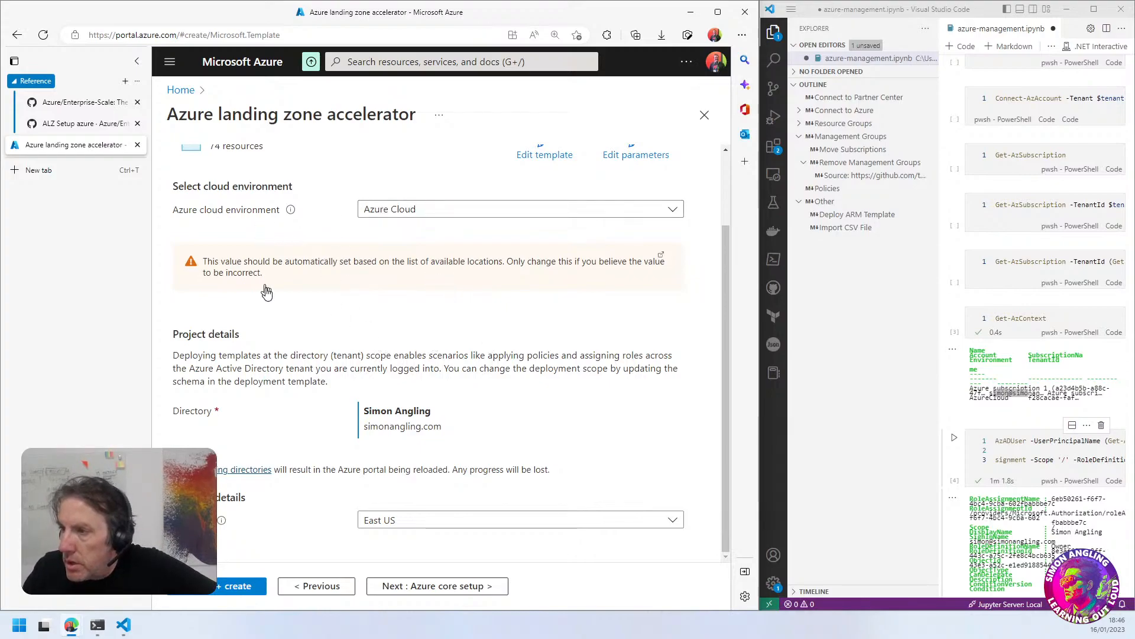
pyautogui.click(1067, 9)
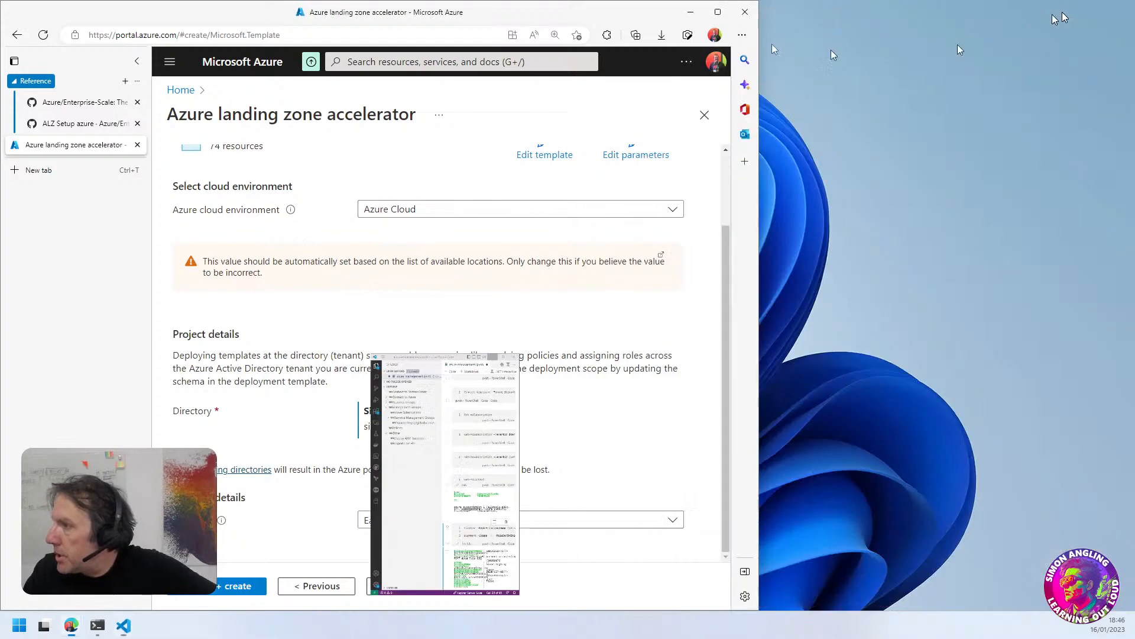
pyautogui.click(717, 12)
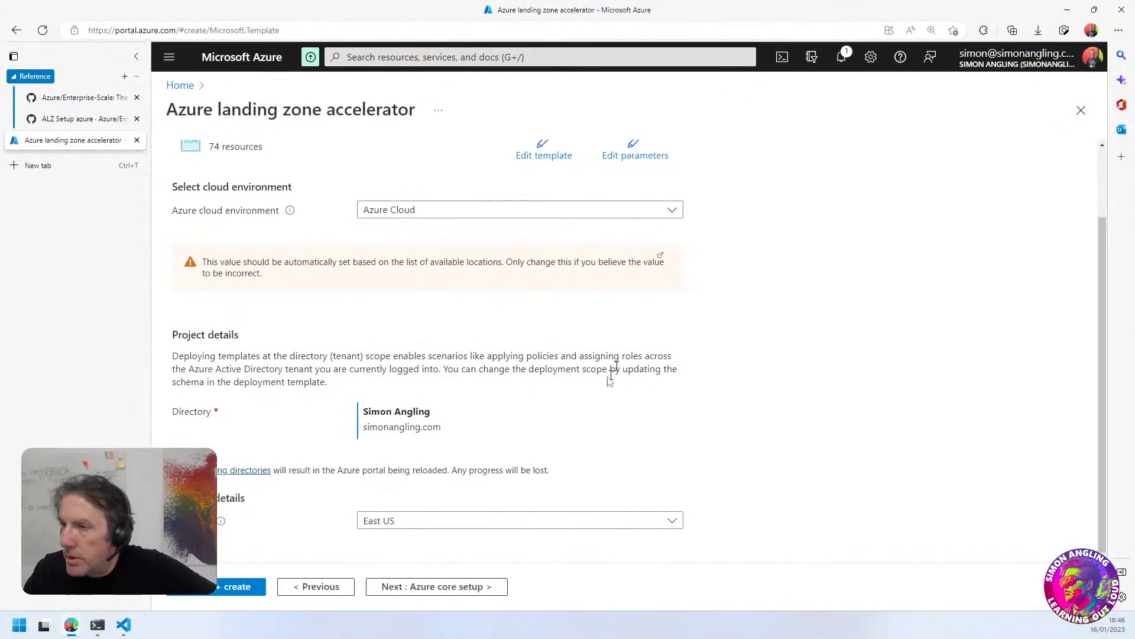
pyautogui.click(136, 56)
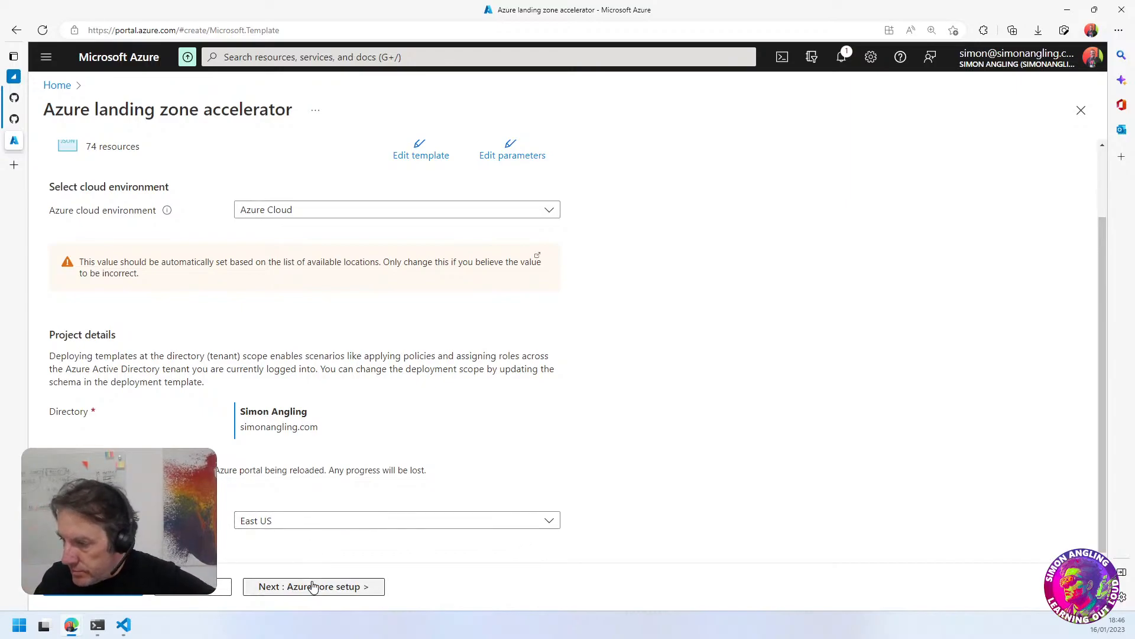
# Set the deployment region to South Africa North and continue to the Azure core setup page
pyautogui.click(304, 524)
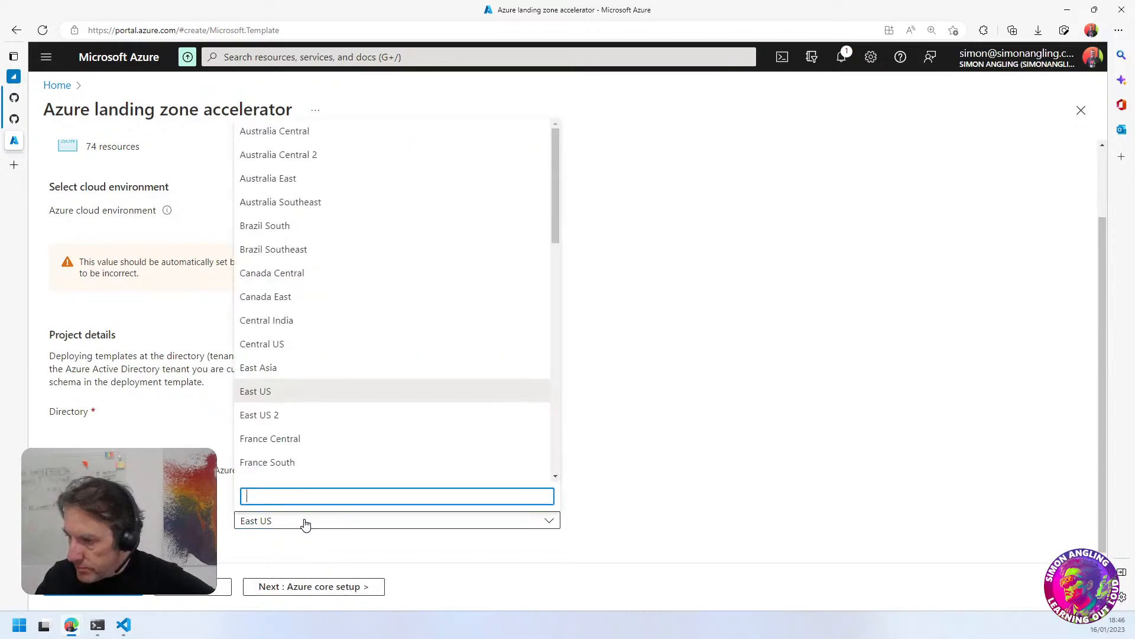
pyautogui.scroll(-3, 349, 414)
pyautogui.scroll(-5, 332, 426)
pyautogui.scroll(1, 332, 426)
pyautogui.click(284, 305)
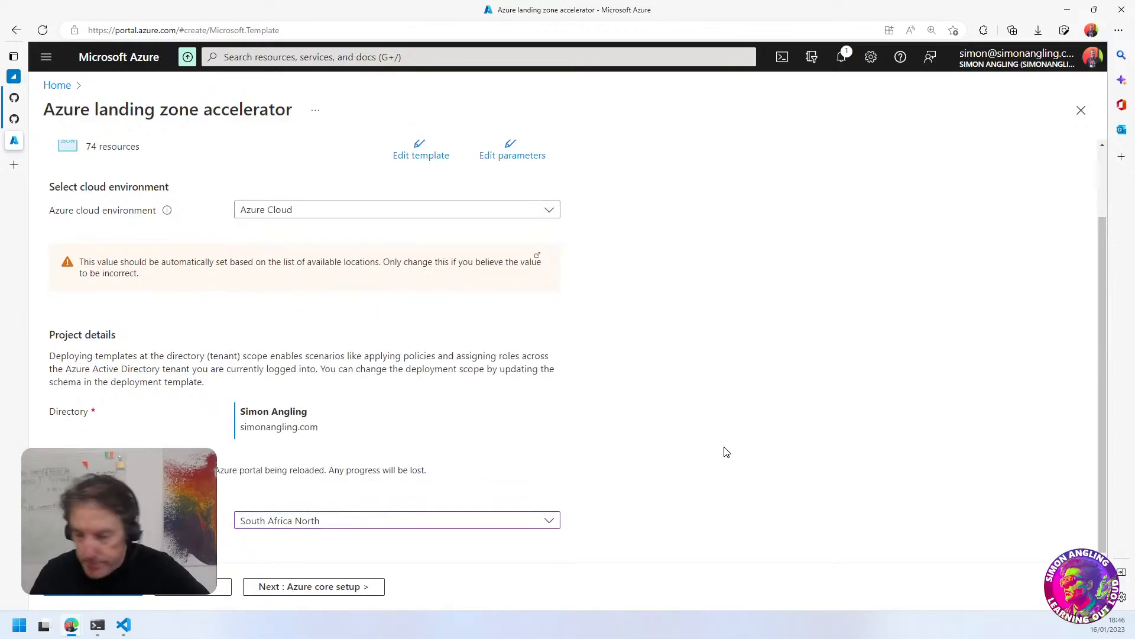
pyautogui.click(421, 526)
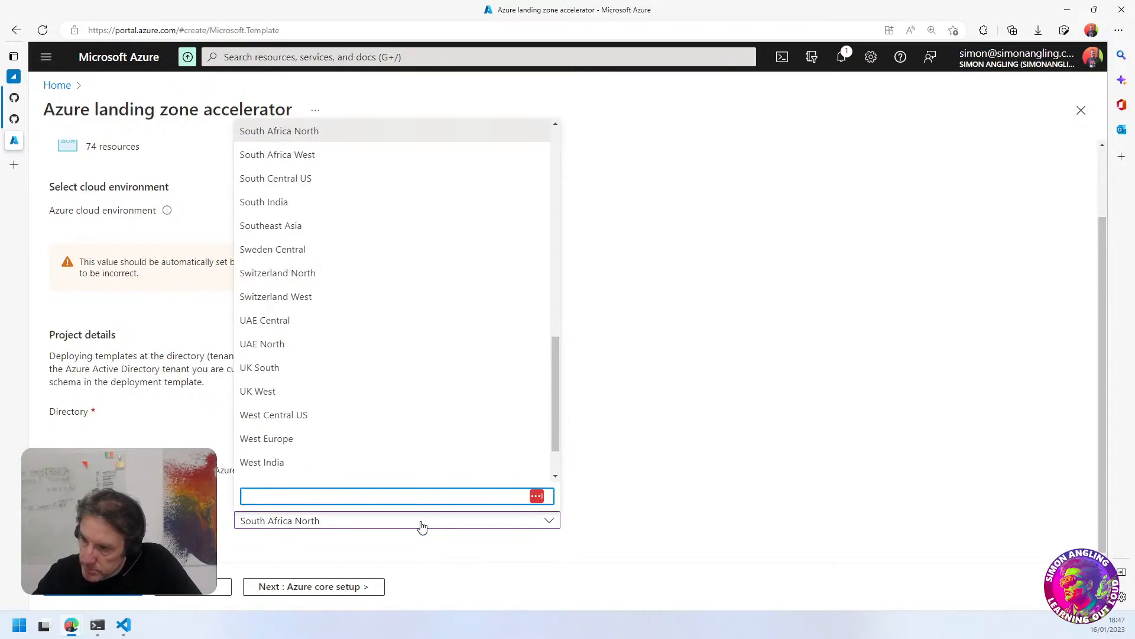
pyautogui.click(614, 518)
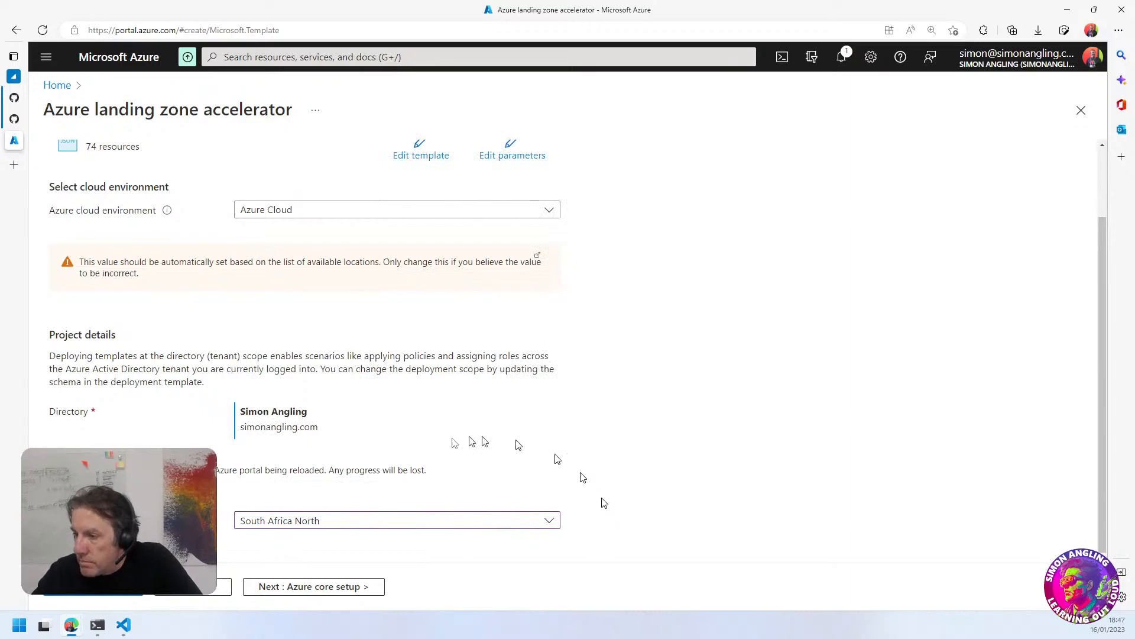
pyautogui.click(315, 589)
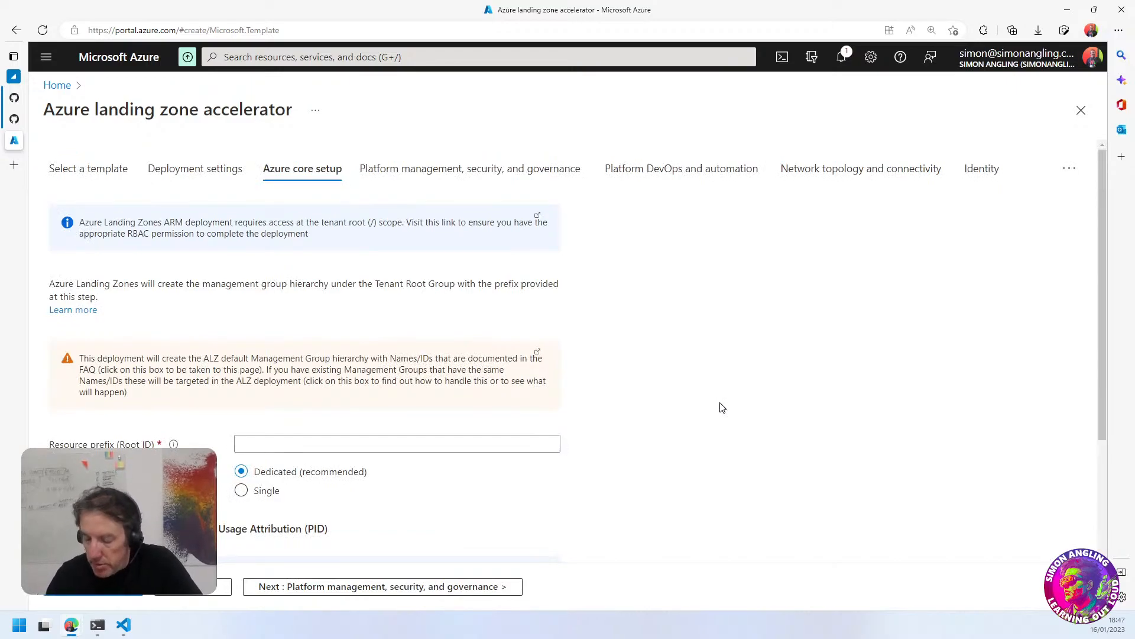
# Set the resource prefix (Root ID) to ALZ01 on the Azure core setup page
pyautogui.scroll(-1, 297, 460)
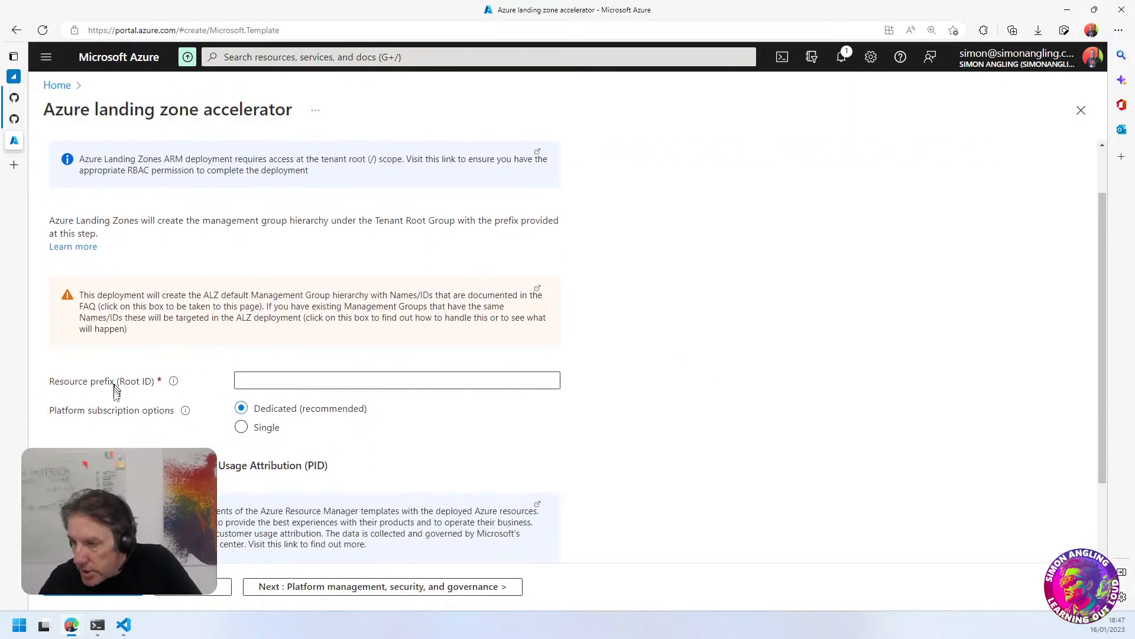
pyautogui.click(241, 382)
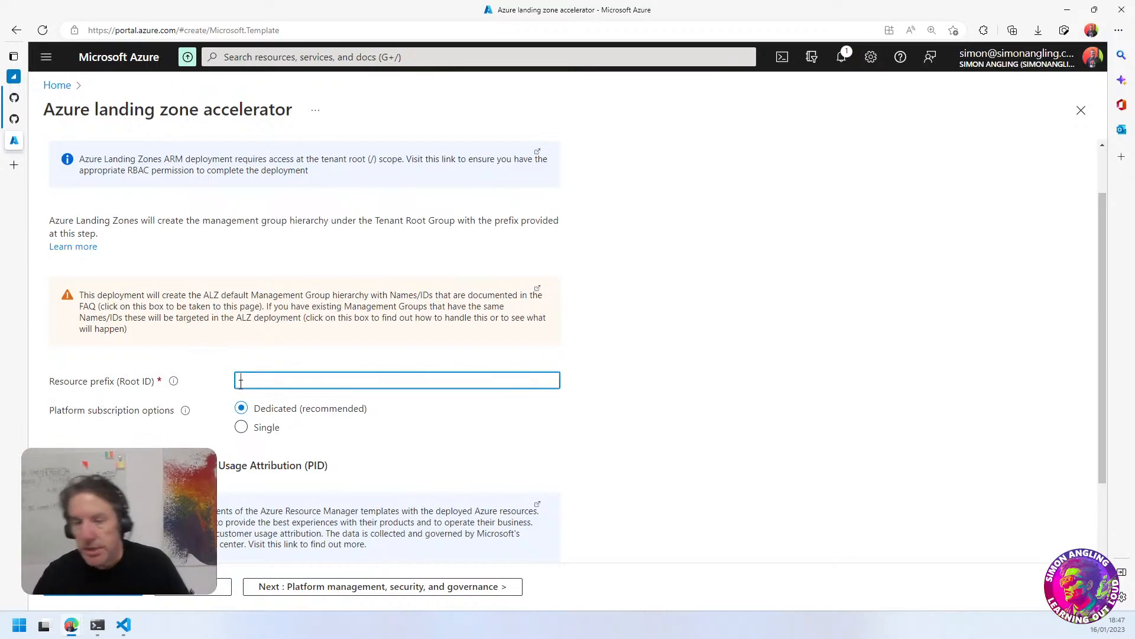
pyautogui.write('ALZ')
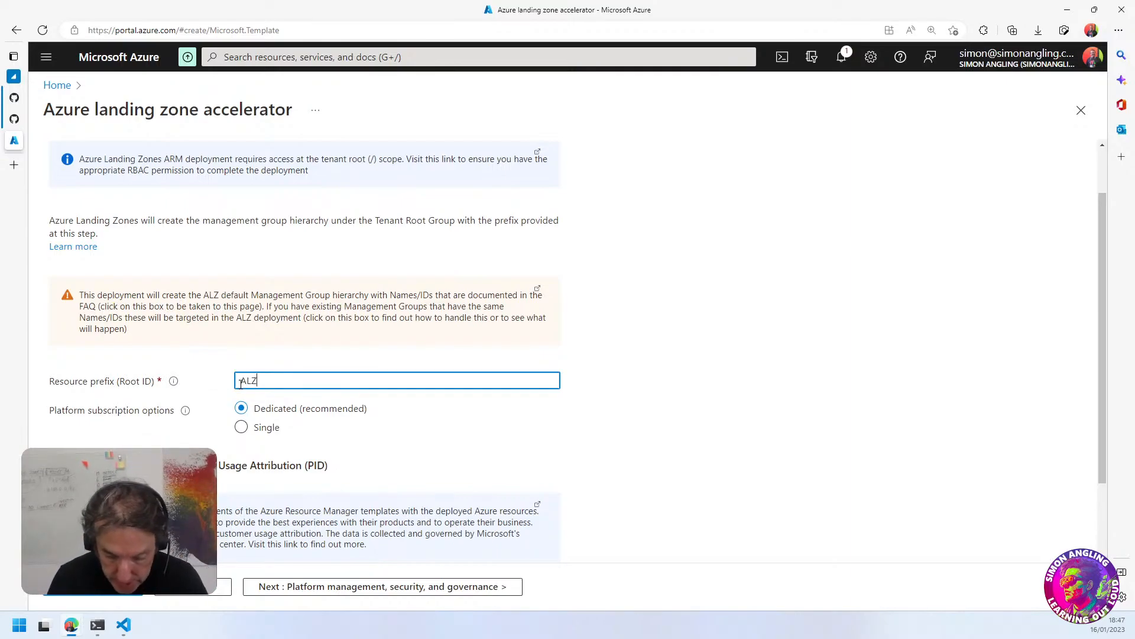
pyautogui.write('01')
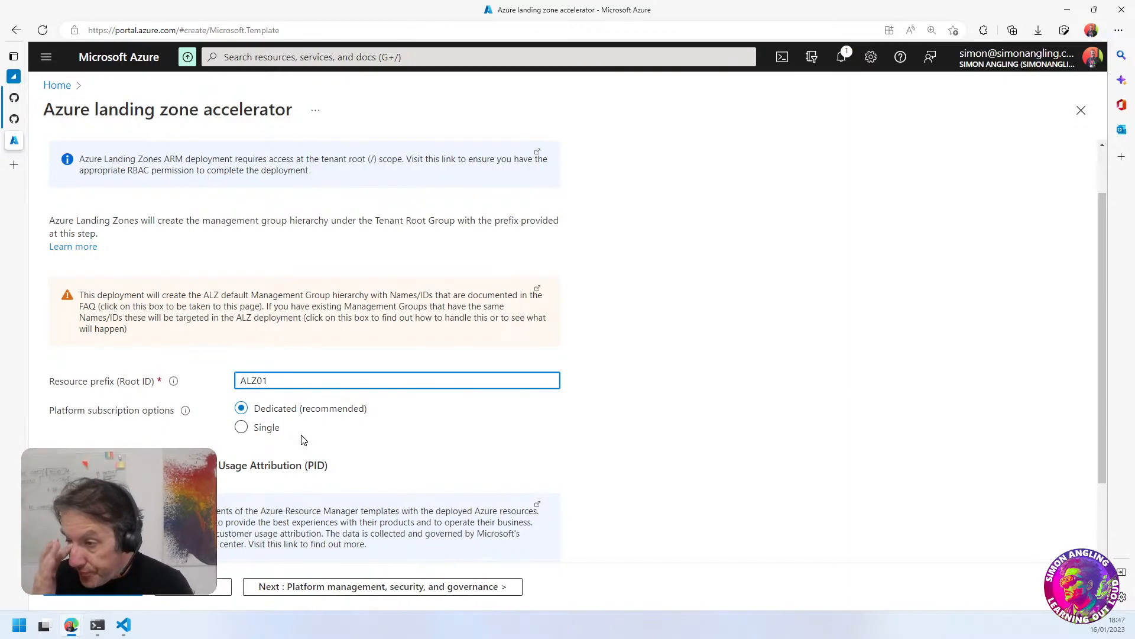
# Choose the Single platform subscription option and select Azure subscription 1 as the platform subscription
pyautogui.moveTo(90, 414); pyautogui.dragTo(141, 420)
pyautogui.click(373, 431)
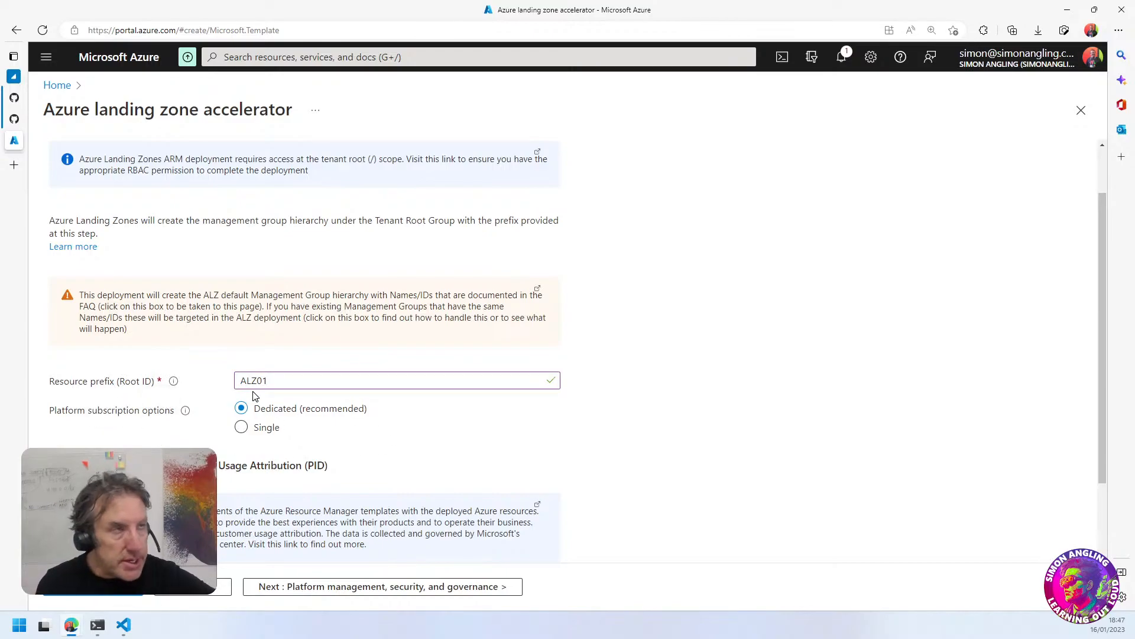
pyautogui.click(242, 428)
pyautogui.scroll(-3, 325, 423)
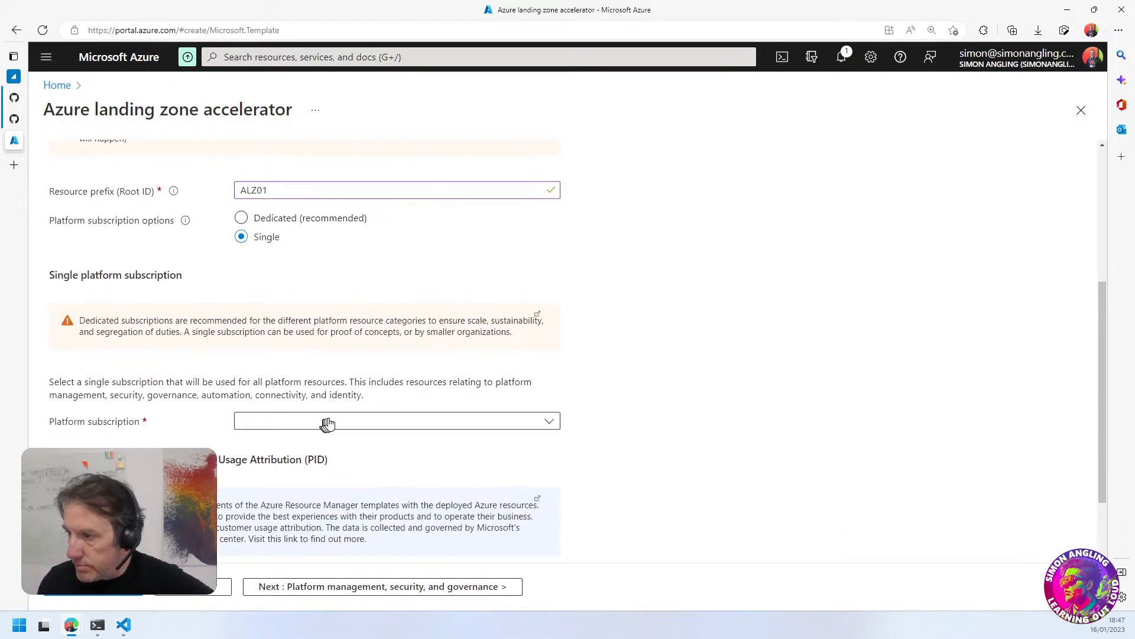
pyautogui.click(326, 423)
pyautogui.click(326, 487)
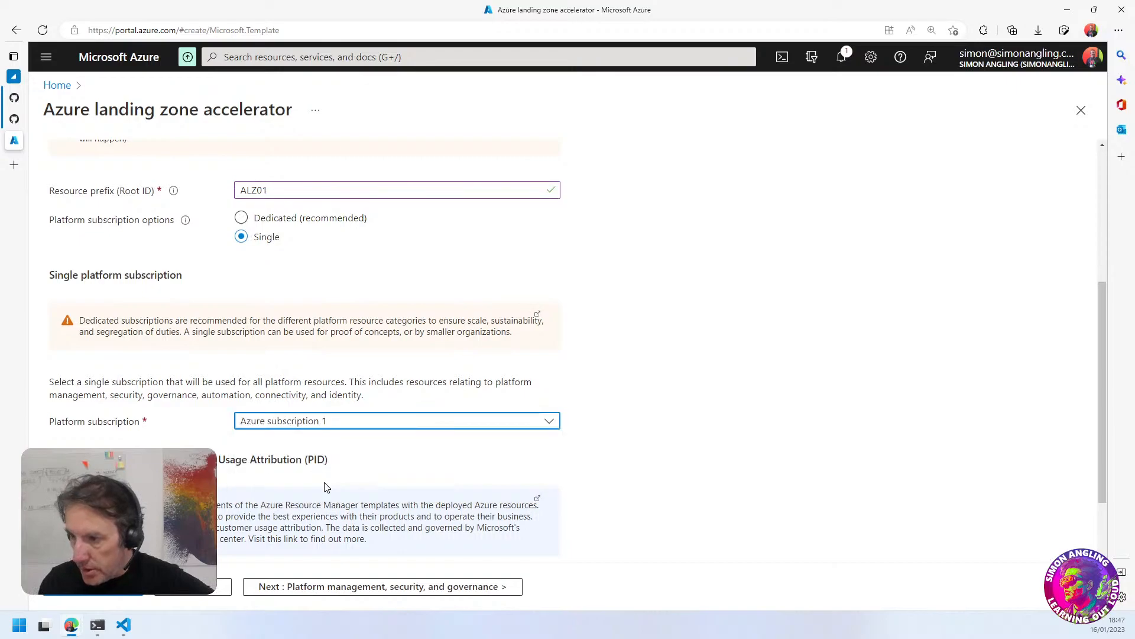
pyautogui.moveTo(259, 383); pyautogui.dragTo(392, 392)
pyautogui.click(408, 394)
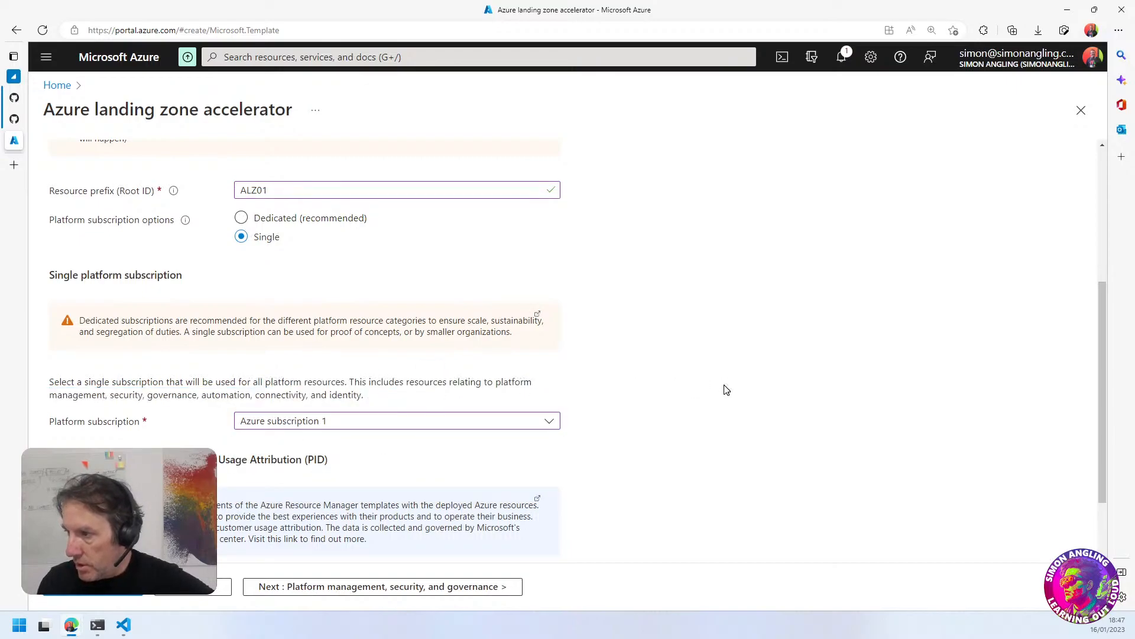
# Review the telemetry tracking setting and continue to the platform management, security, and governance page
pyautogui.scroll(-2, 727, 390)
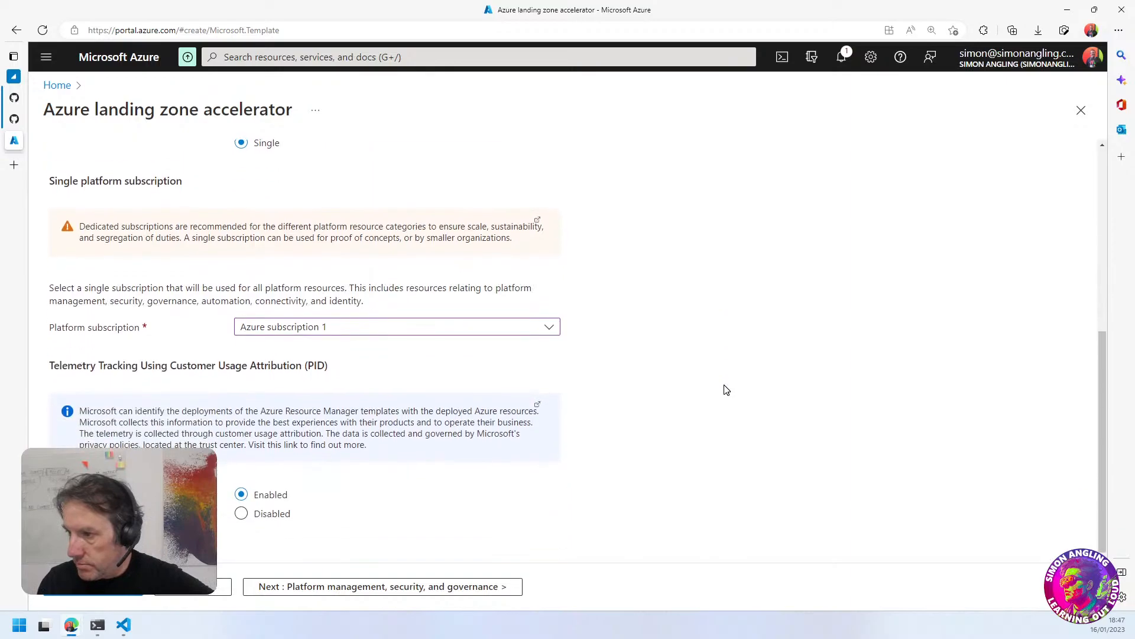
pyautogui.moveTo(103, 365); pyautogui.dragTo(266, 365)
pyautogui.click(259, 363)
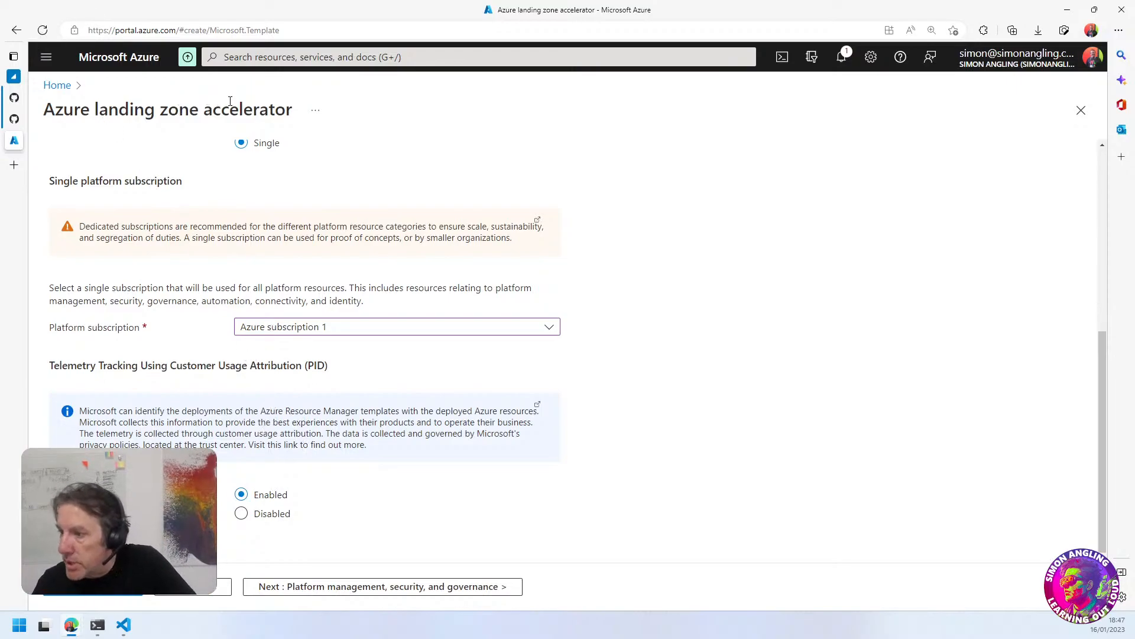
pyautogui.click(368, 586)
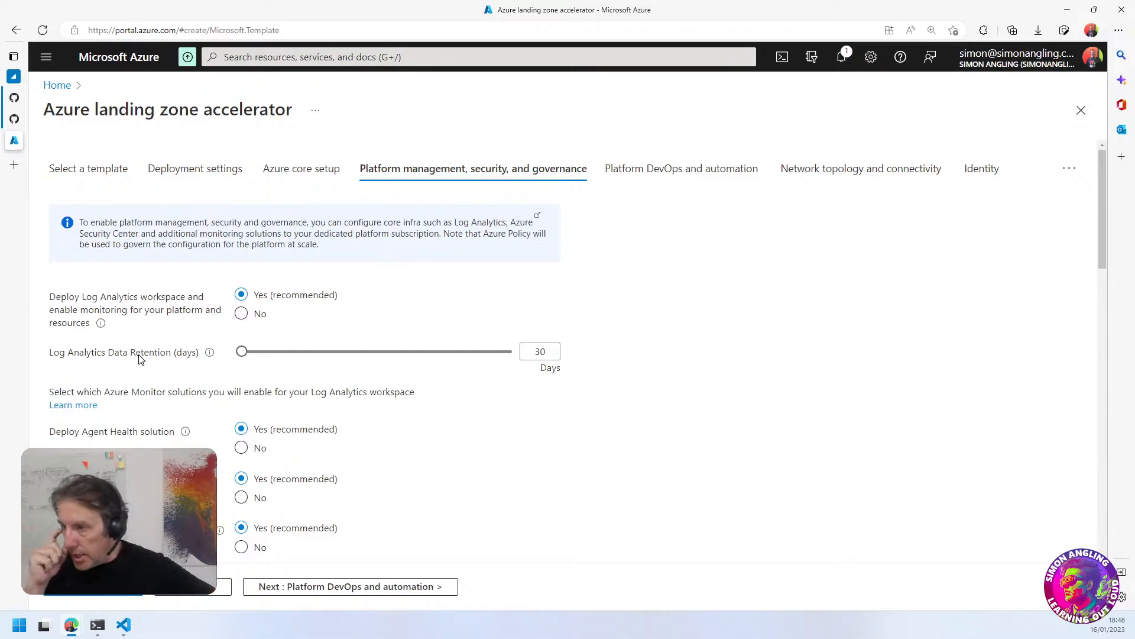
# Review the Log Analytics retention setting and the Agent Health, Change Tracking, Update Management and VM Insights solution options
pyautogui.moveTo(241, 352); pyautogui.dragTo(233, 381)
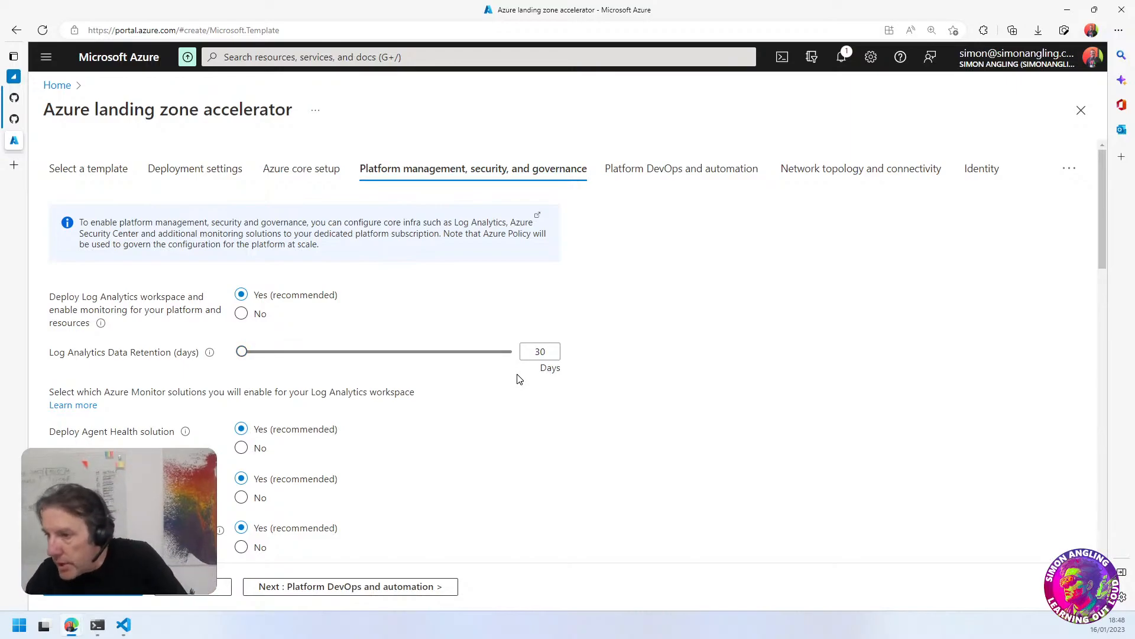
pyautogui.scroll(-2, 485, 453)
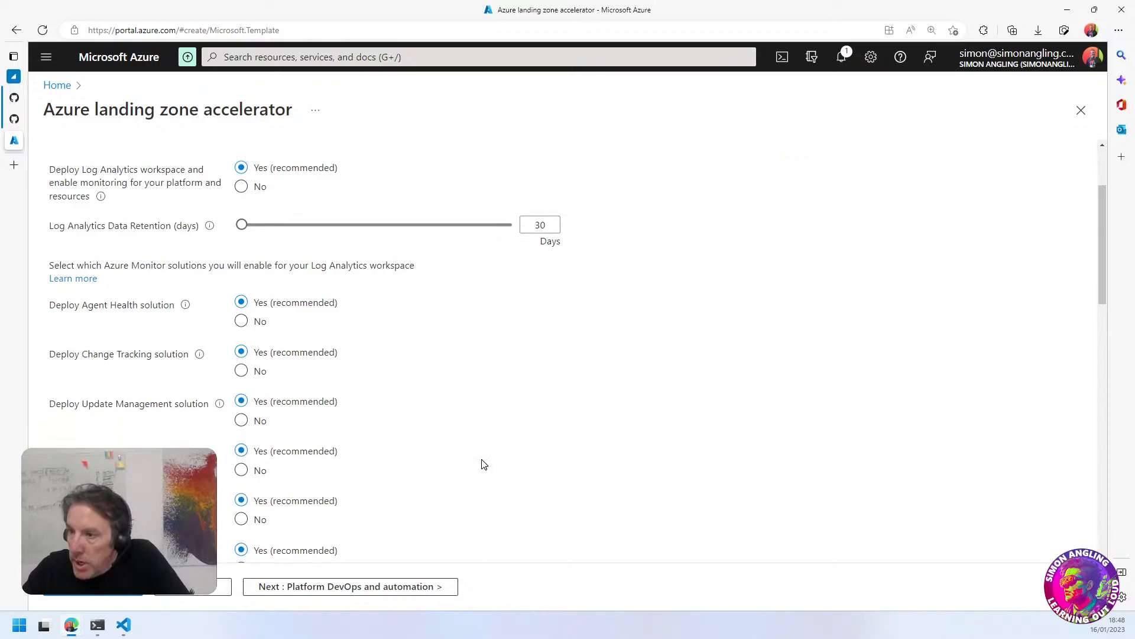
pyautogui.moveTo(51, 265); pyautogui.dragTo(376, 262)
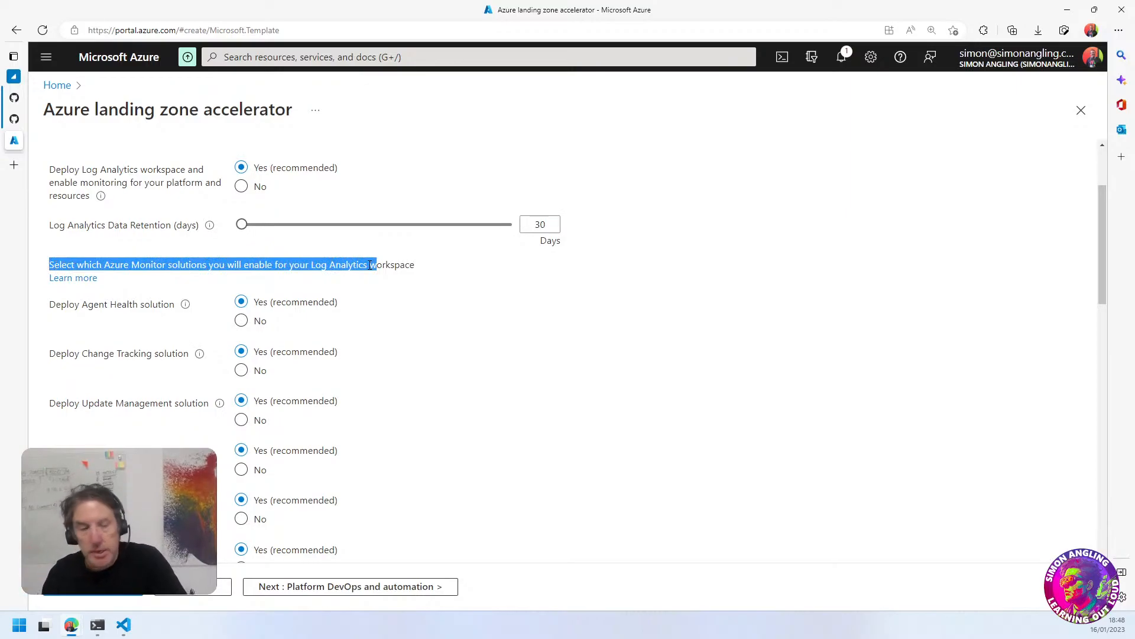
pyautogui.click(461, 306)
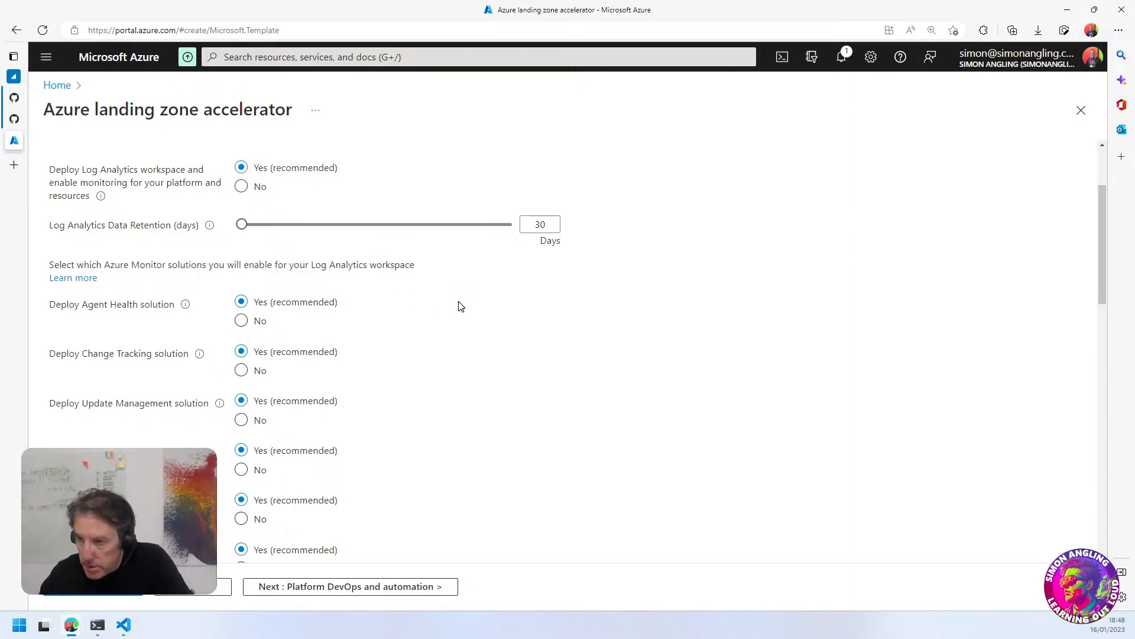
pyautogui.moveTo(82, 305); pyautogui.dragTo(123, 305)
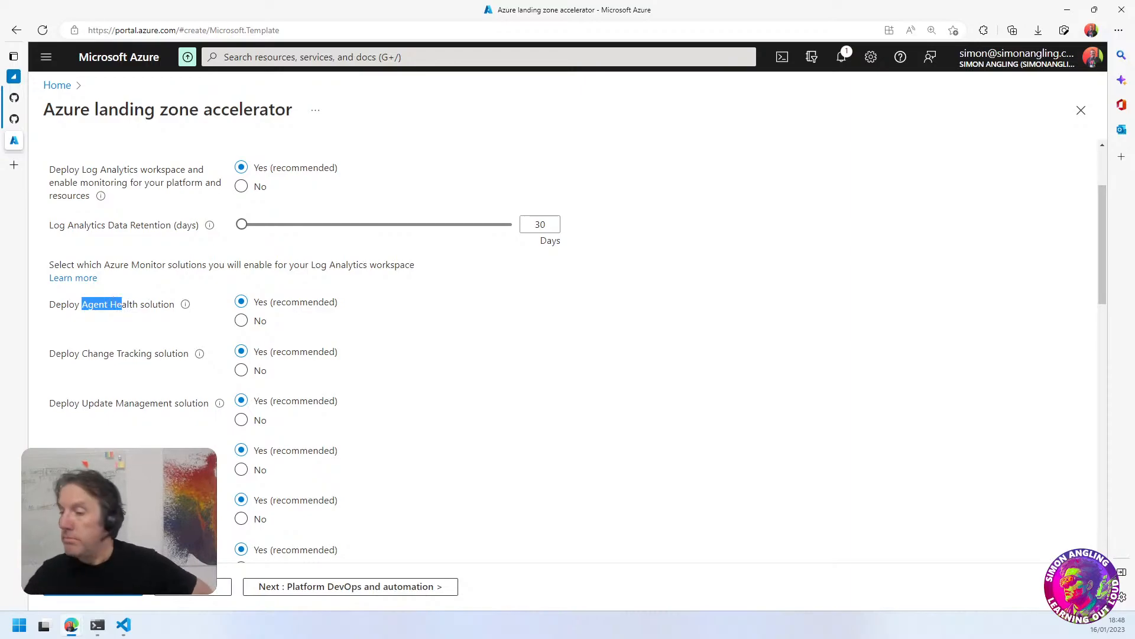
pyautogui.moveTo(93, 355); pyautogui.dragTo(125, 358)
pyautogui.moveTo(114, 406); pyautogui.dragTo(161, 409)
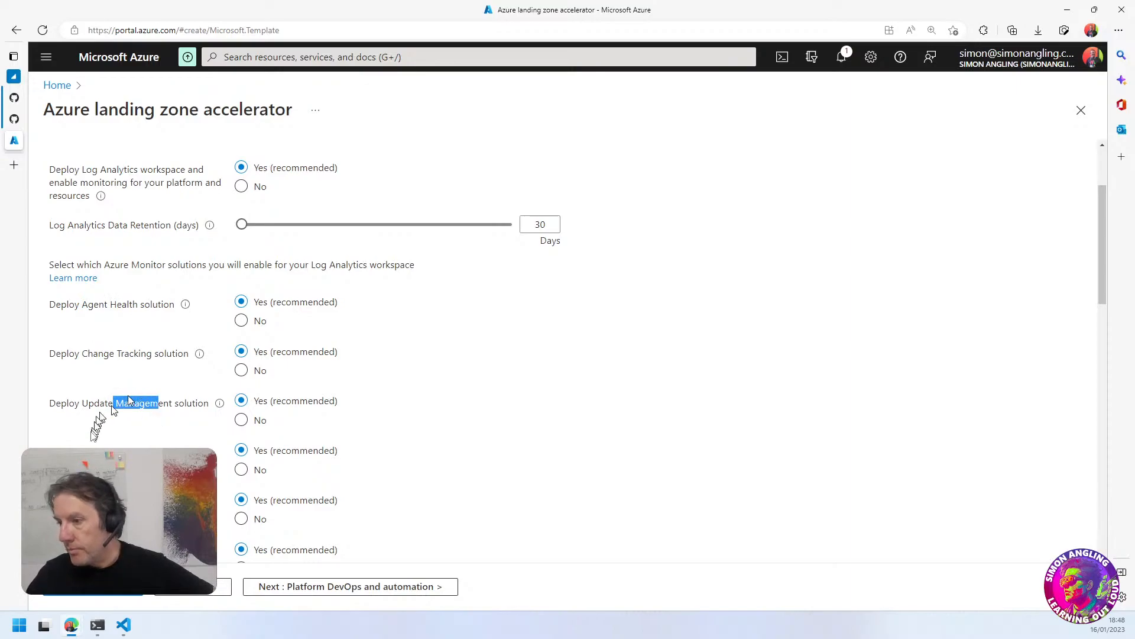
pyautogui.moveTo(88, 453); pyautogui.dragTo(132, 454)
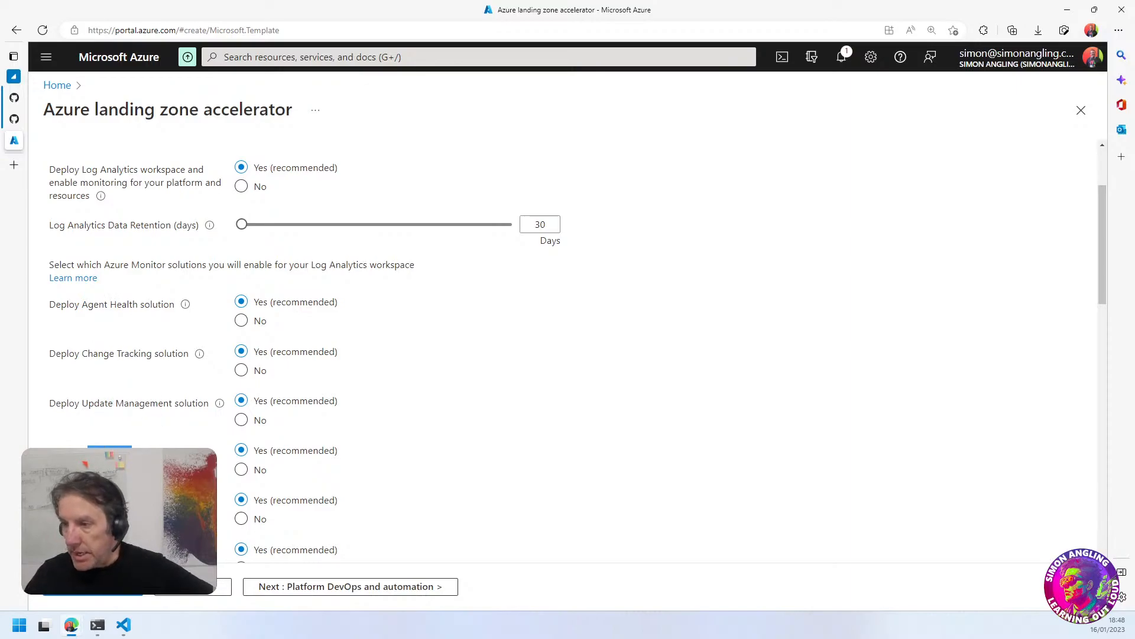
pyautogui.moveTo(98, 354); pyautogui.dragTo(121, 355)
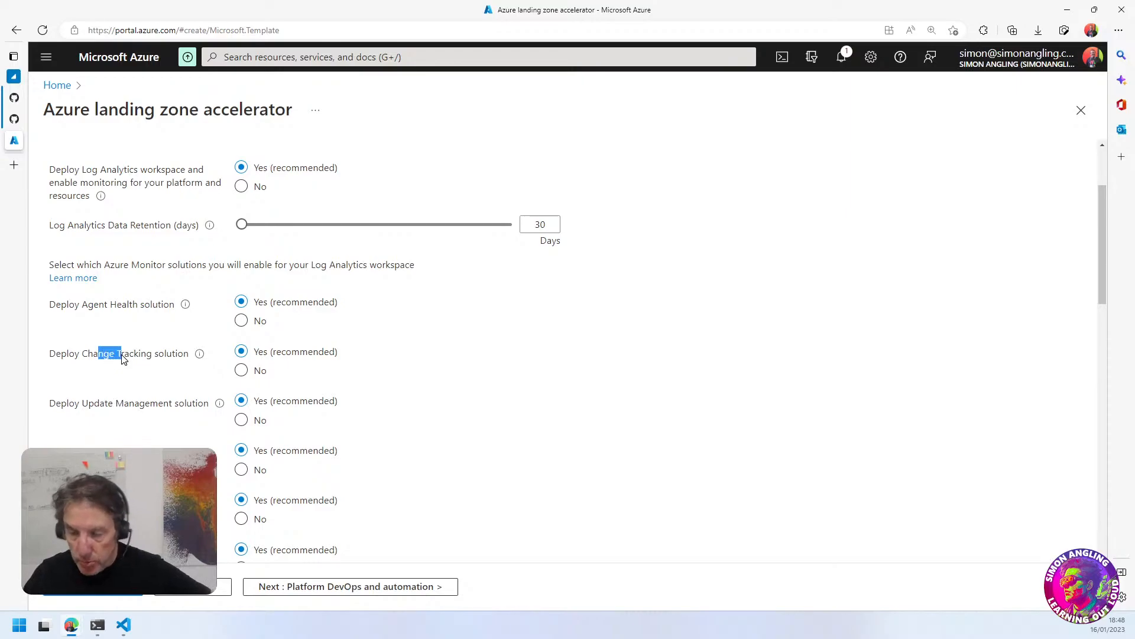
pyautogui.moveTo(94, 404); pyautogui.dragTo(126, 403)
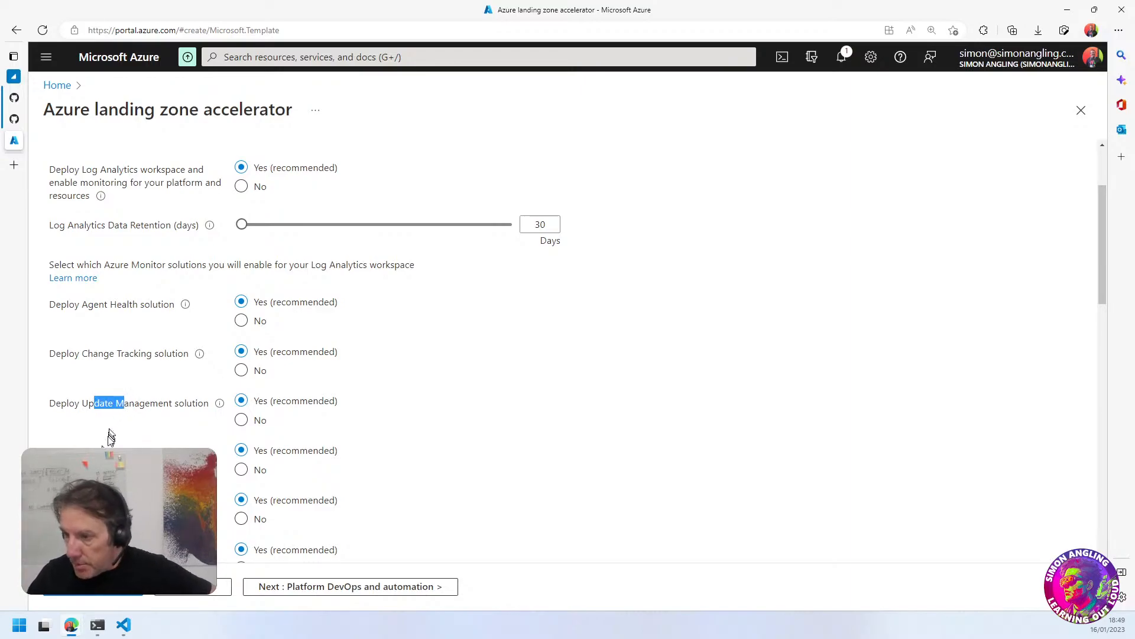
pyautogui.click(109, 452)
pyautogui.moveTo(88, 452); pyautogui.dragTo(124, 452)
# Review the Service Map, SQL Assessment, SQL Vulnerability Assessment and SQL Advanced Threat Protection solution options
pyautogui.scroll(-2, 88, 378)
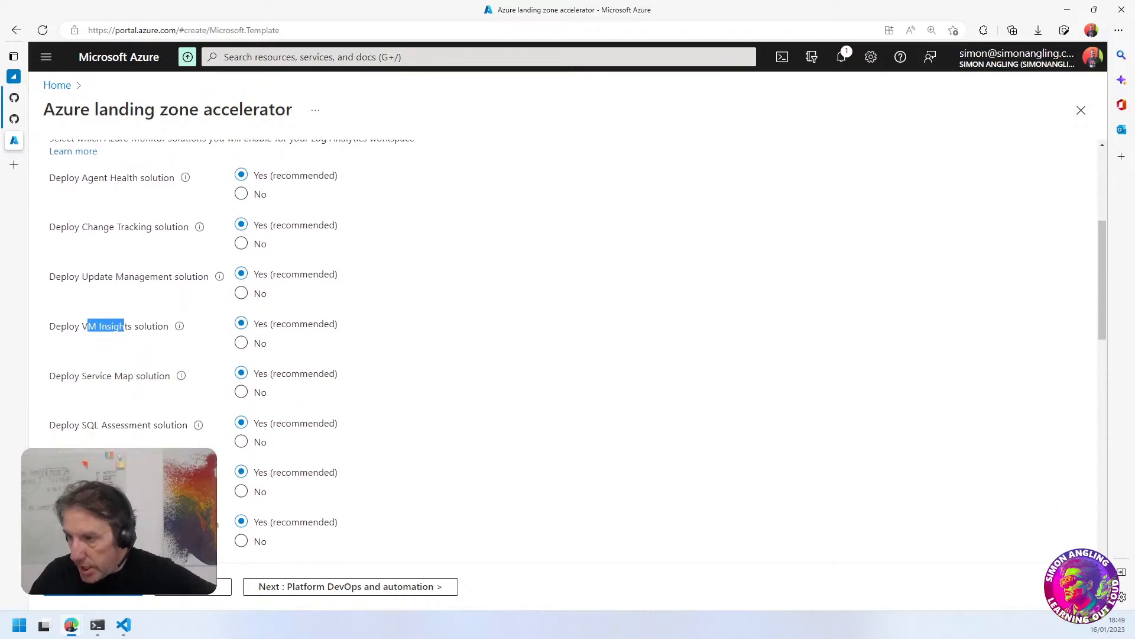
pyautogui.moveTo(88, 375); pyautogui.dragTo(108, 376)
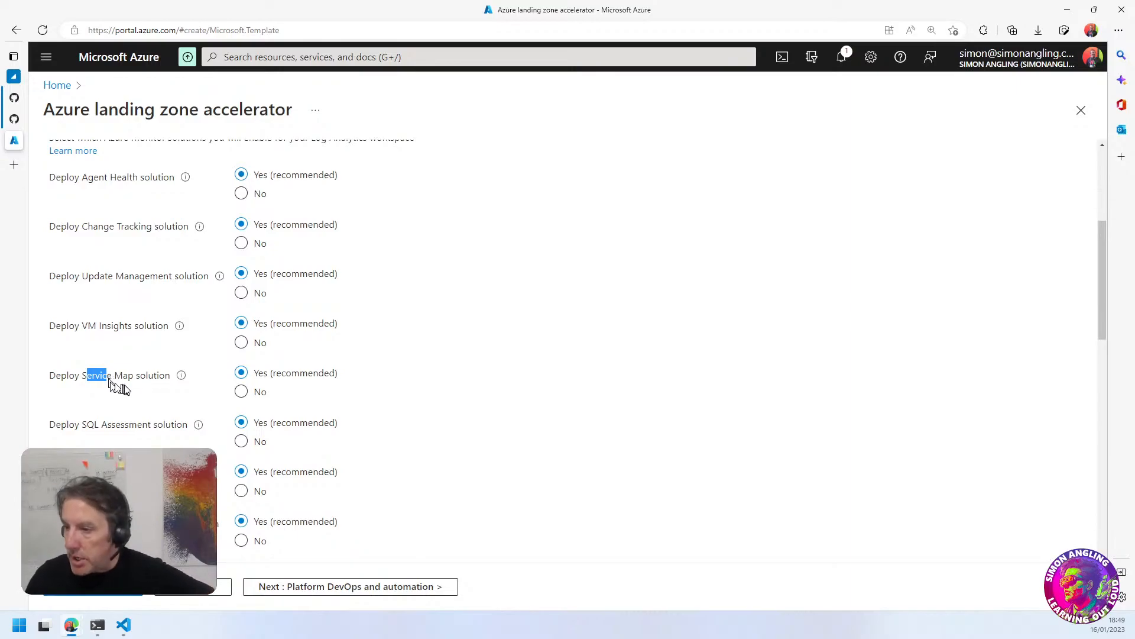
pyautogui.click(111, 432)
pyautogui.moveTo(95, 426); pyautogui.dragTo(121, 426)
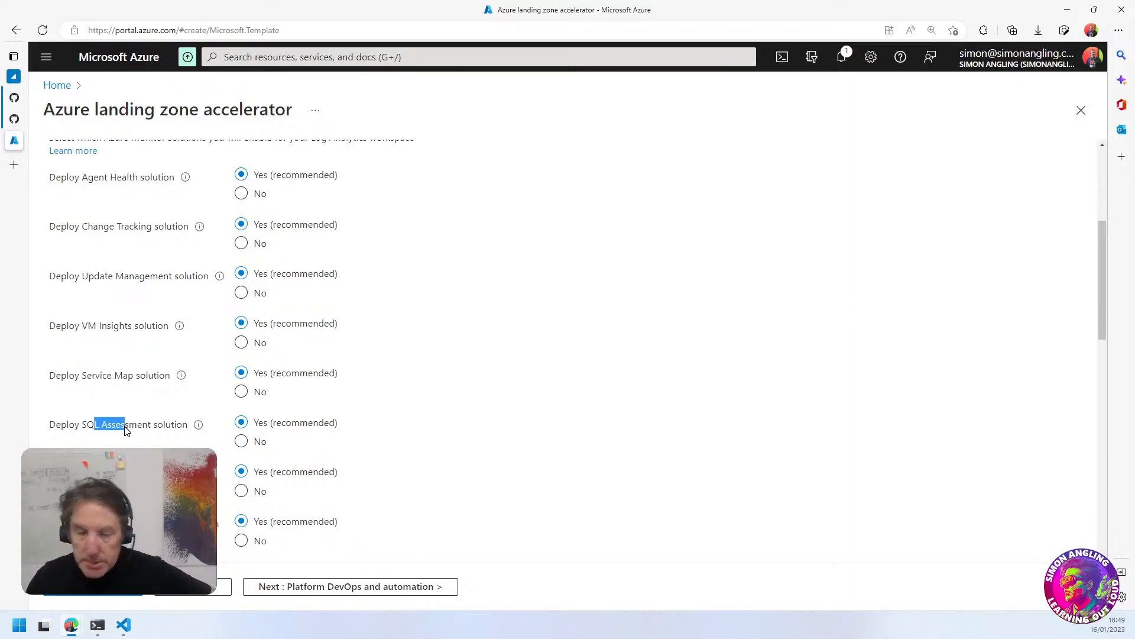
pyautogui.scroll(-1, 126, 432)
pyautogui.click(94, 414)
pyautogui.moveTo(94, 413); pyautogui.dragTo(127, 431)
pyautogui.scroll(-2, 129, 437)
pyautogui.scroll(-1, 132, 443)
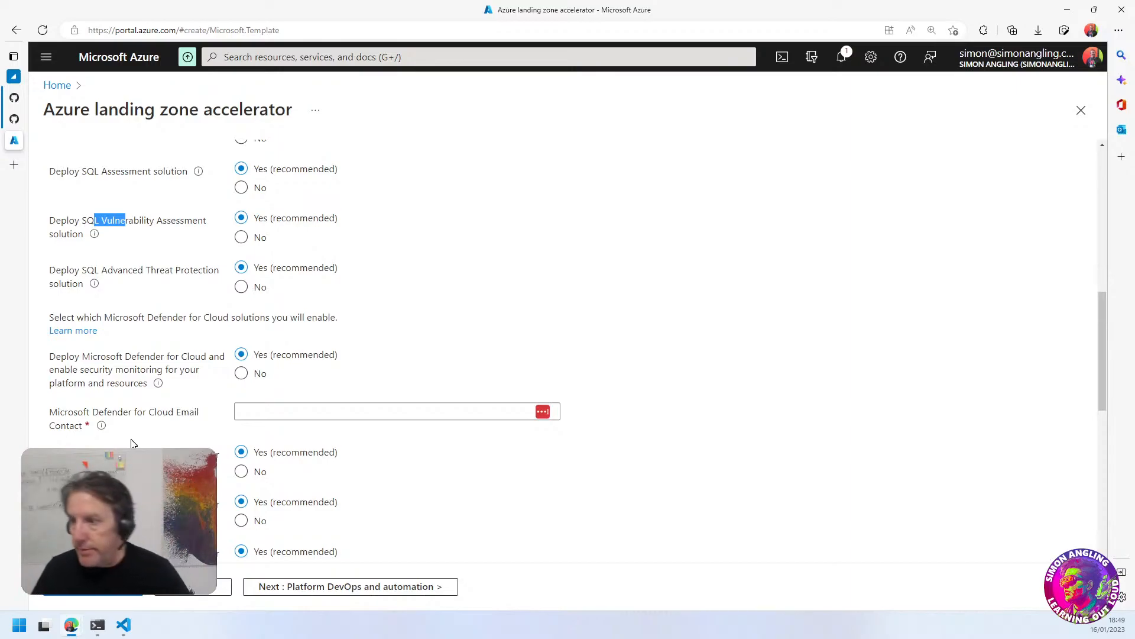
pyautogui.click(93, 231)
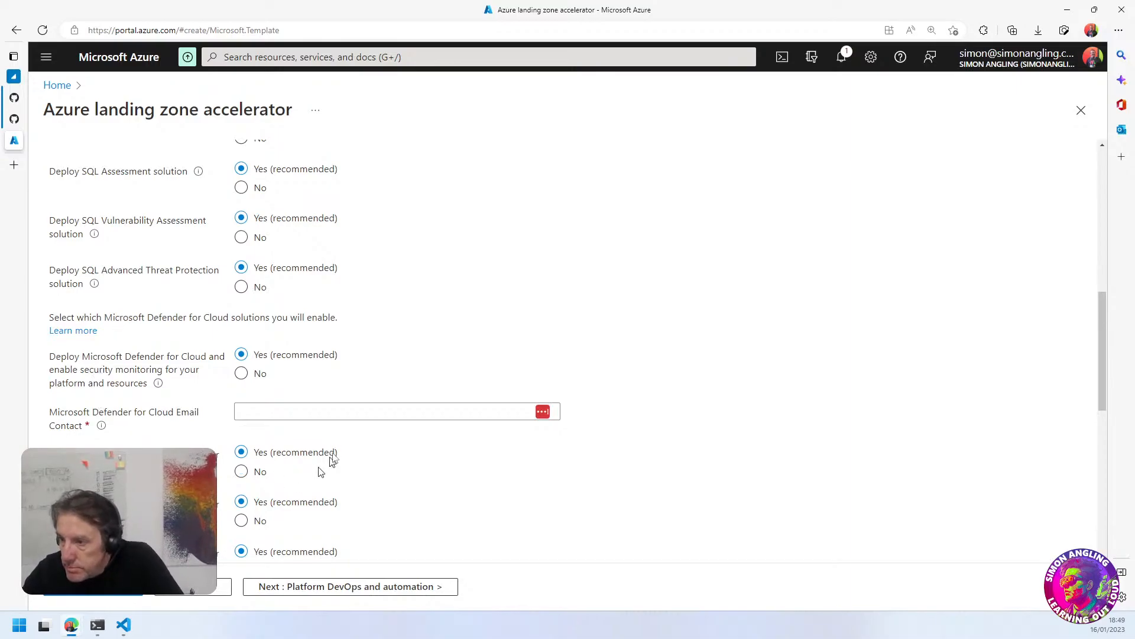
# Fill in the Microsoft Defender for Cloud email contact with the signed-in account's saved email address
pyautogui.click(254, 419)
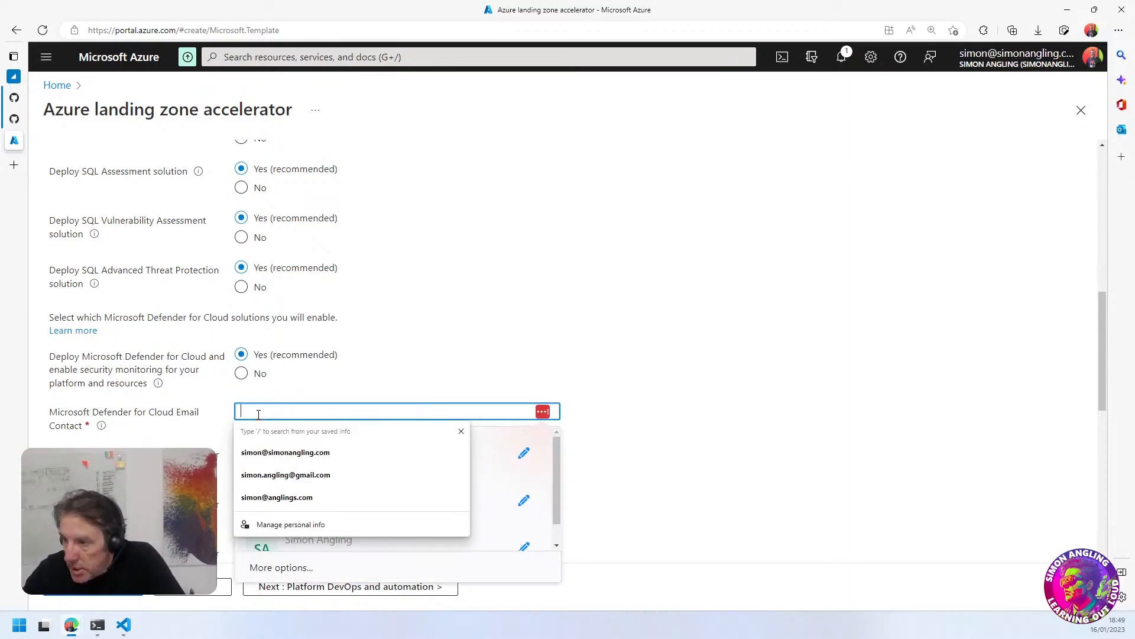
pyautogui.click(261, 451)
pyautogui.click(709, 318)
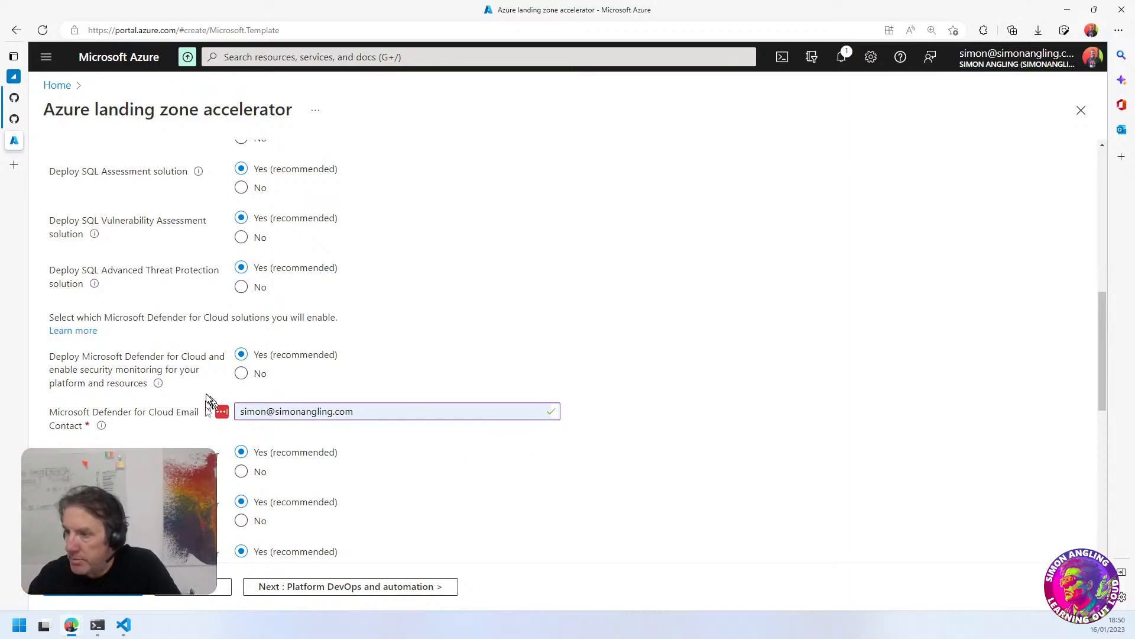
# Review the Microsoft Defender for Cloud options for servers, open-source relational databases, Cosmos DB and AppServices
pyautogui.scroll(-2, 403, 477)
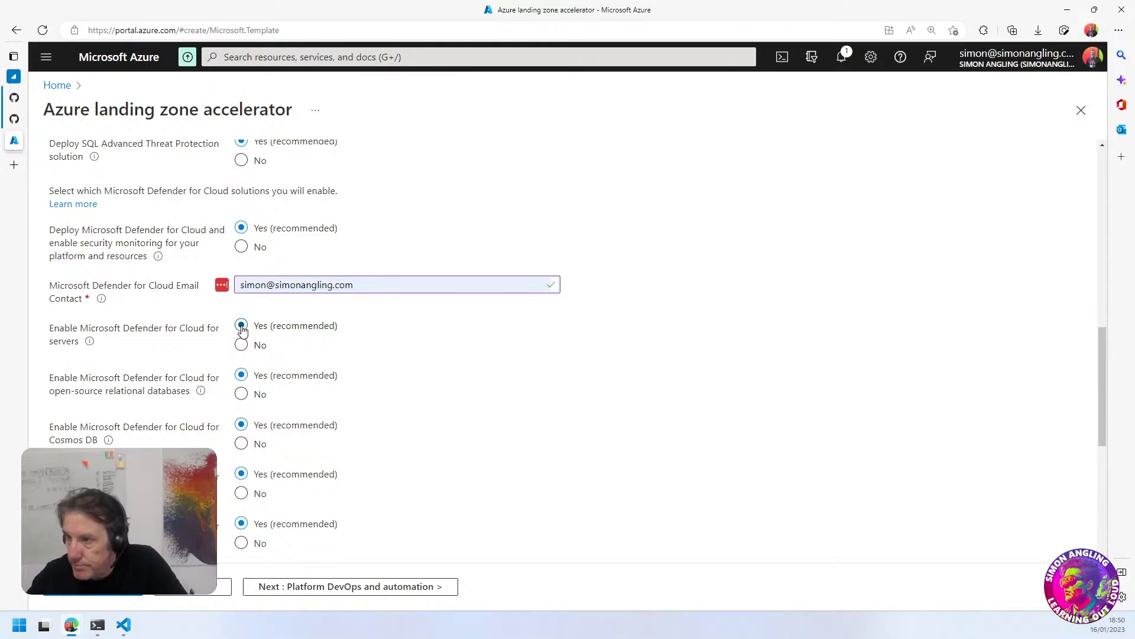
pyautogui.moveTo(174, 190); pyautogui.dragTo(208, 191)
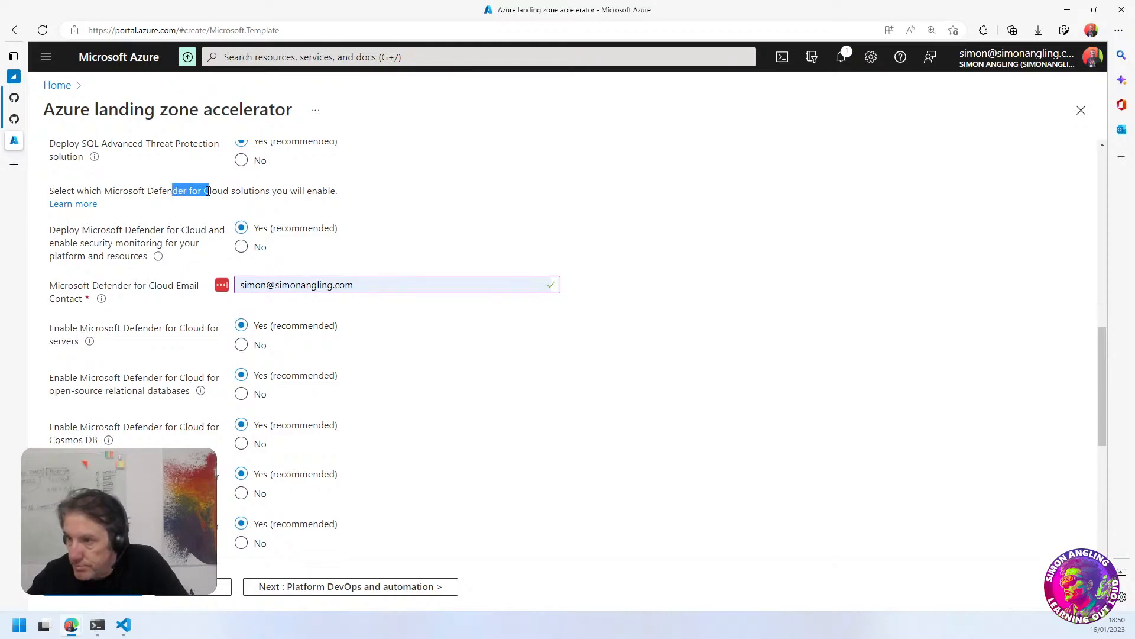
pyautogui.click(354, 195)
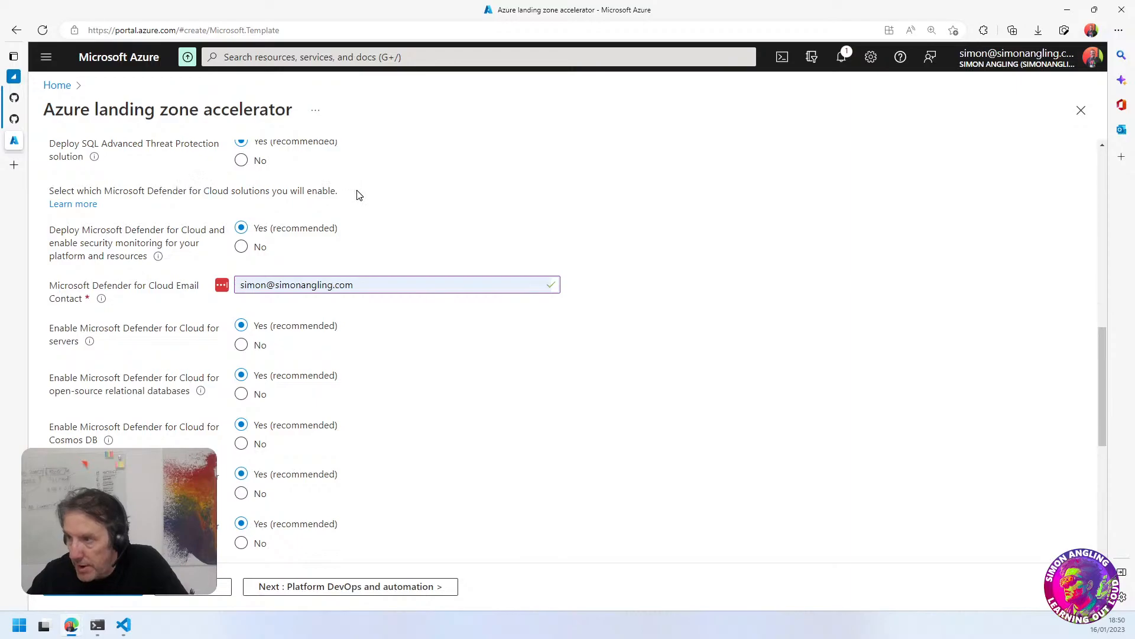
pyautogui.scroll(-1, 391, 417)
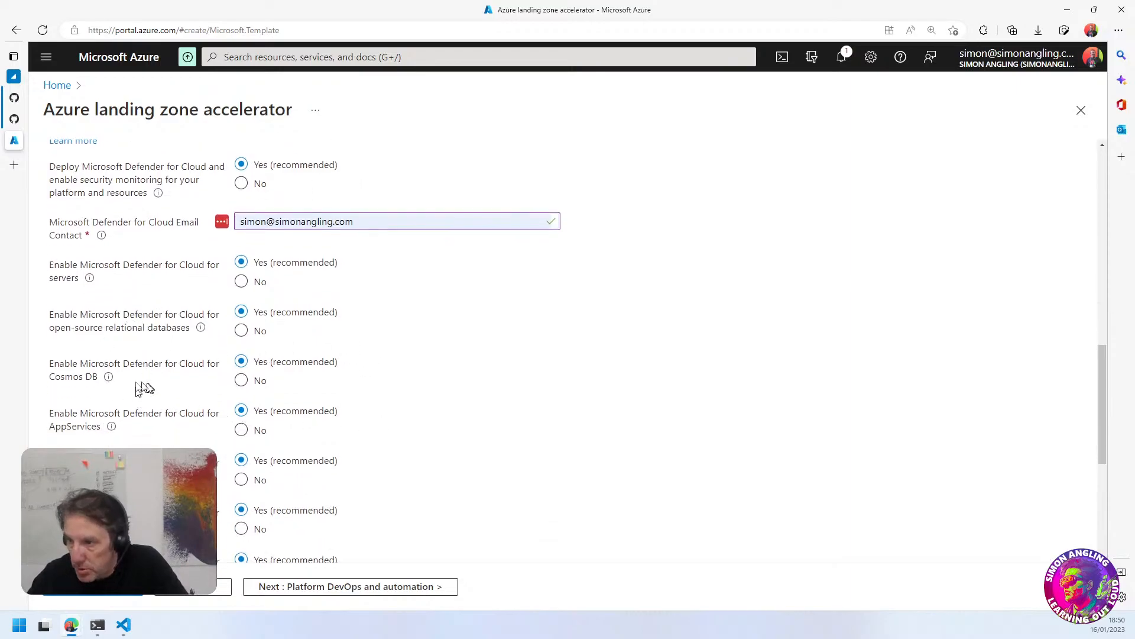
pyautogui.moveTo(77, 363); pyautogui.dragTo(168, 363)
pyautogui.moveTo(114, 412); pyautogui.dragTo(168, 413)
pyautogui.click(402, 423)
# Review the remaining Microsoft Defender for Cloud options, including Key Vault, Azure Resource Manager and DNS
pyautogui.scroll(-5, 467, 383)
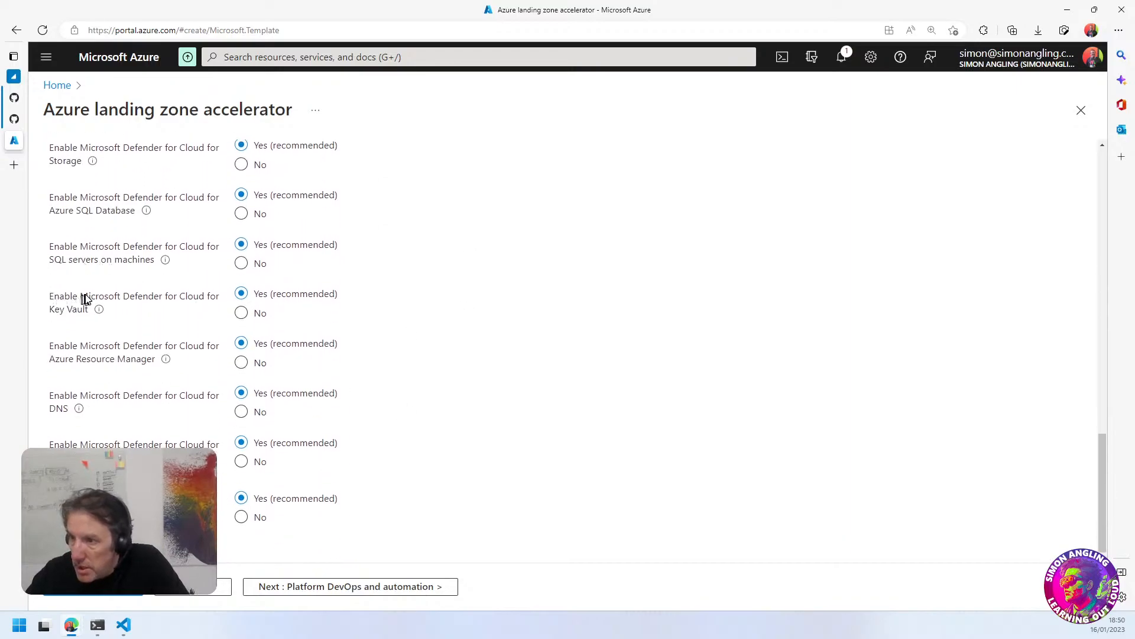
pyautogui.moveTo(88, 296); pyautogui.dragTo(163, 296)
pyautogui.click(426, 308)
pyautogui.moveTo(129, 345); pyautogui.dragTo(162, 346)
pyautogui.click(424, 355)
pyautogui.moveTo(95, 395); pyautogui.dragTo(142, 396)
pyautogui.click(278, 431)
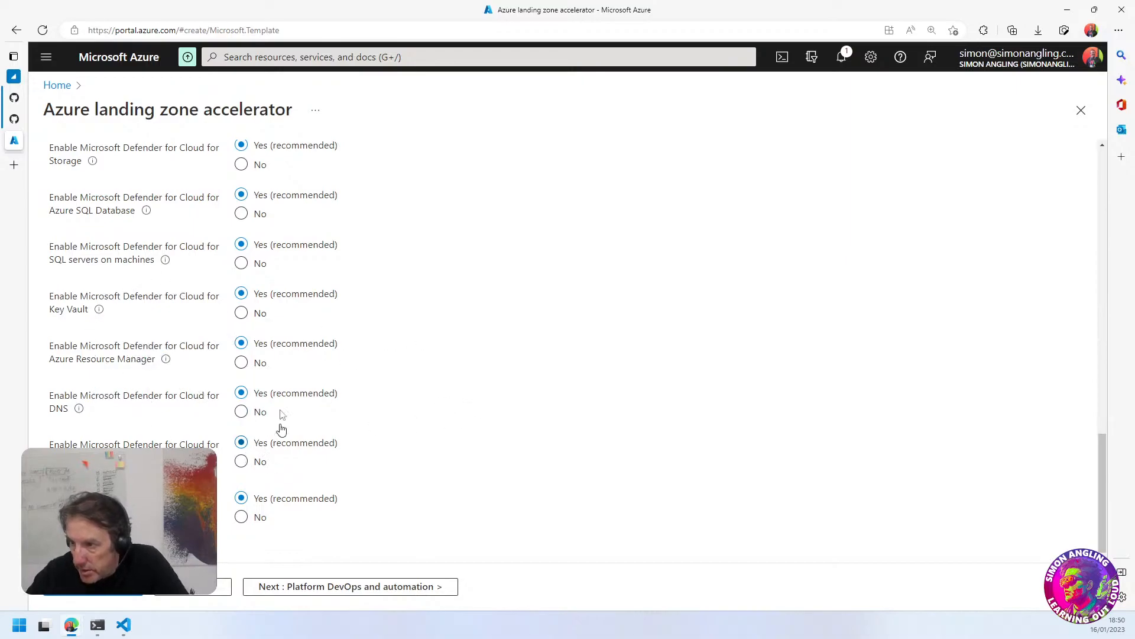
pyautogui.moveTo(113, 444); pyautogui.dragTo(222, 443)
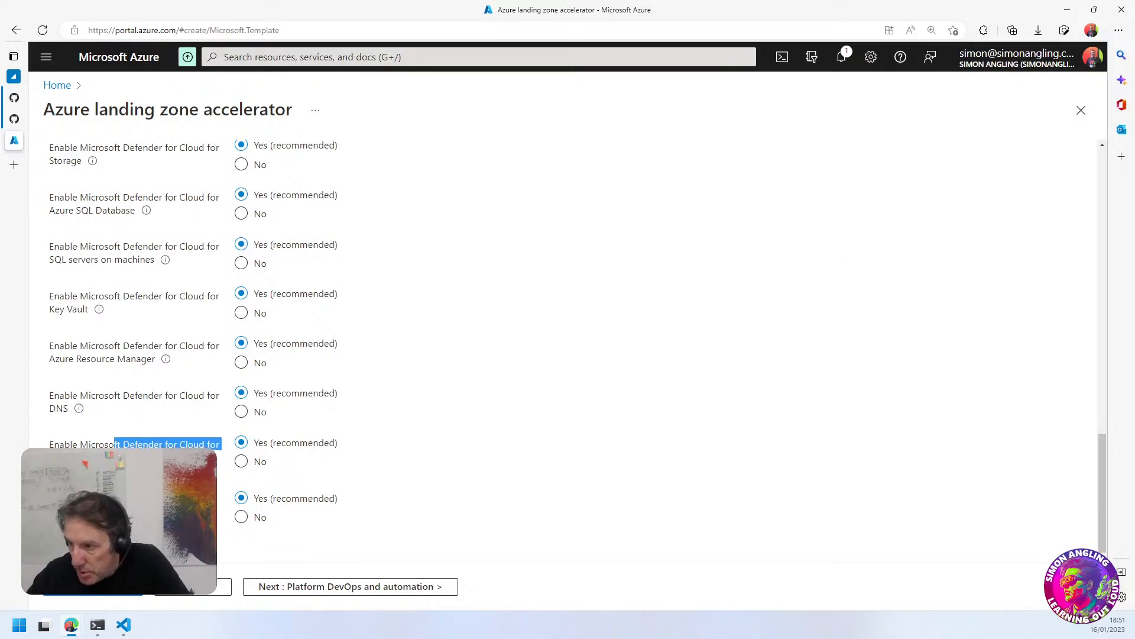
pyautogui.click(454, 410)
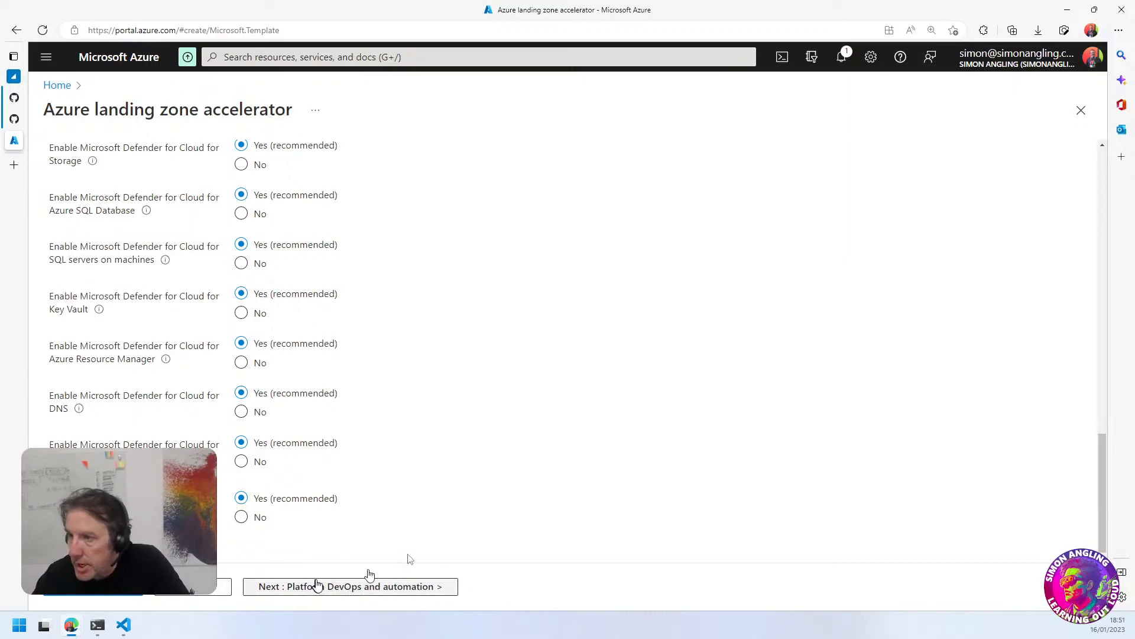
# Recheck the SQL solution and Microsoft Defender for Cloud choices, and continue to the Platform DevOps and automation page
pyautogui.scroll(10, 459, 519)
pyautogui.scroll(-9, 411, 506)
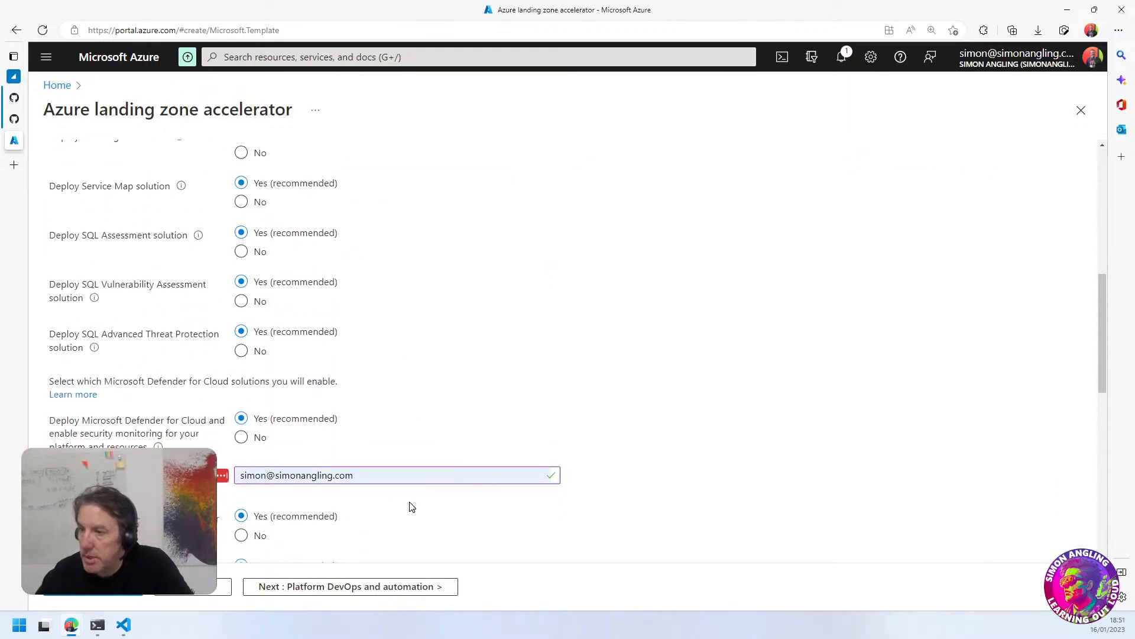
pyautogui.scroll(-2, 410, 506)
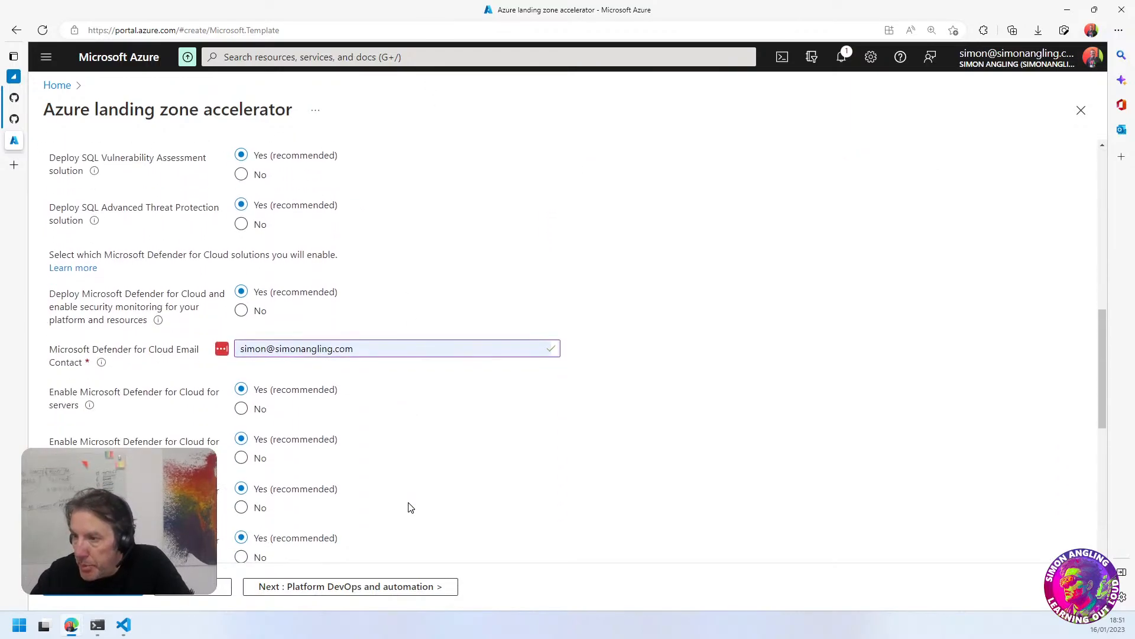
pyautogui.scroll(-8, 464, 495)
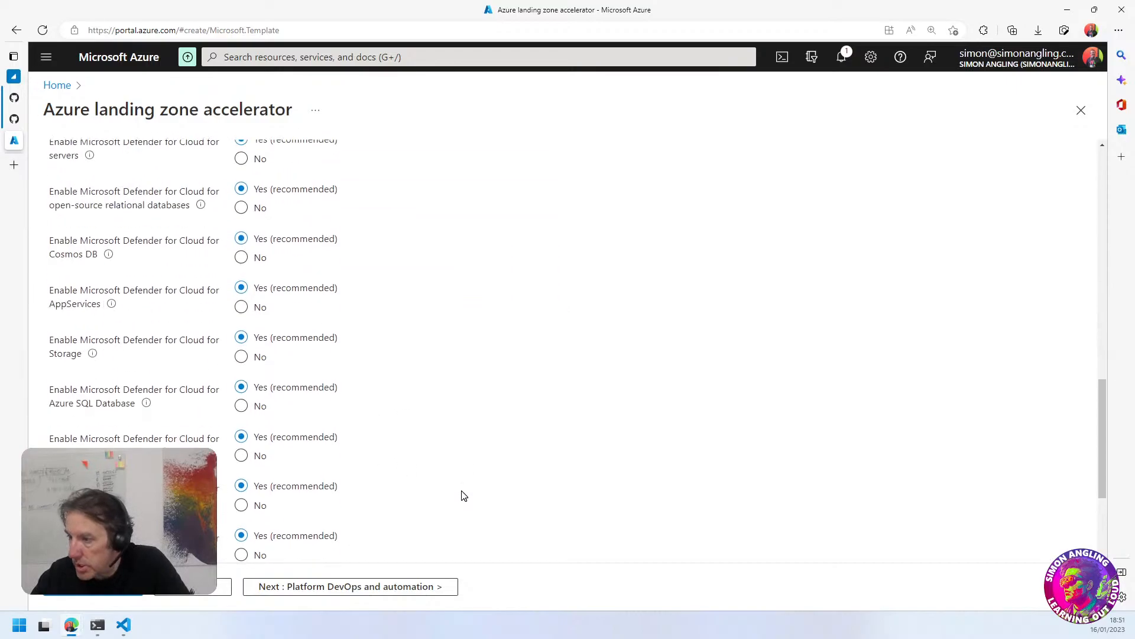
pyautogui.click(301, 588)
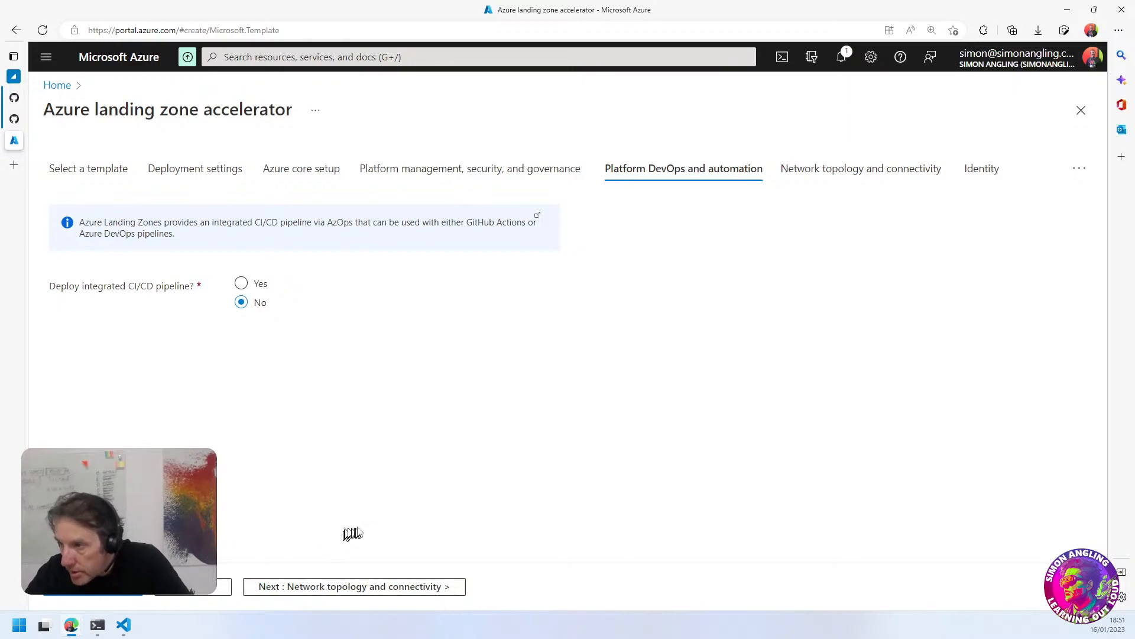
# View the AzOps-Accelerator GitHub repository linked from the CI/CD pipeline note, and return to the landing zone setup
pyautogui.click(261, 226)
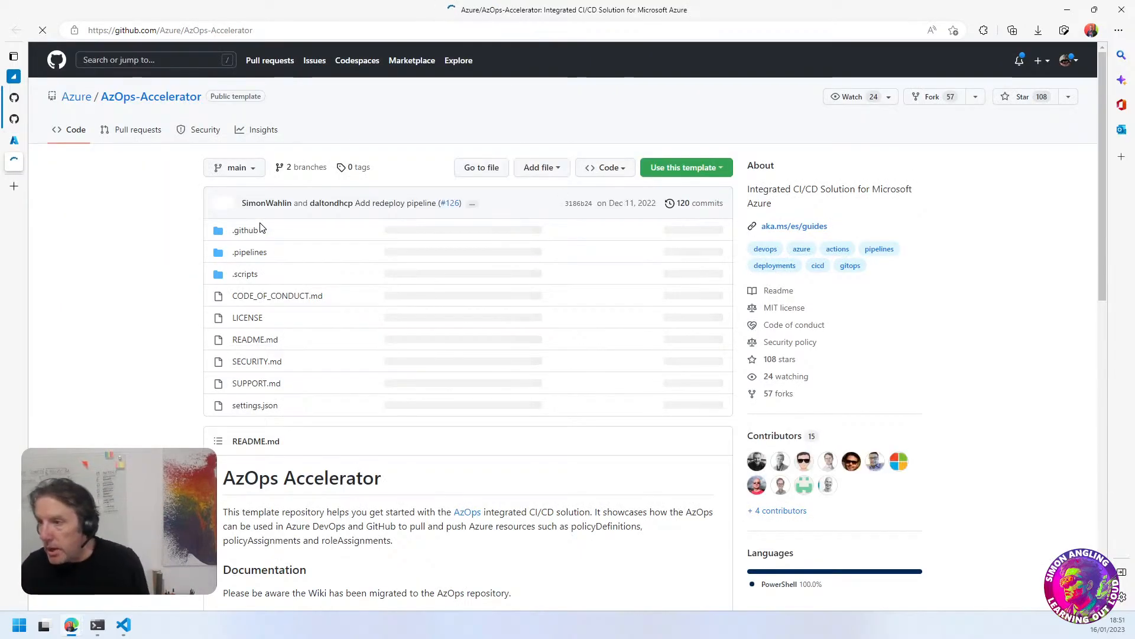
pyautogui.click(15, 141)
pyautogui.click(437, 340)
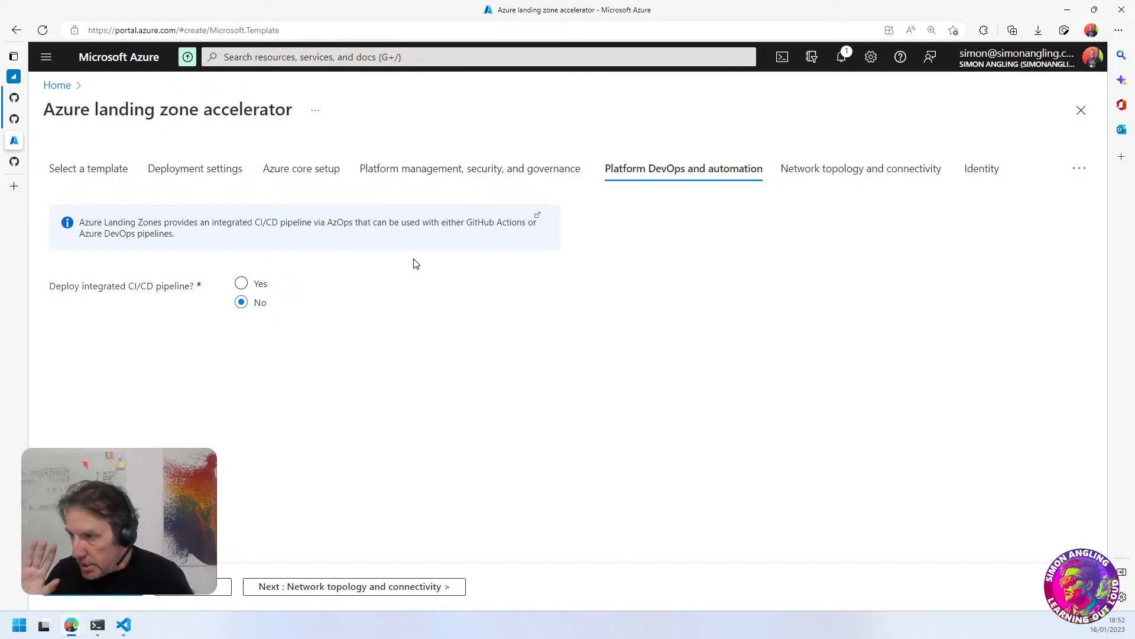
# Set the integrated CI/CD pipeline deployment to Yes and review the GitHub Actions organization, repository, access token and service principal fields
pyautogui.click(241, 283)
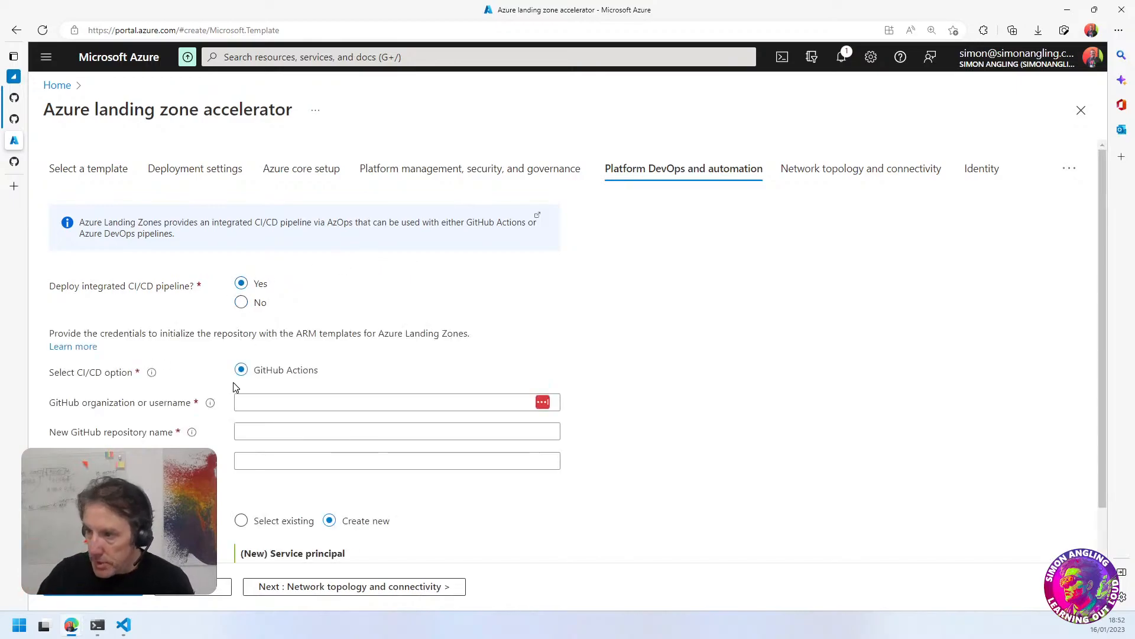
pyautogui.scroll(-1, 337, 360)
pyautogui.click(254, 346)
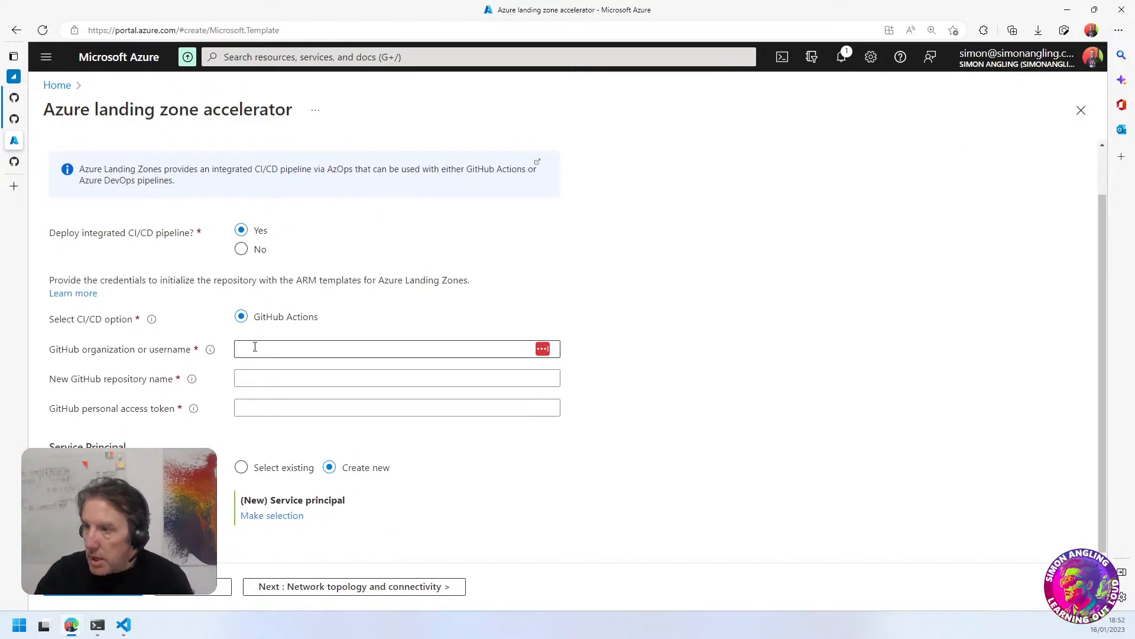
pyautogui.click(254, 346)
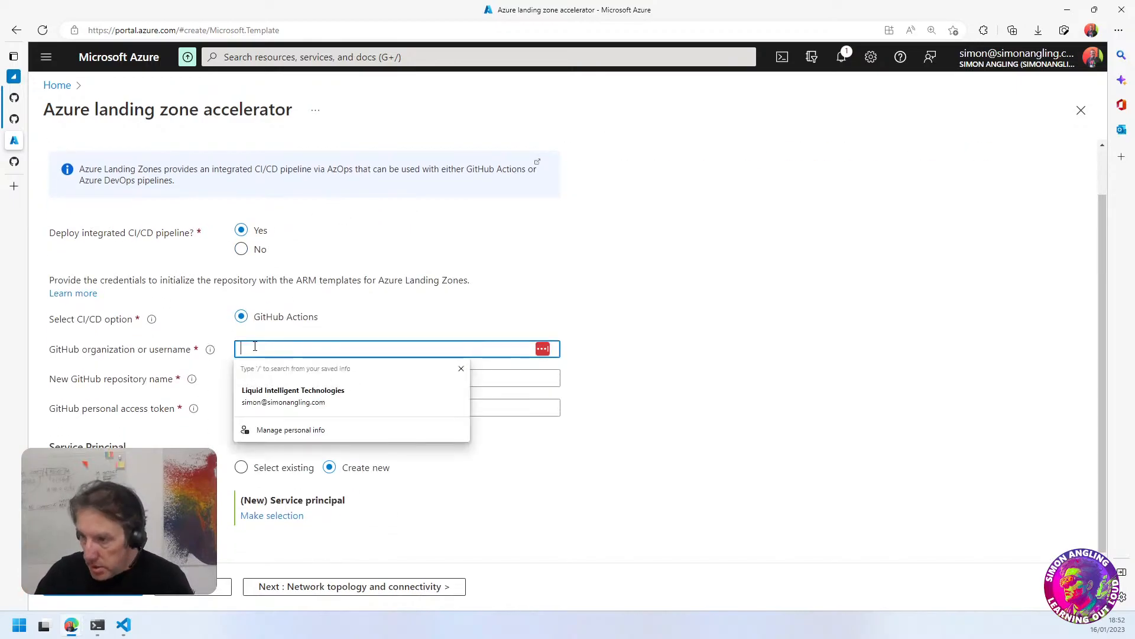
pyautogui.click(630, 483)
pyautogui.click(253, 349)
pyautogui.click(598, 521)
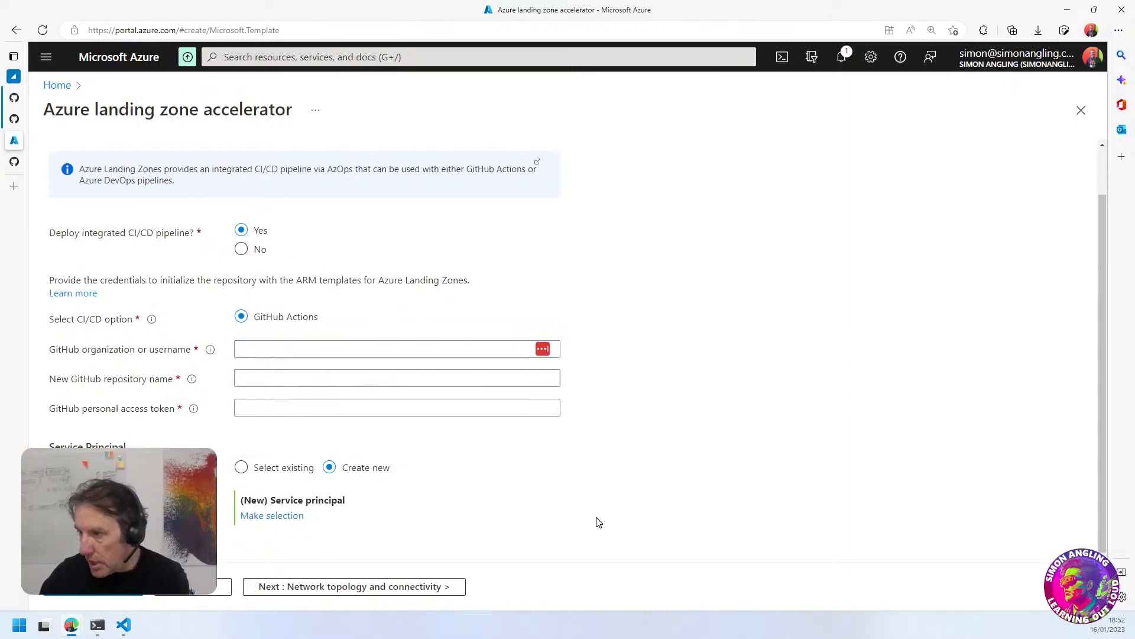
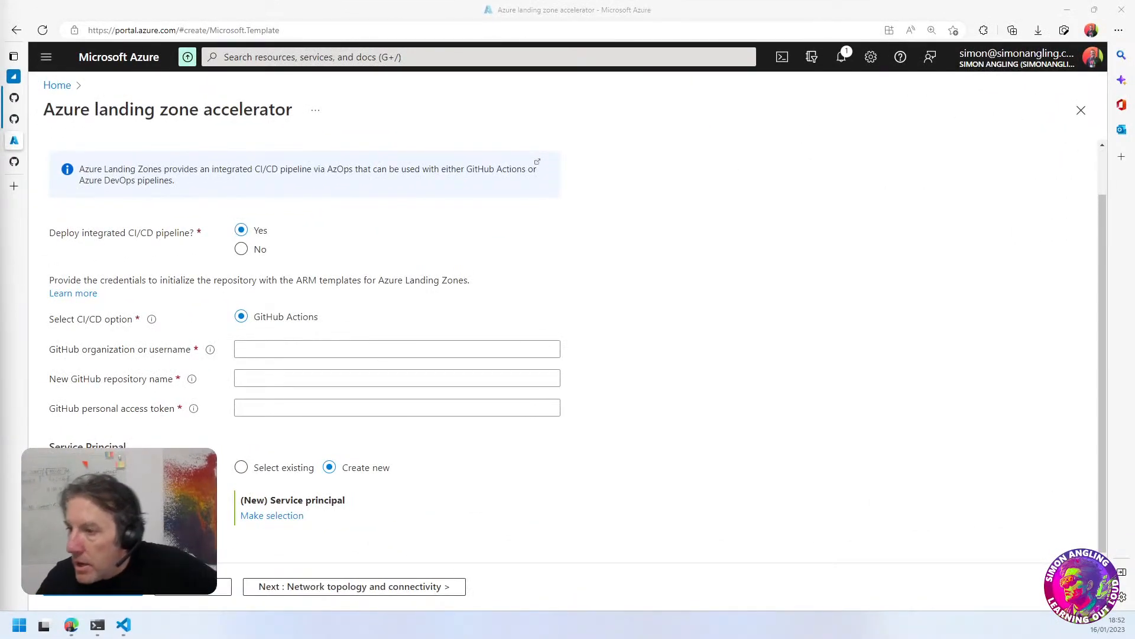
# Enter the GitHub username as the organization or username for the CI/CD pipeline
pyautogui.click(561, 272)
pyautogui.click(287, 350)
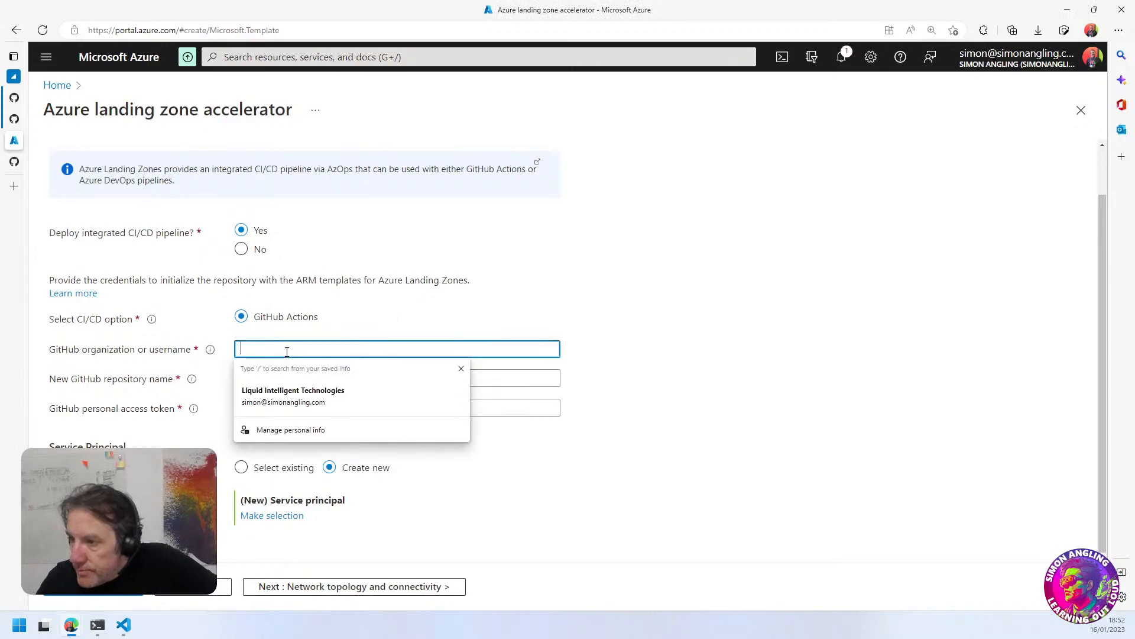
pyautogui.click(721, 368)
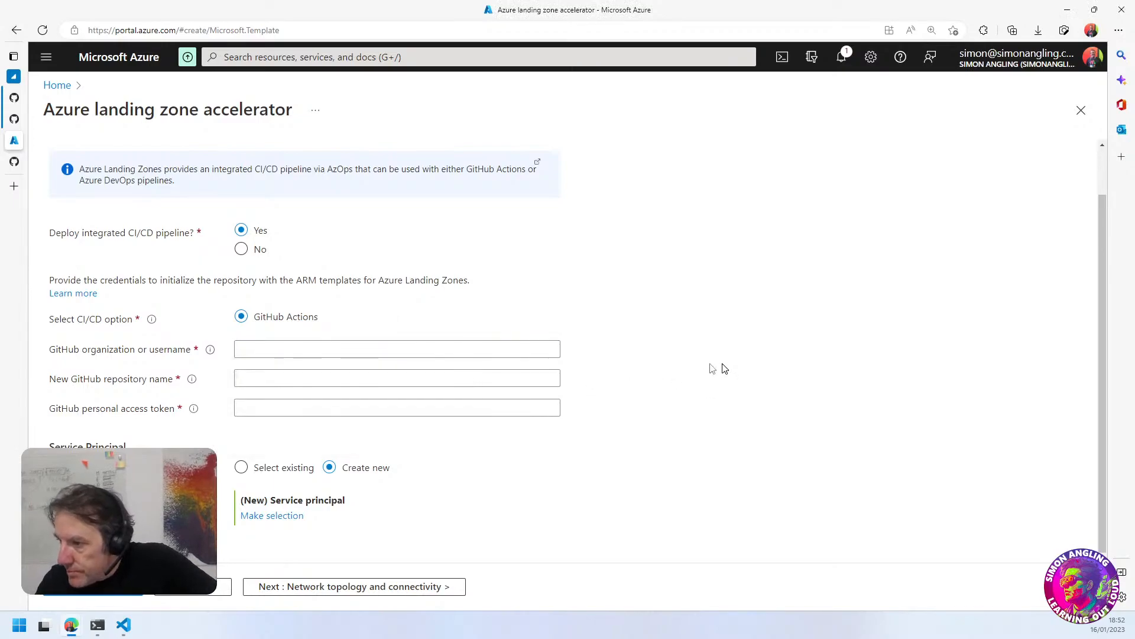
pyautogui.click(485, 351)
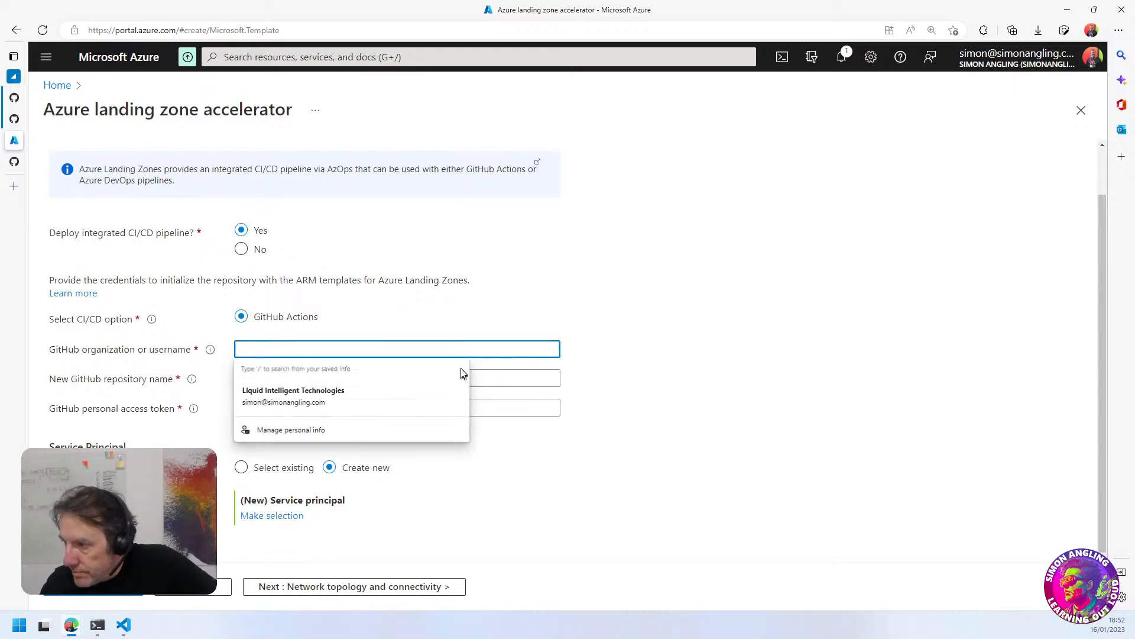
pyautogui.click(462, 373)
pyautogui.write('sangling')
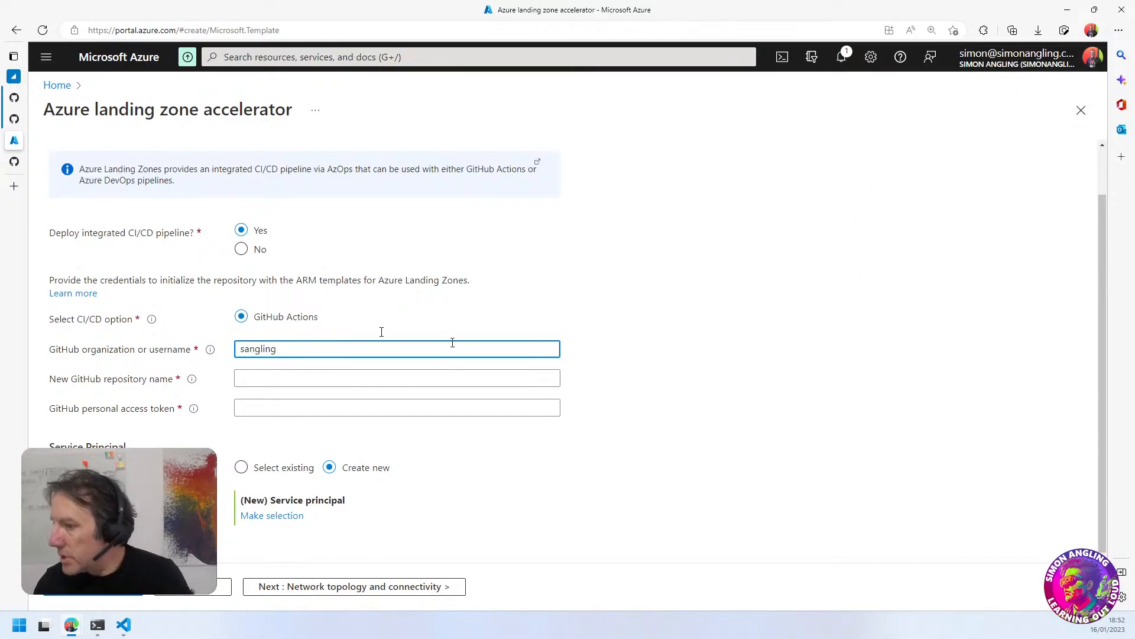
pyautogui.click(256, 380)
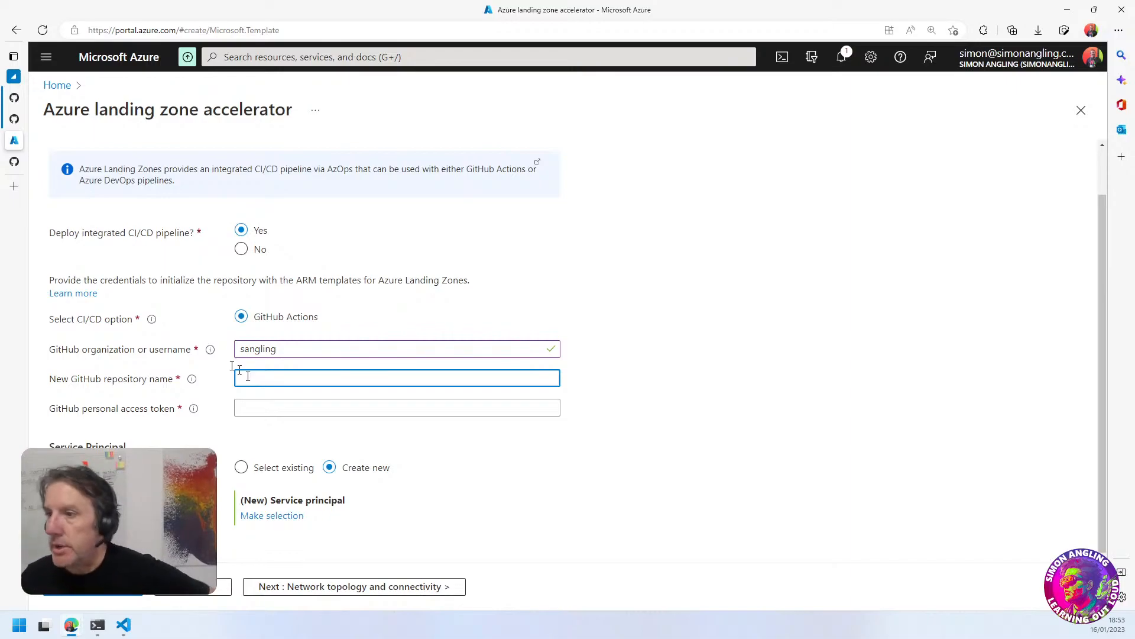
# Look through the GitHub account's existing repositories to see how they are named, and return to the landing zone setup
pyautogui.click(14, 161)
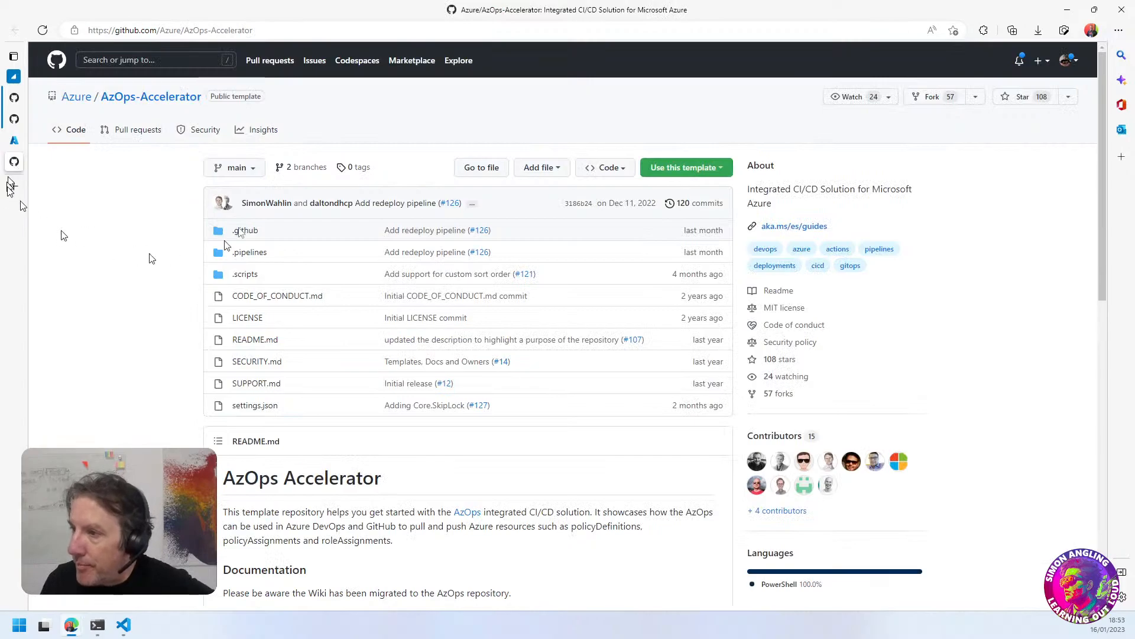
pyautogui.click(1067, 61)
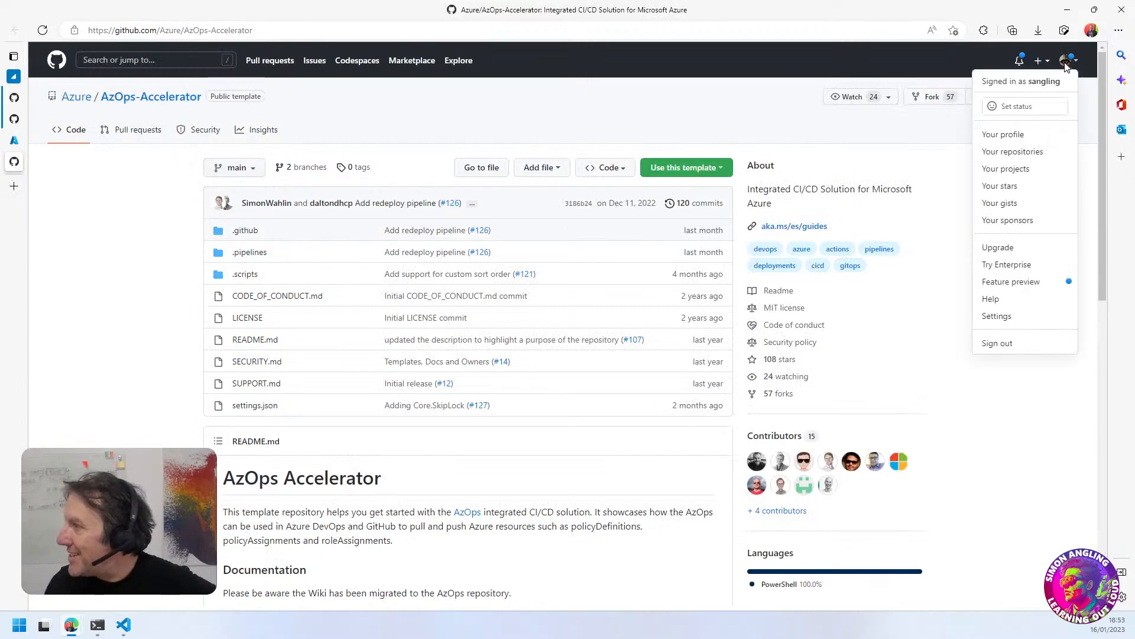
pyautogui.click(1005, 153)
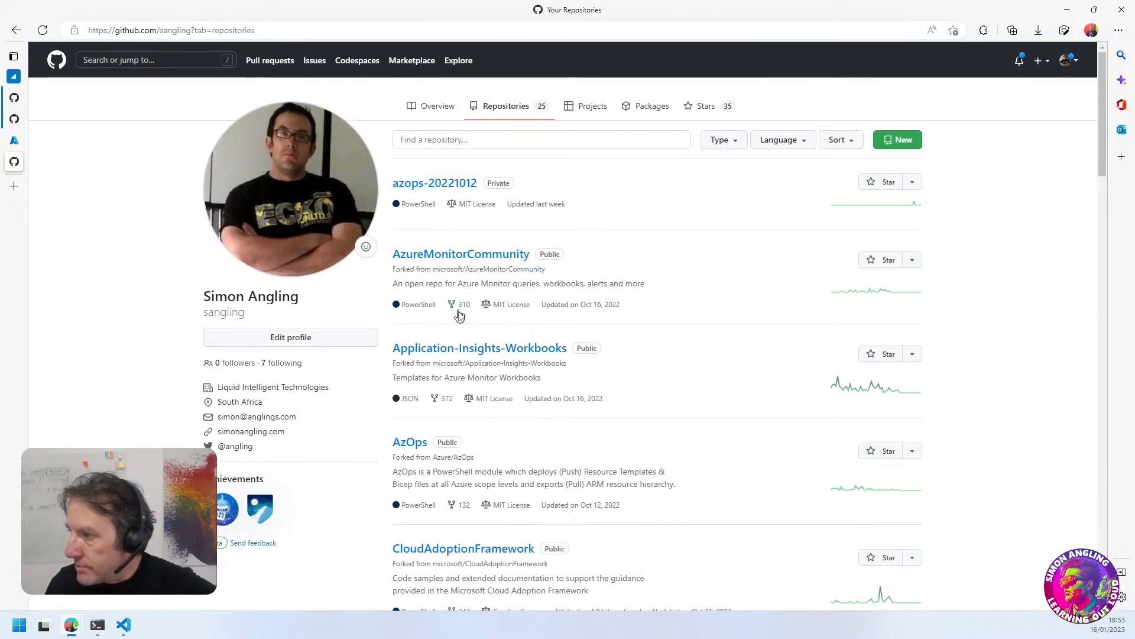
pyautogui.scroll(-8, 448, 412)
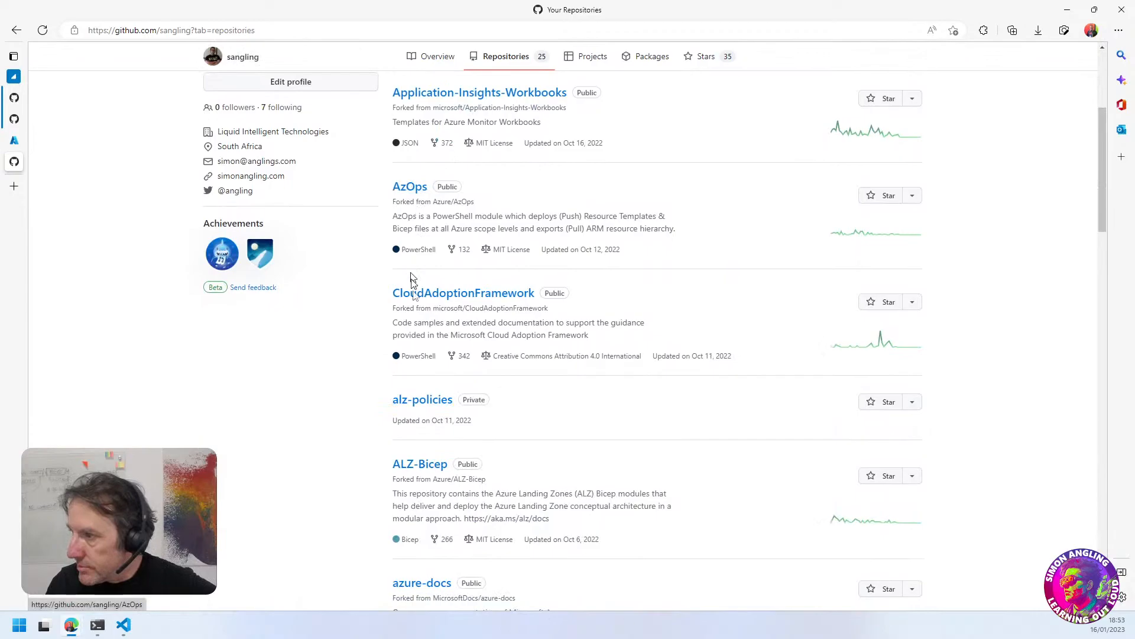
pyautogui.scroll(-1, 420, 335)
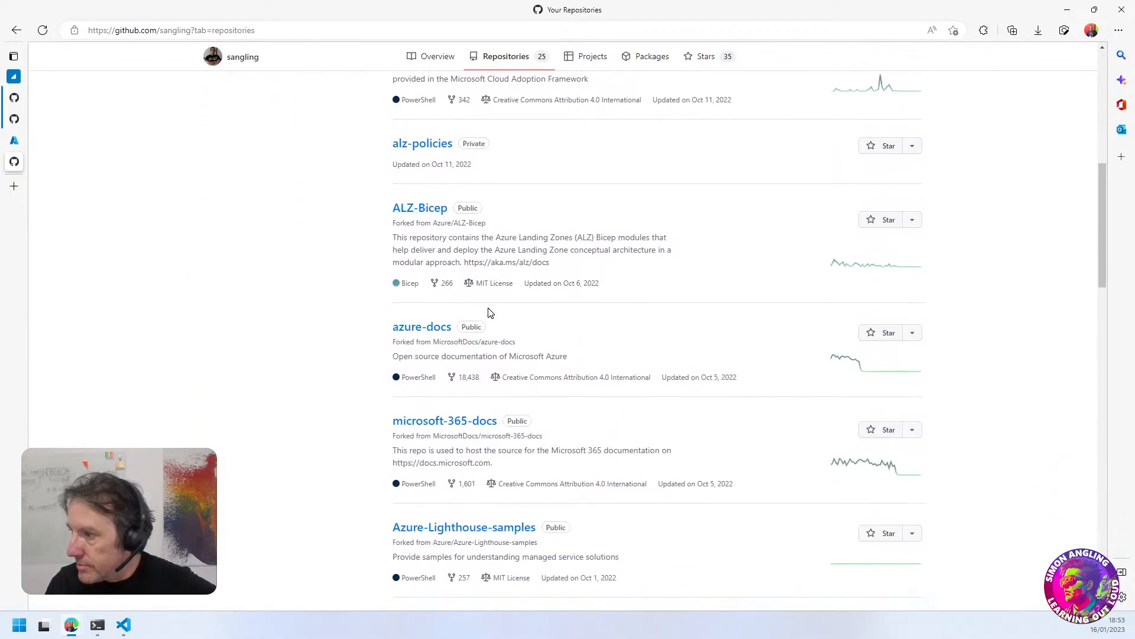
pyautogui.scroll(-3, 490, 313)
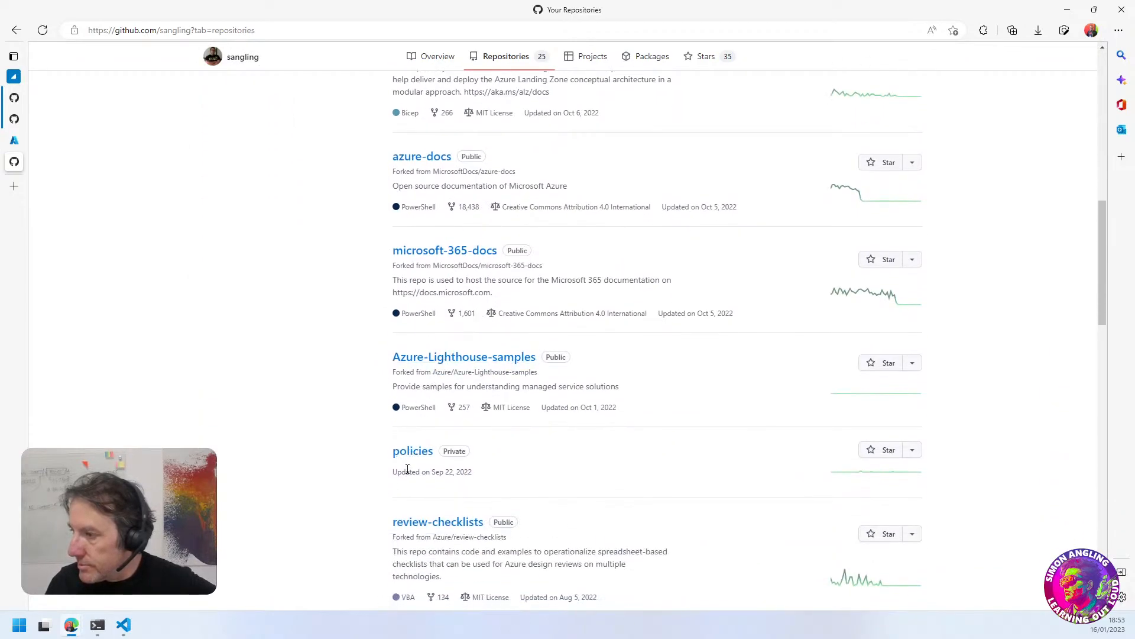
pyautogui.scroll(1, 407, 469)
pyautogui.scroll(10, 407, 469)
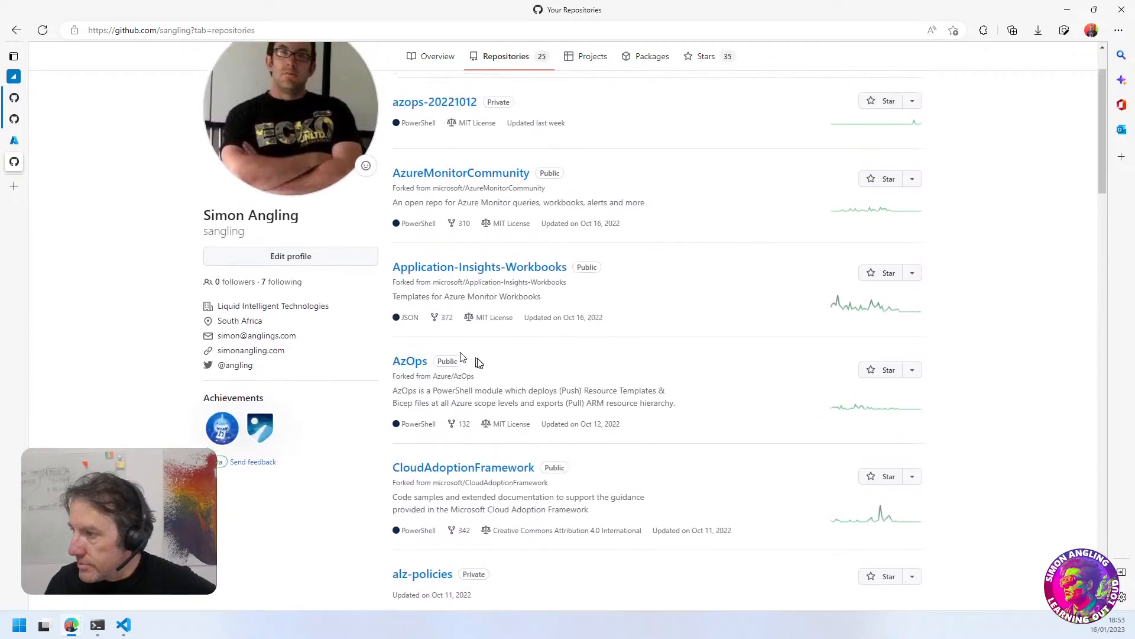
pyautogui.moveTo(24, 145)
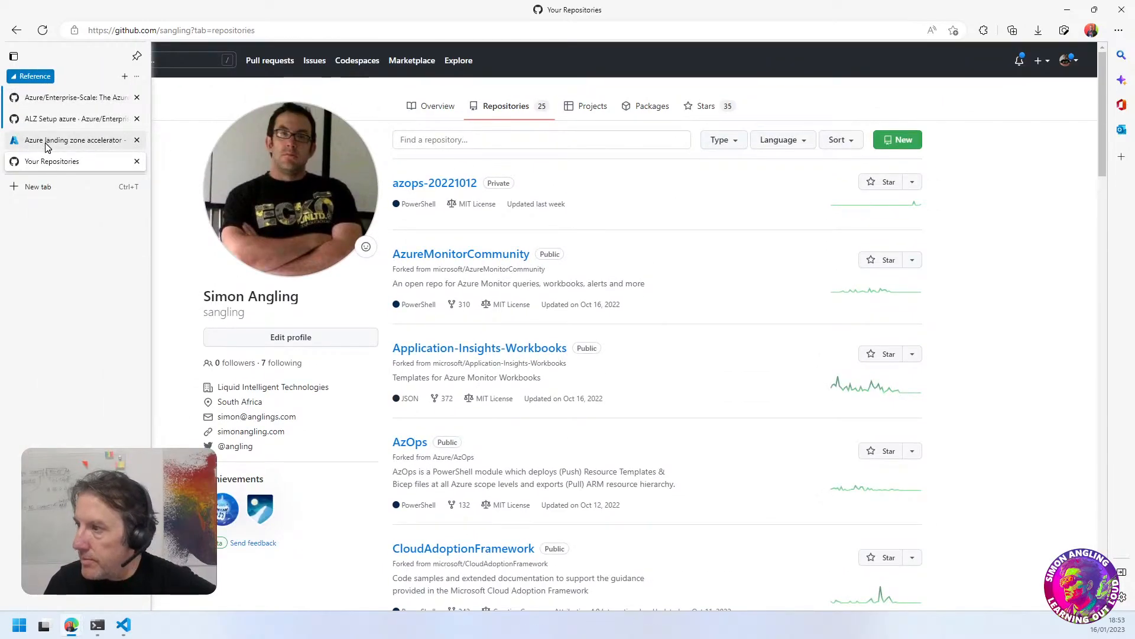
pyautogui.click(48, 146)
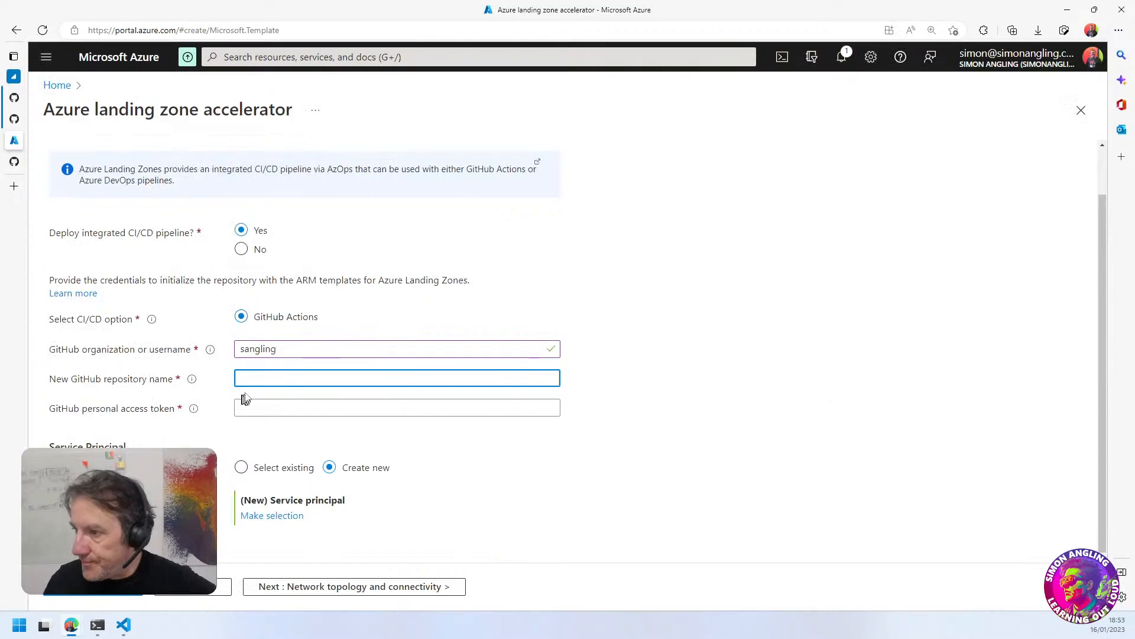
# Set the new GitHub repository name to azops-alz01
pyautogui.write('az-ops')
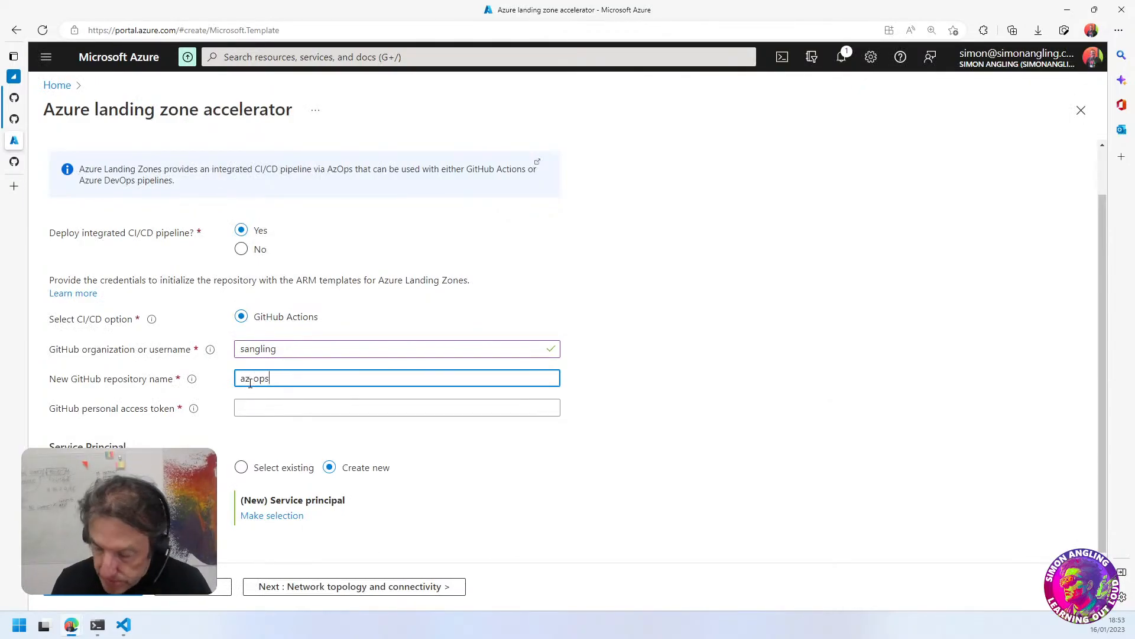
pyautogui.write('o')
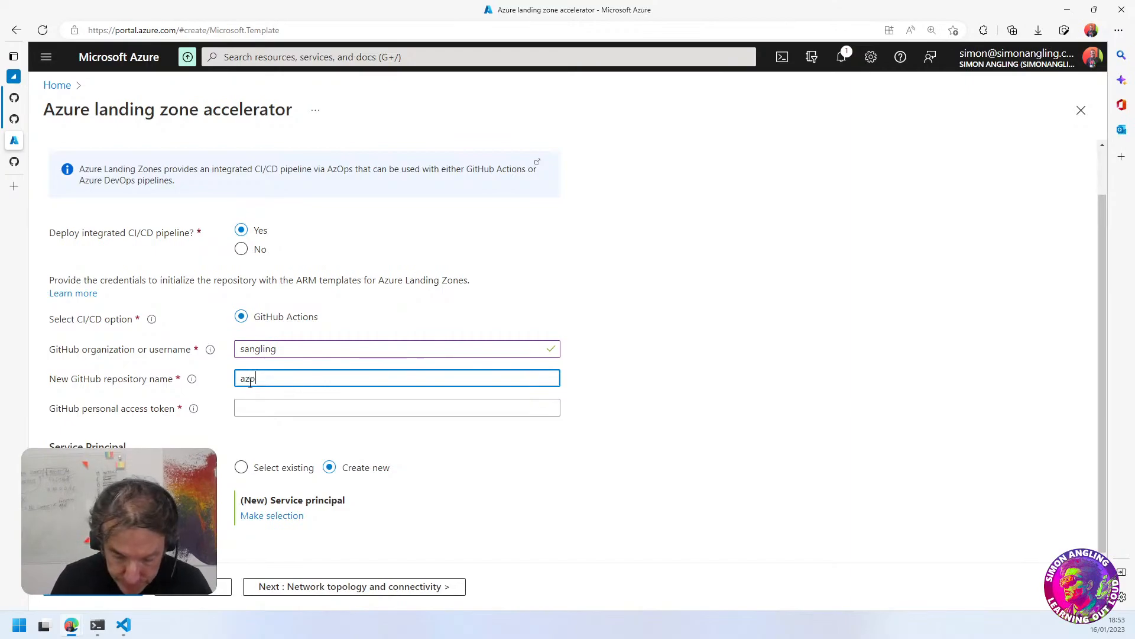
pyautogui.write('ps-alz01')
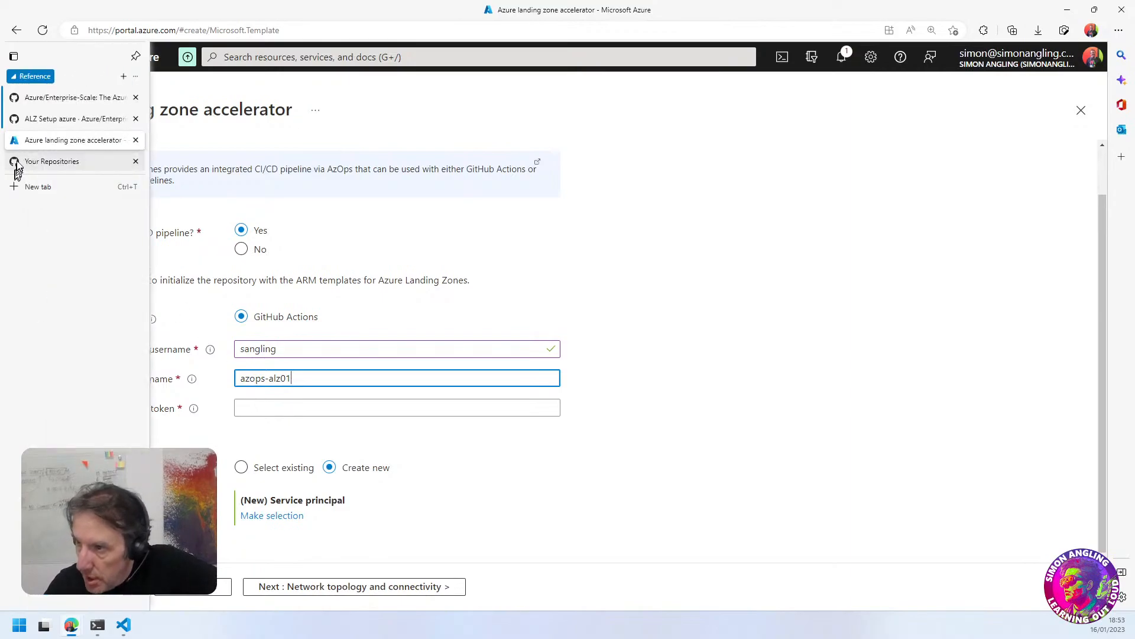
# Check the full list of repositories in the GitHub account again, and return to the landing zone setup
pyautogui.click(59, 162)
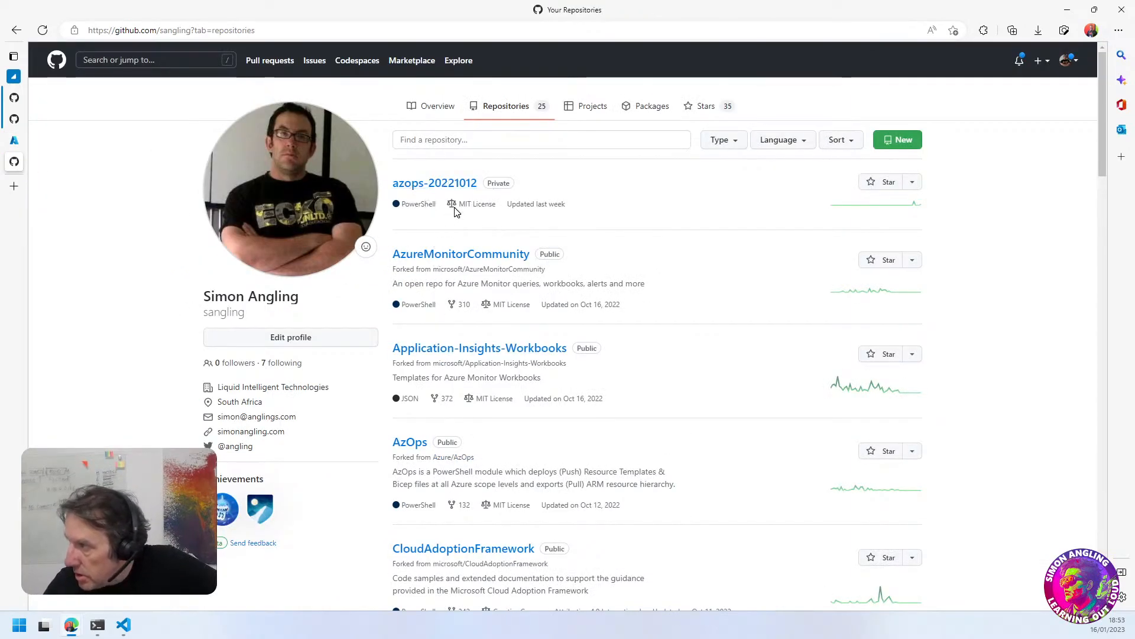
pyautogui.click(912, 181)
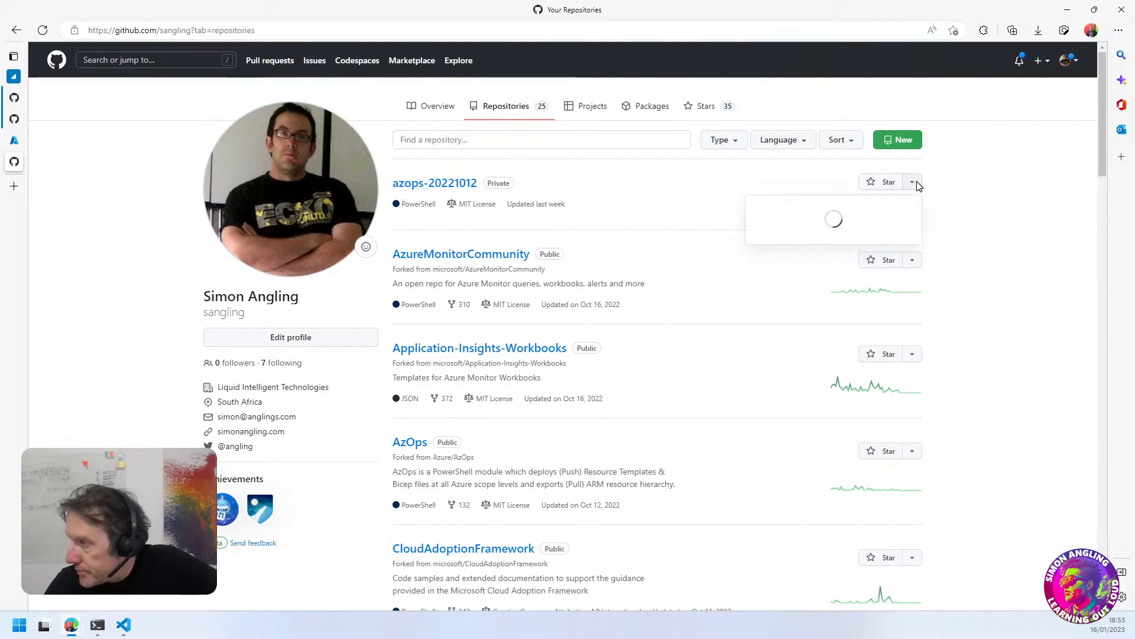
pyautogui.click(1048, 220)
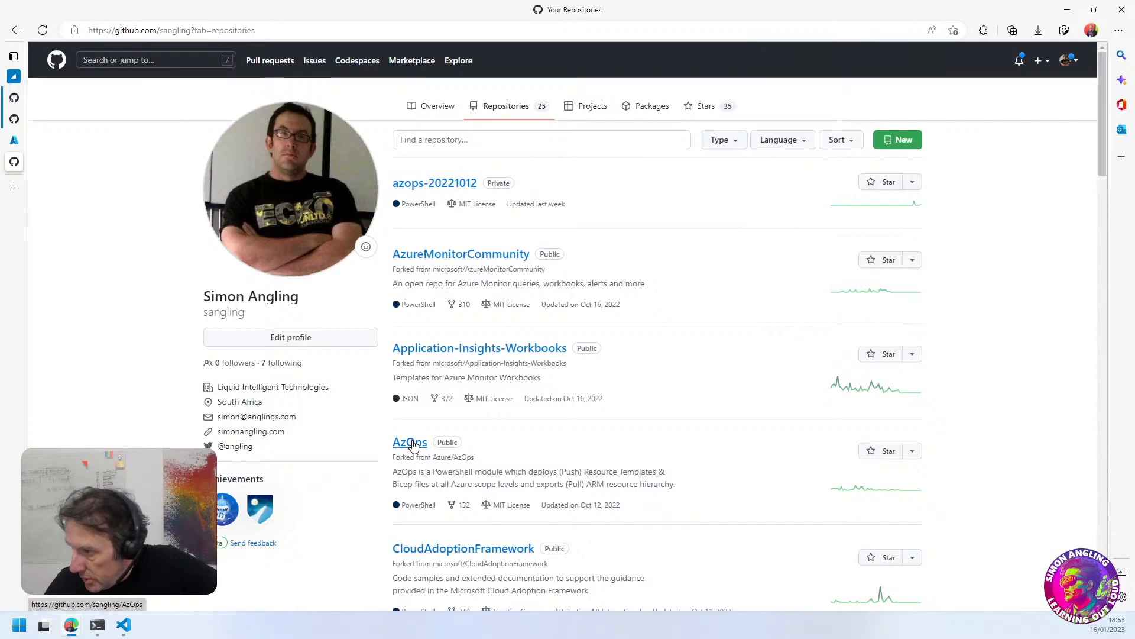
pyautogui.scroll(-4, 535, 482)
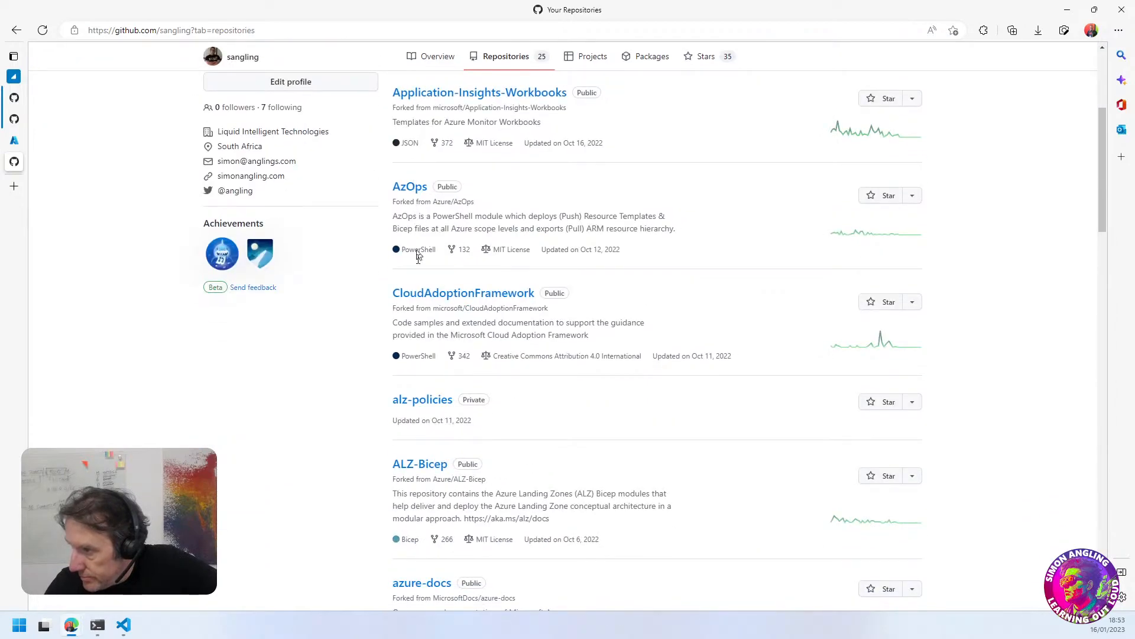
pyautogui.scroll(-5, 421, 412)
pyautogui.scroll(-7, 421, 413)
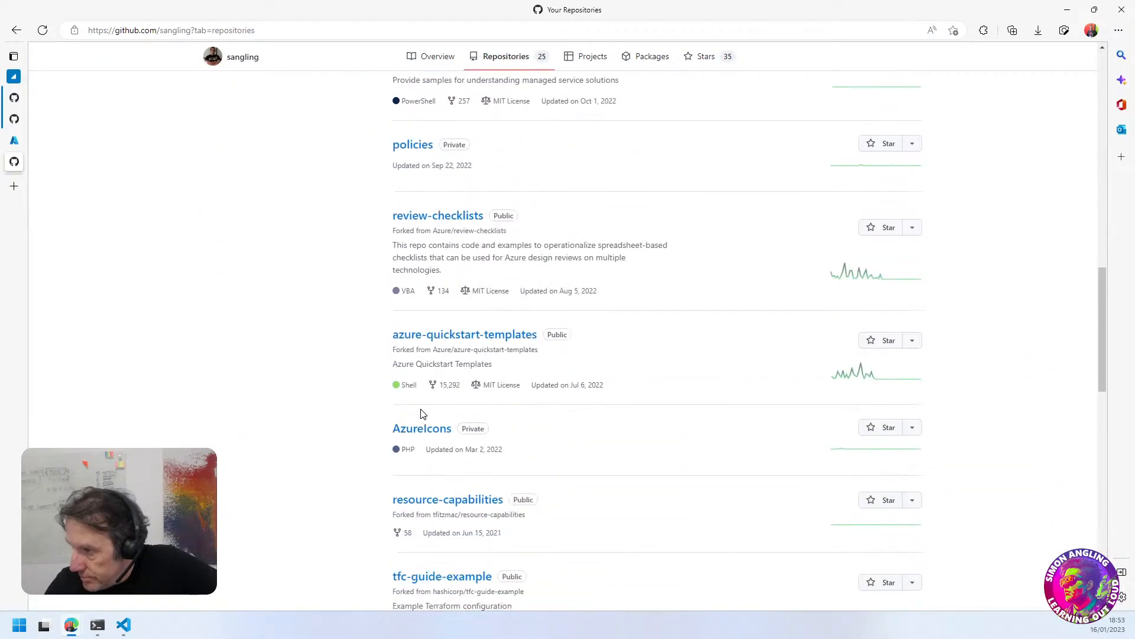
pyautogui.scroll(-11, 408, 449)
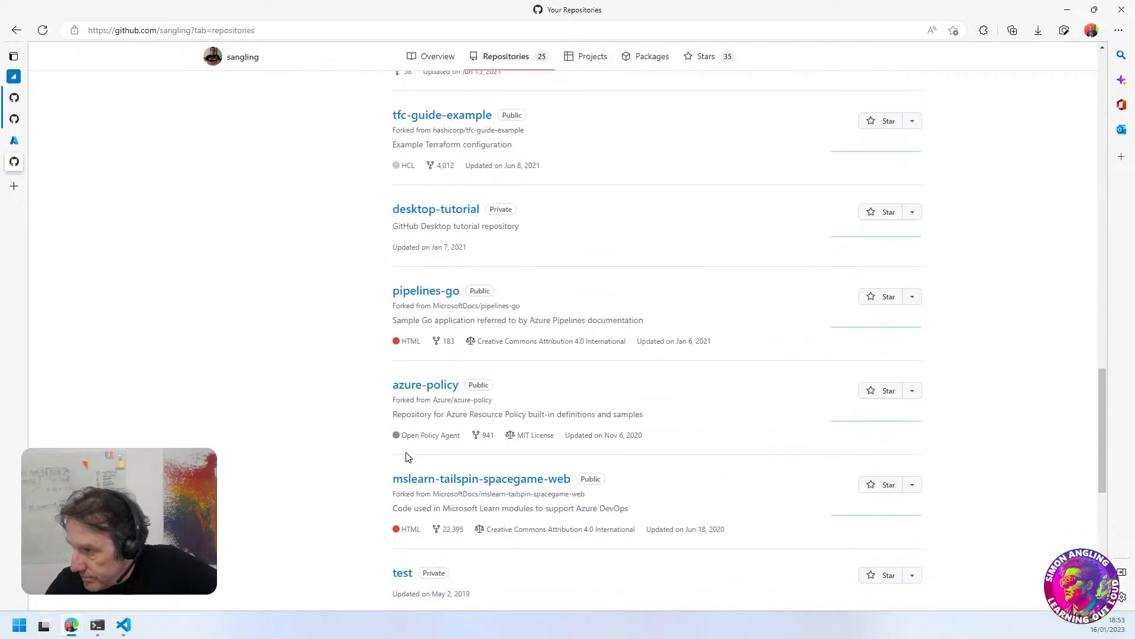
pyautogui.scroll(-4, 420, 363)
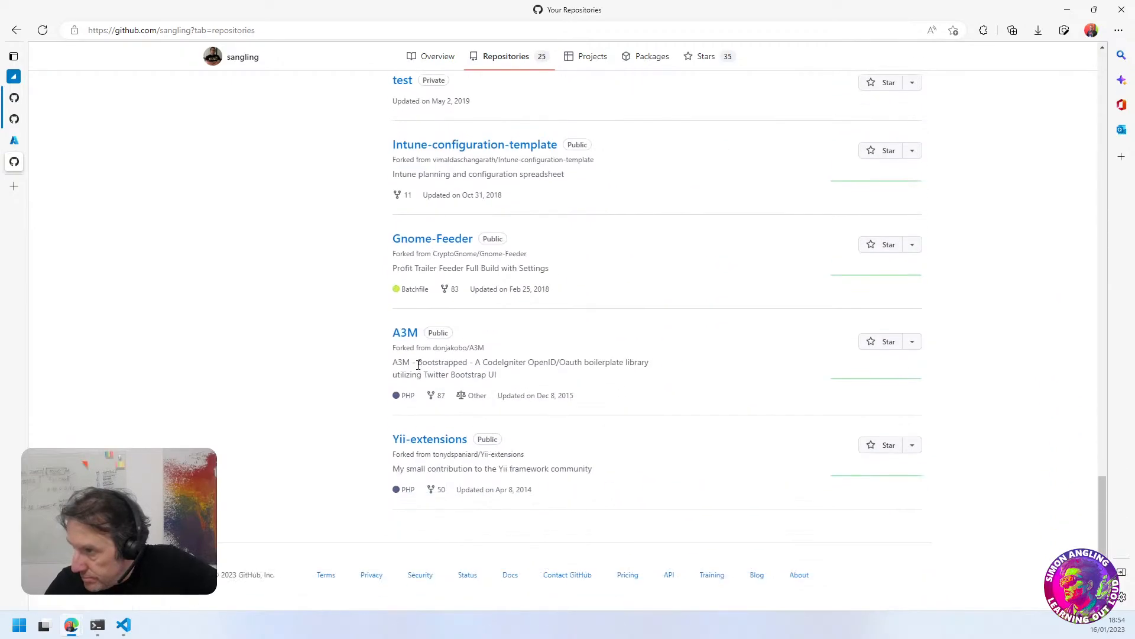
pyautogui.scroll(4, 418, 365)
pyautogui.scroll(20, 418, 364)
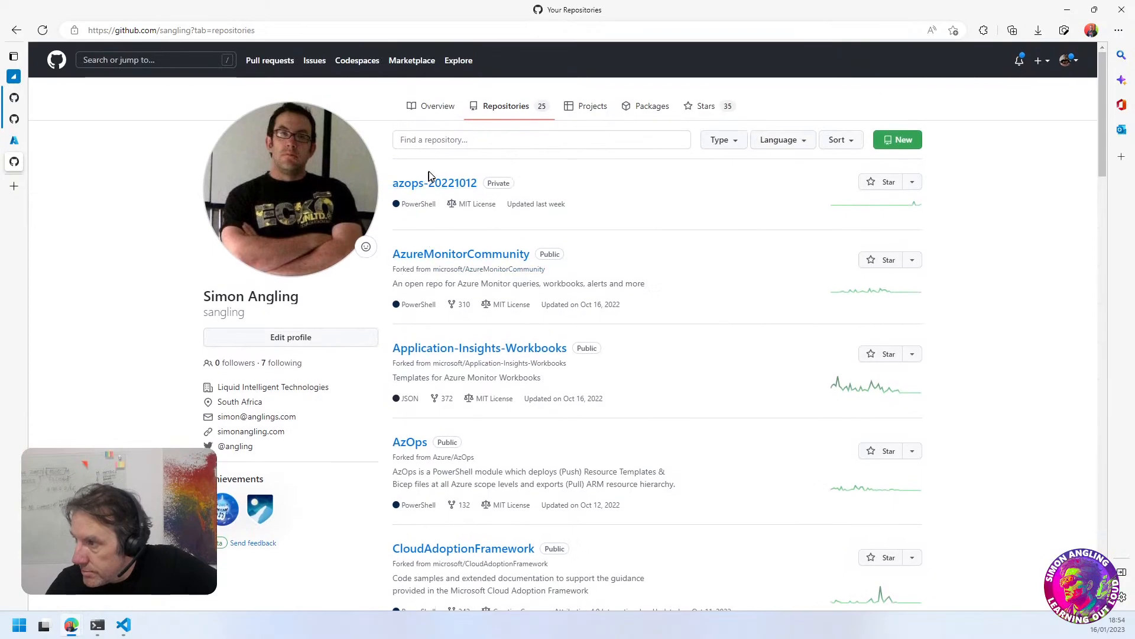
pyautogui.click(14, 141)
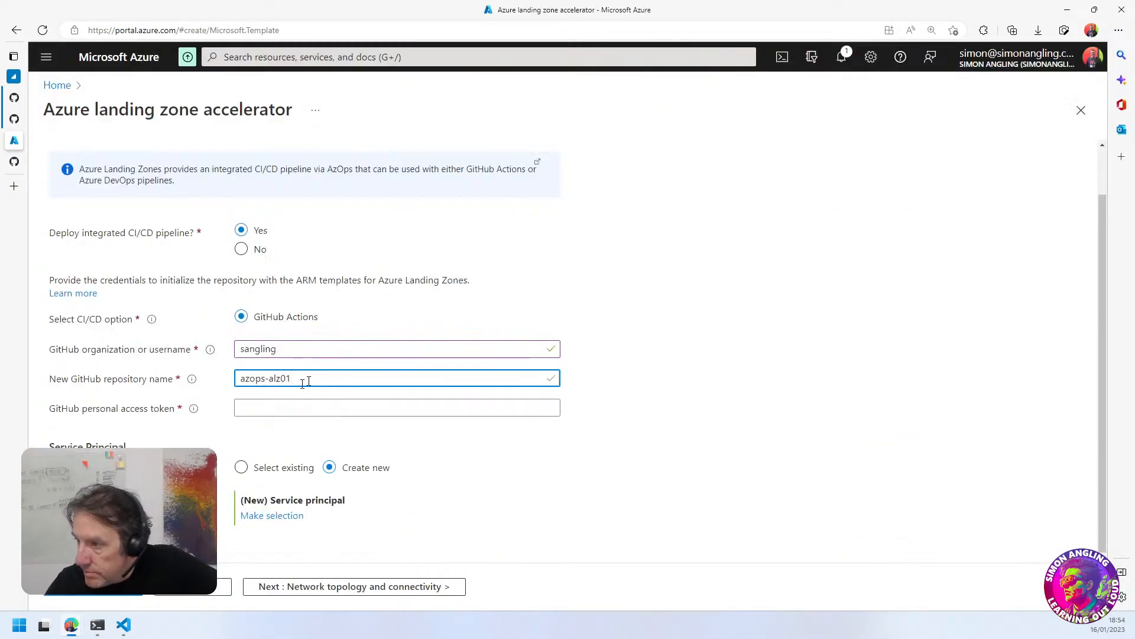
# Go to the GitHub account's developer settings and show the classic personal access tokens
pyautogui.click(627, 380)
pyautogui.click(272, 411)
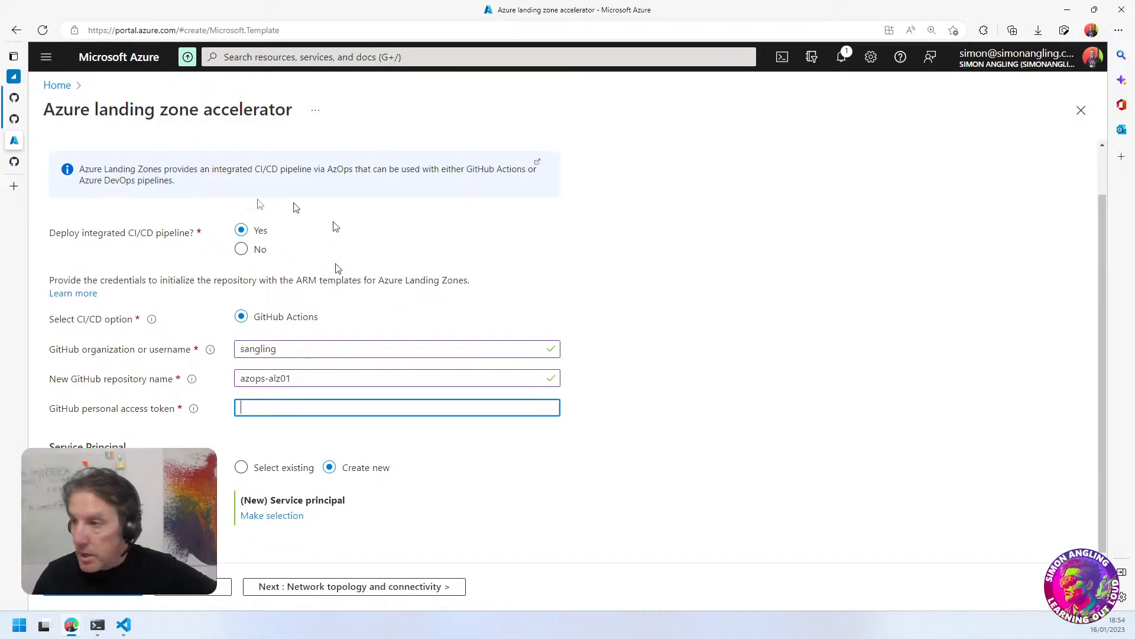
pyautogui.click(15, 162)
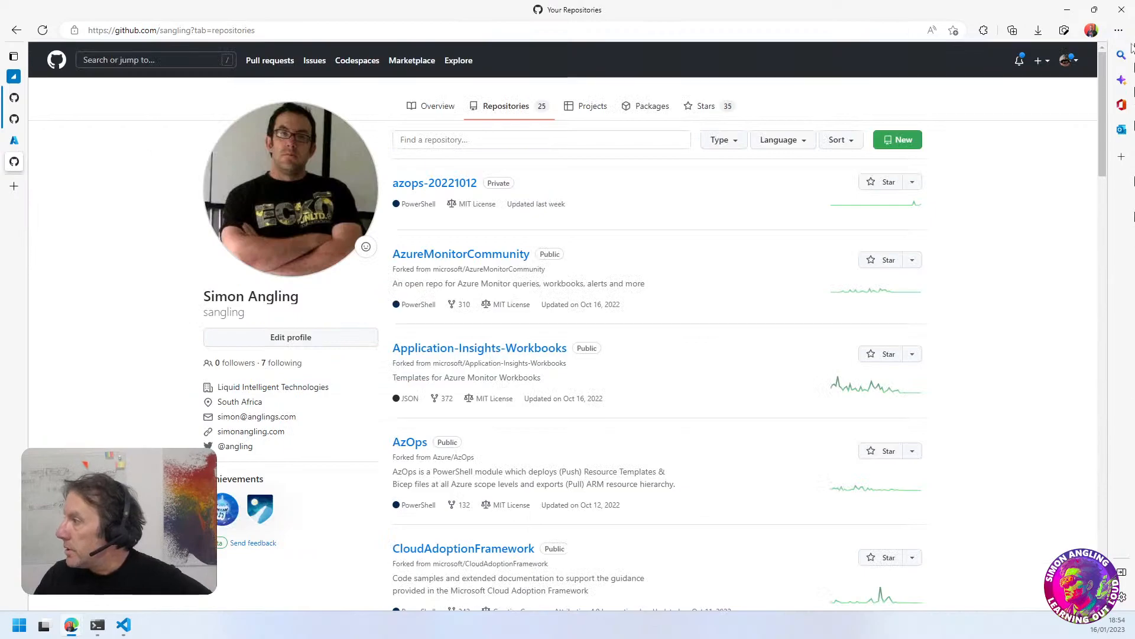
pyautogui.click(1072, 62)
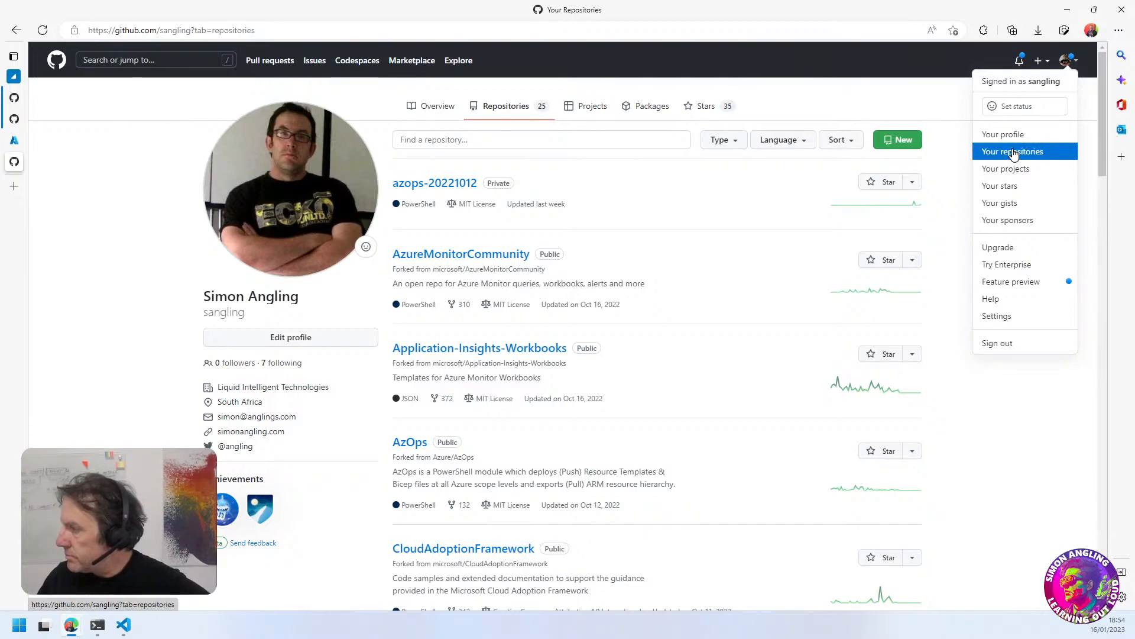
pyautogui.click(993, 317)
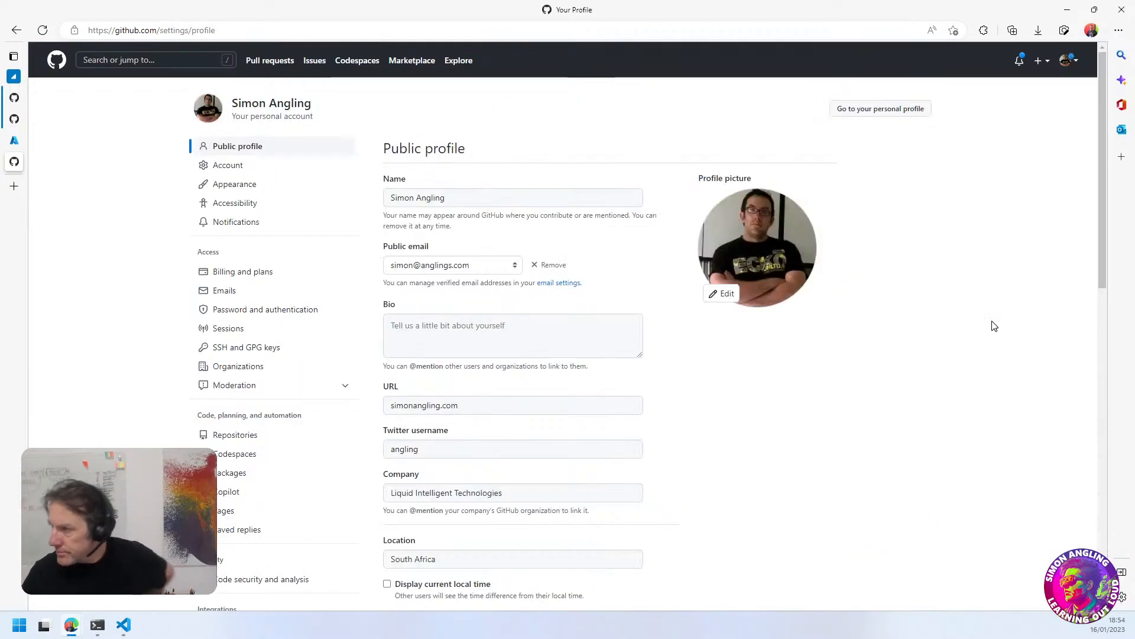
pyautogui.scroll(-6, 284, 491)
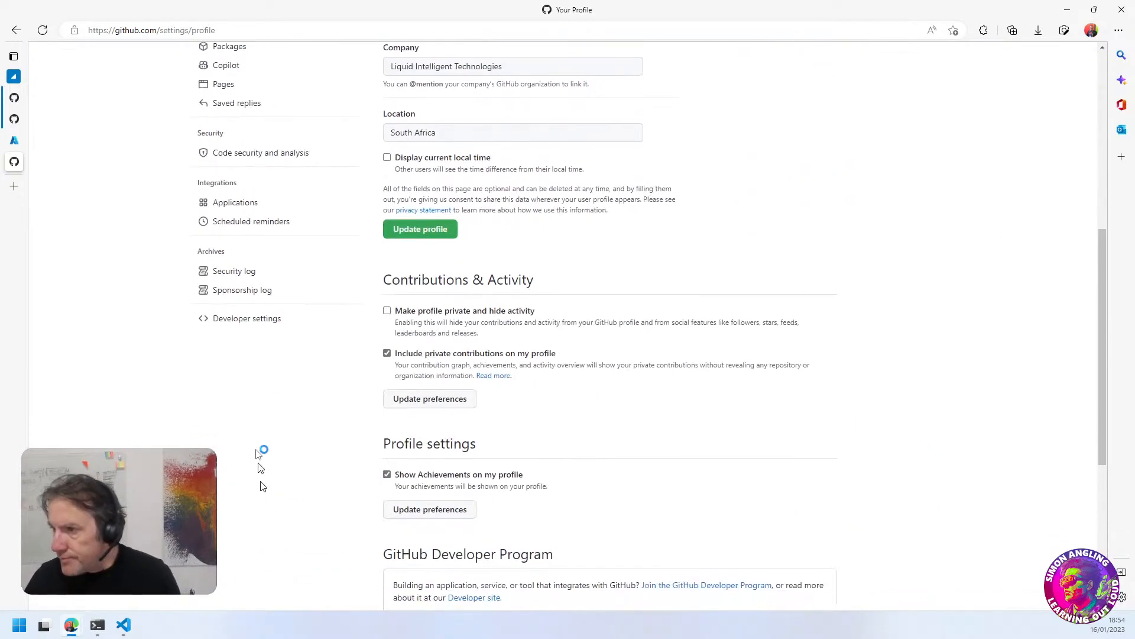
pyautogui.click(231, 320)
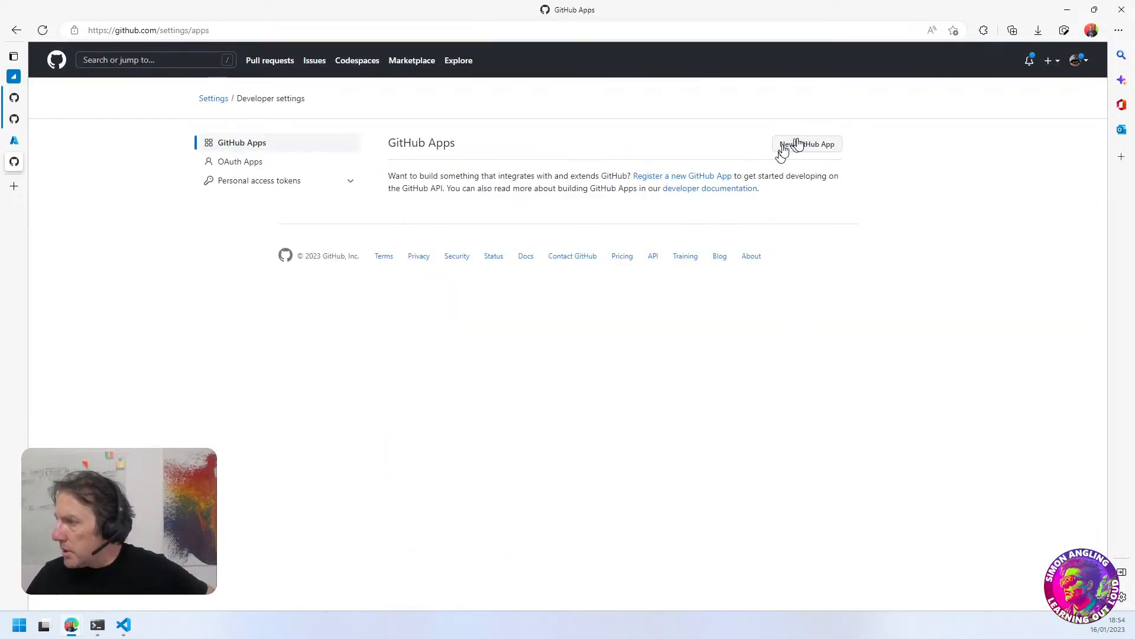
pyautogui.click(241, 181)
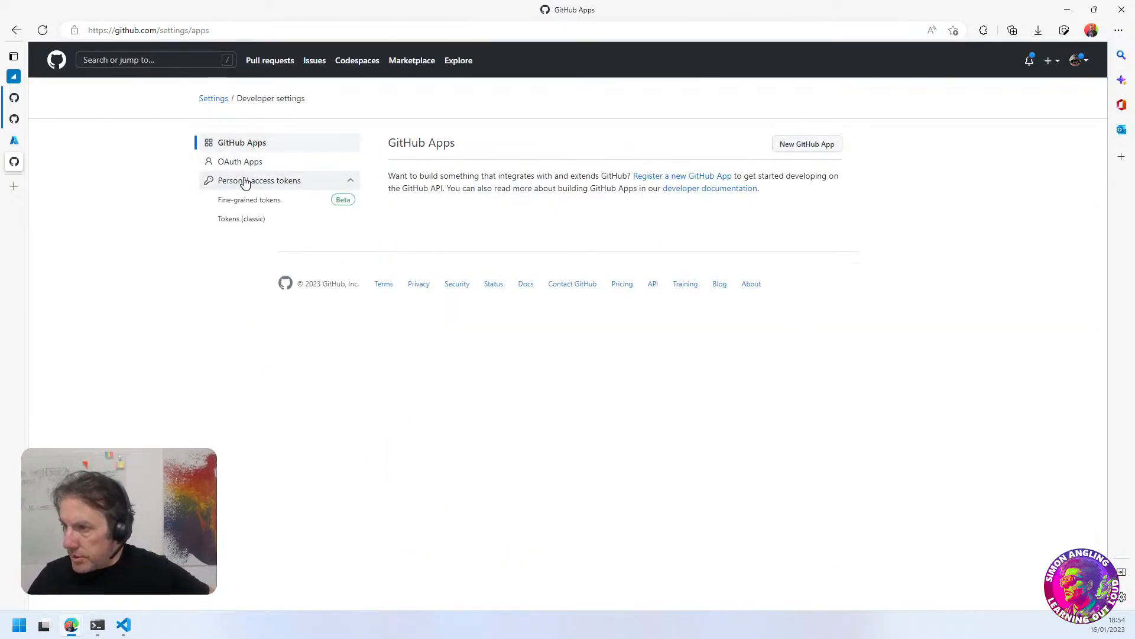
pyautogui.click(253, 222)
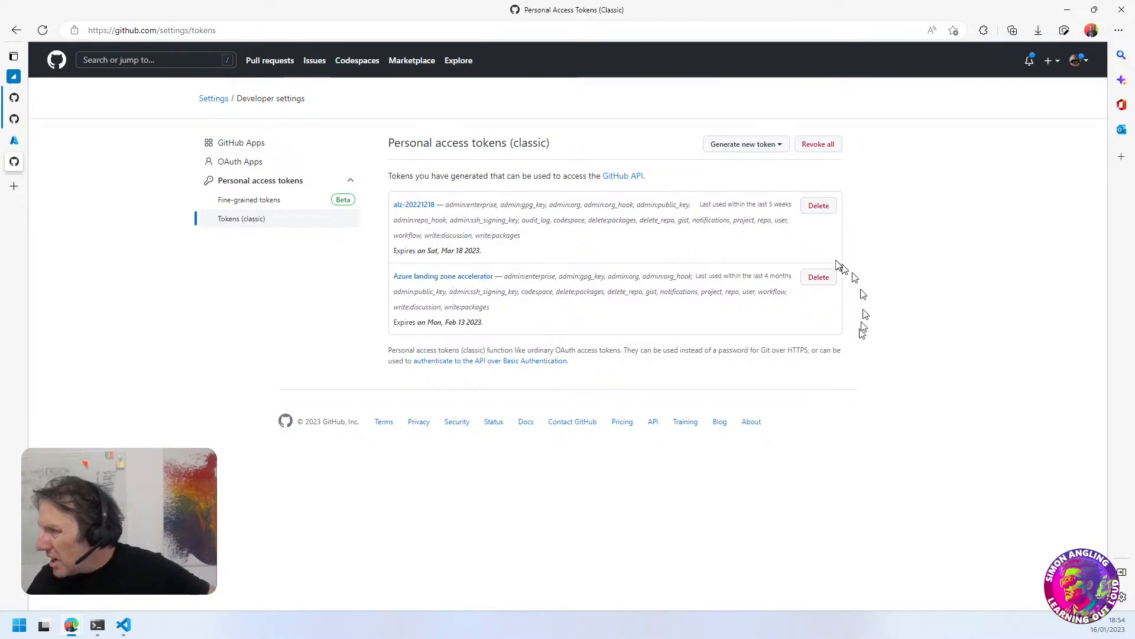
# Delete the existing classic tokens Azure landing zone accelerator and alz-20221218
pyautogui.click(818, 278)
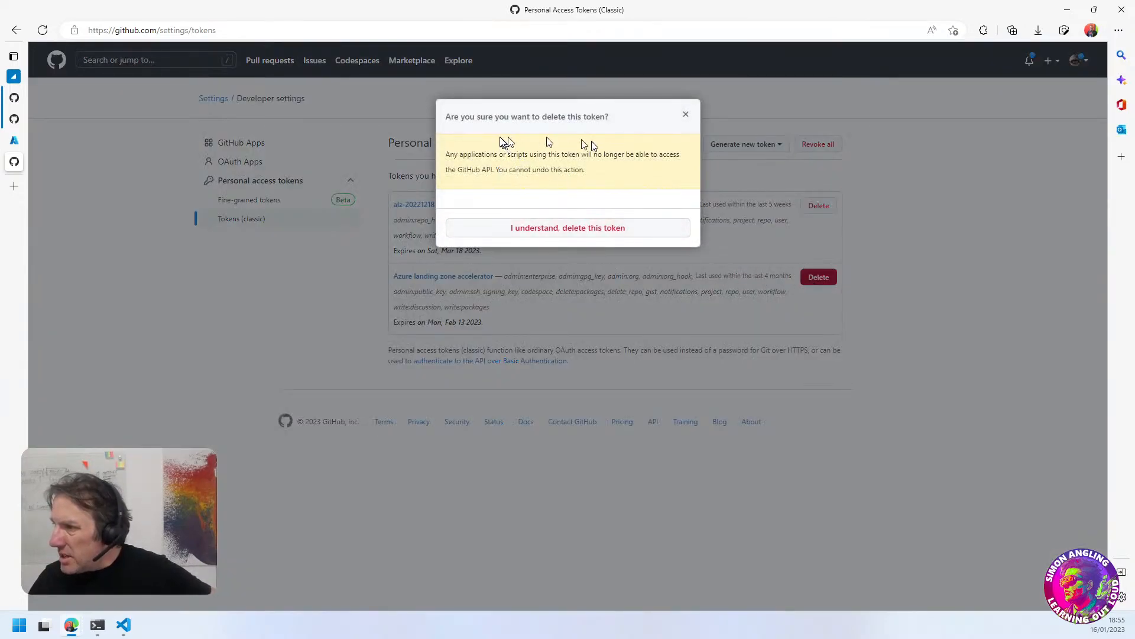
pyautogui.click(562, 233)
pyautogui.click(818, 207)
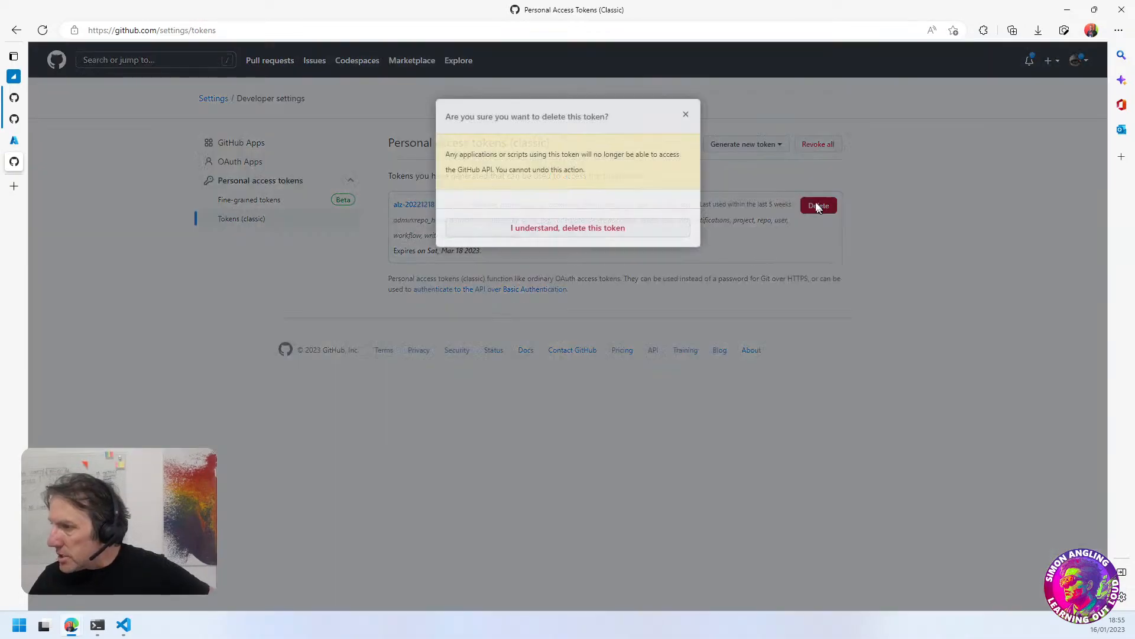
pyautogui.click(554, 230)
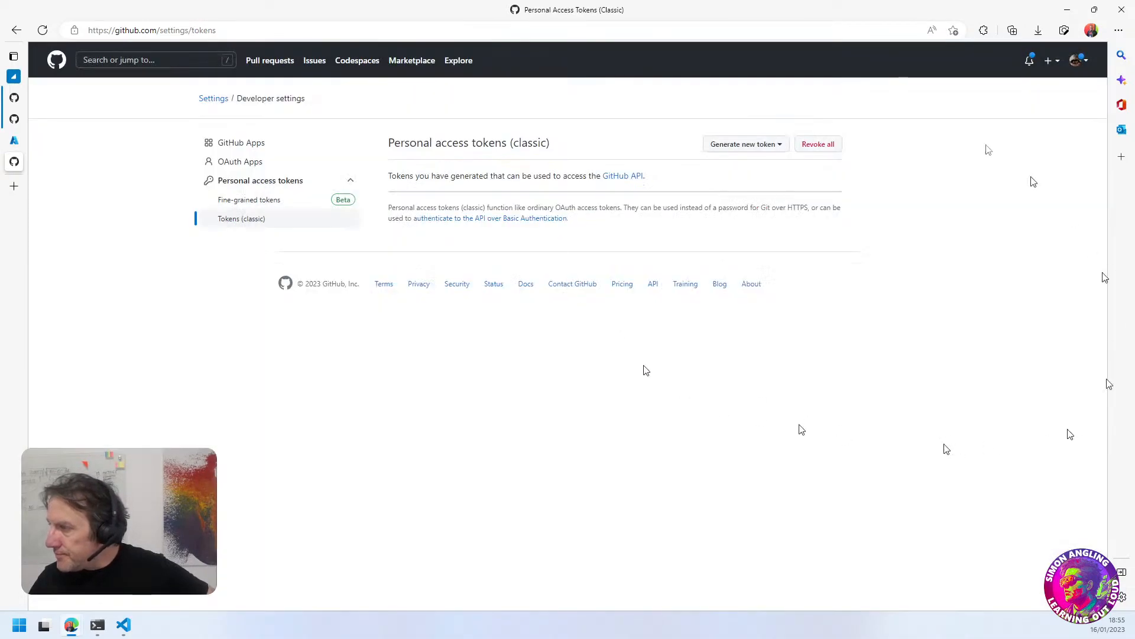
# Start generating a new classic personal access token, and restore the browser window down from full screen at the access confirmation
pyautogui.click(773, 144)
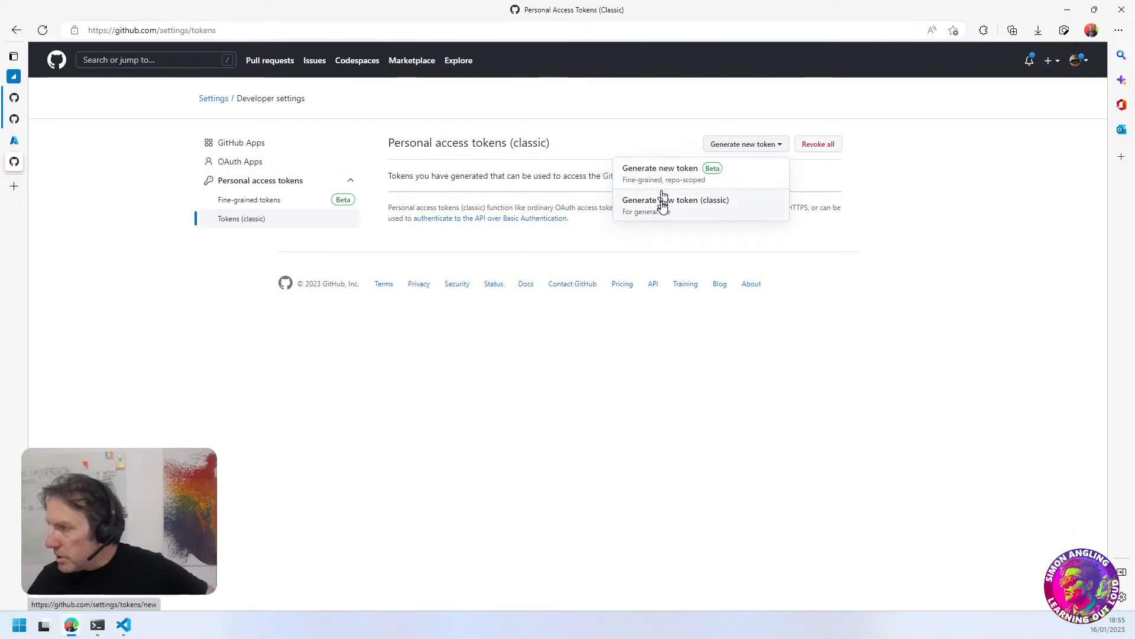
pyautogui.click(663, 202)
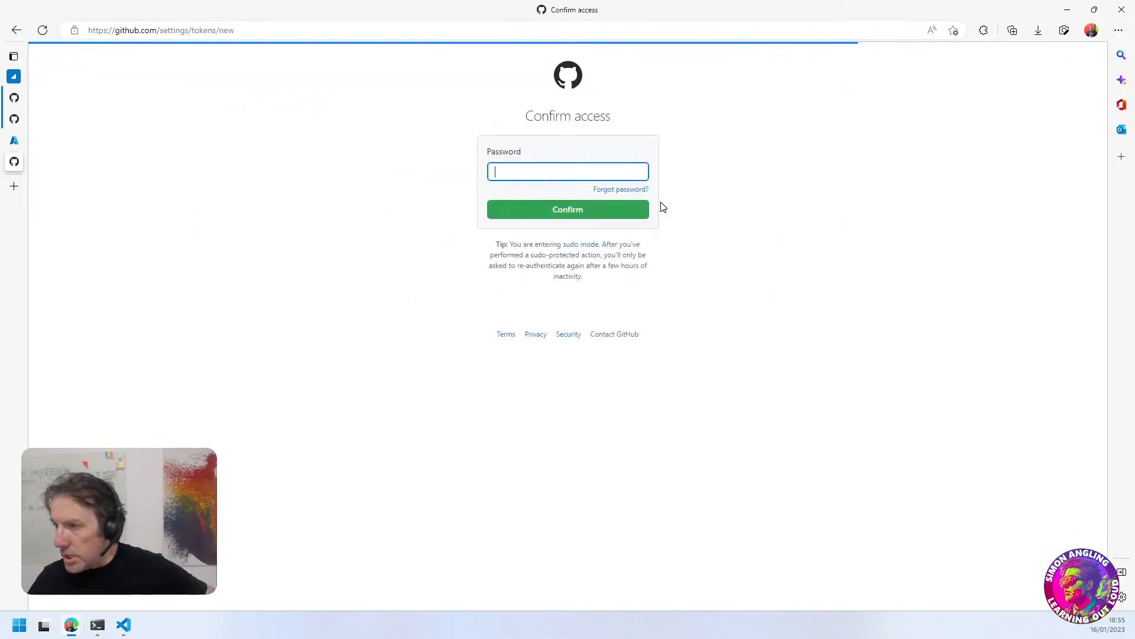
pyautogui.doubleClick(517, 19)
pyautogui.moveTo(503, 172); pyautogui.dragTo(493, 286)
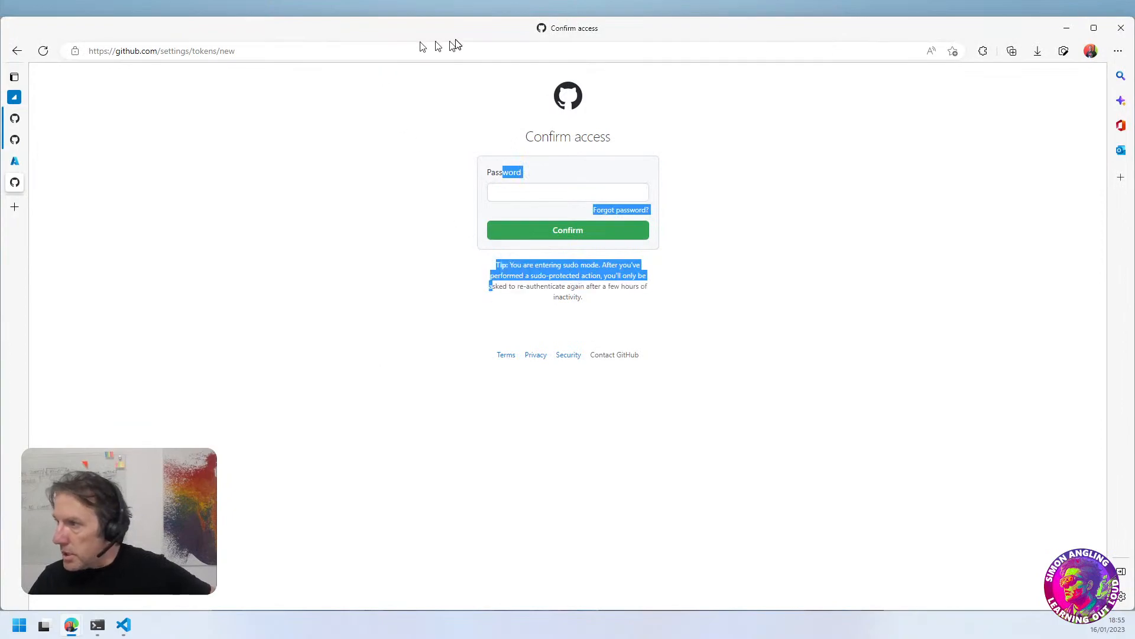
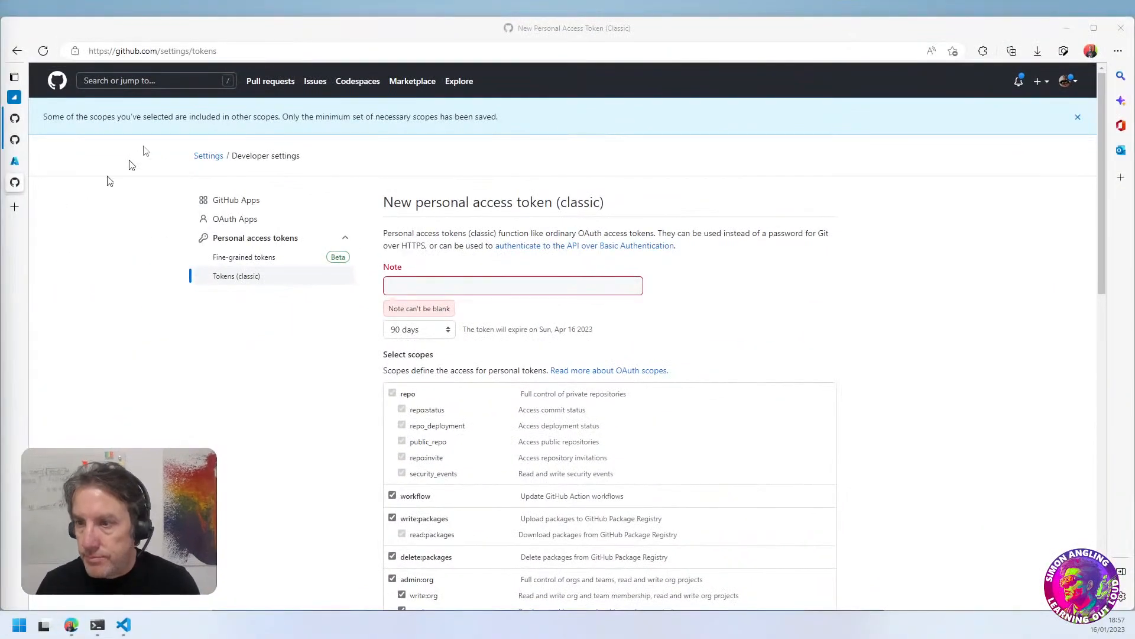
# Name the new classic personal access token AZOps-ALZ01 and generate it
pyautogui.click(415, 287)
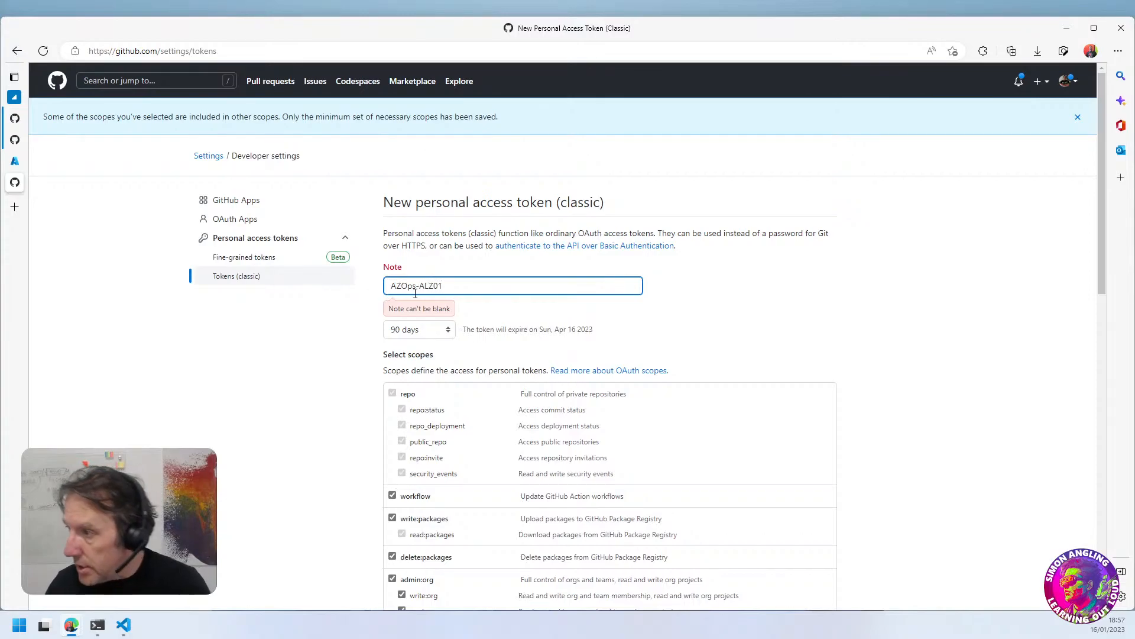
pyautogui.scroll(-15, 415, 294)
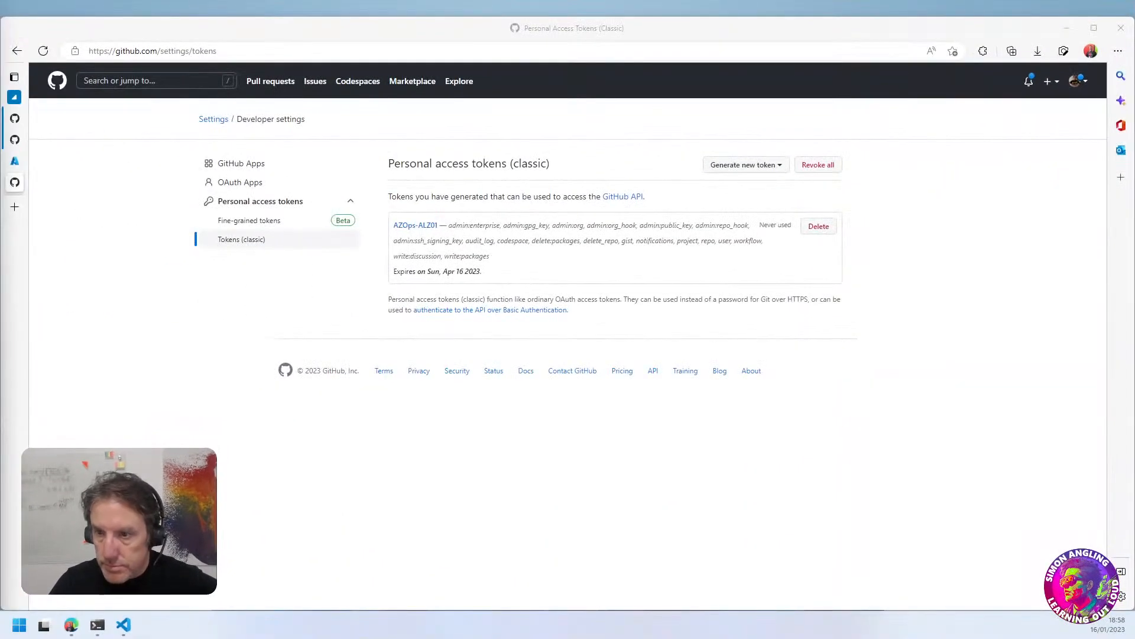
pyautogui.moveTo(573, 230)
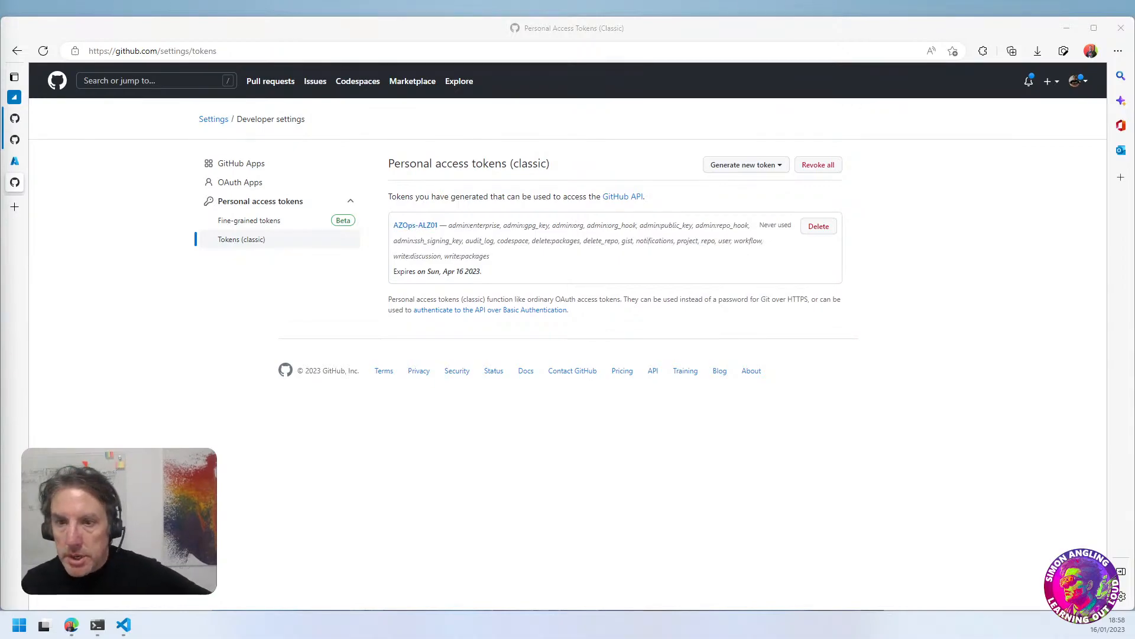
# Return to the landing zone setup and register a new service principal application named AZOps-ALZ01, limited to accounts in this organizational directory only (single tenant)
pyautogui.click(15, 161)
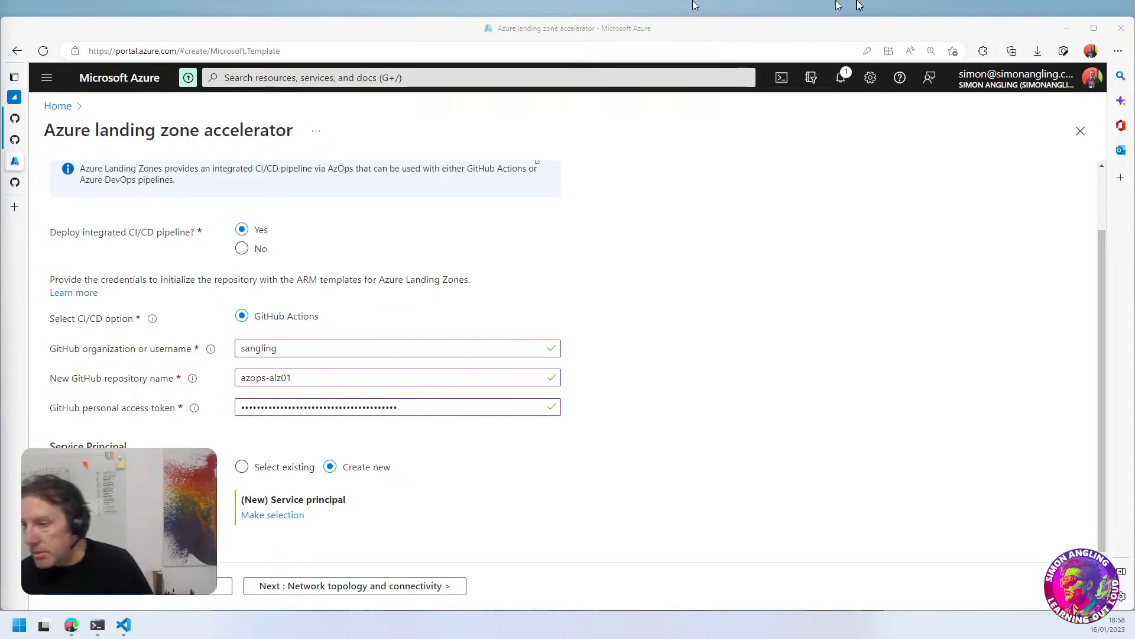
pyautogui.click(275, 518)
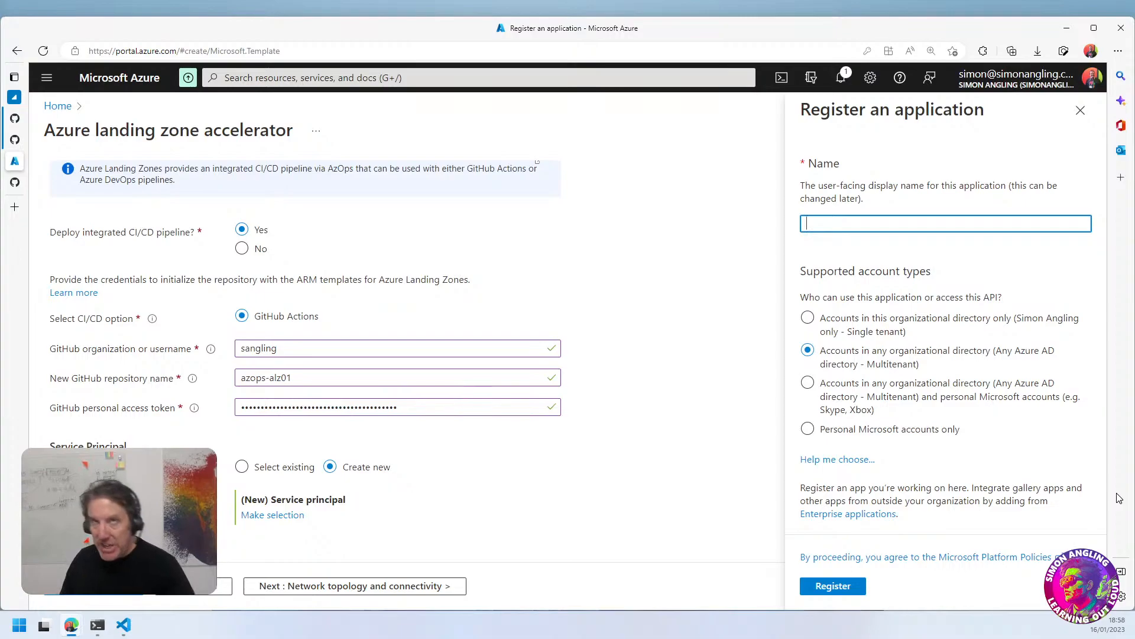
pyautogui.click(848, 226)
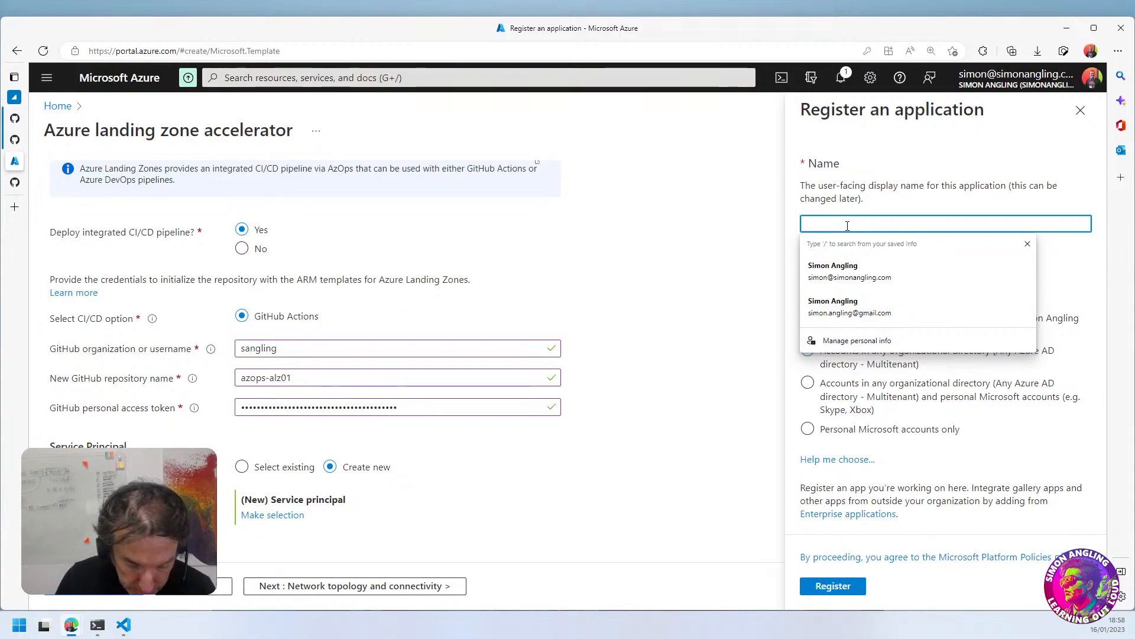
pyautogui.write('AZOps-ALZ01')
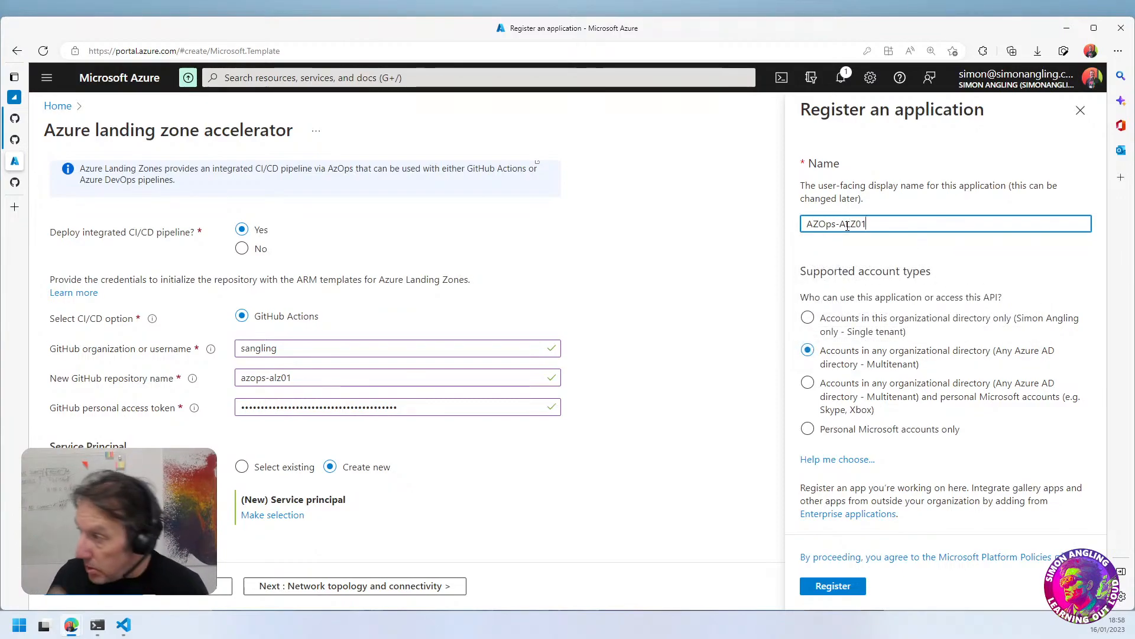
pyautogui.press('Tab')
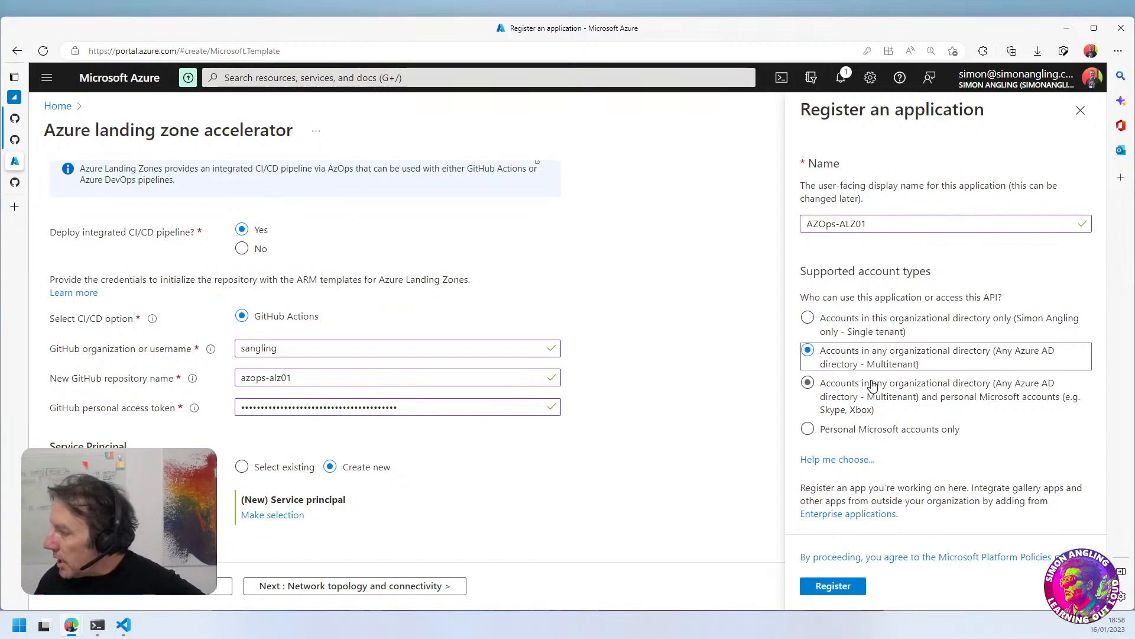
pyautogui.click(888, 327)
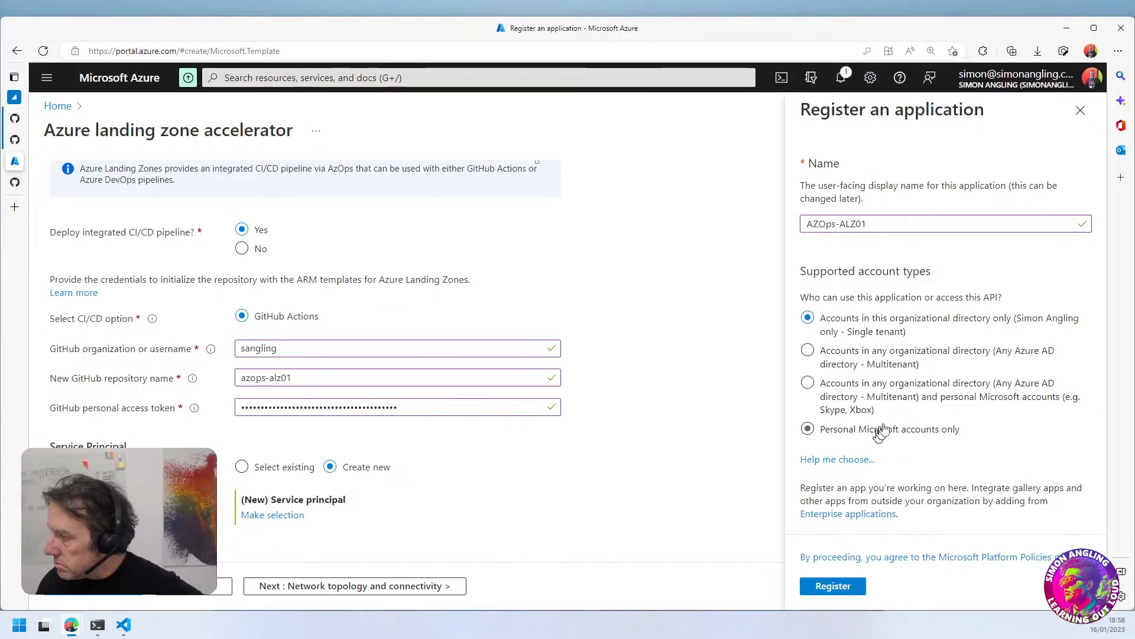
pyautogui.click(834, 587)
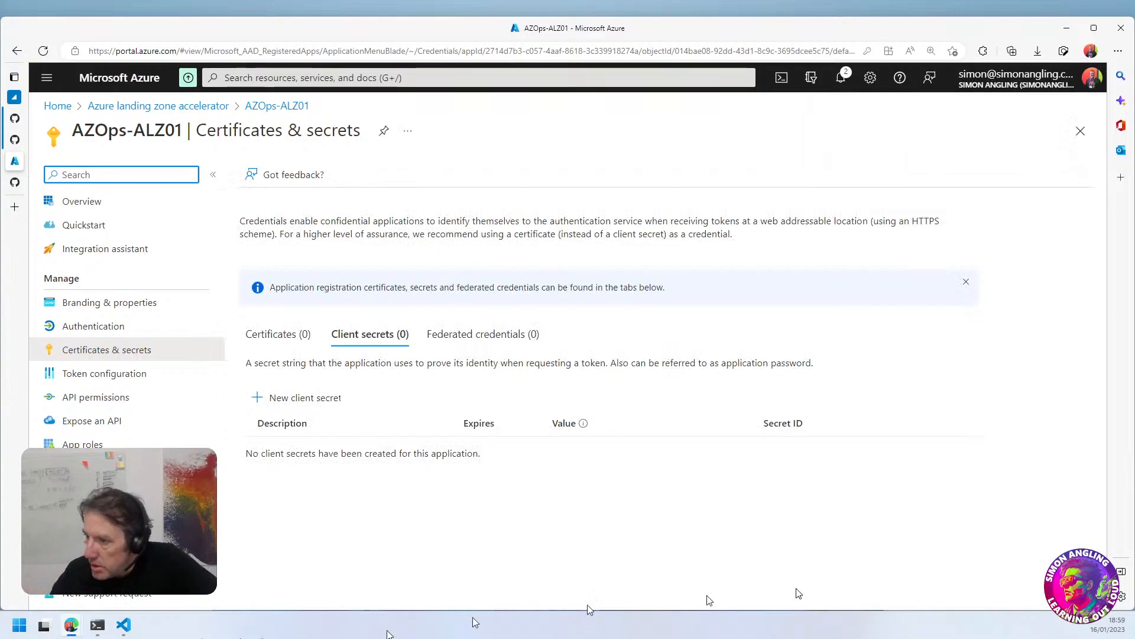
# Add a client secret described as Password with a 730-day (24 months) expiry, and delete it again
pyautogui.click(303, 405)
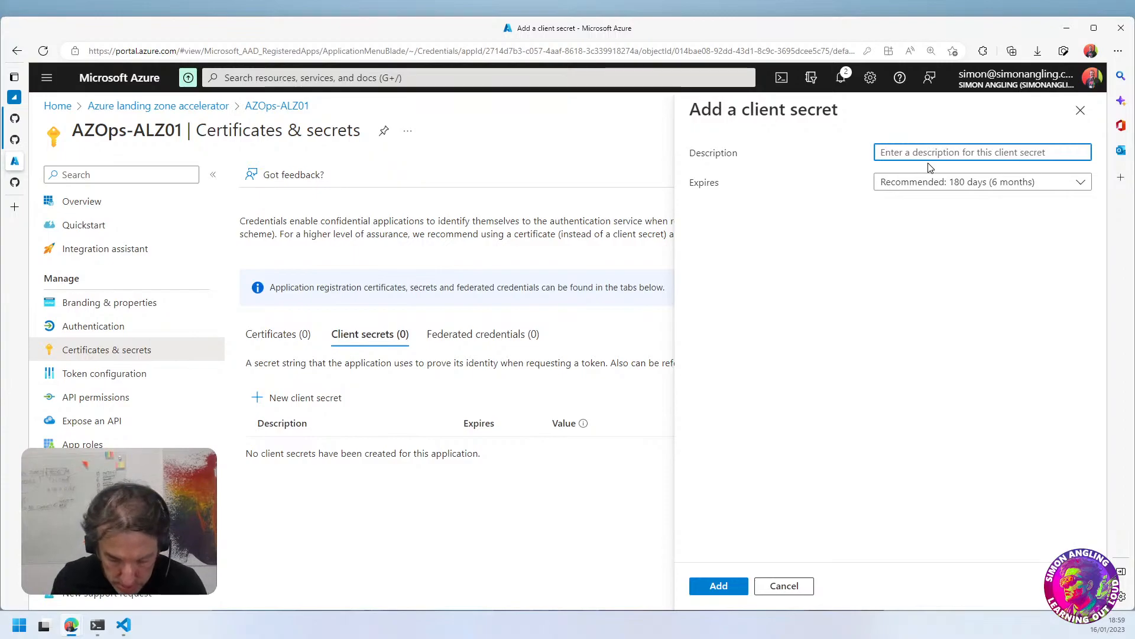
pyautogui.write('POassword')
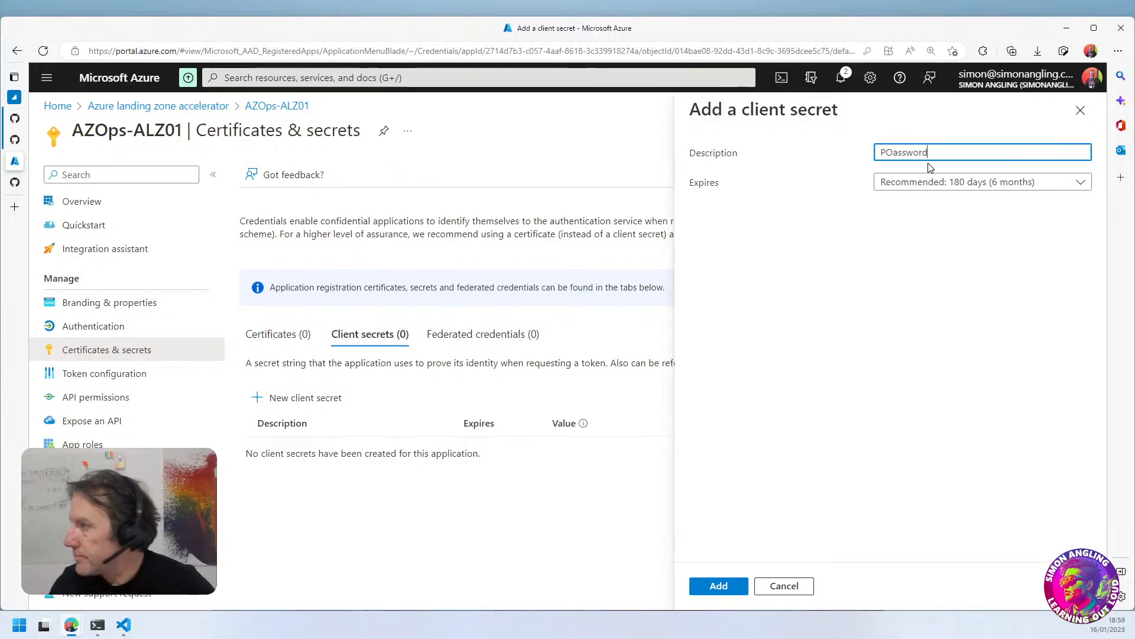
pyautogui.click(891, 158)
pyautogui.press('Delete')
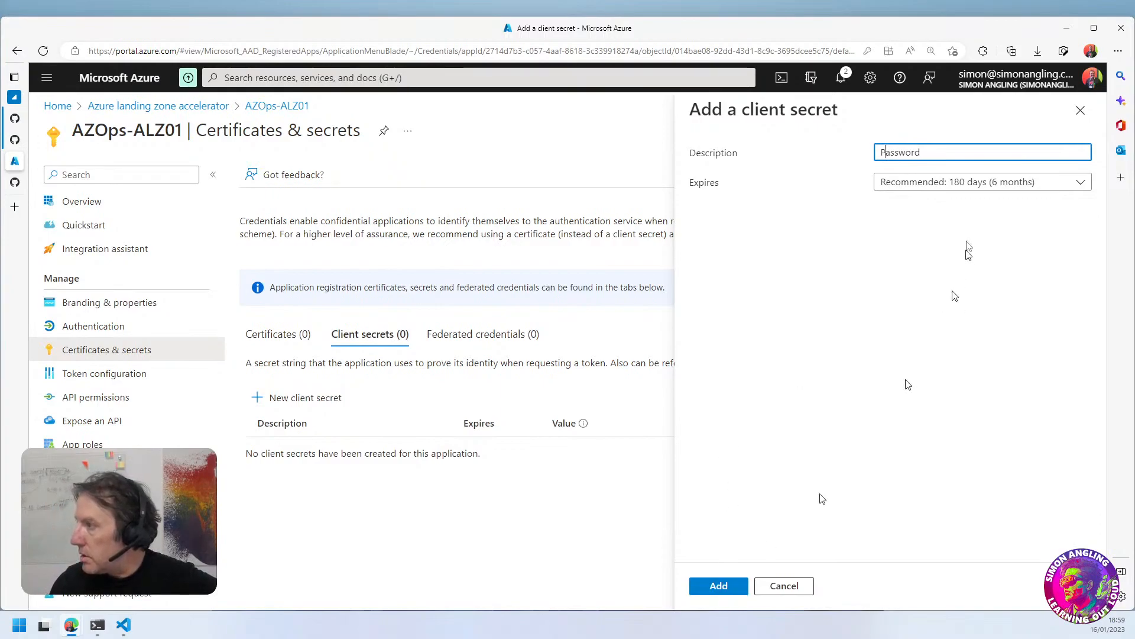
pyautogui.click(970, 184)
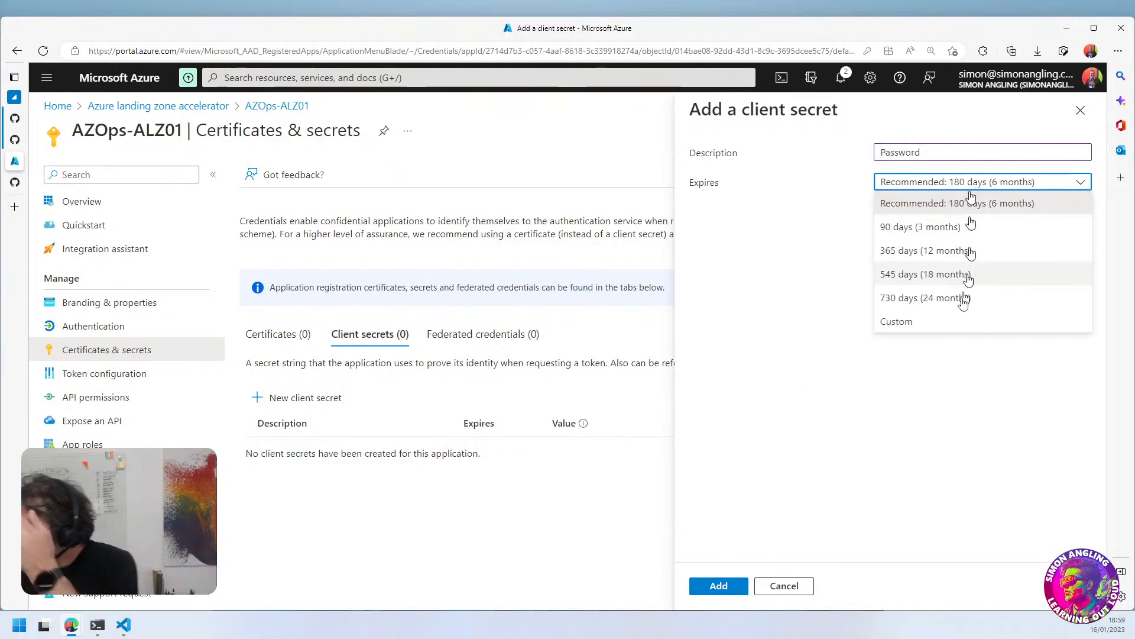
pyautogui.click(937, 298)
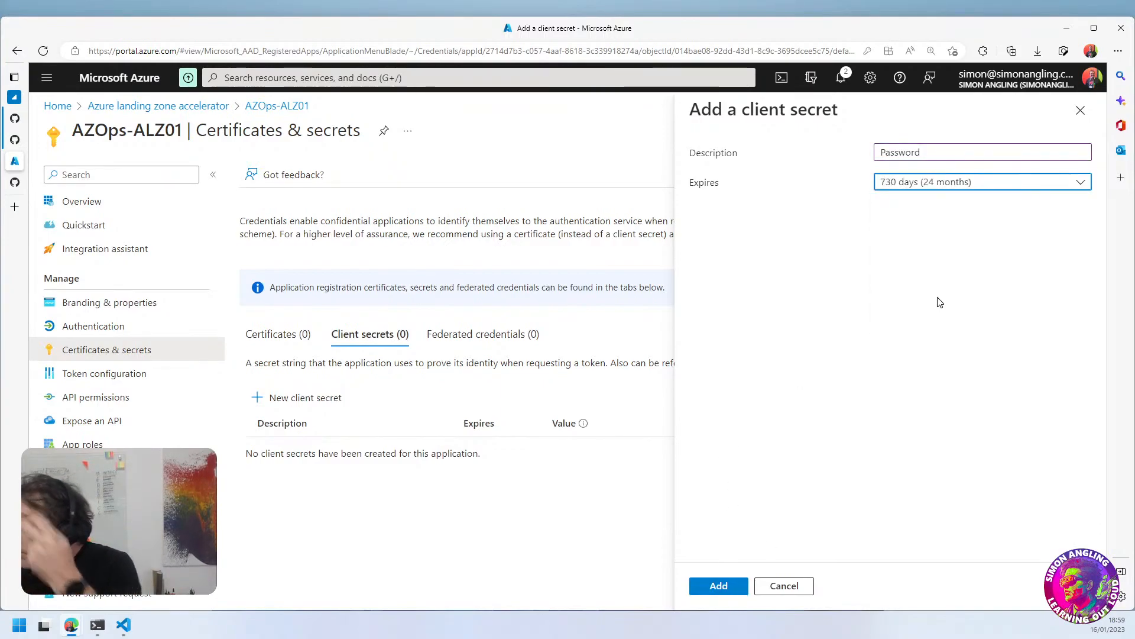
pyautogui.click(719, 586)
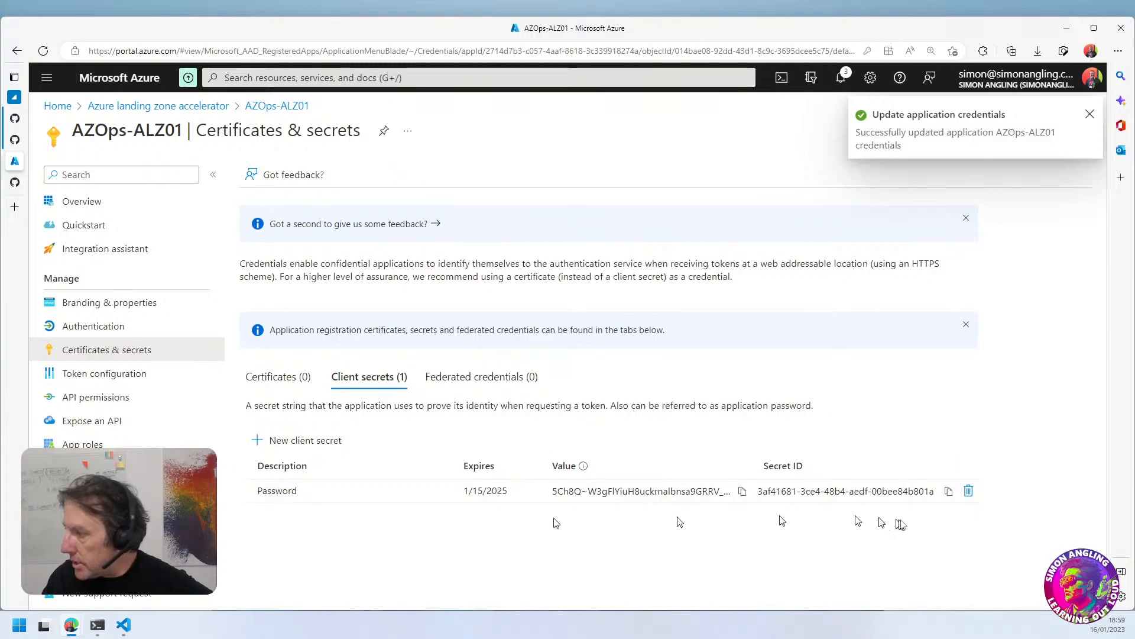
pyautogui.click(969, 490)
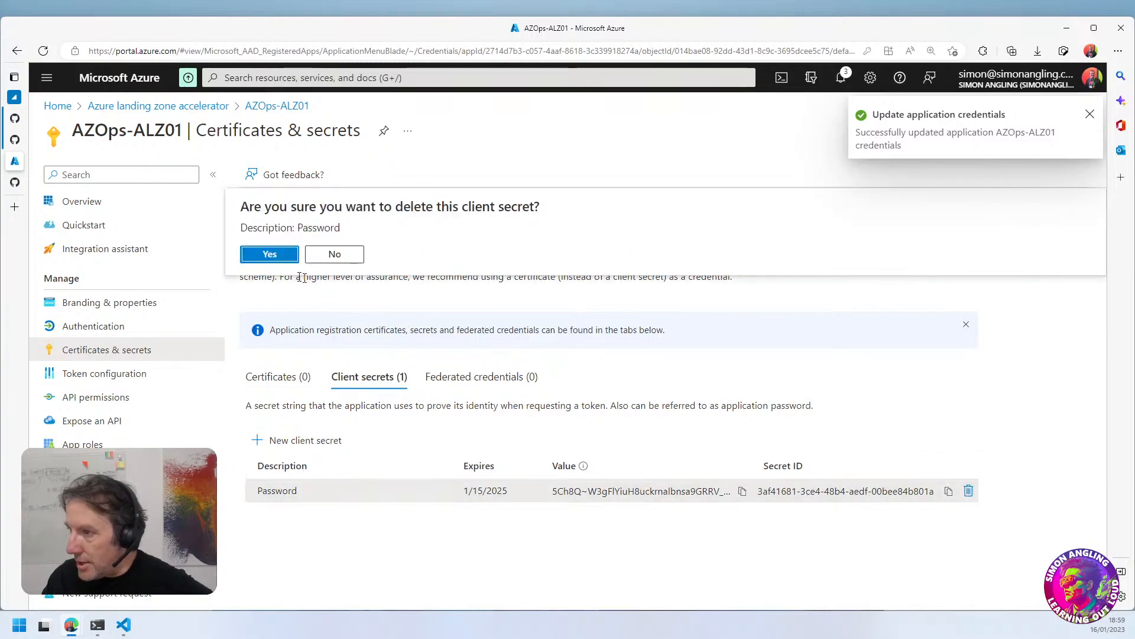
pyautogui.click(270, 254)
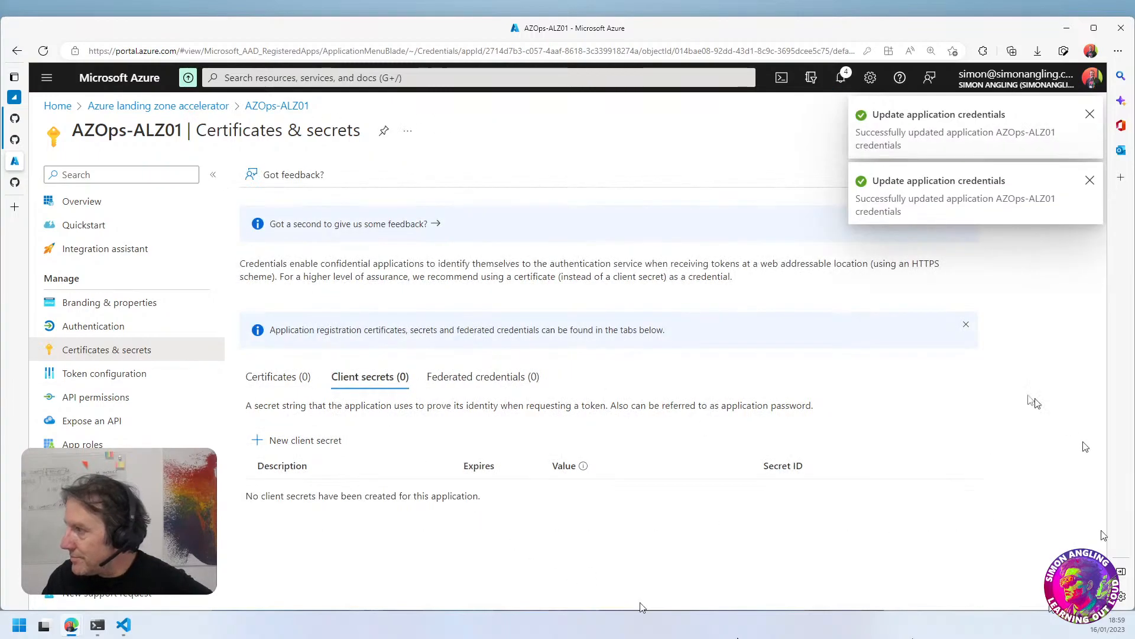
# Start a new client secret for the AZOps-ALZ01 application with the description Password and a 365-day (12 months) expiry
pyautogui.click(274, 441)
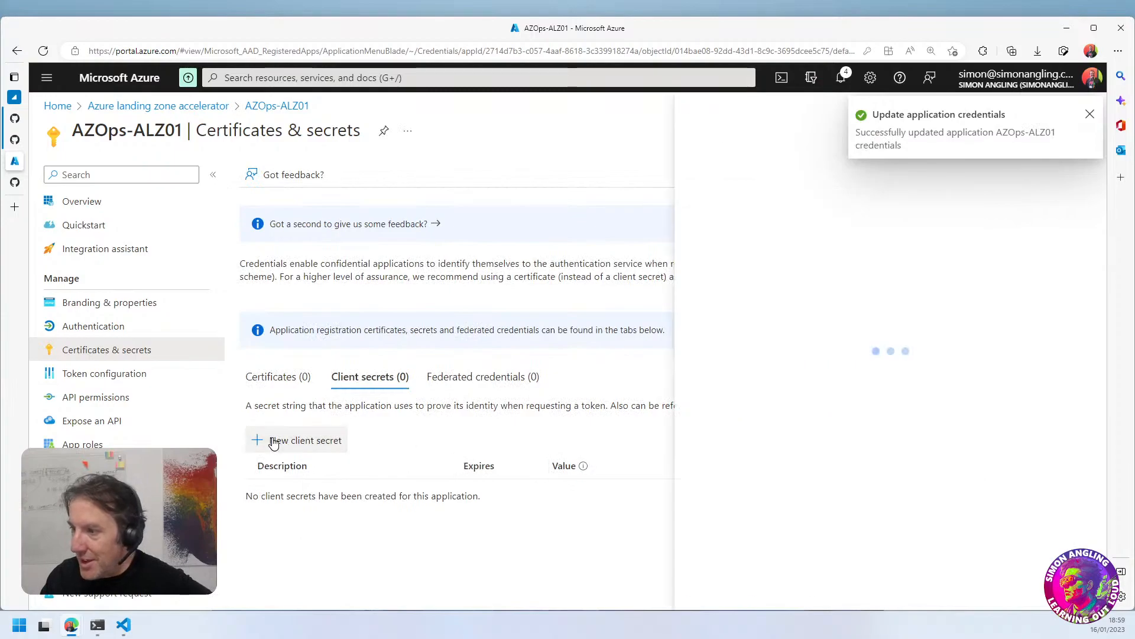
pyautogui.click(1090, 113)
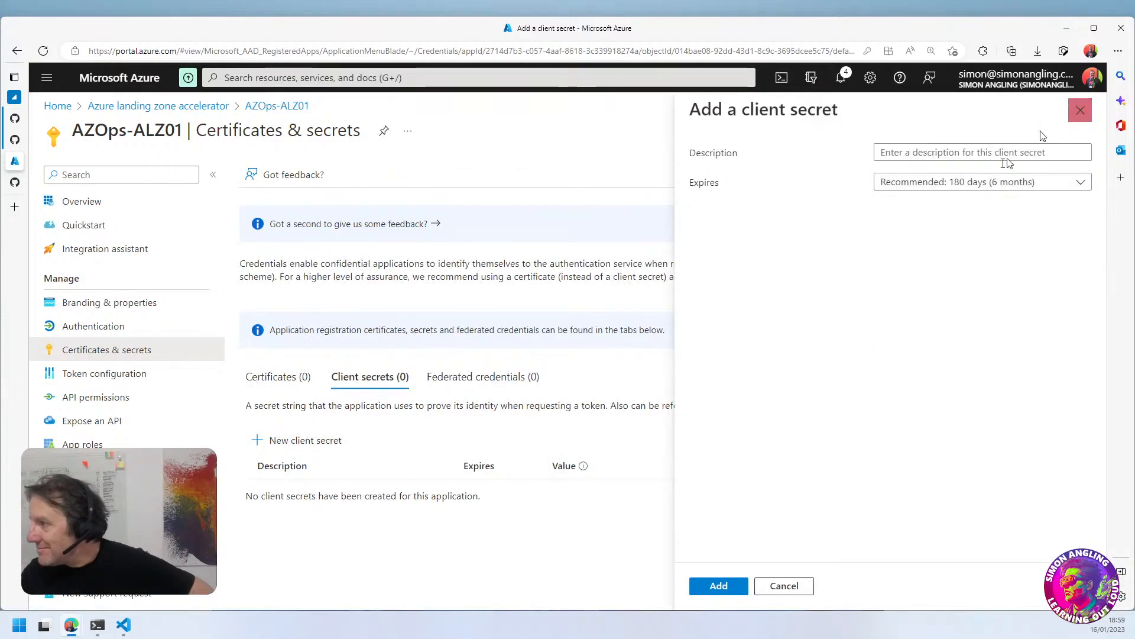
pyautogui.click(1006, 155)
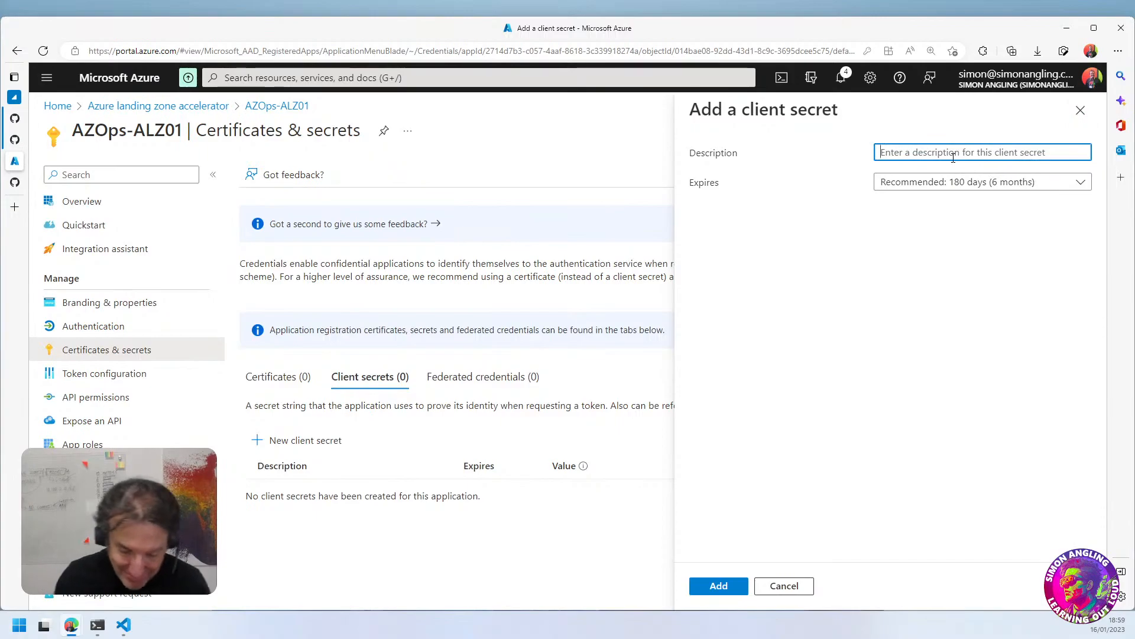
pyautogui.write('Password')
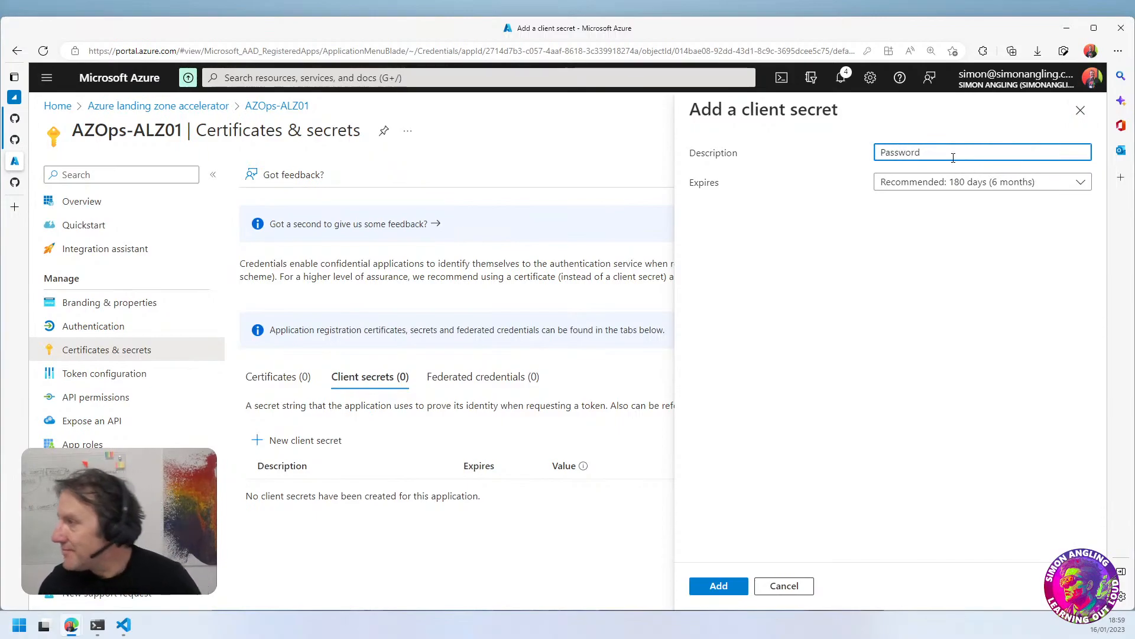
pyautogui.click(955, 179)
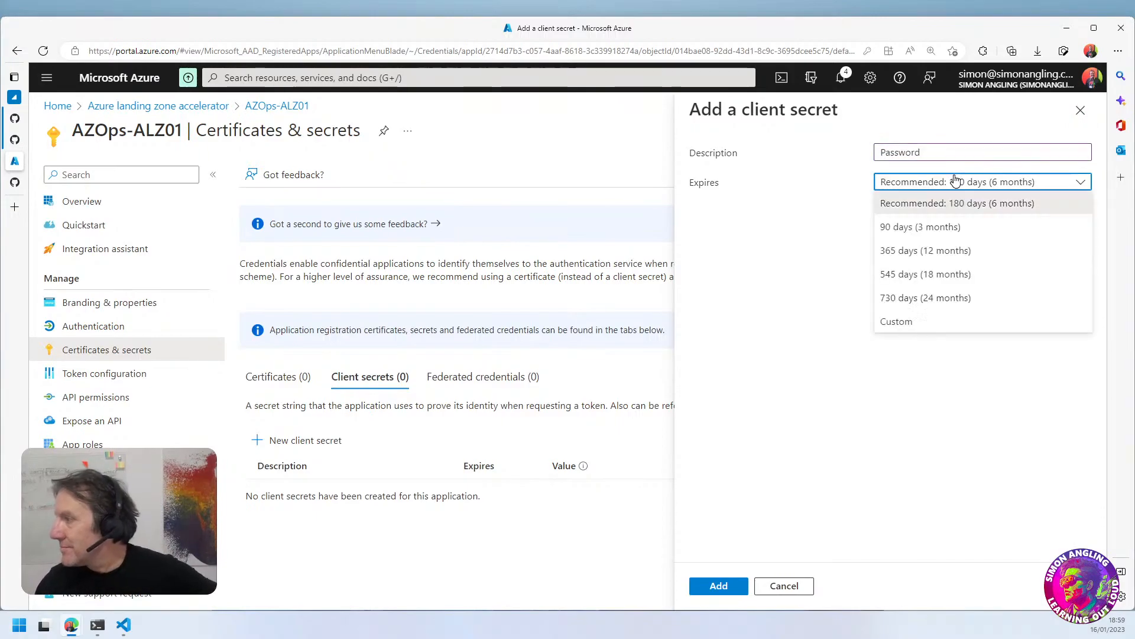
pyautogui.click(935, 251)
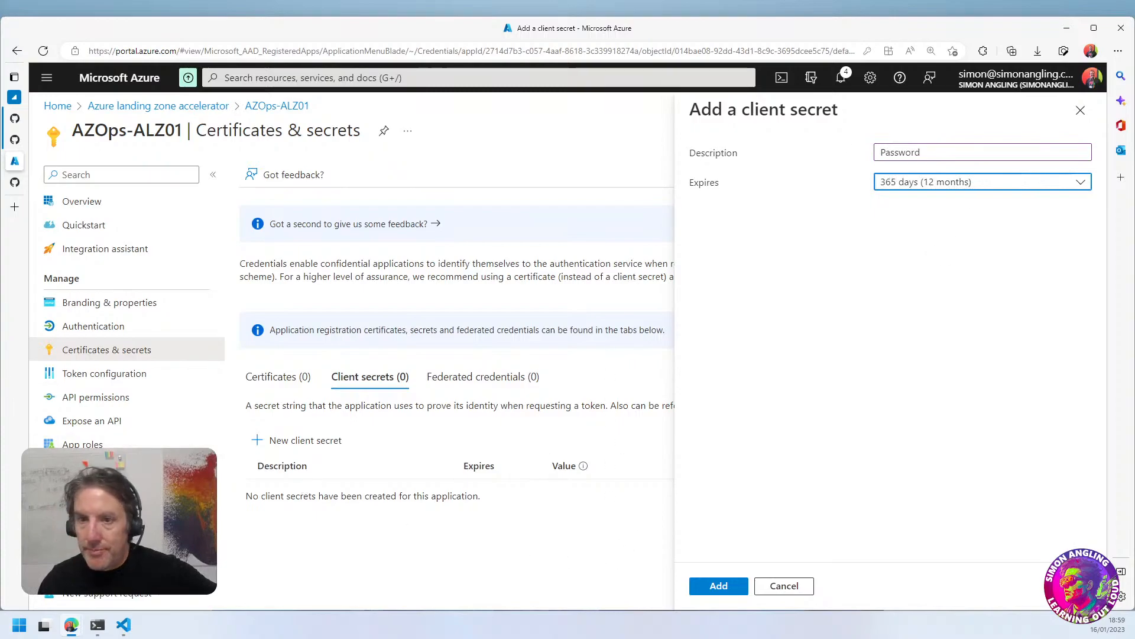
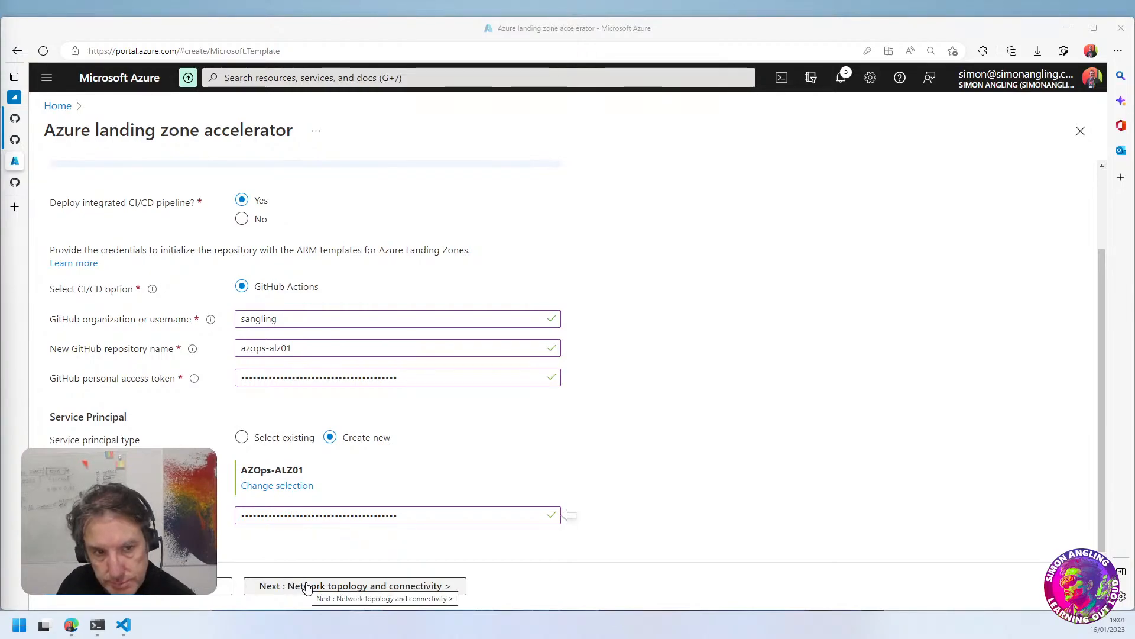
# Continue to the network topology and connectivity settings and choose Hub and spoke with Azure Firewall as the networking topology
pyautogui.click(307, 586)
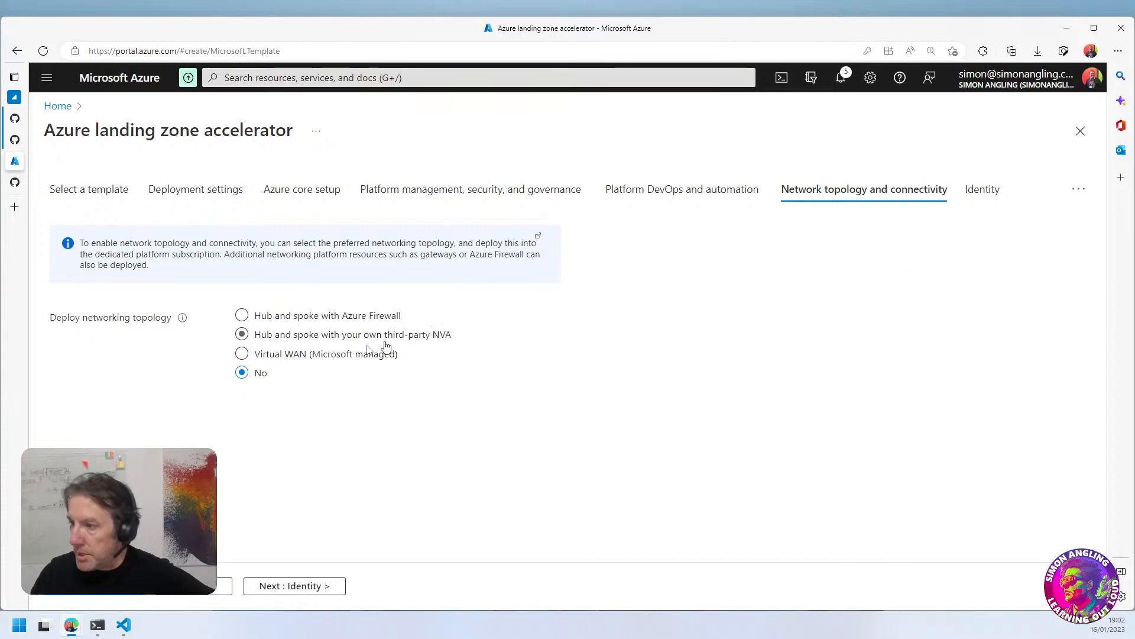
pyautogui.click(248, 318)
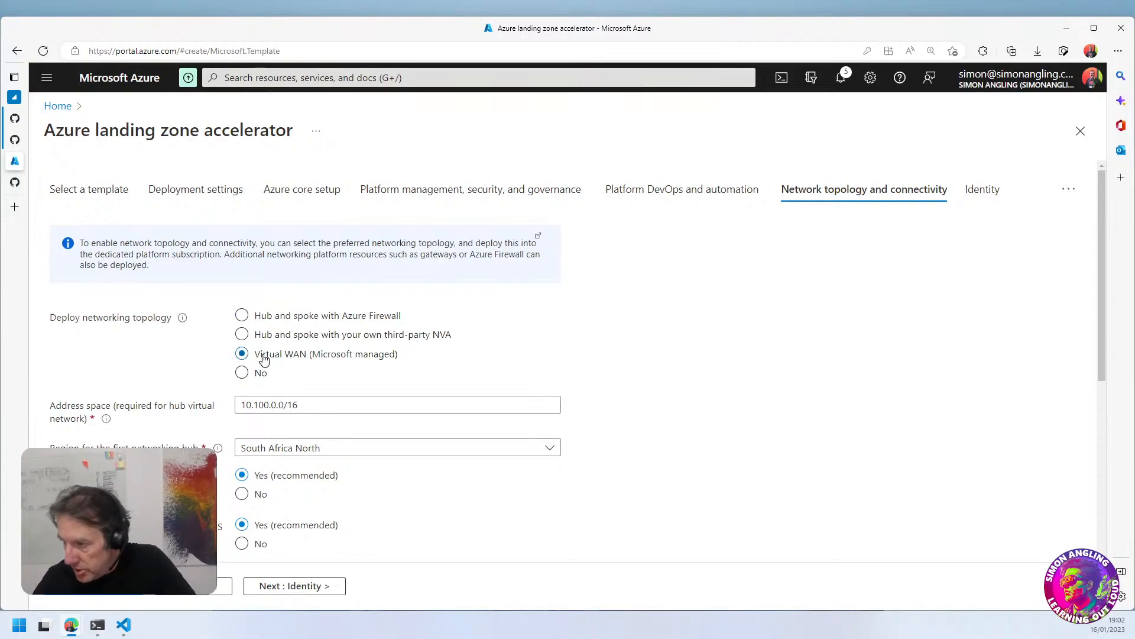
pyautogui.scroll(-5, 591, 407)
pyautogui.scroll(5, 585, 405)
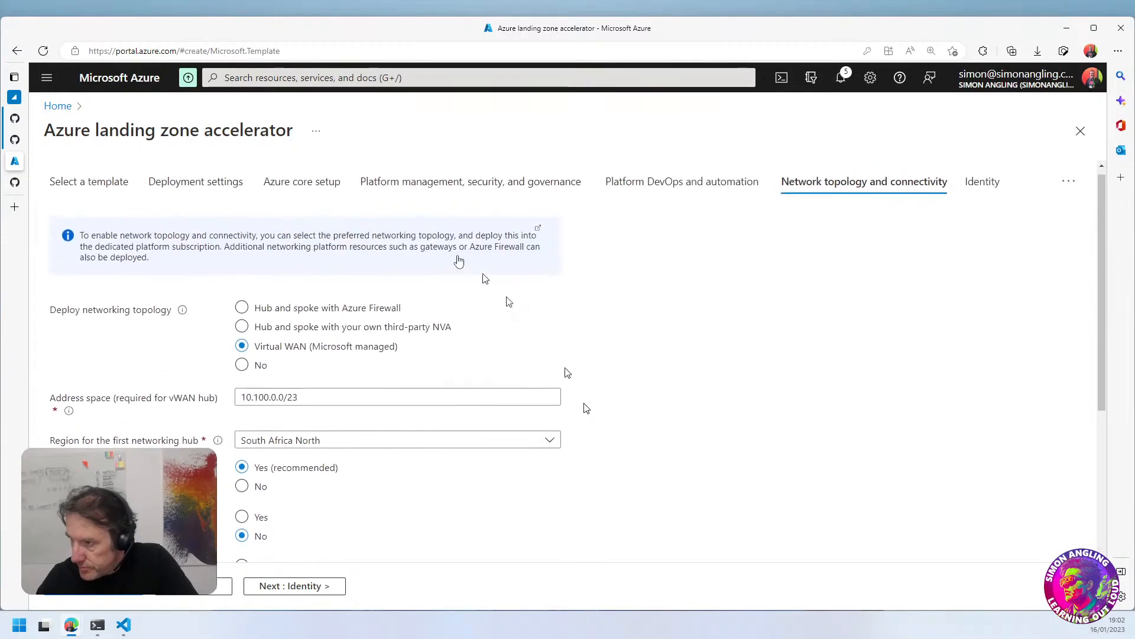
pyautogui.click(265, 309)
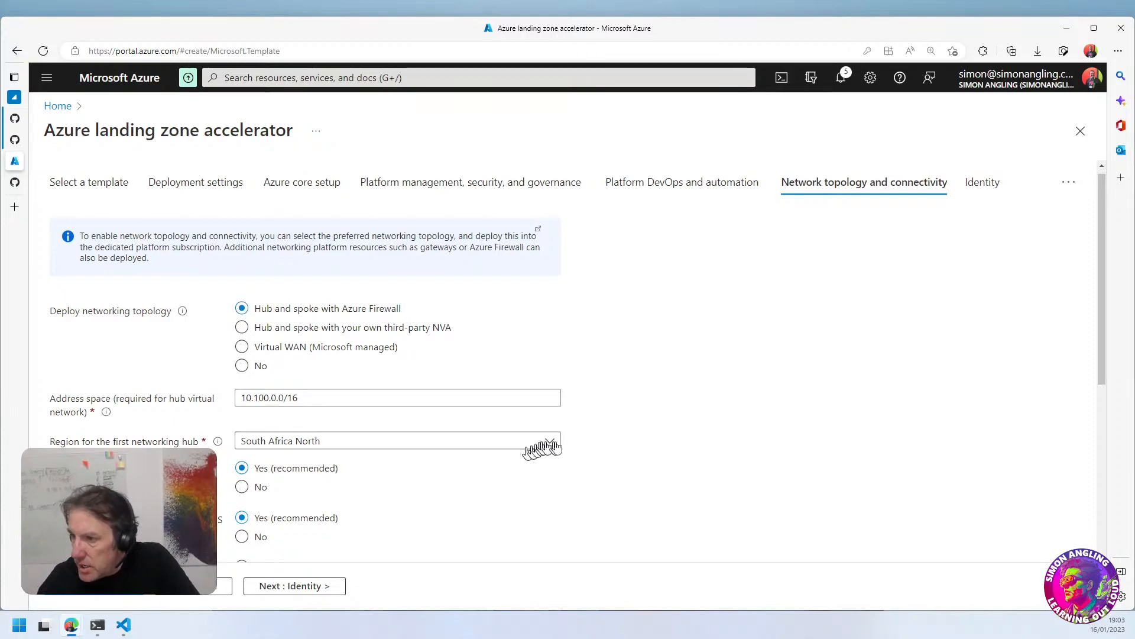
# Enable deployment of a VPN Gateway in the hub network settings
pyautogui.scroll(-2, 565, 450)
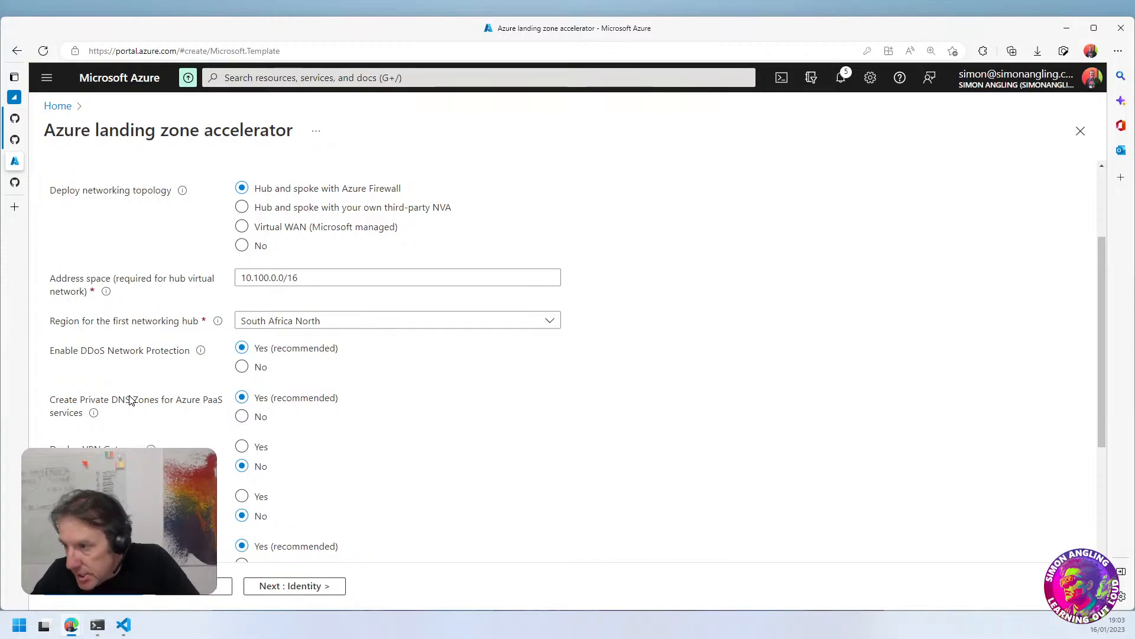
pyautogui.scroll(-2, 333, 463)
pyautogui.moveTo(88, 329); pyautogui.dragTo(126, 335)
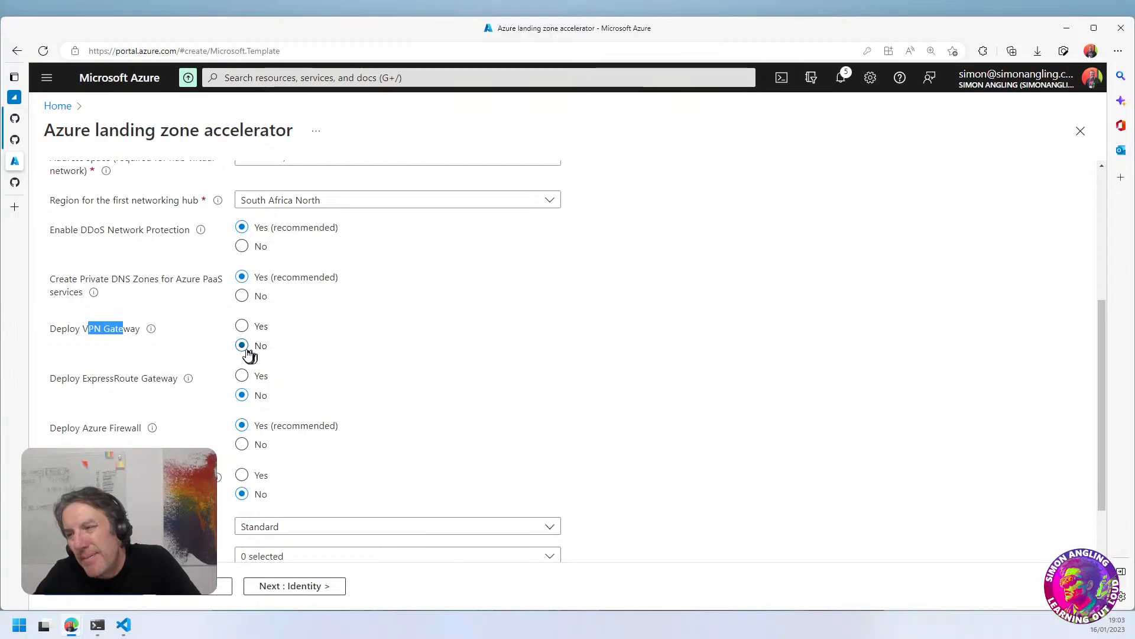
pyautogui.click(359, 360)
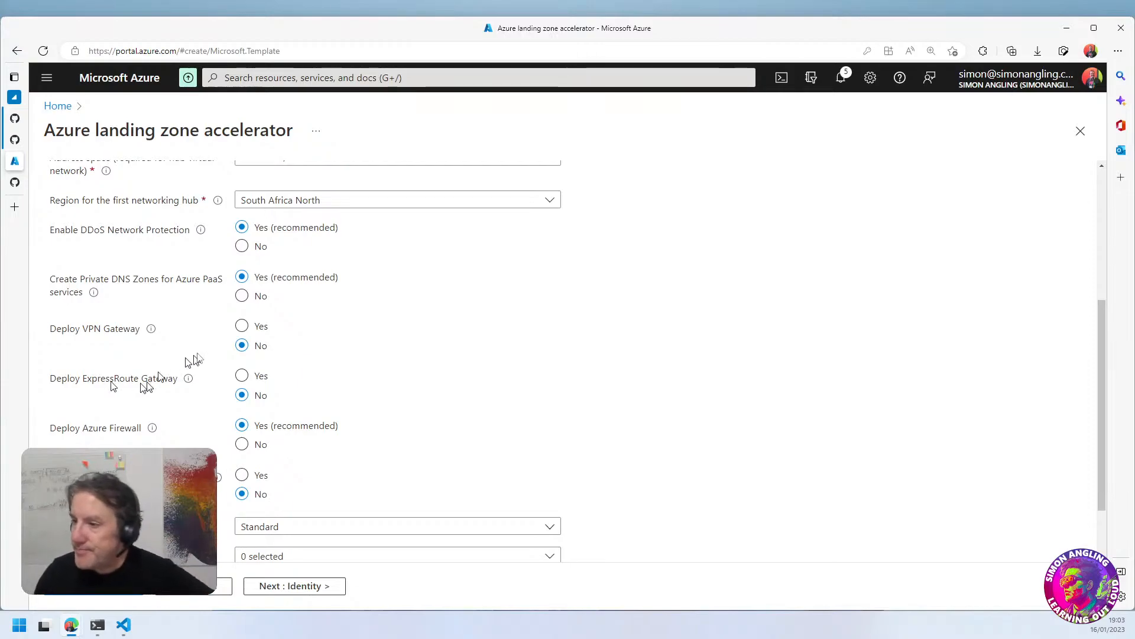
pyautogui.click(242, 327)
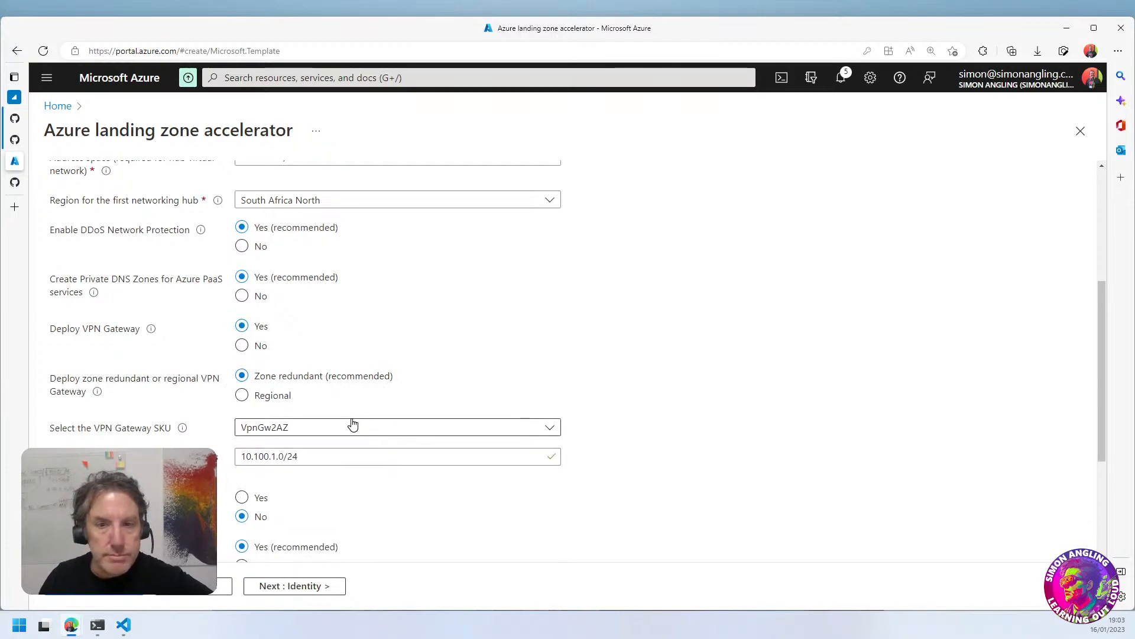
# Search the web for Azure free in a new browser tab and open the Azure free account page
pyautogui.moveTo(26, 188)
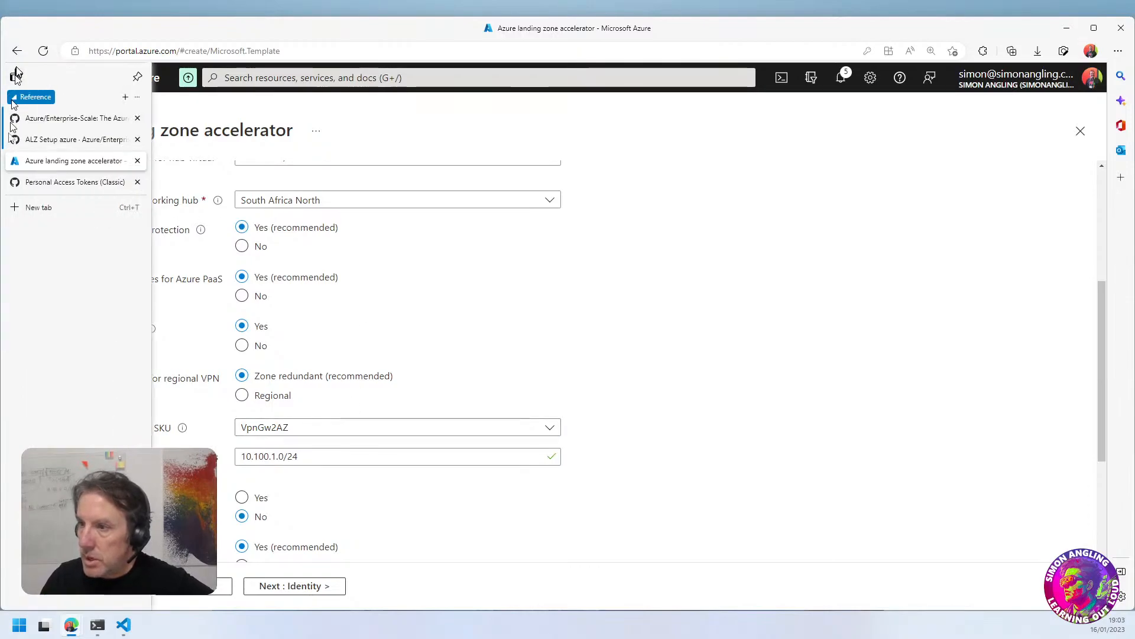
pyautogui.click(32, 207)
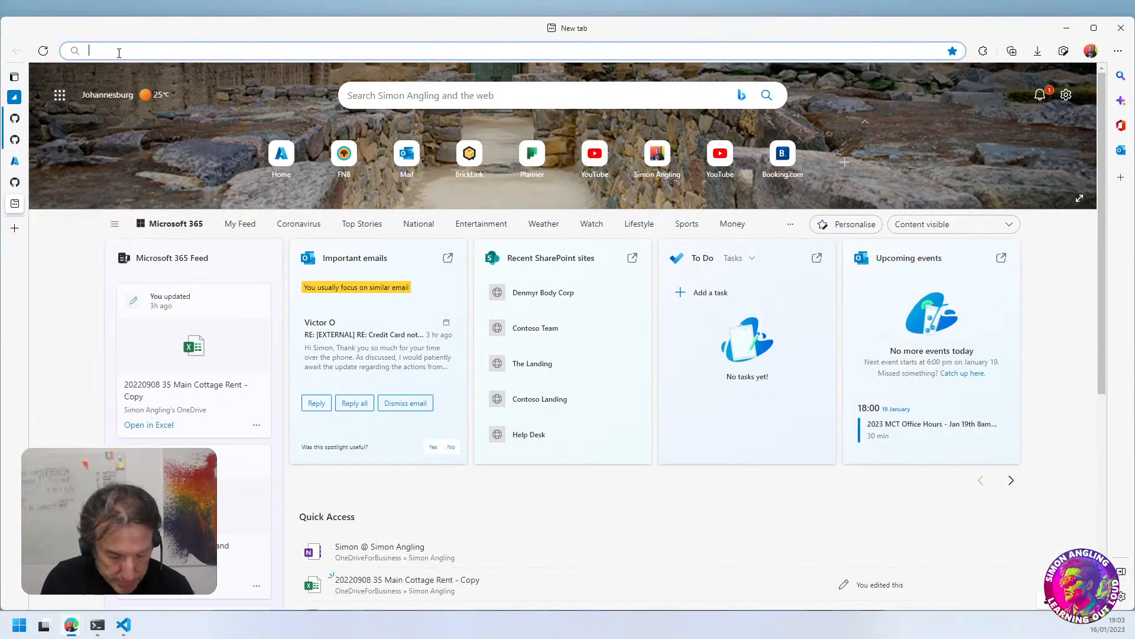
pyautogui.write('Azure fgree')
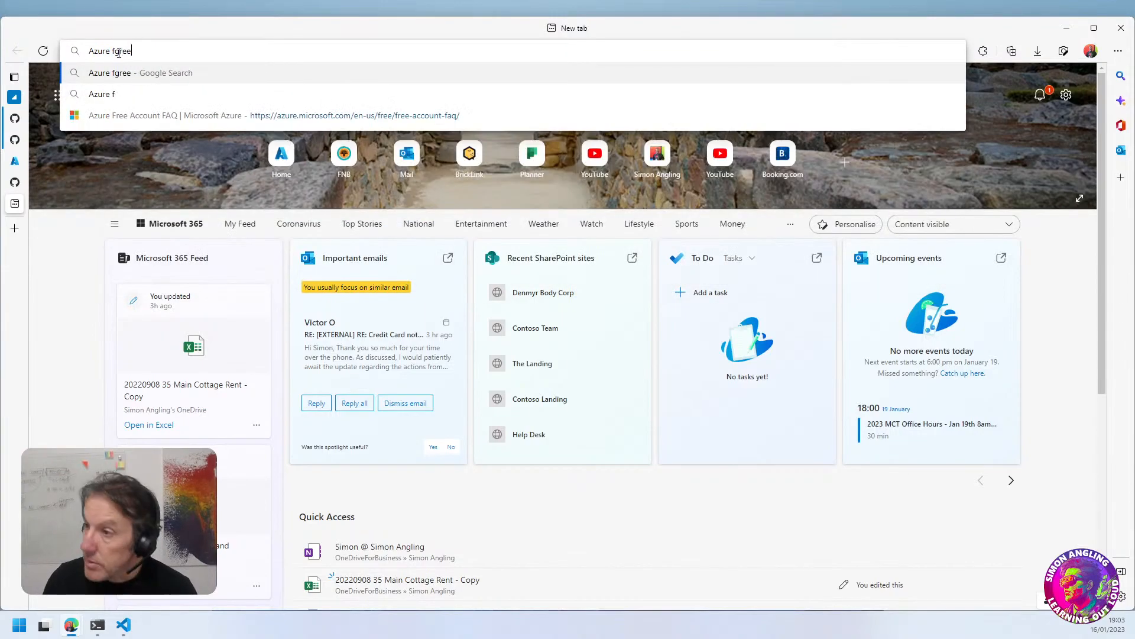
pyautogui.press('Return')
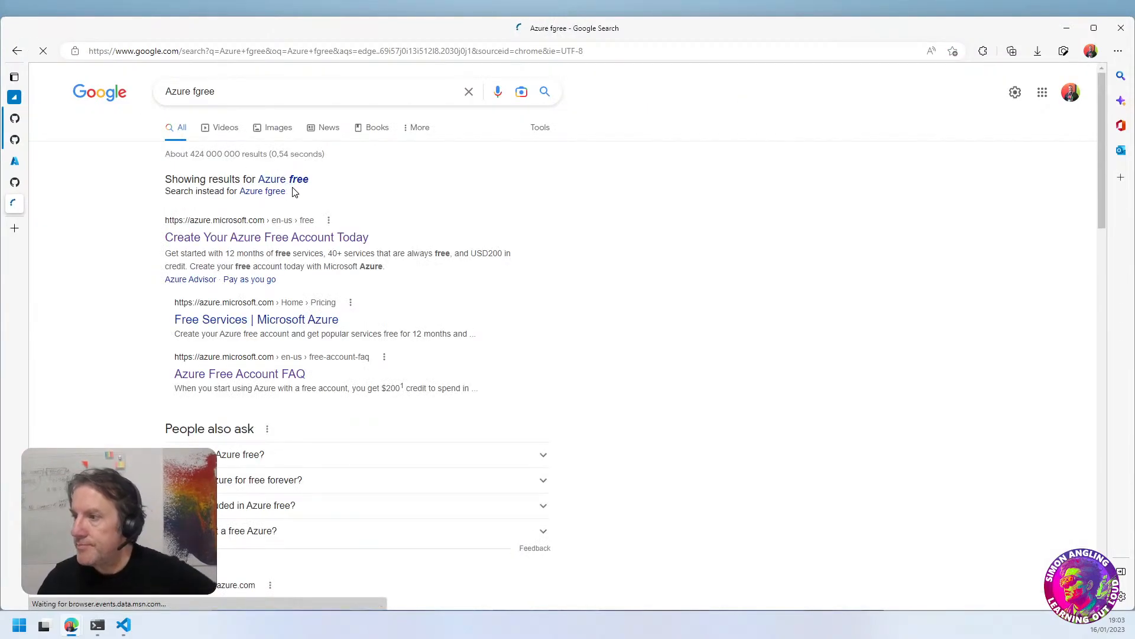
pyautogui.click(292, 181)
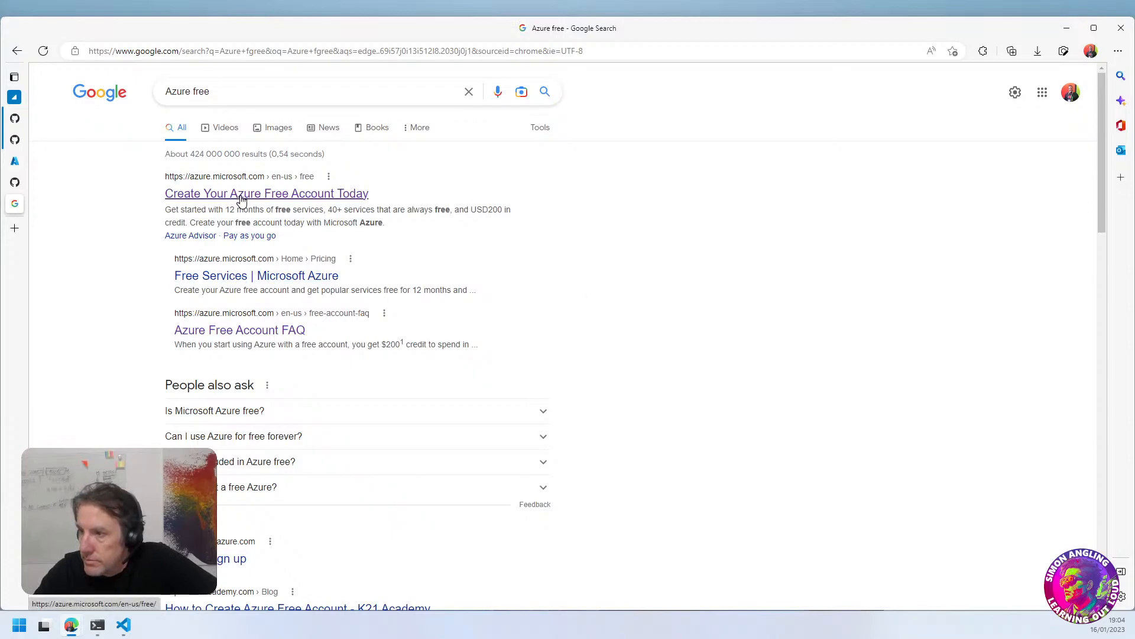
pyautogui.click(289, 199)
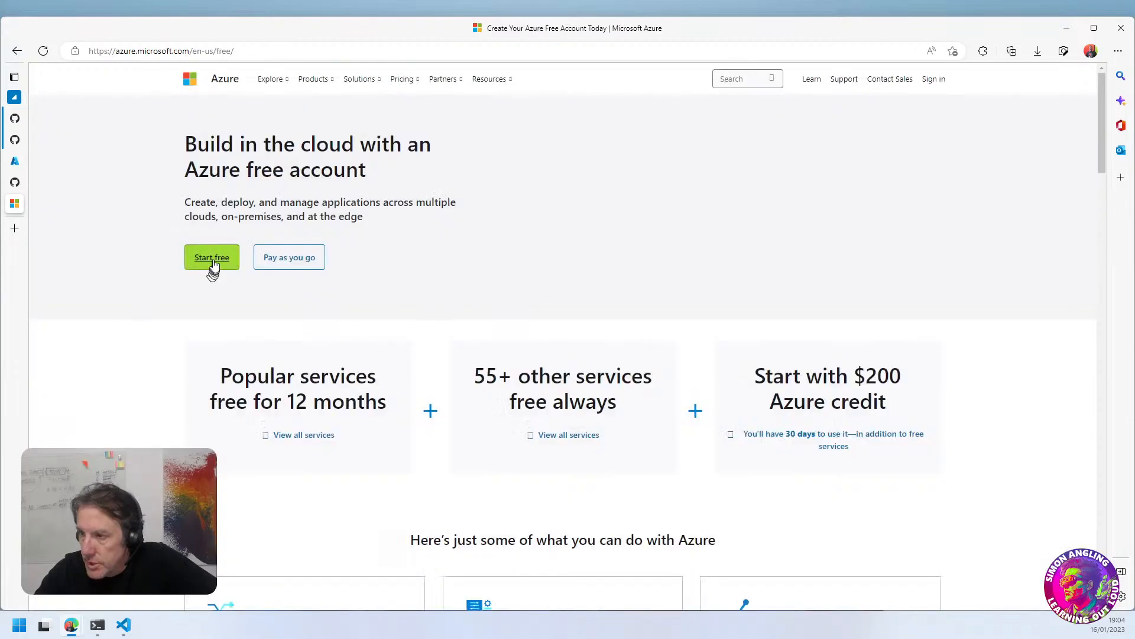
# Look over the free account offers and expand the full list of free Azure services
pyautogui.scroll(-5, 452, 325)
pyautogui.scroll(4, 550, 243)
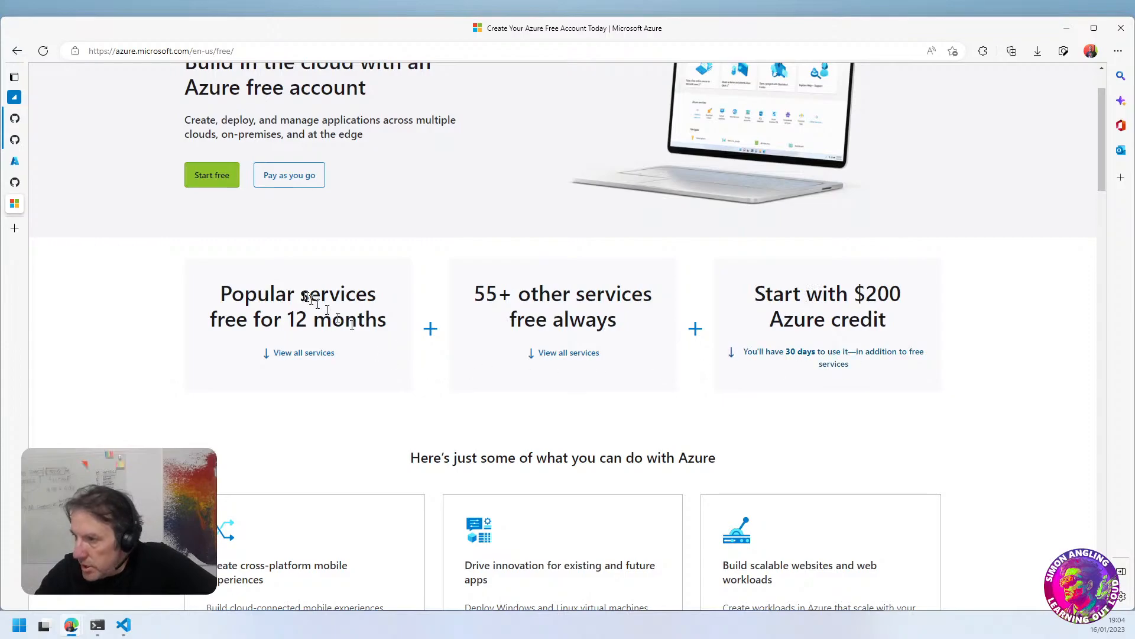
pyautogui.moveTo(287, 294); pyautogui.dragTo(332, 320)
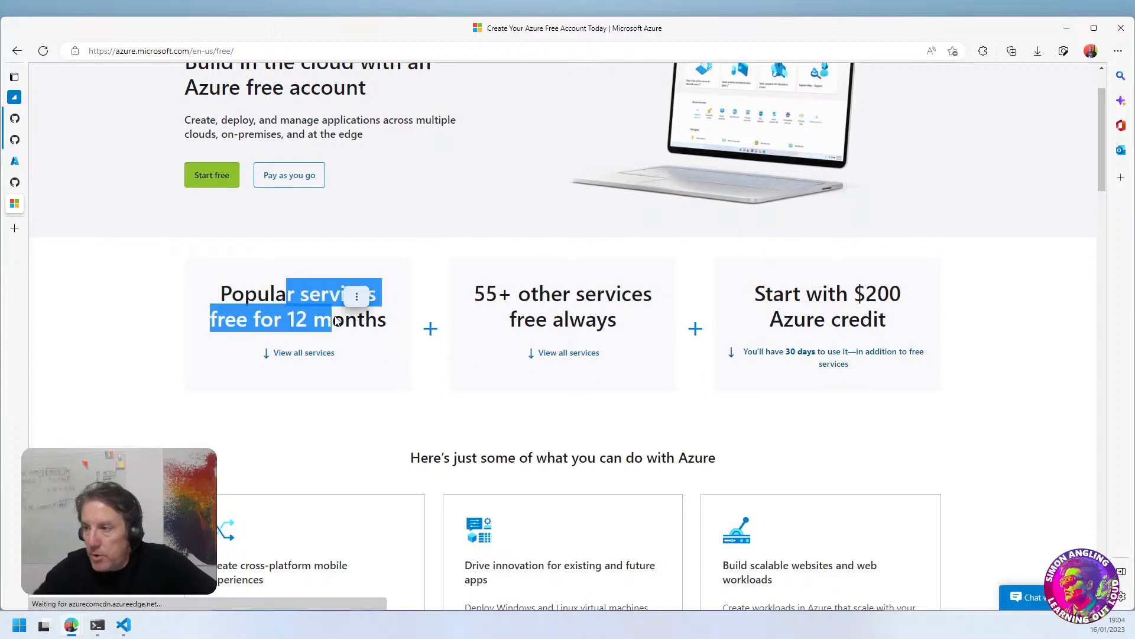
pyautogui.click(304, 354)
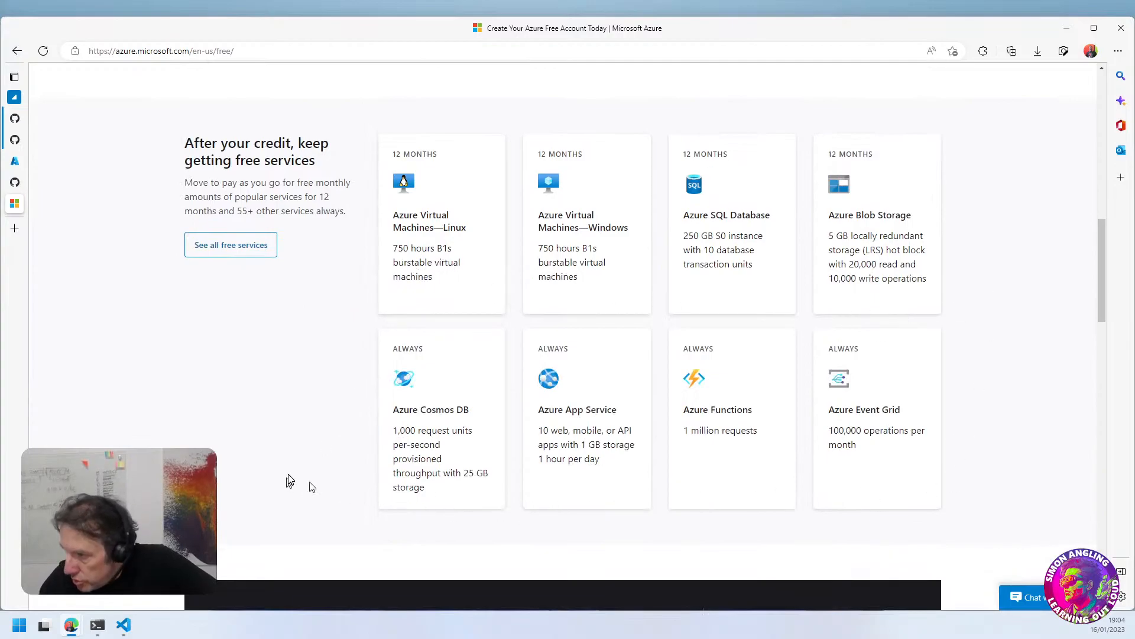
pyautogui.click(232, 253)
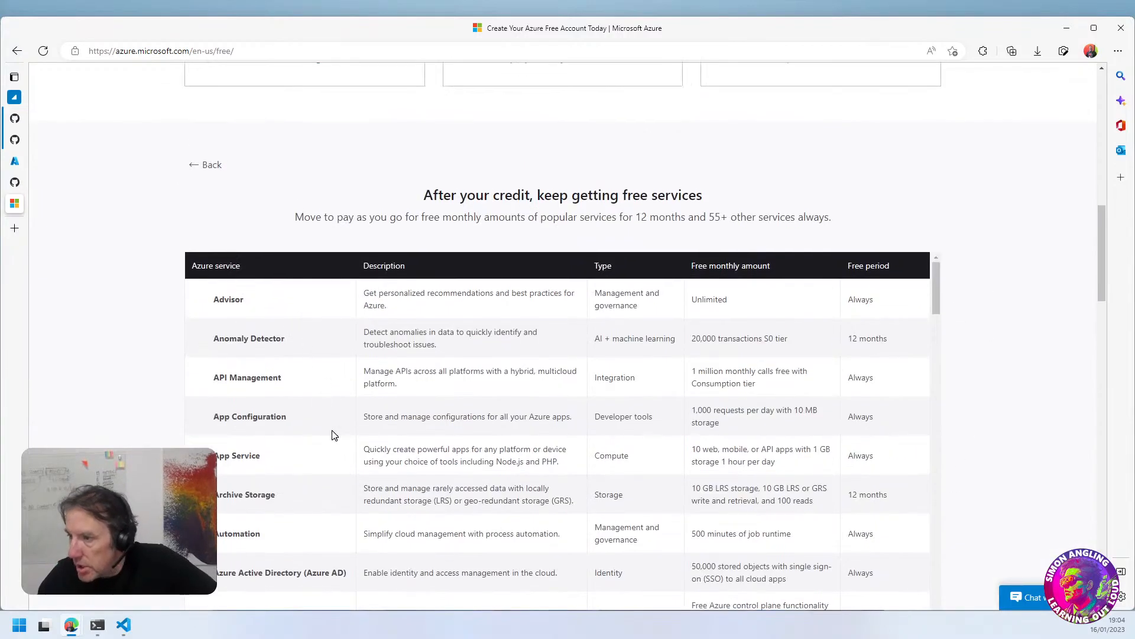
# Find VPN Gateway in the free services table and check which gateway type its free monthly amount covers
pyautogui.scroll(-2, 332, 435)
pyautogui.scroll(-20, 331, 435)
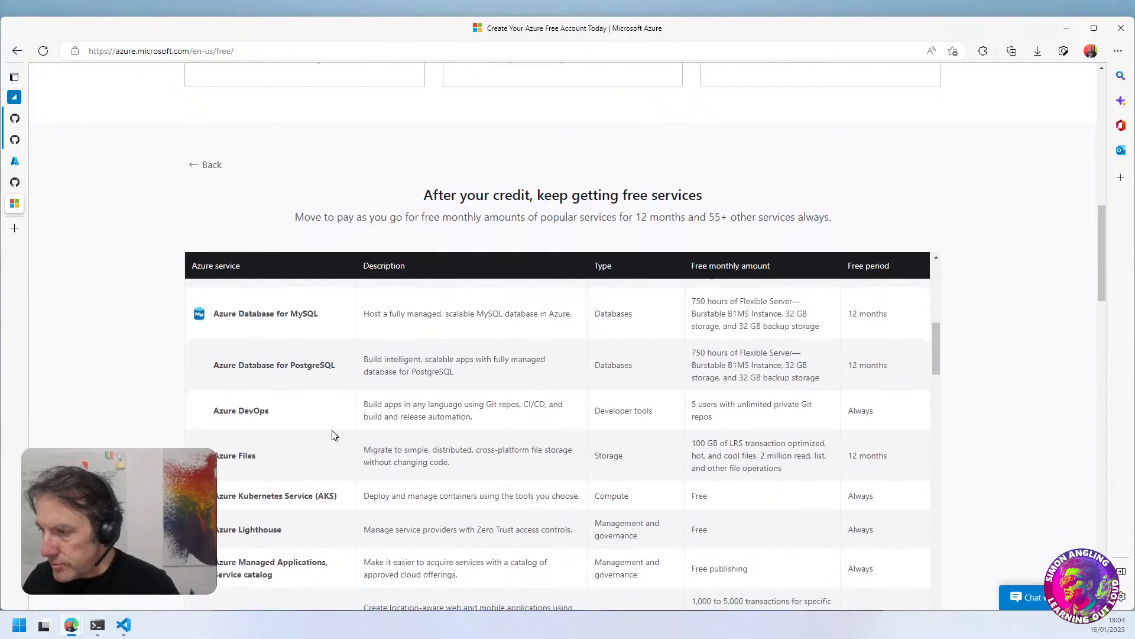
pyautogui.scroll(-3, 332, 436)
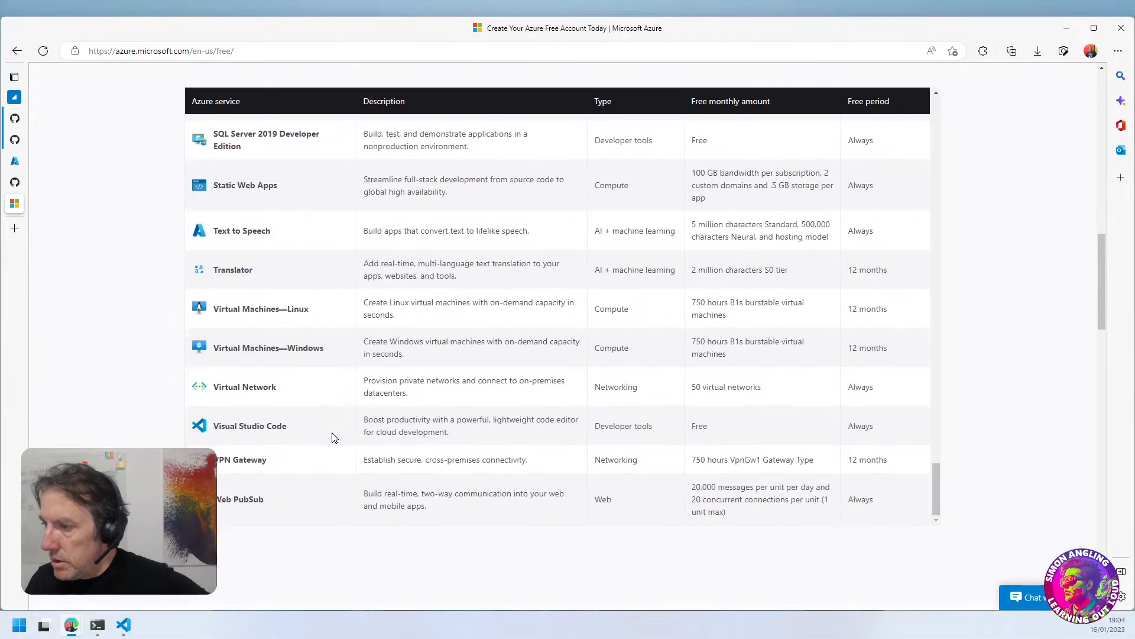
pyautogui.moveTo(228, 386); pyautogui.dragTo(254, 390)
pyautogui.moveTo(243, 459); pyautogui.dragTo(272, 462)
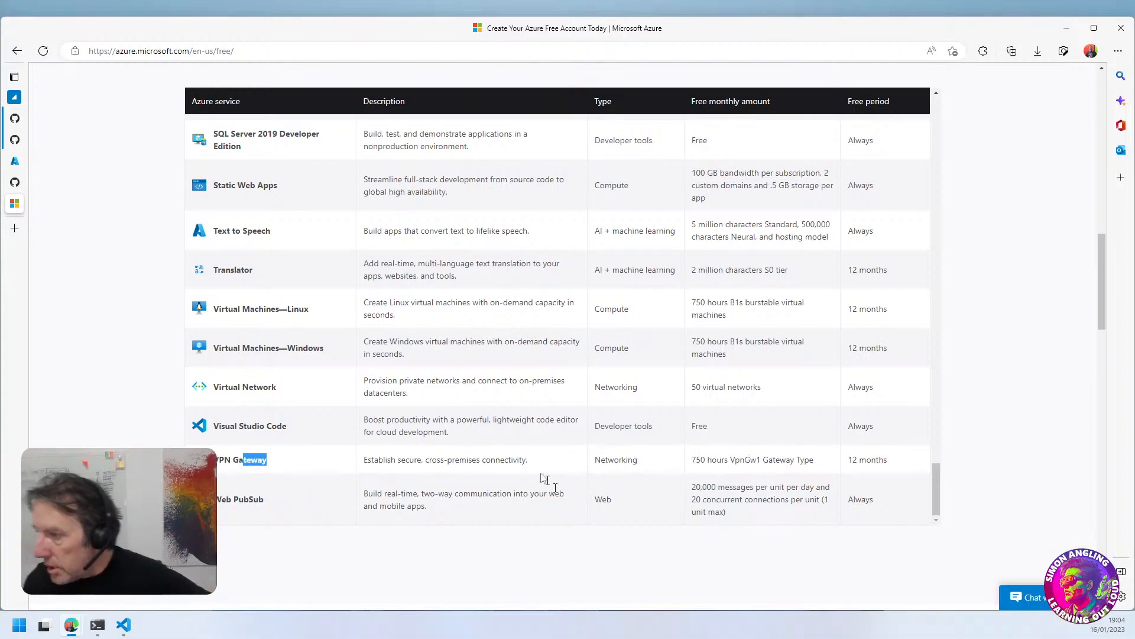
pyautogui.moveTo(709, 460); pyautogui.dragTo(752, 466)
pyautogui.click(750, 470)
pyautogui.doubleClick(746, 460)
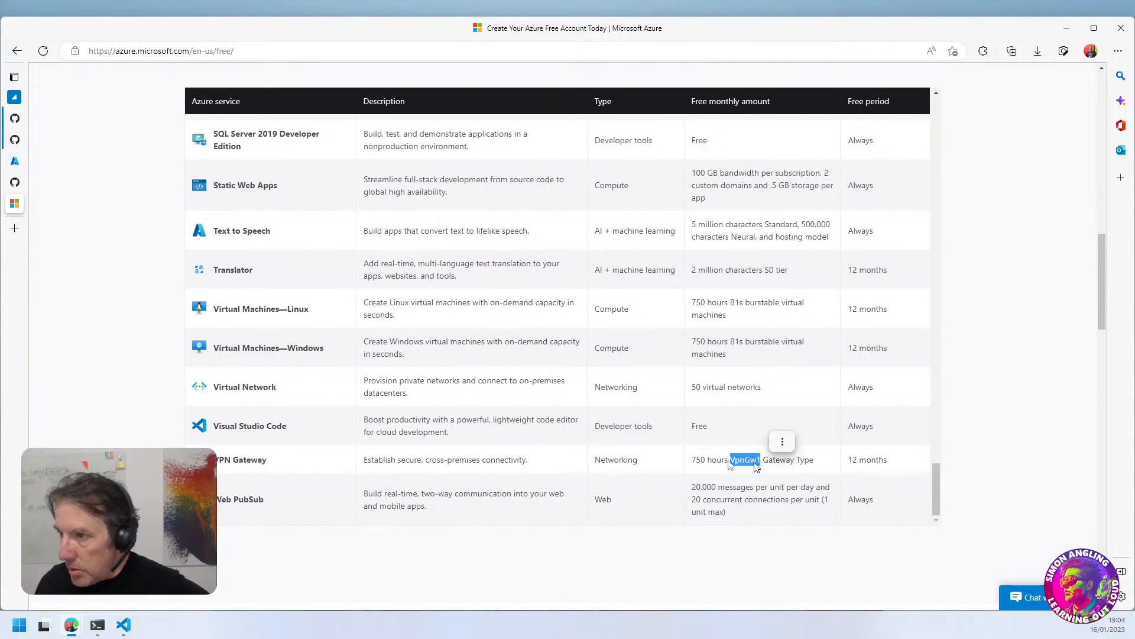
# Return to the landing zone setup and check the available zone-redundant VPN Gateway SKUs
pyautogui.click(13, 163)
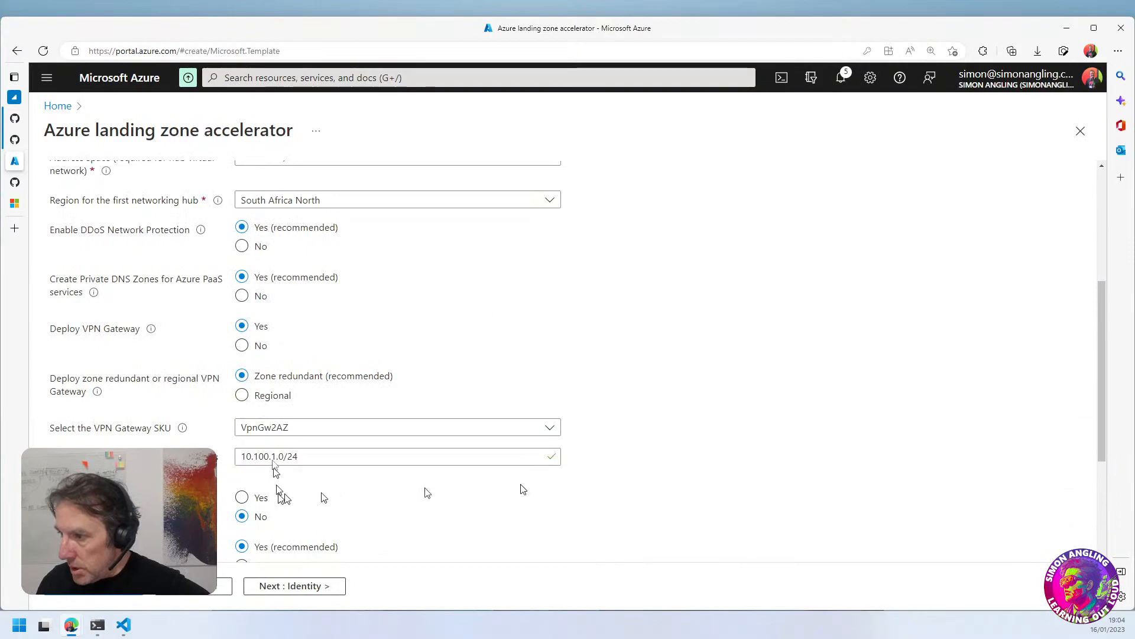
pyautogui.click(325, 426)
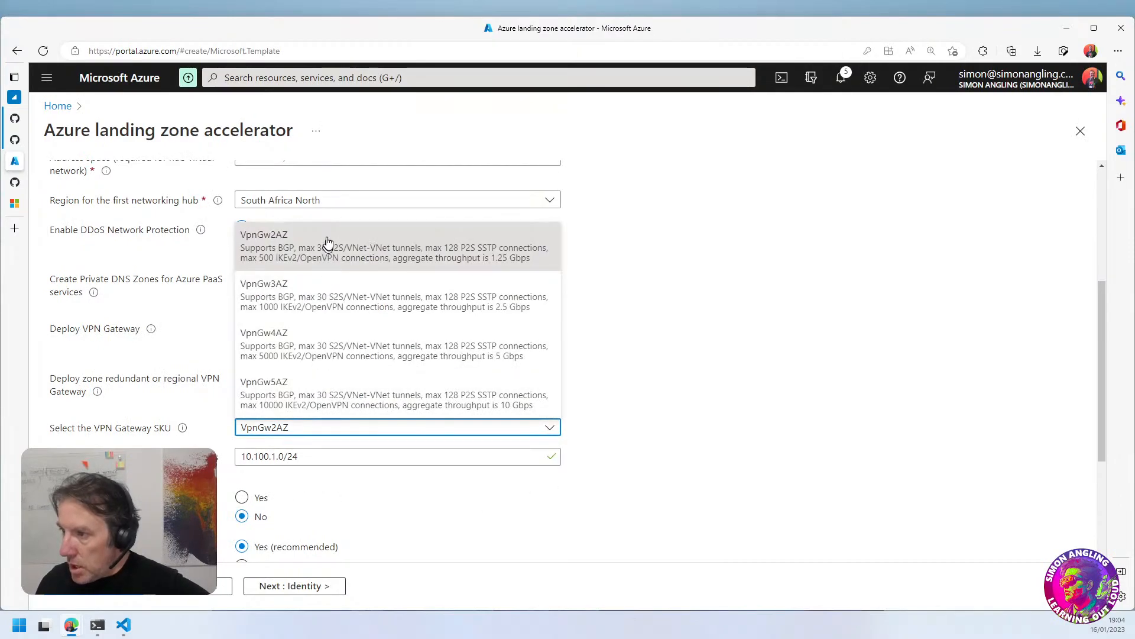
pyautogui.click(685, 336)
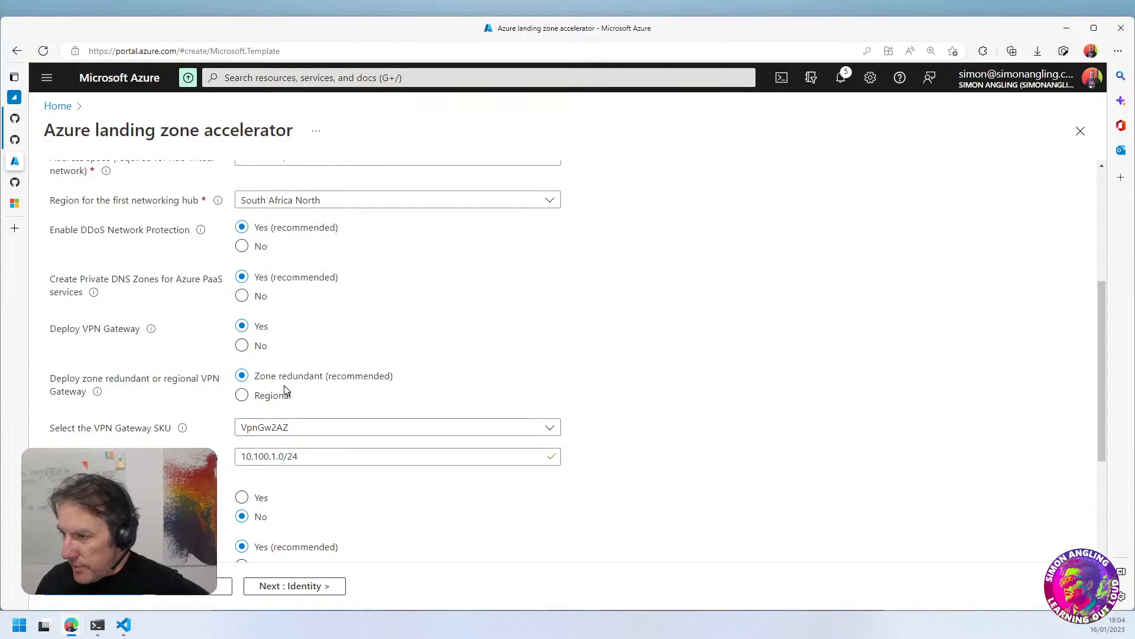
# Switch the VPN Gateway to Regional and review the gateway SKUs offered for it
pyautogui.click(262, 396)
pyautogui.click(293, 429)
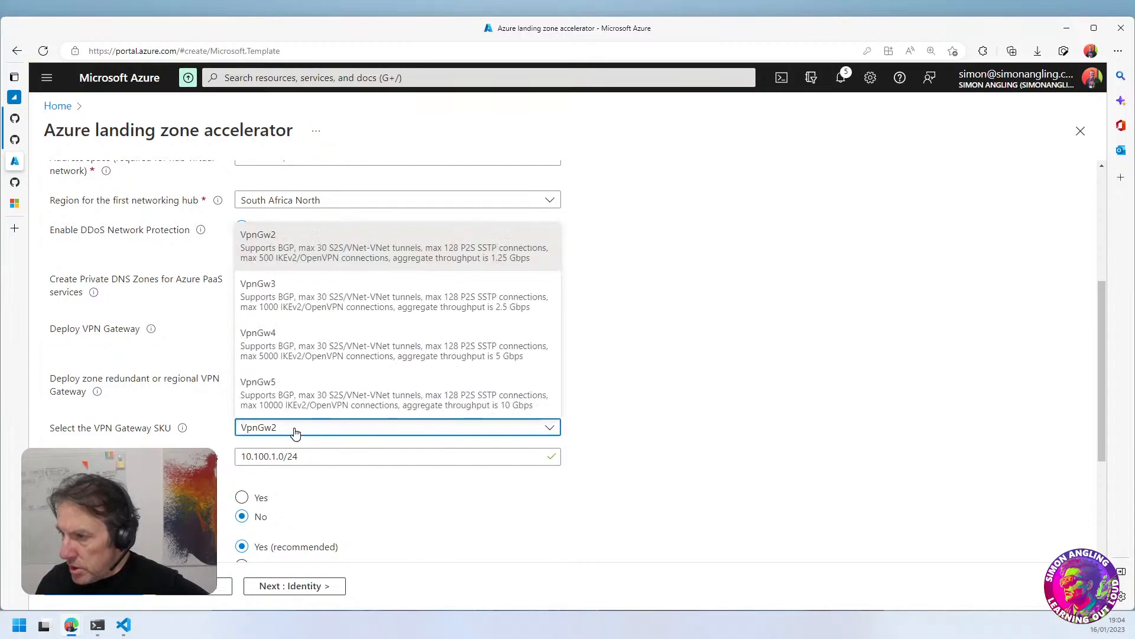
pyautogui.scroll(5, 299, 330)
pyautogui.scroll(-5, 521, 408)
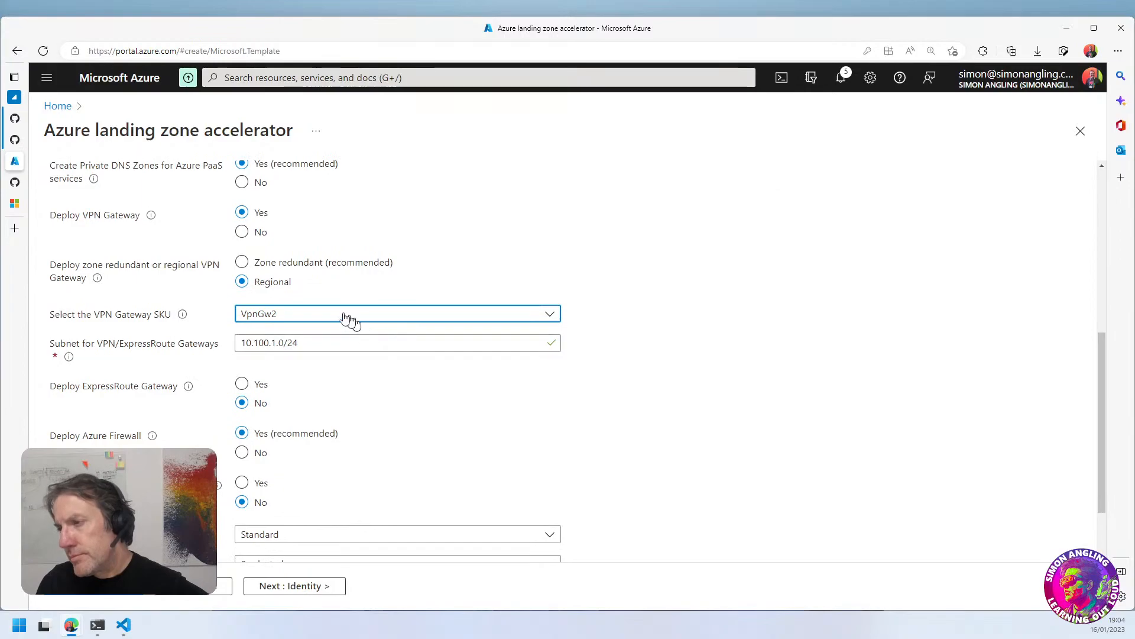
pyautogui.click(304, 318)
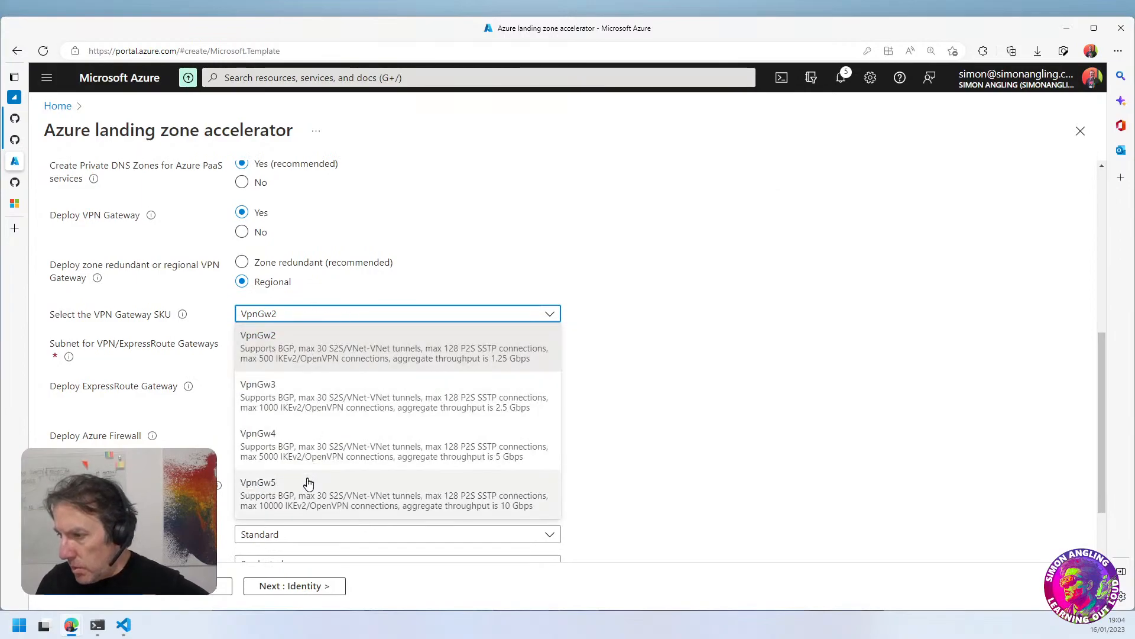
pyautogui.click(665, 328)
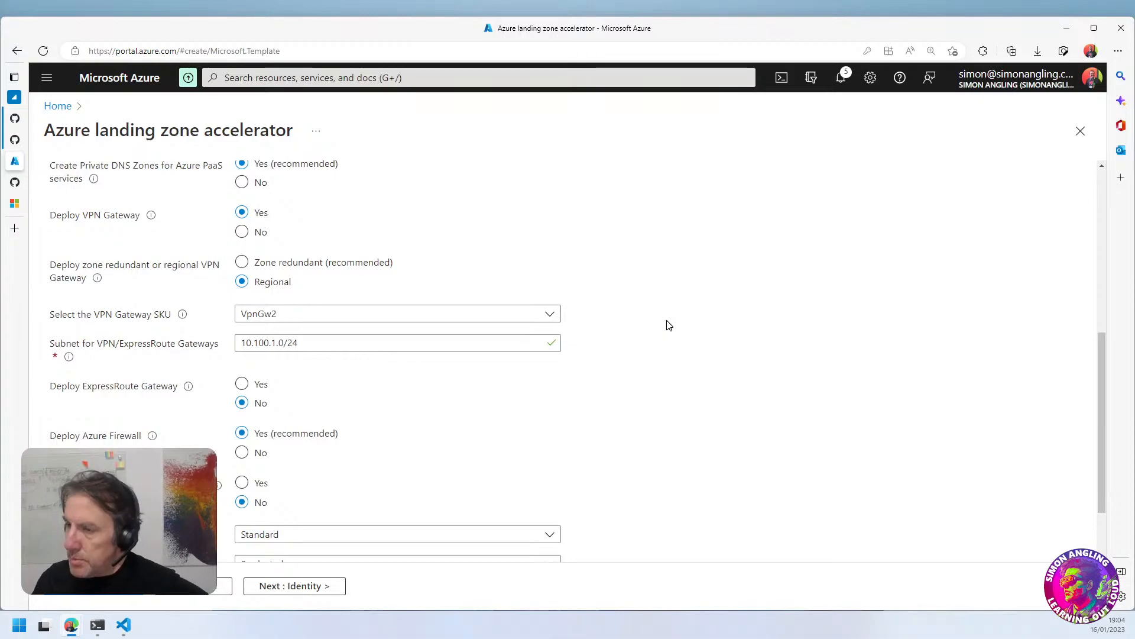
pyautogui.click(472, 314)
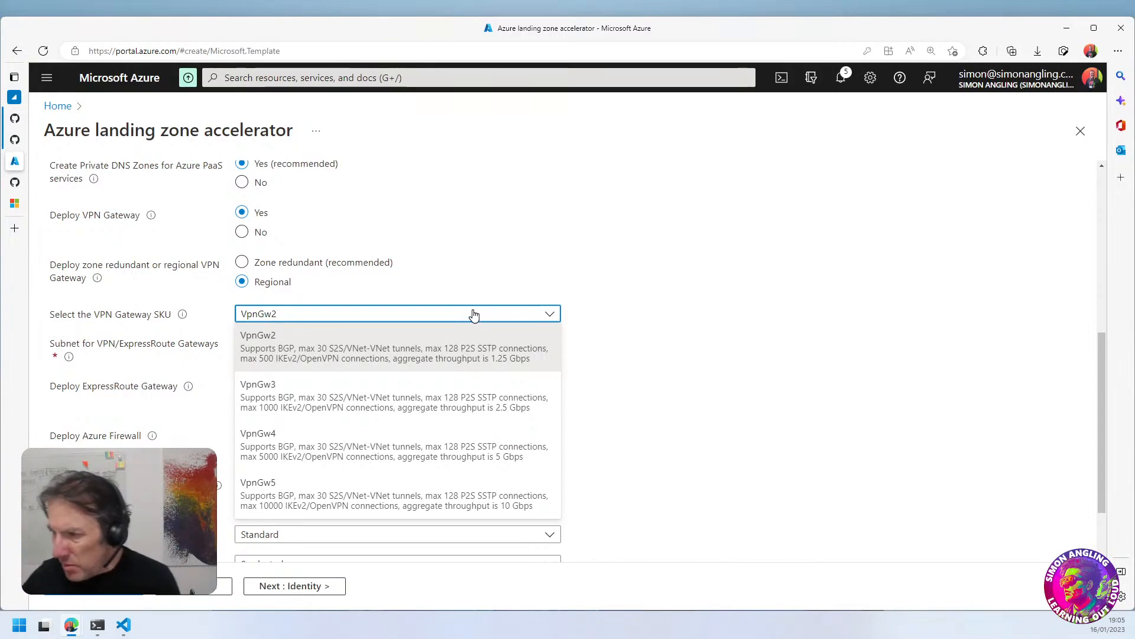
# Set both Deploy VPN Gateway and Deploy Azure Firewall to No
pyautogui.click(254, 237)
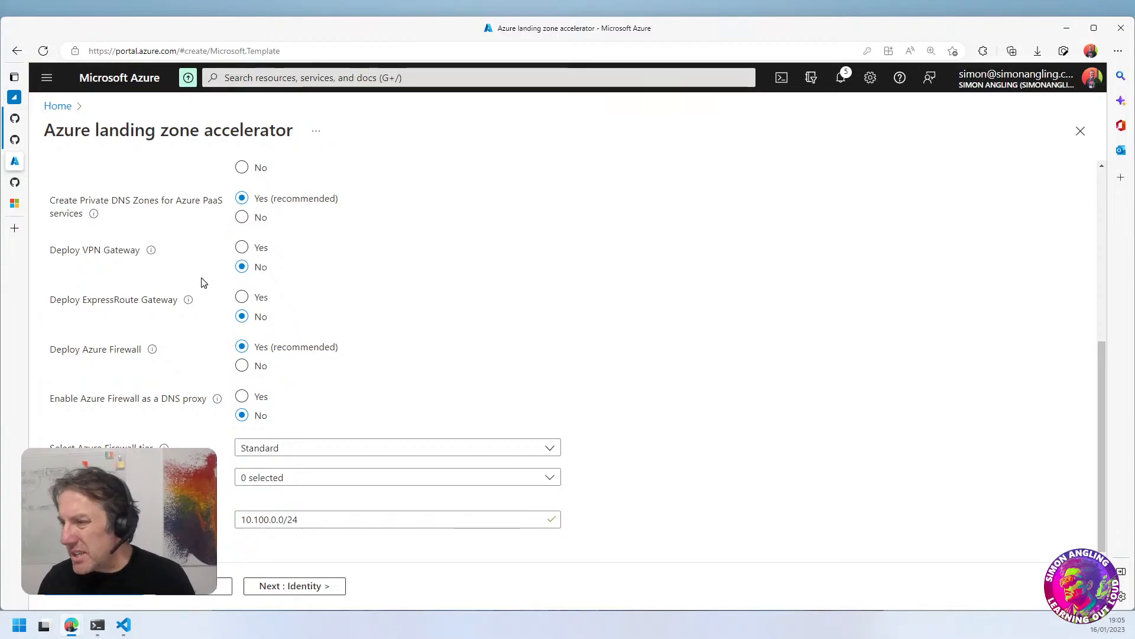
pyautogui.click(245, 370)
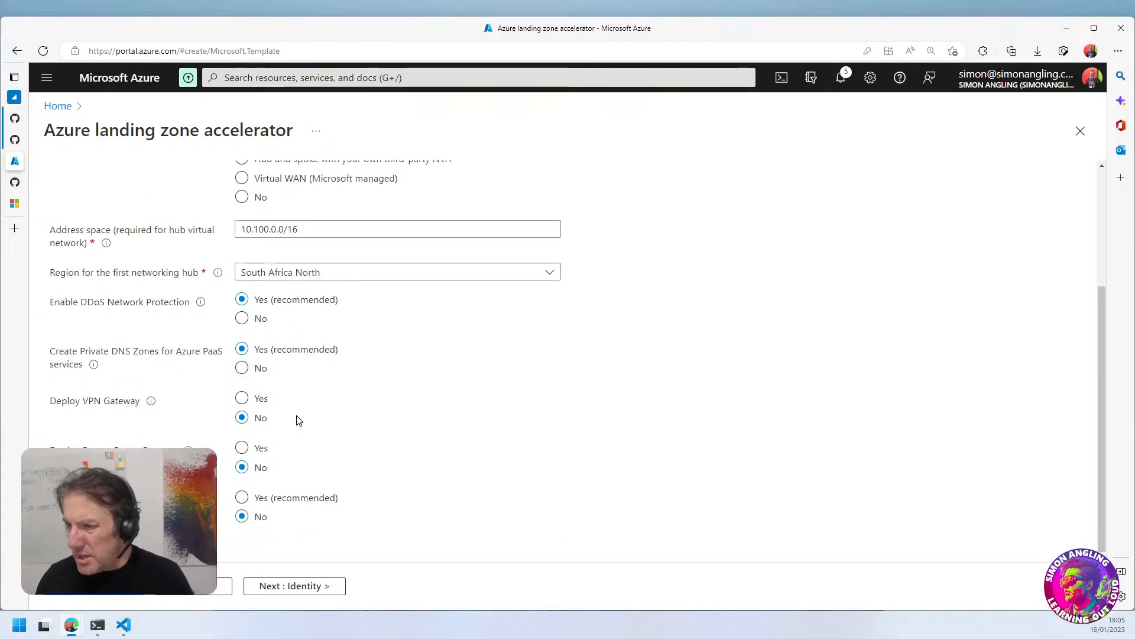
# Switch back to the Azure free account page and look through the full table of free services and their monthly amounts
pyautogui.click(15, 203)
pyautogui.scroll(7, 349, 500)
pyautogui.scroll(10, 339, 493)
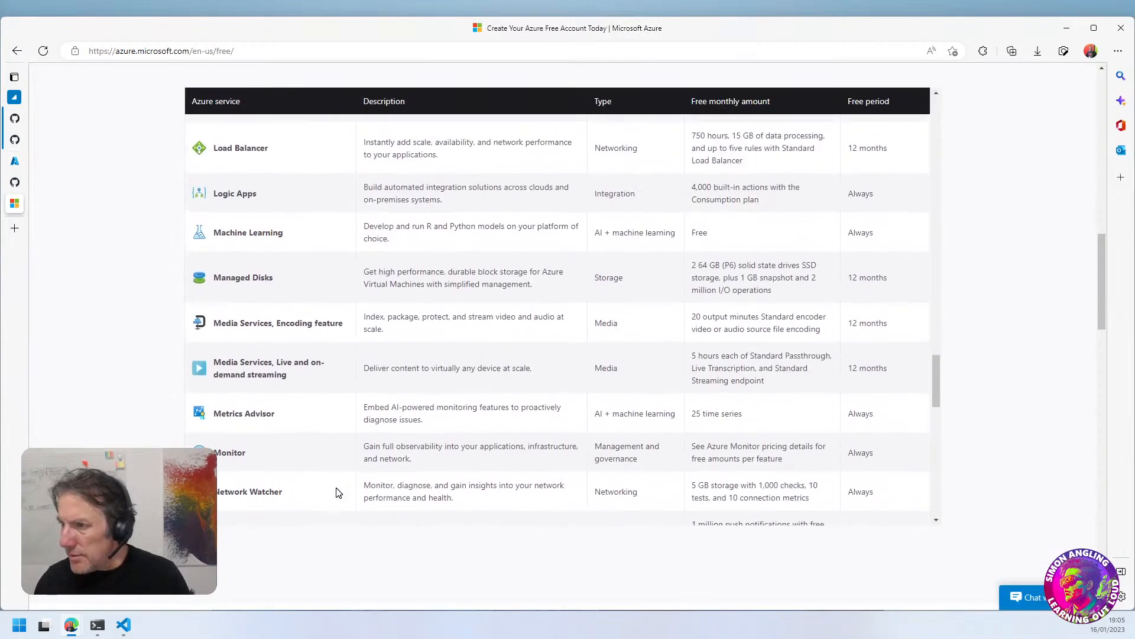
pyautogui.scroll(3, 338, 493)
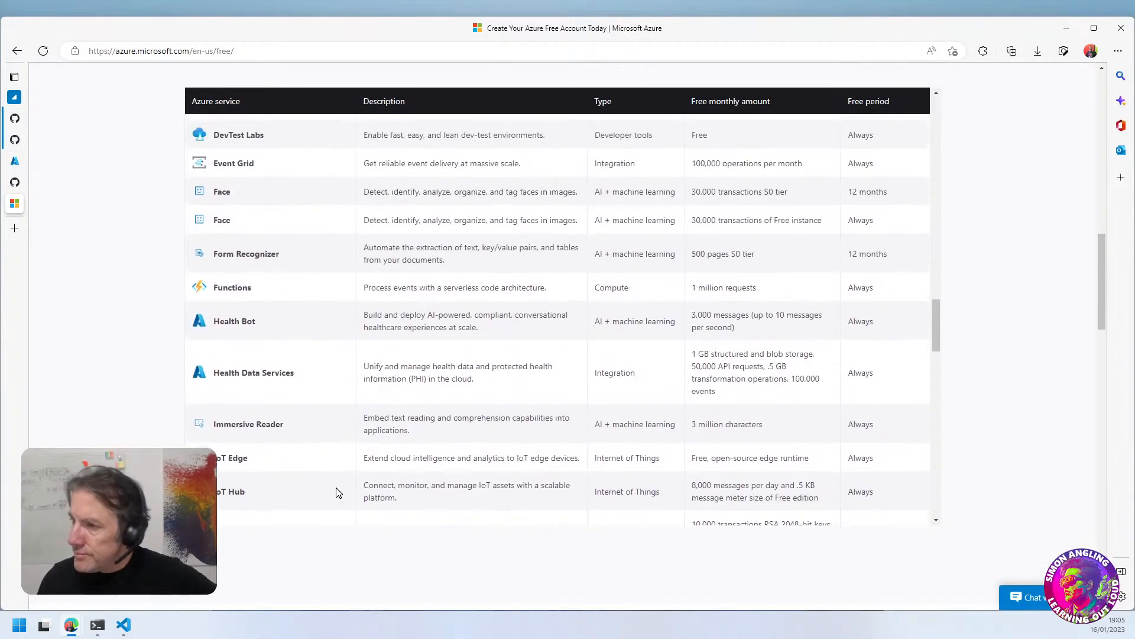
pyautogui.scroll(15, 338, 493)
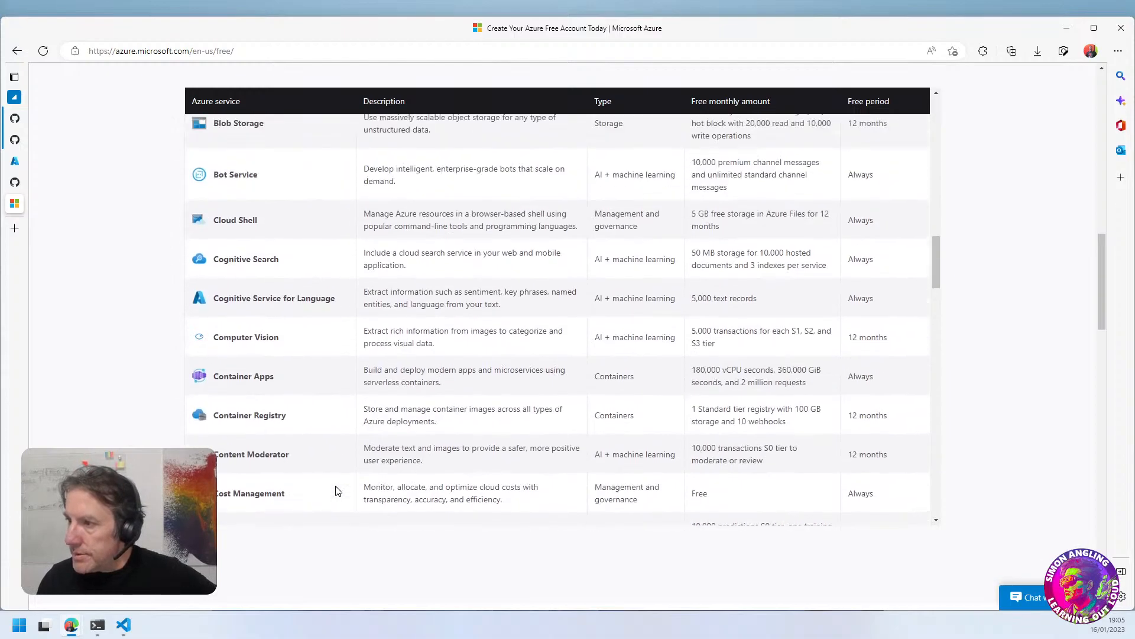
pyautogui.scroll(2, 338, 491)
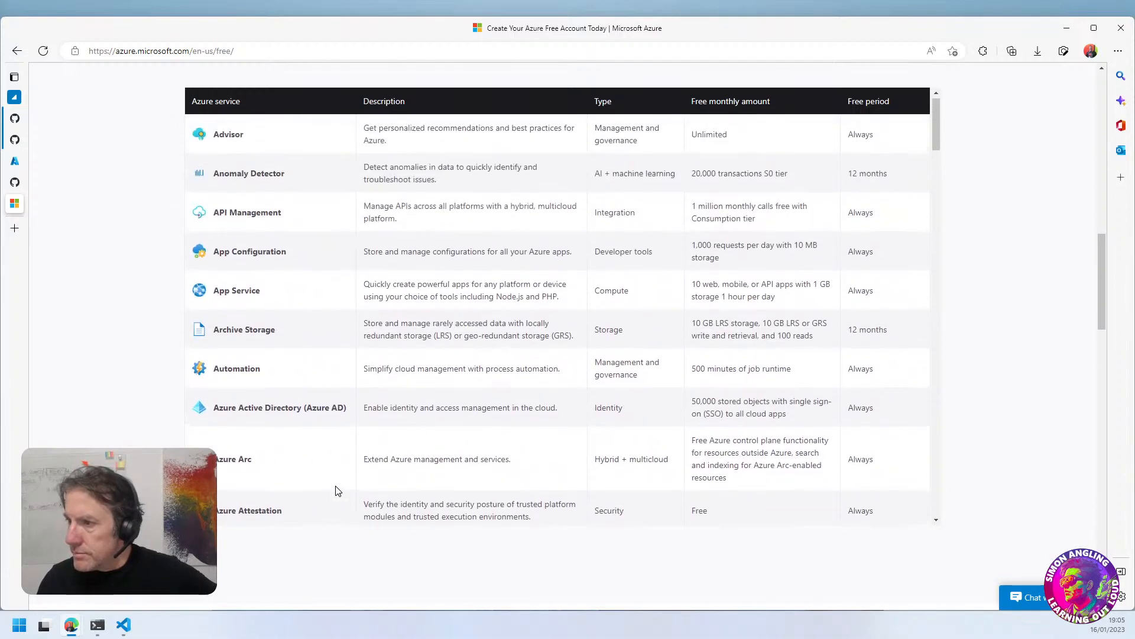
pyautogui.scroll(-5, 338, 491)
pyautogui.scroll(-10, 339, 491)
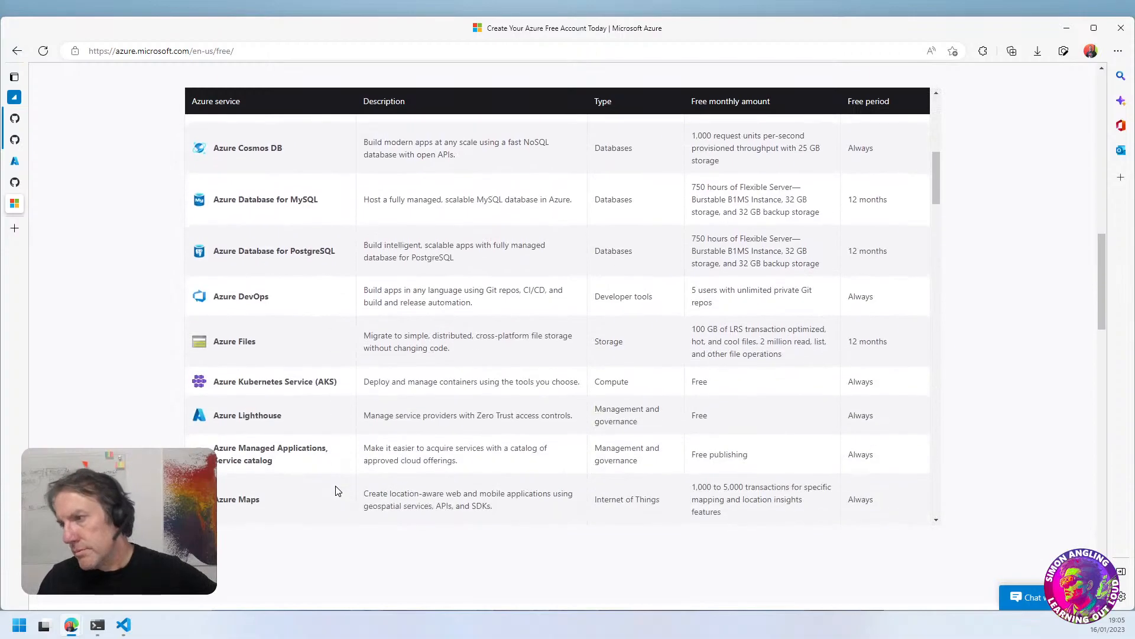
pyautogui.scroll(-1, 338, 491)
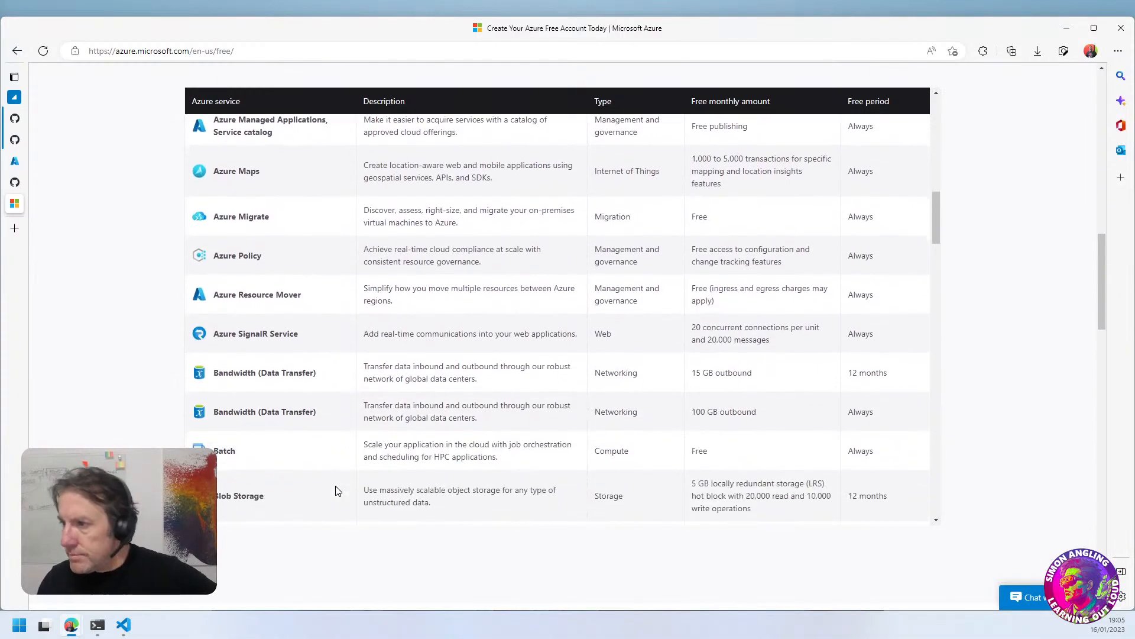
pyautogui.scroll(-3, 338, 491)
pyautogui.scroll(-15, 337, 491)
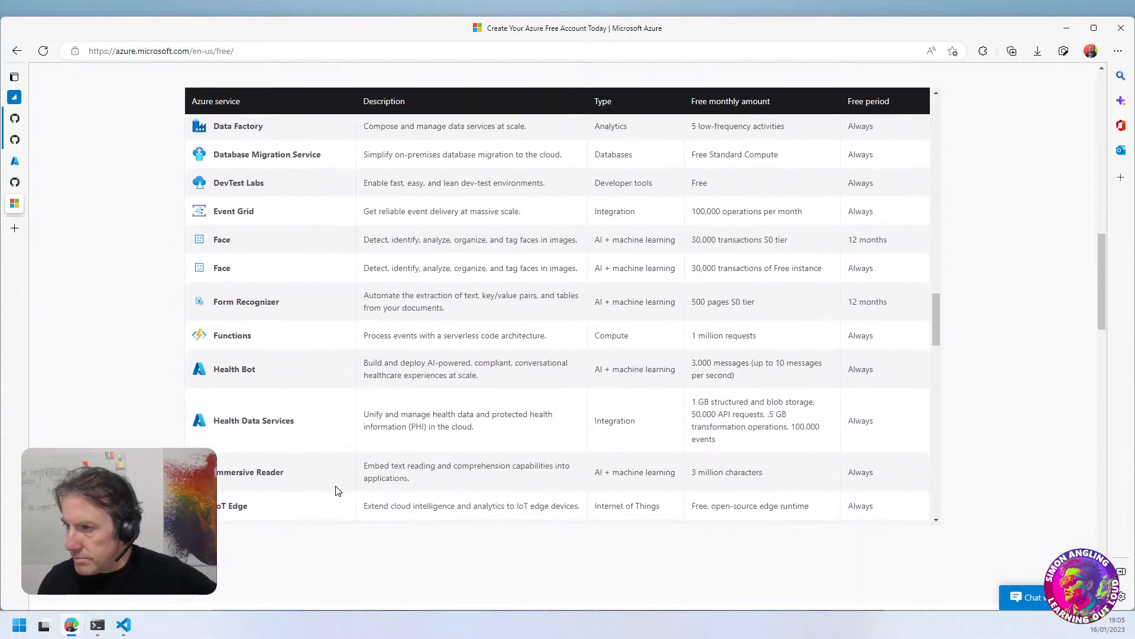
pyautogui.scroll(-3, 338, 491)
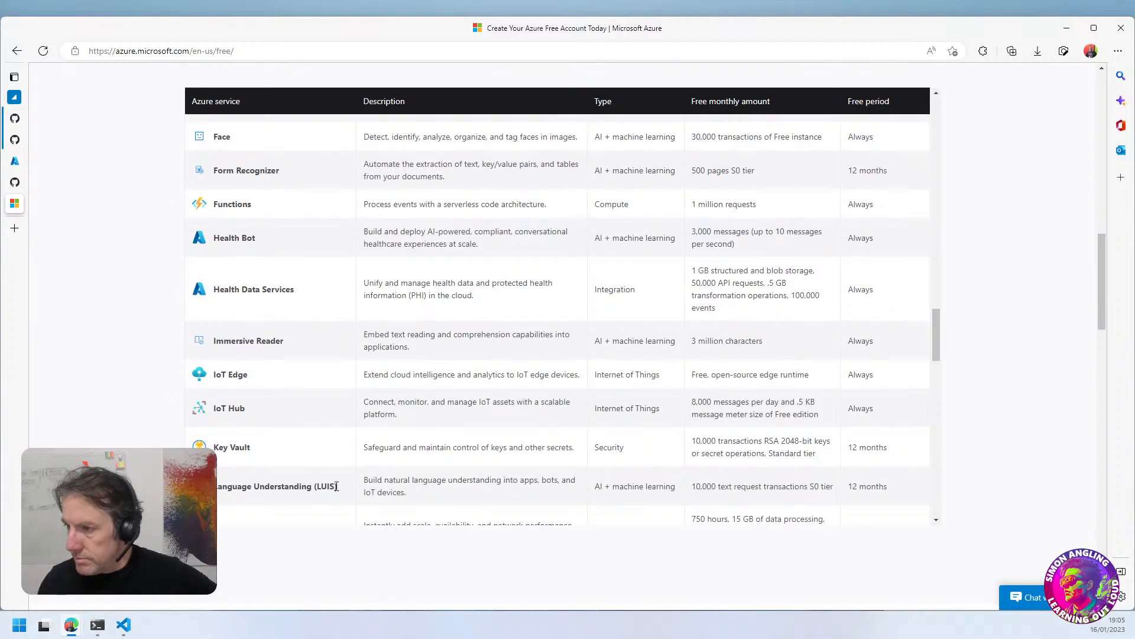
pyautogui.scroll(-3, 336, 486)
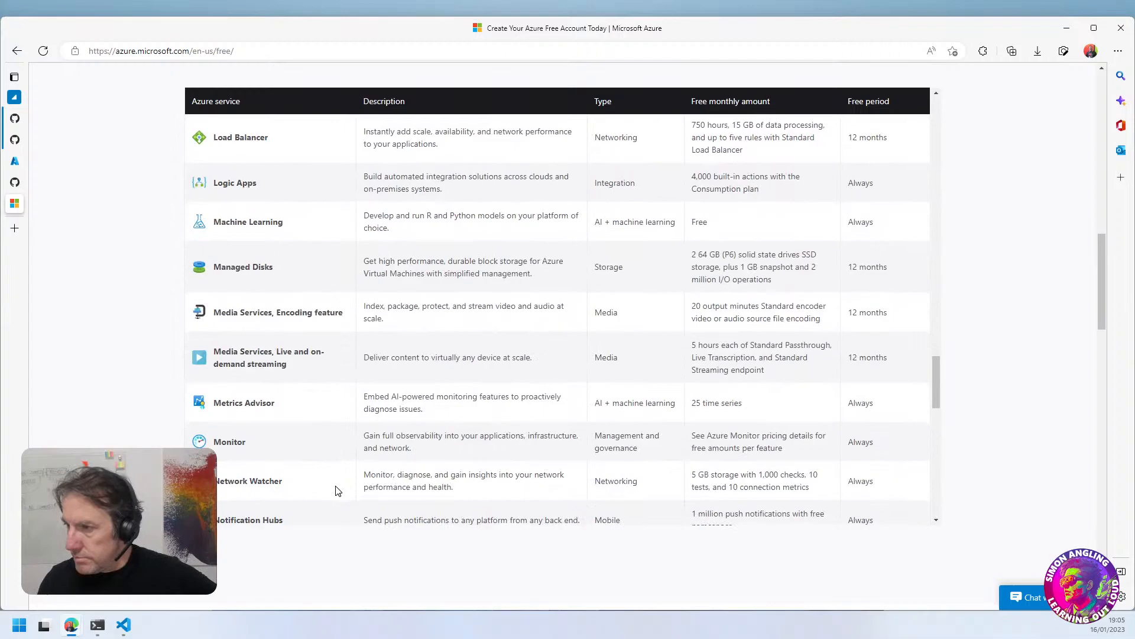
pyautogui.scroll(-6, 338, 491)
pyautogui.scroll(-6, 338, 491)
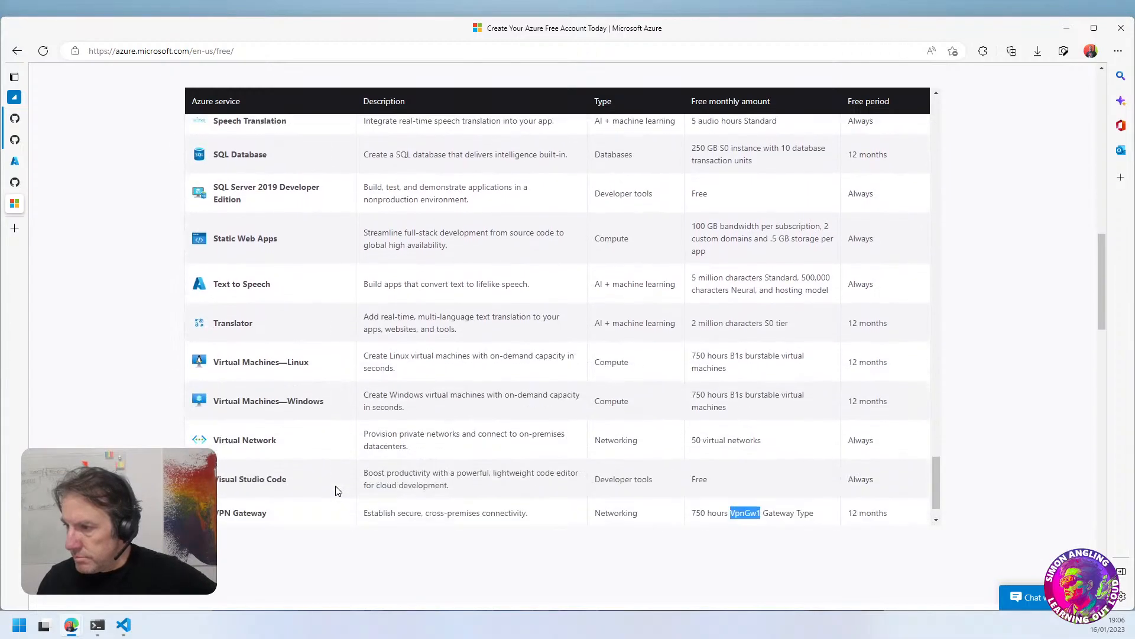
pyautogui.scroll(-1, 338, 491)
pyautogui.scroll(-3, 337, 491)
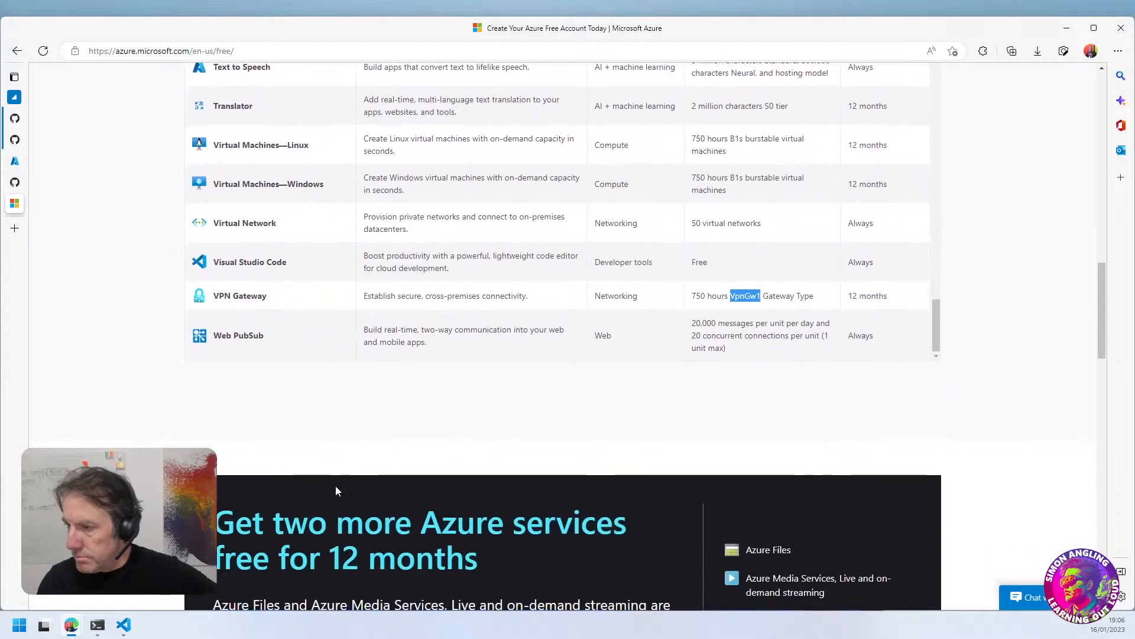
pyautogui.scroll(9, 335, 490)
# Return to the landing zone setup, recheck the hub-and-spoke network settings, and continue to the Identity settings
pyautogui.click(15, 161)
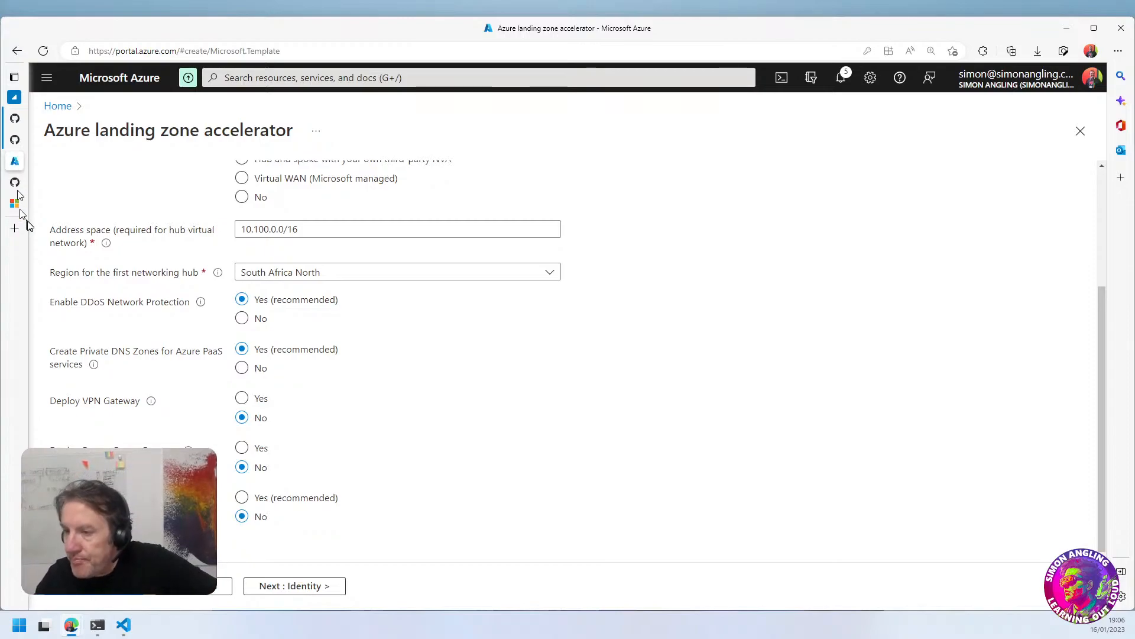
pyautogui.moveTo(24, 228)
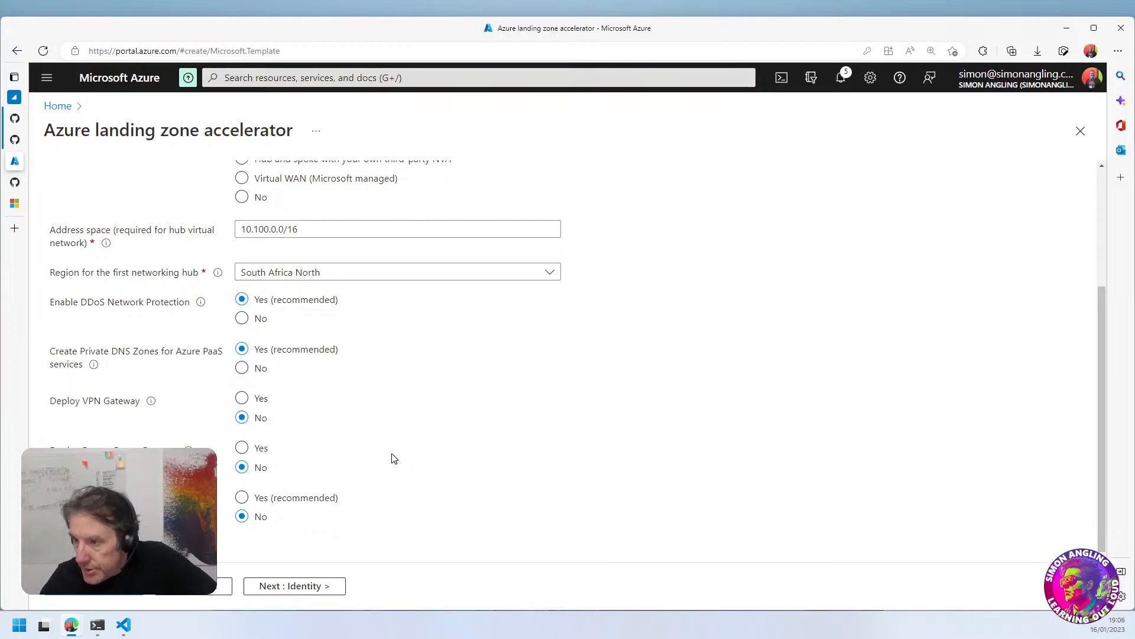
pyautogui.doubleClick(146, 449)
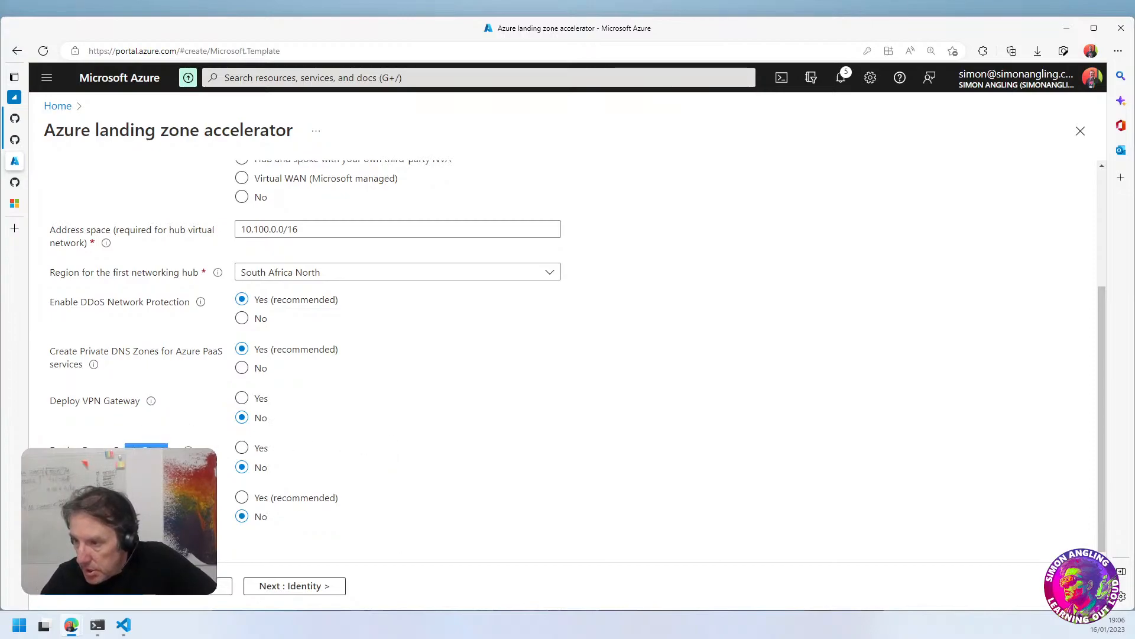
pyautogui.scroll(3, 438, 524)
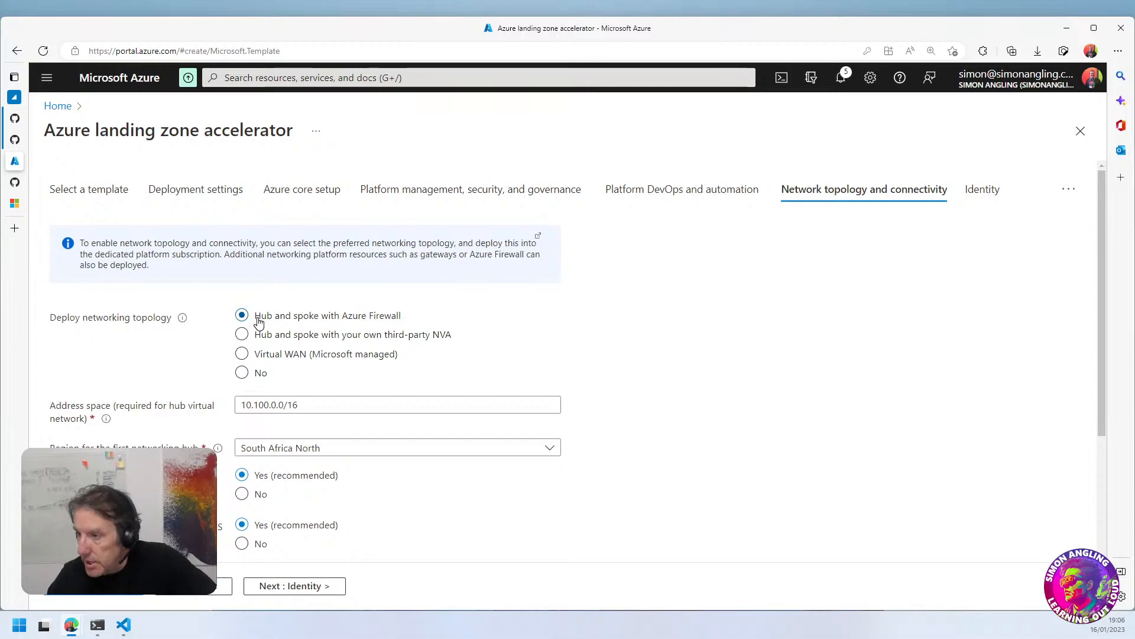
pyautogui.scroll(-3, 414, 366)
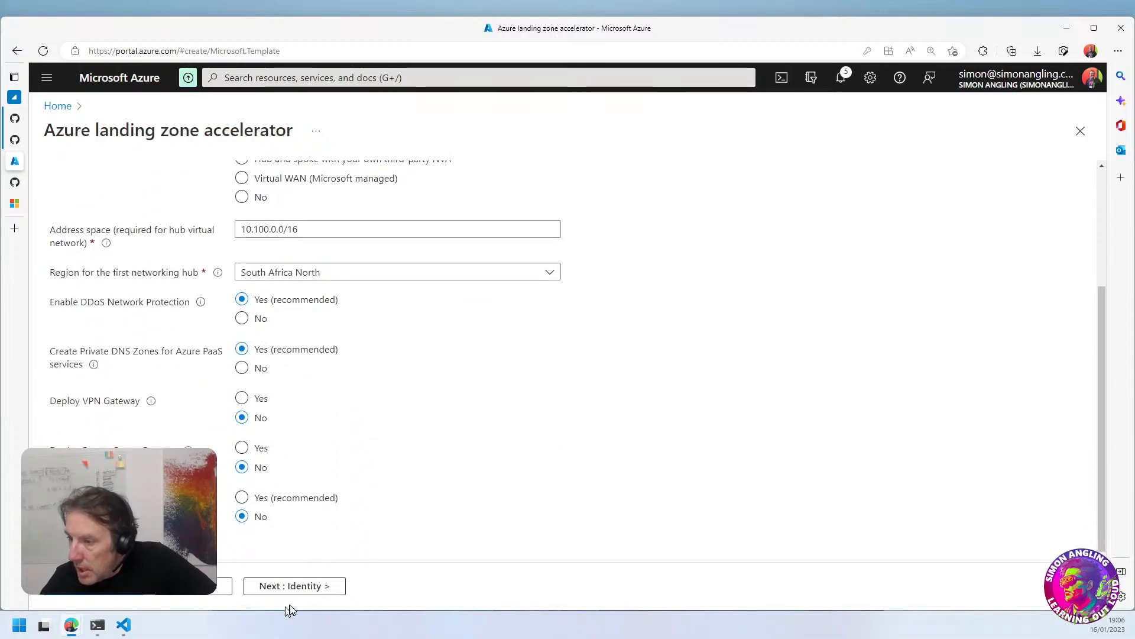
pyautogui.click(291, 587)
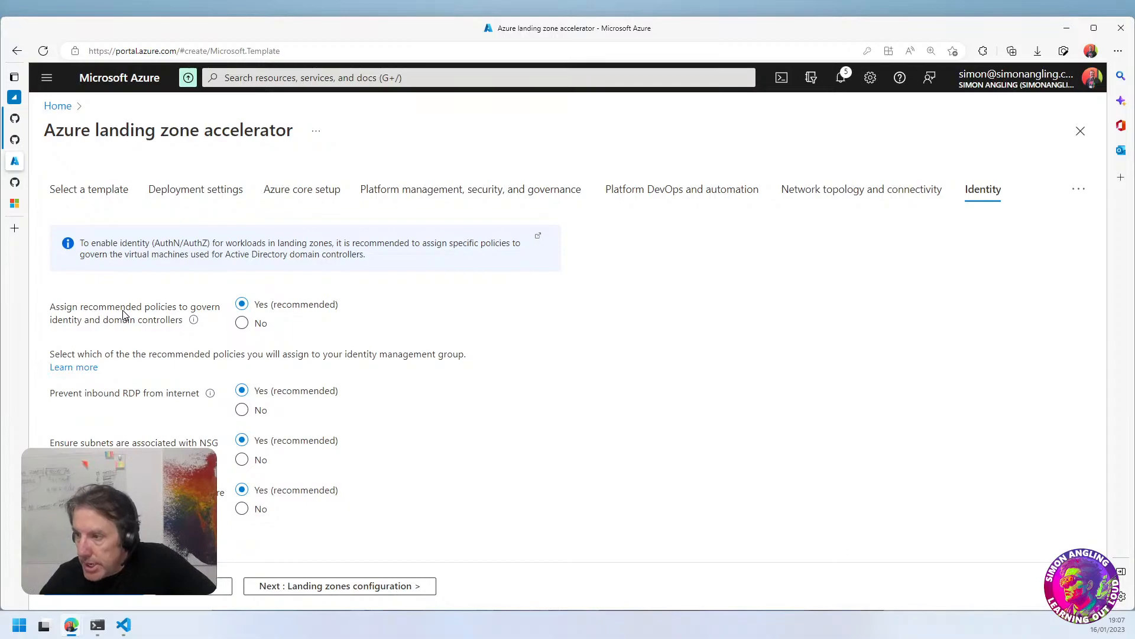
# Review the recommended identity policies, set the last one after the NSG subnet policy to No, and continue to Landing zones configuration
pyautogui.moveTo(167, 356); pyautogui.dragTo(214, 365)
pyautogui.click(463, 428)
pyautogui.moveTo(87, 393); pyautogui.dragTo(172, 395)
pyautogui.click(147, 398)
pyautogui.click(371, 419)
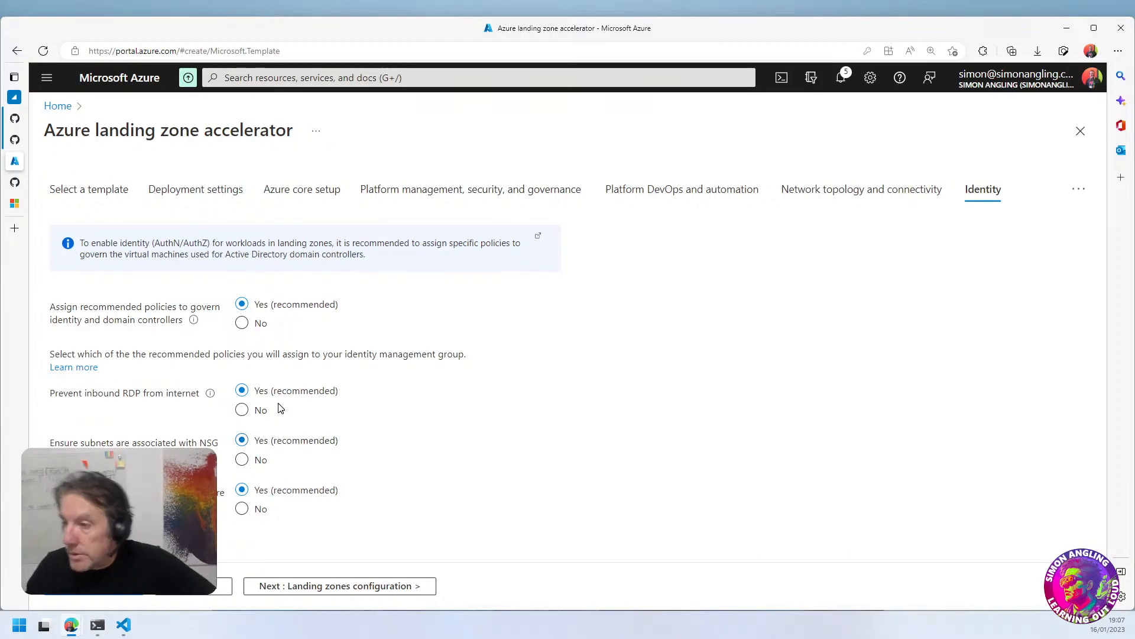
pyautogui.moveTo(209, 395)
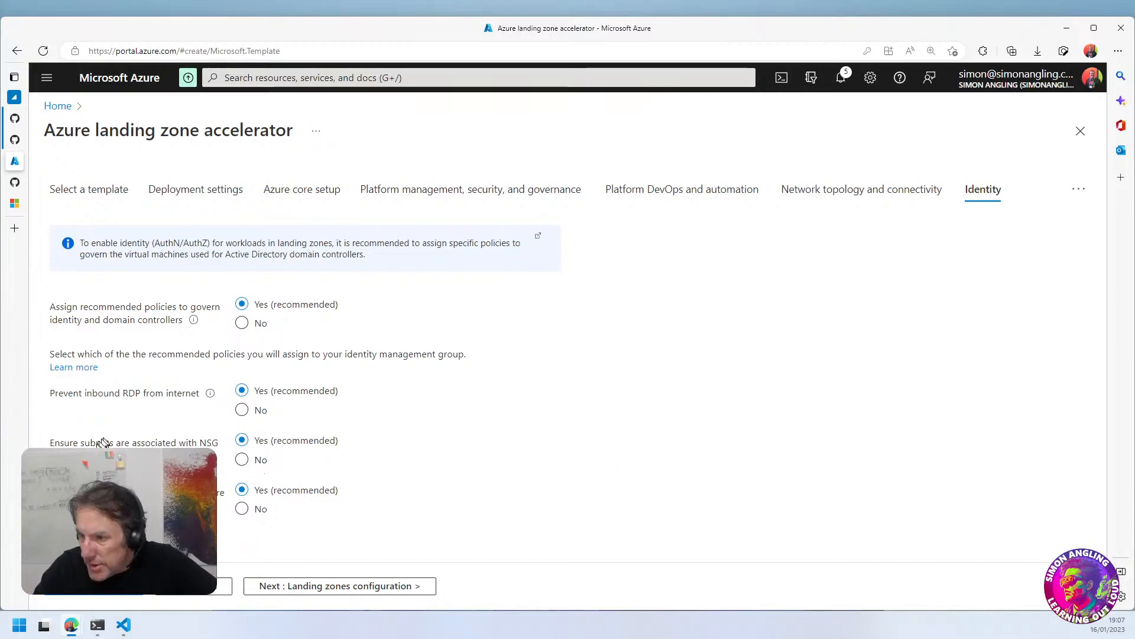
pyautogui.moveTo(97, 443); pyautogui.dragTo(149, 445)
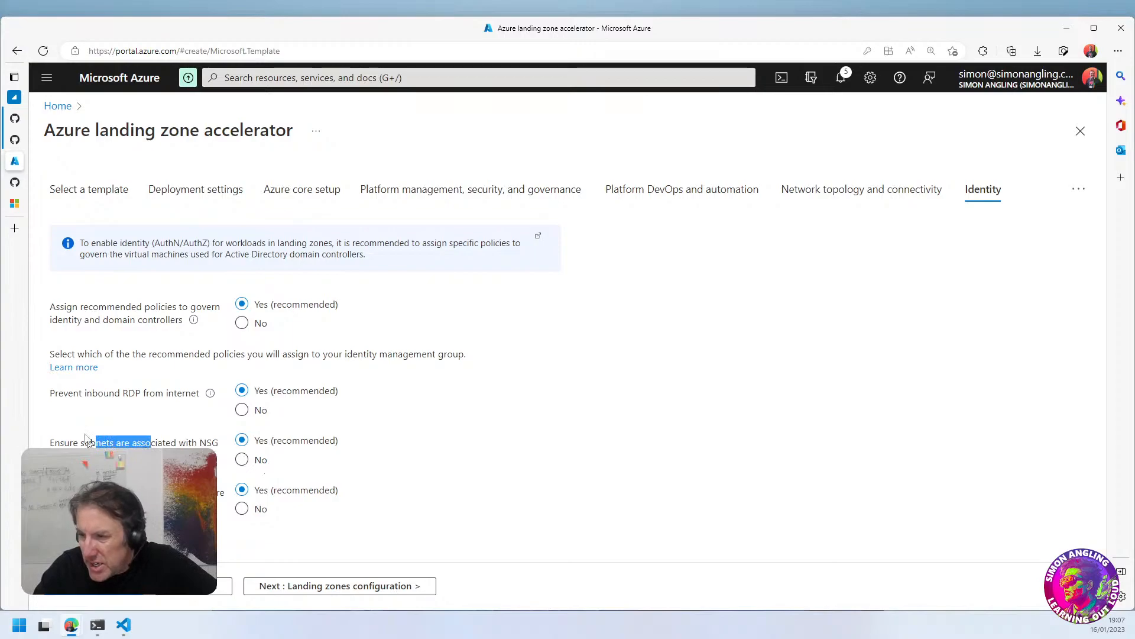
pyautogui.click(380, 444)
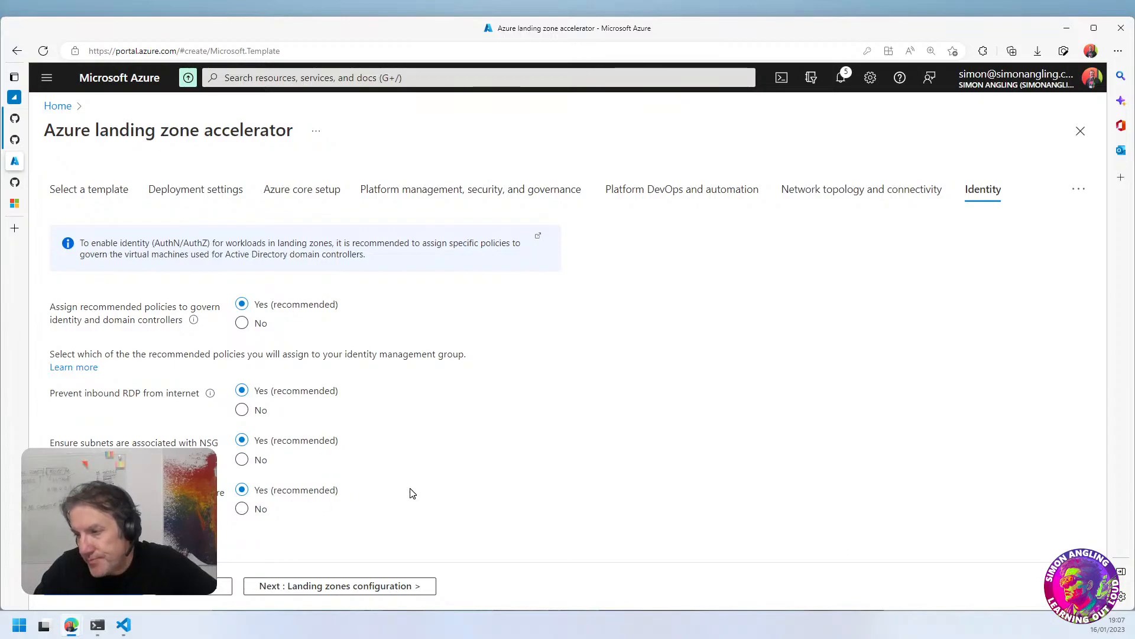
pyautogui.click(241, 510)
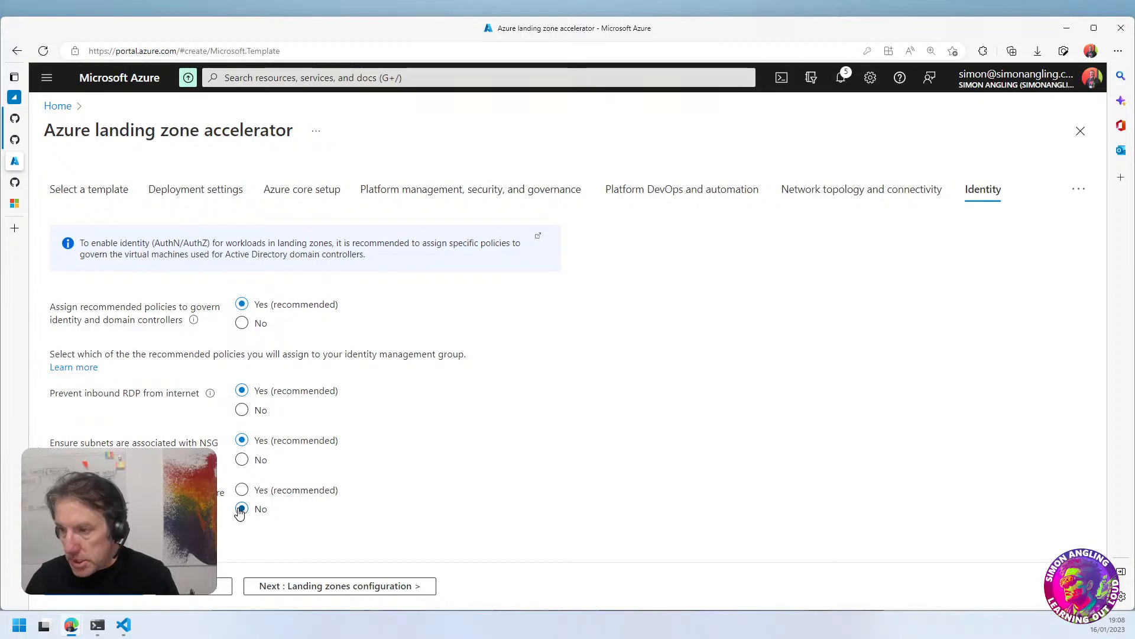
pyautogui.click(328, 589)
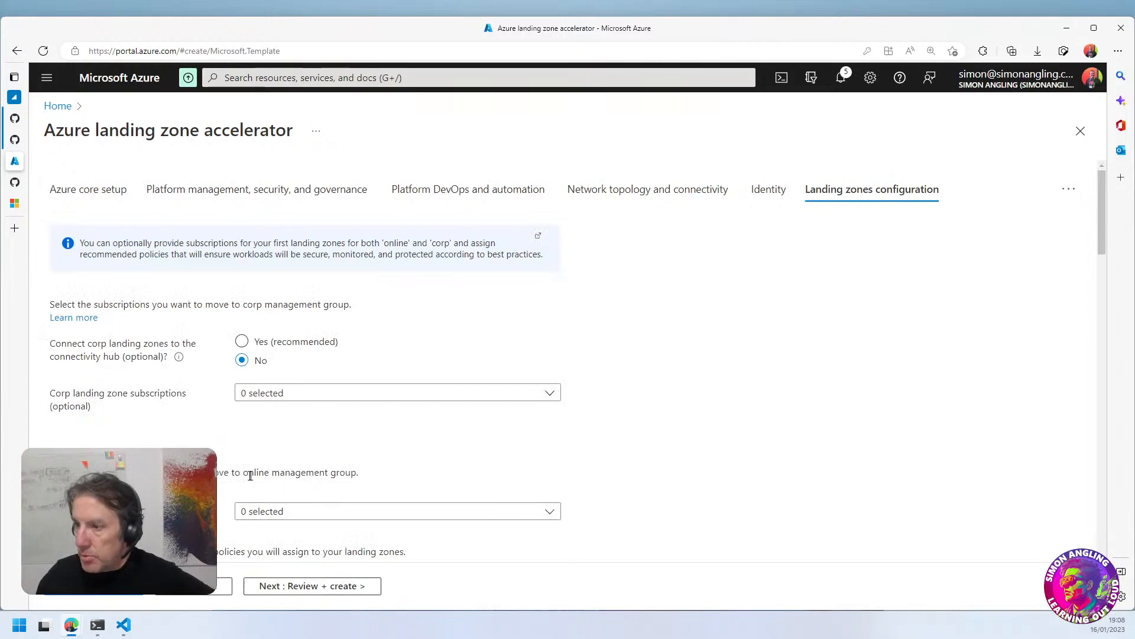
# Review the corp and online subscription options, and set the landing zone policy Enable DDoS Network Protection to No
pyautogui.moveTo(89, 356); pyautogui.dragTo(93, 320)
pyautogui.click(105, 356)
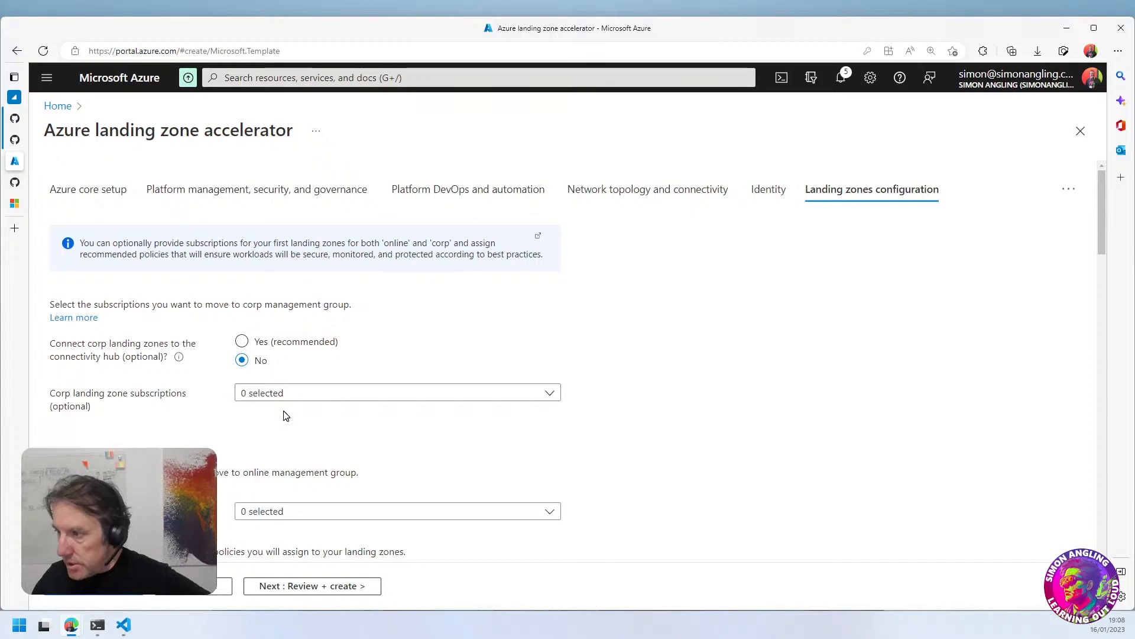
pyautogui.scroll(-2, 286, 414)
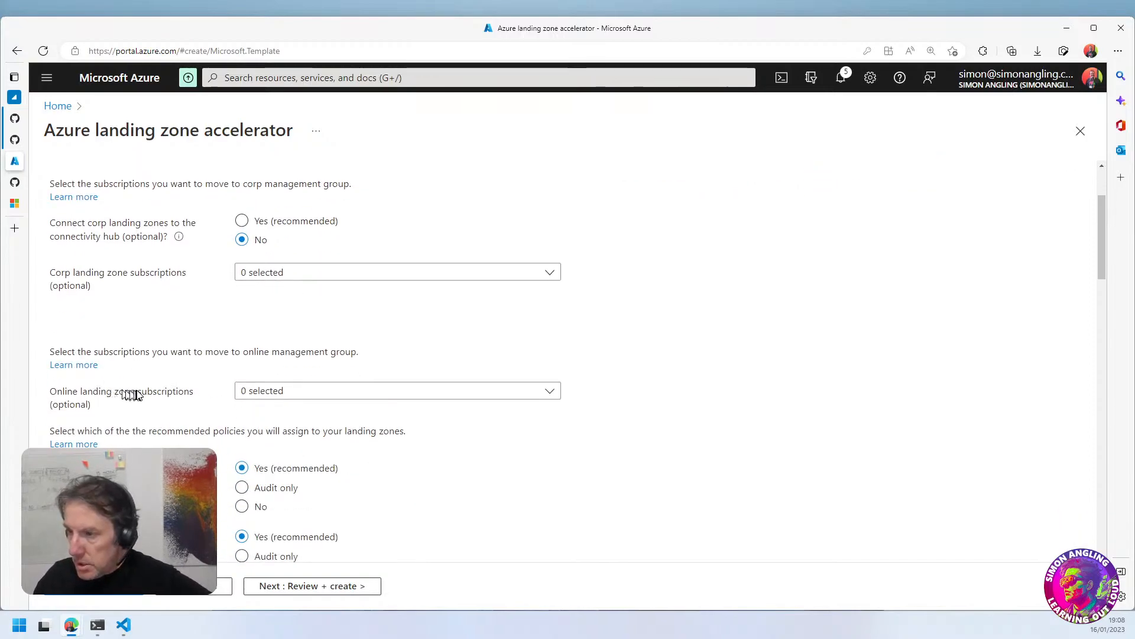
pyautogui.scroll(-1, 178, 425)
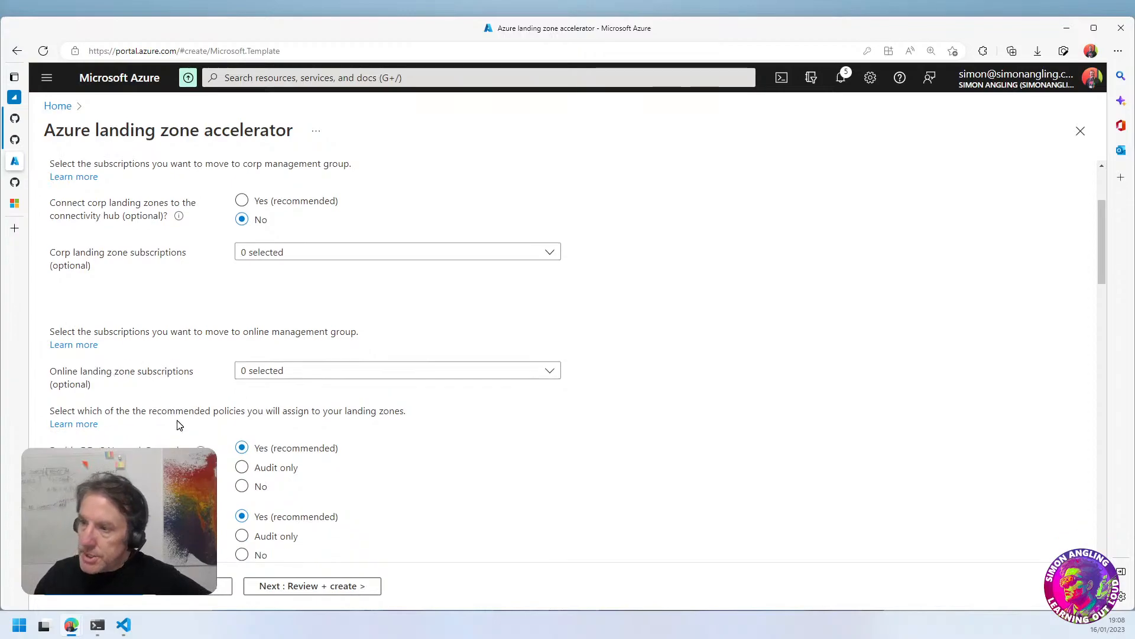
pyautogui.scroll(-1, 177, 424)
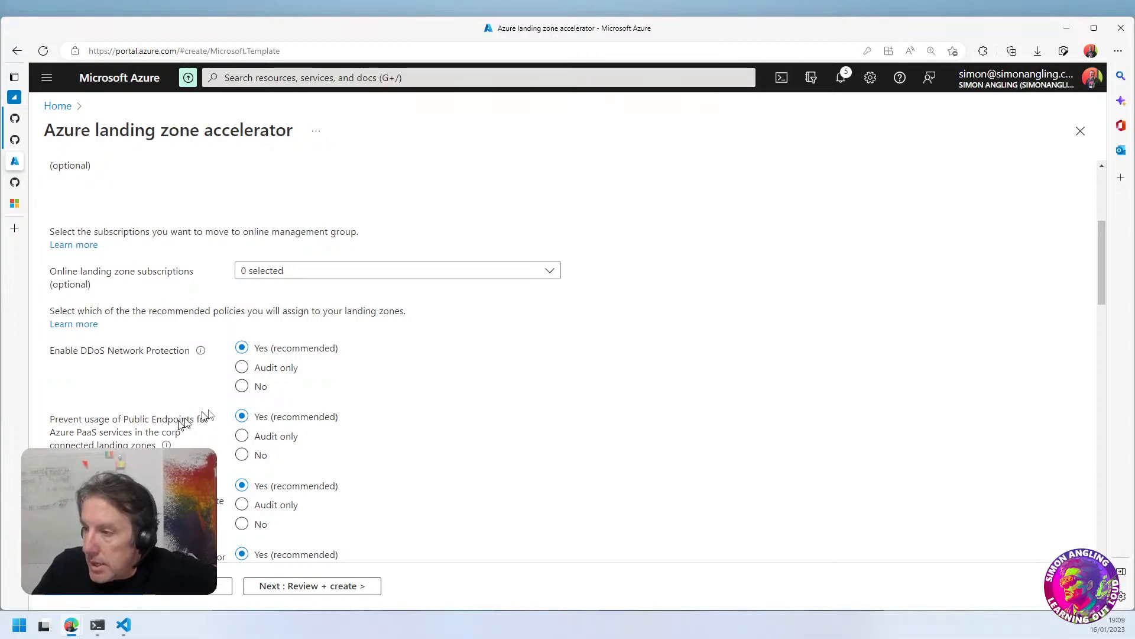
pyautogui.moveTo(115, 351); pyautogui.dragTo(143, 354)
pyautogui.click(141, 373)
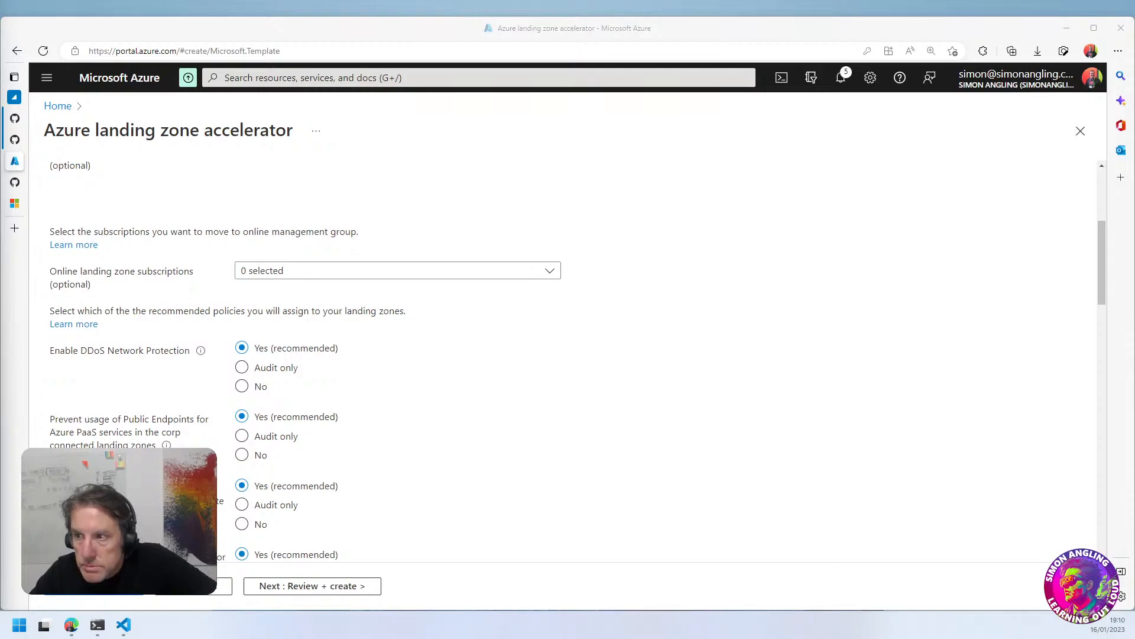
pyautogui.scroll(4, 431, 418)
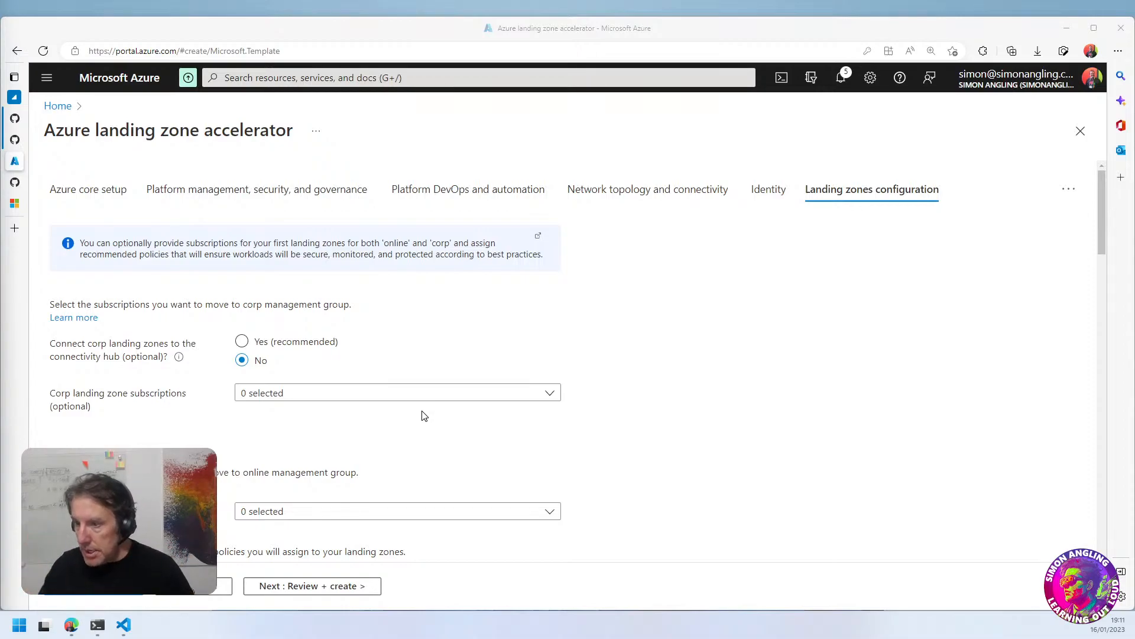
pyautogui.scroll(-3, 458, 437)
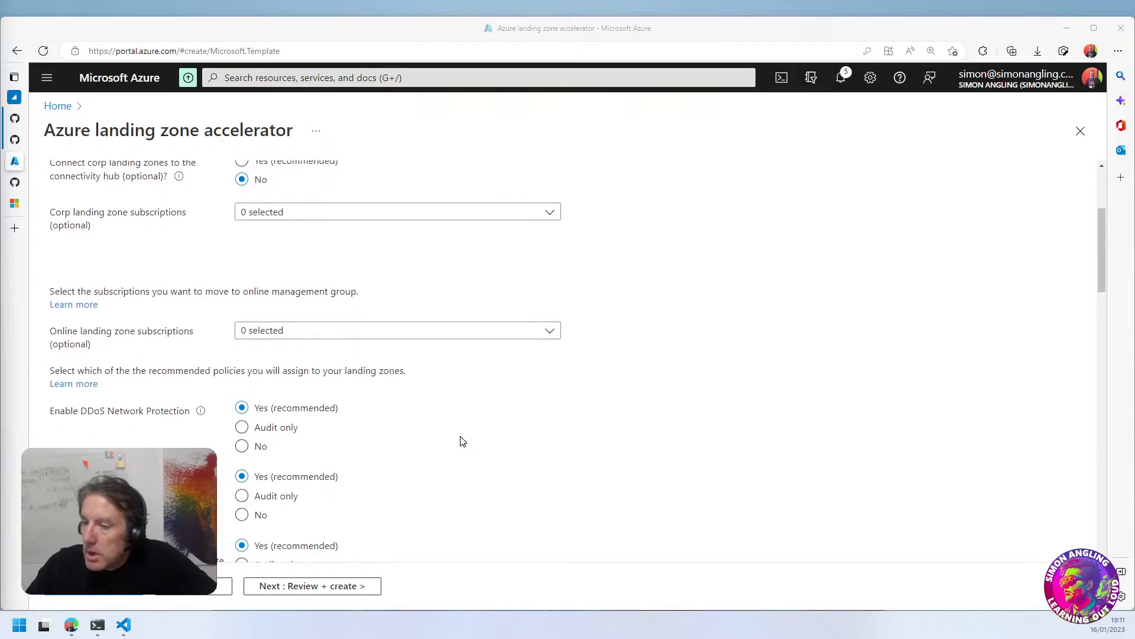
pyautogui.scroll(-2, 463, 442)
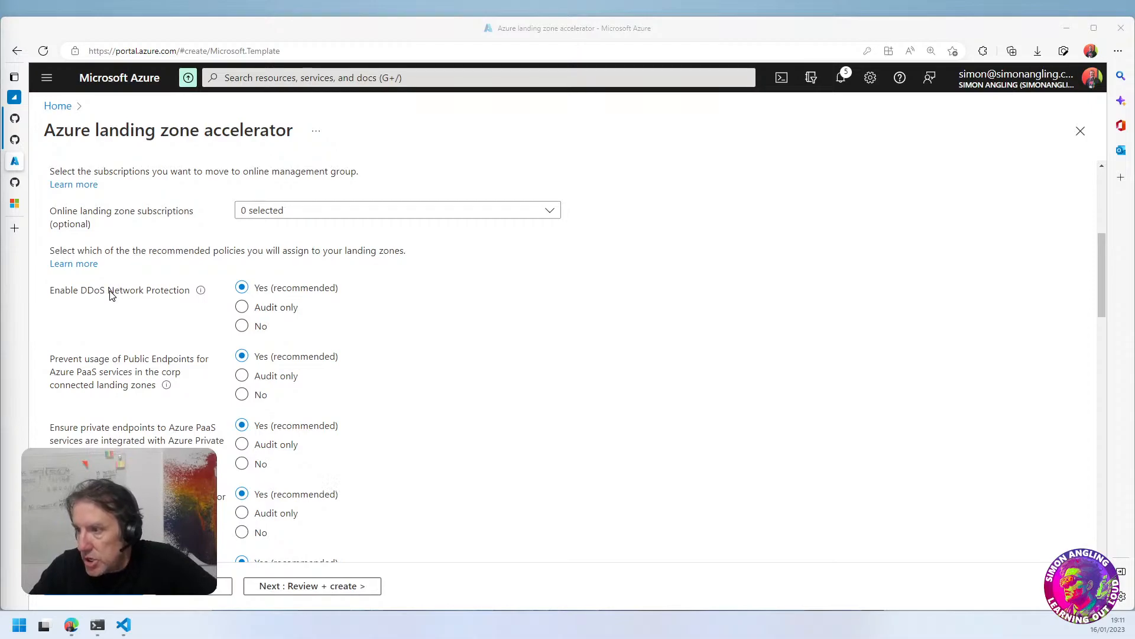
pyautogui.click(242, 326)
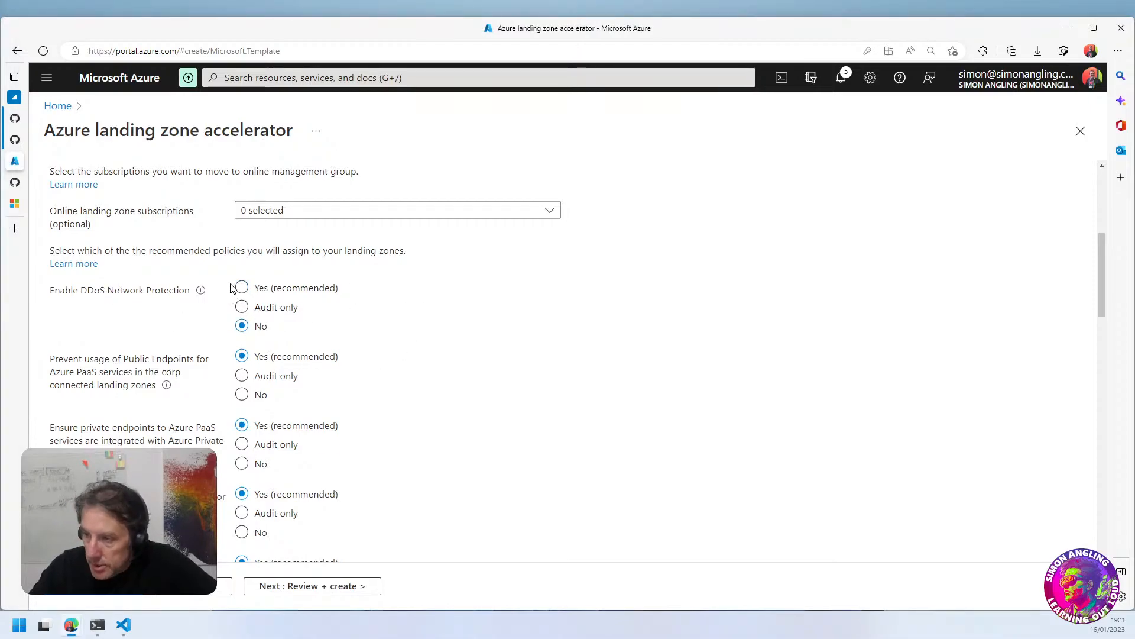
# Review the landing zone policies and set private endpoint DNS integration, PaaS encryption in transit, and Azure VM and Arc server monitoring to Audit only
pyautogui.moveTo(202, 291)
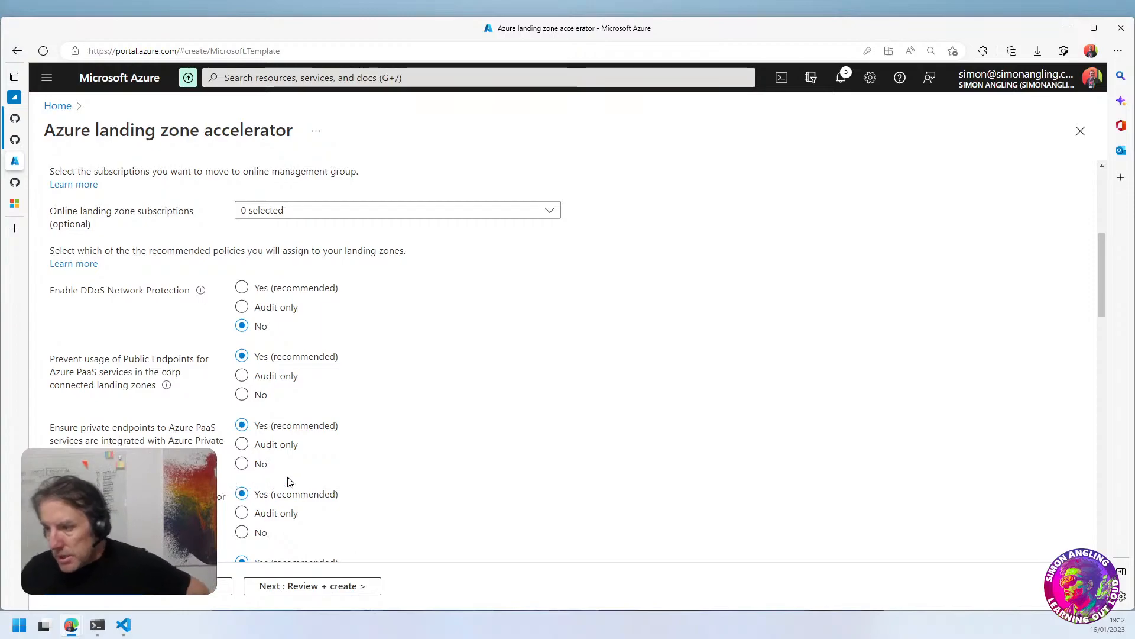
pyautogui.scroll(-2, 71, 378)
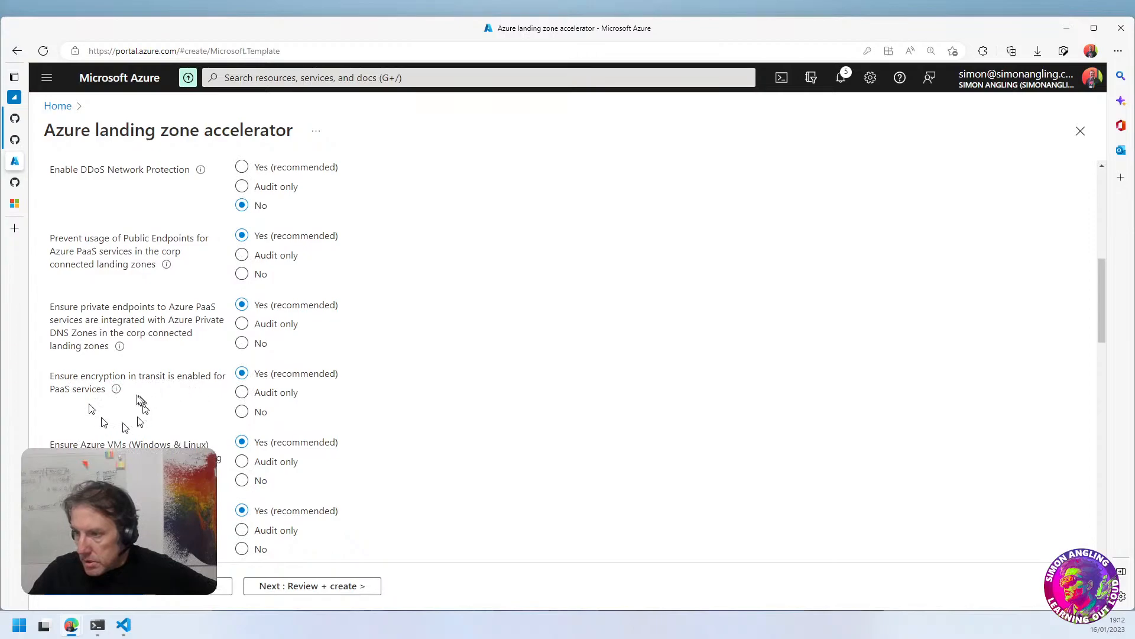
pyautogui.scroll(-1, 152, 412)
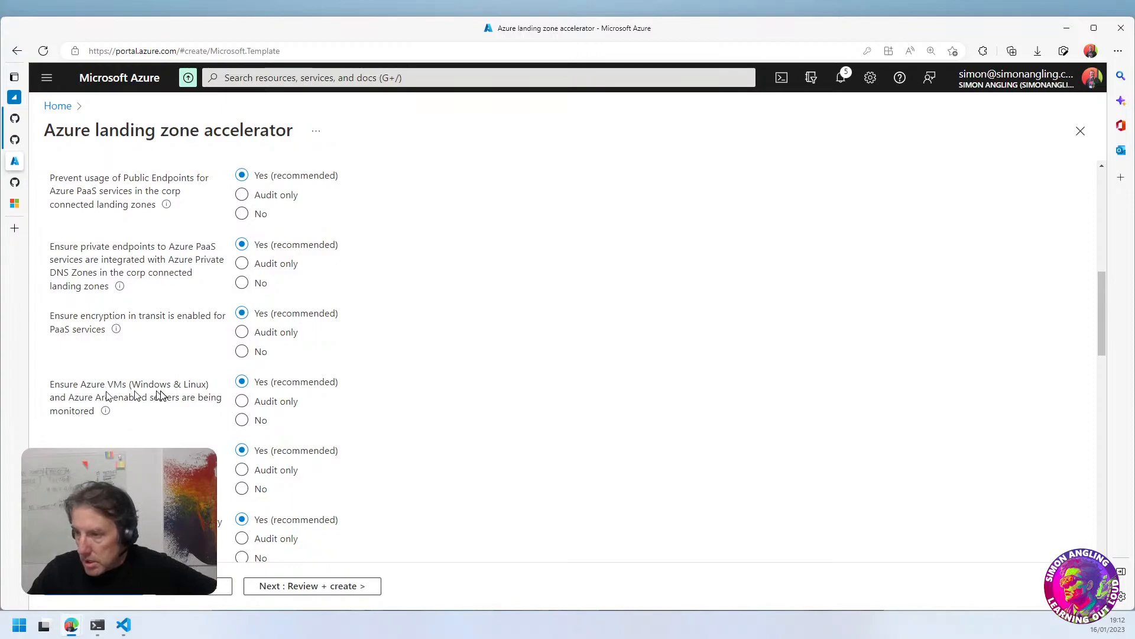
pyautogui.scroll(4, 152, 408)
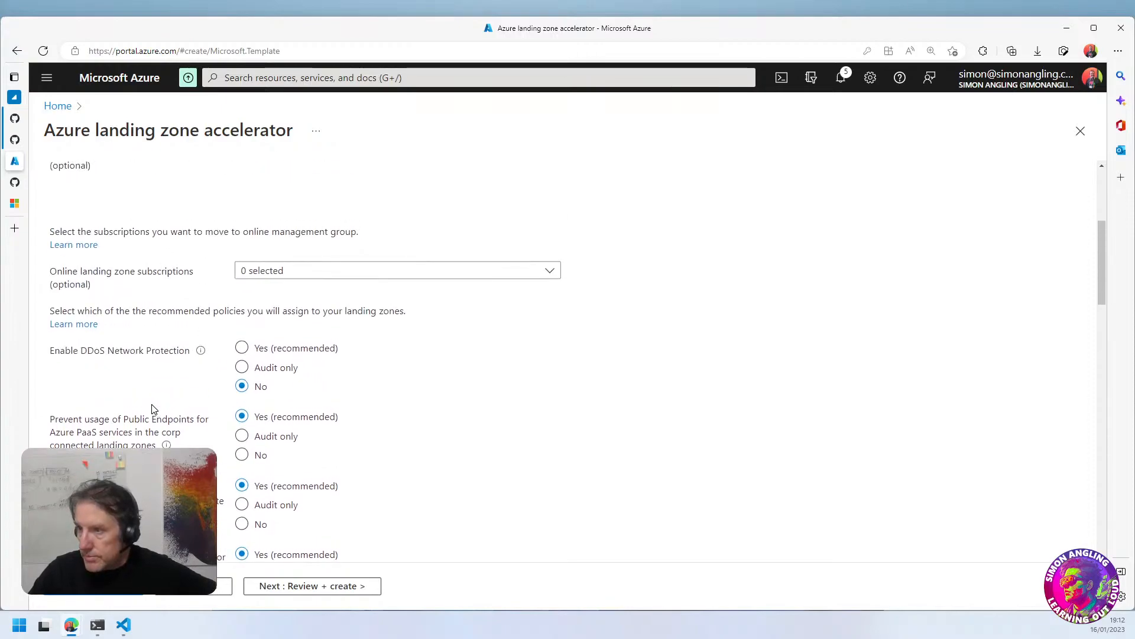
pyautogui.scroll(-3, 152, 408)
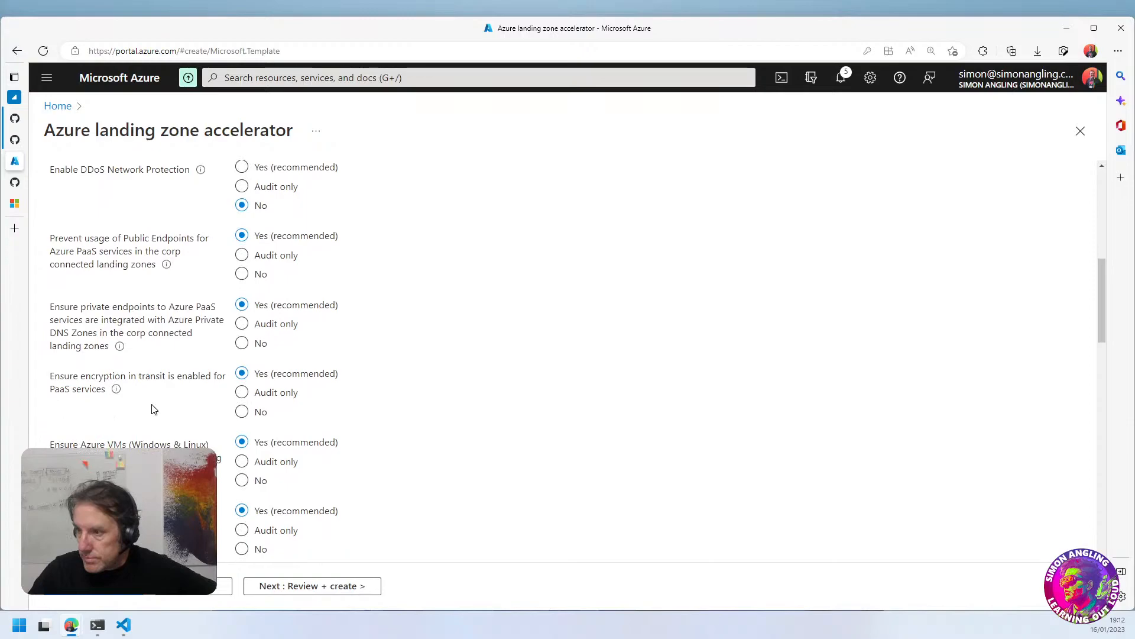
pyautogui.scroll(-1, 154, 409)
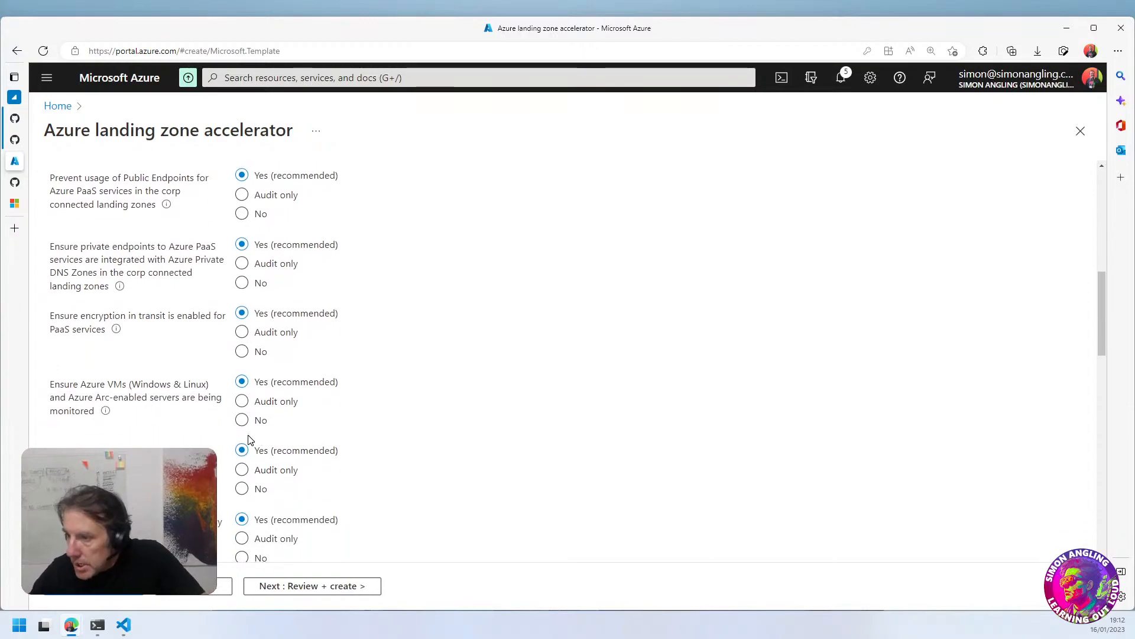
pyautogui.click(244, 403)
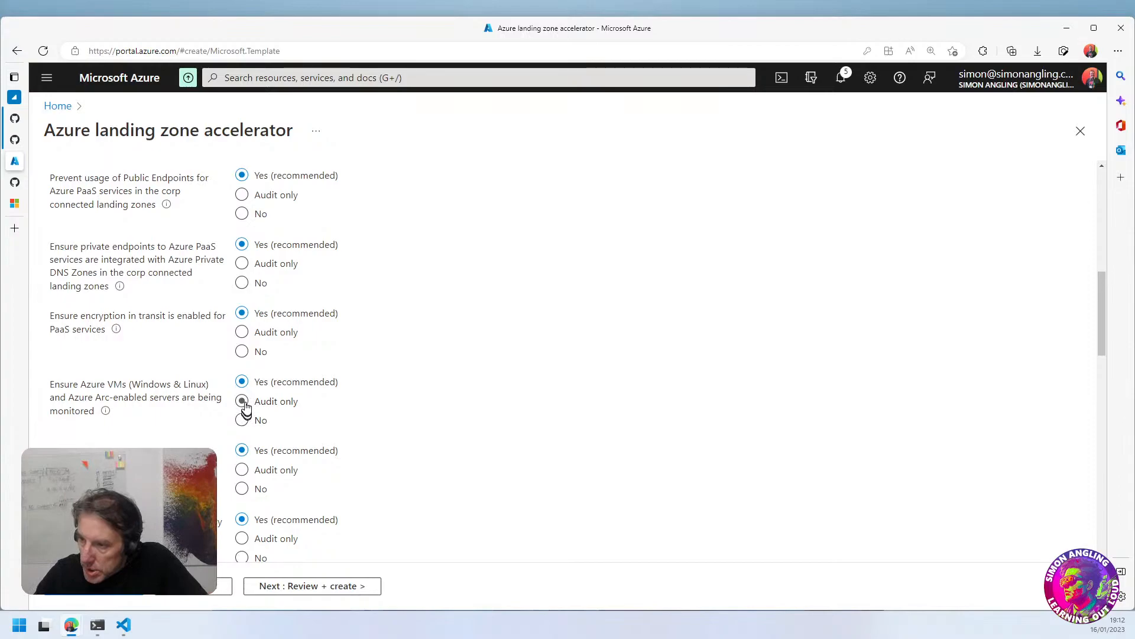
pyautogui.click(242, 332)
pyautogui.click(243, 264)
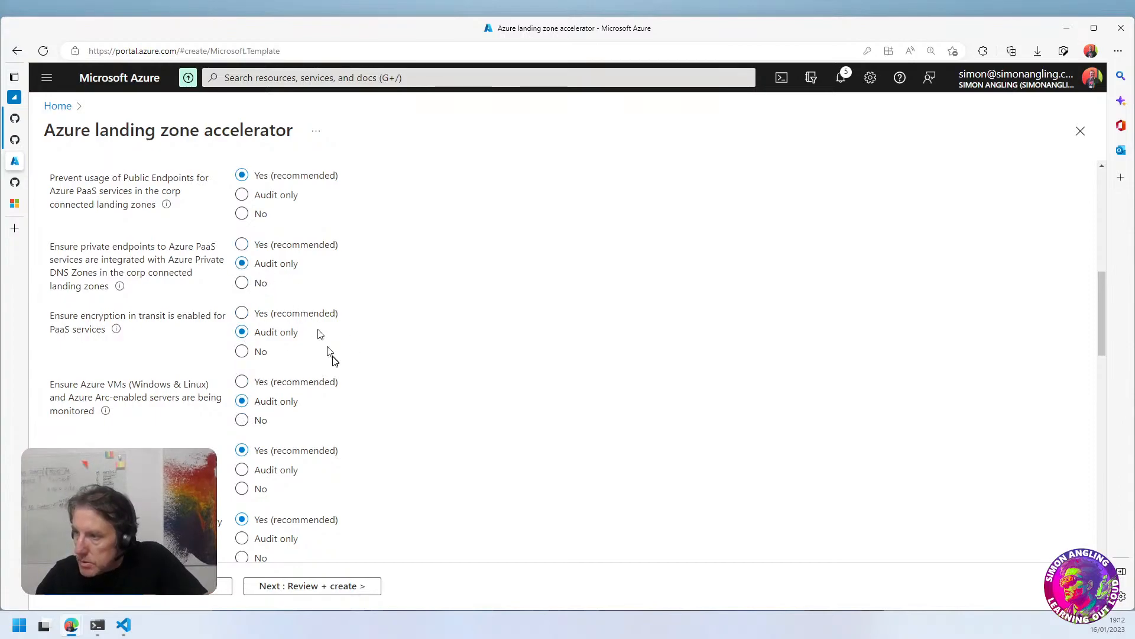
# Set the policies for preventing PaaS public endpoints in corp landing zones and enabling DDoS Network Protection to Audit only
pyautogui.scroll(3, 331, 361)
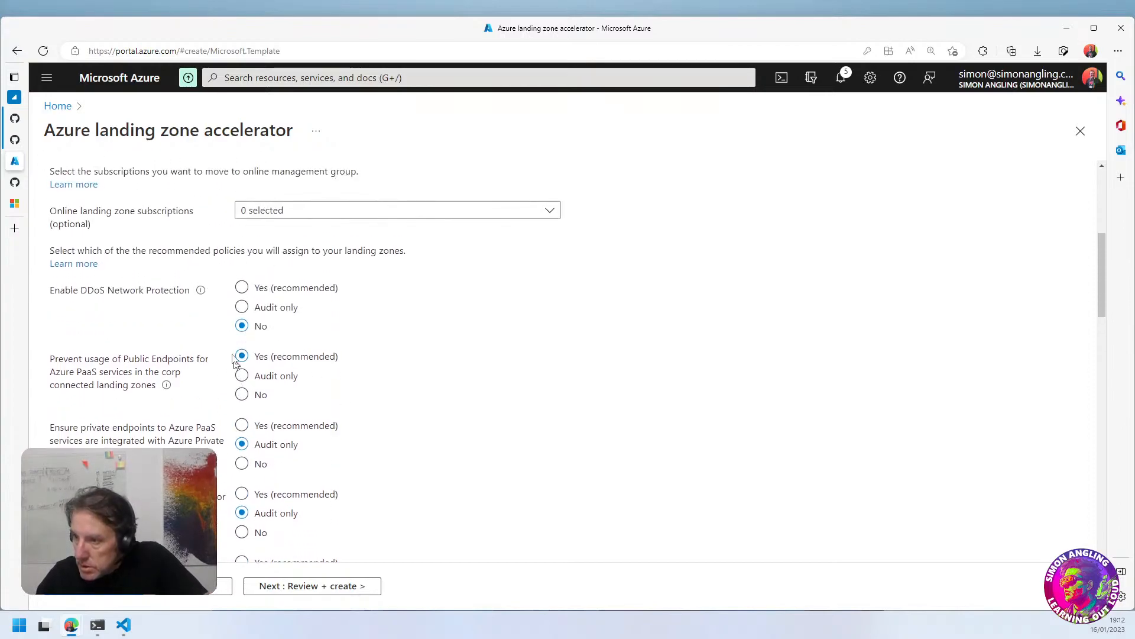
pyautogui.click(245, 379)
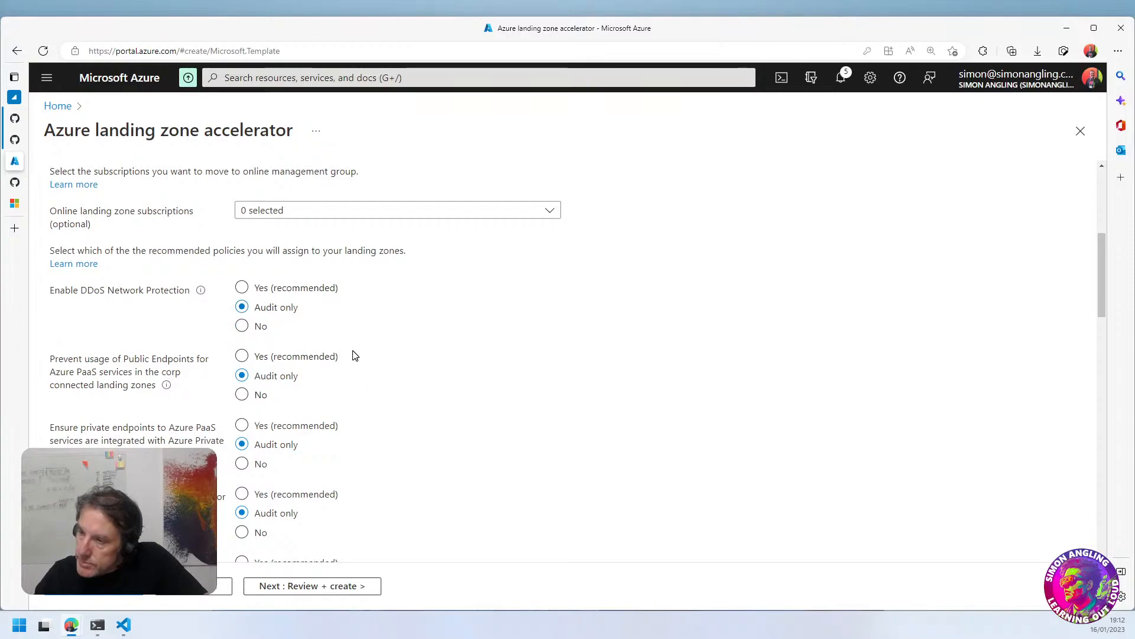
pyautogui.scroll(5, 354, 354)
pyautogui.scroll(-4, 354, 350)
pyautogui.scroll(-2, 354, 351)
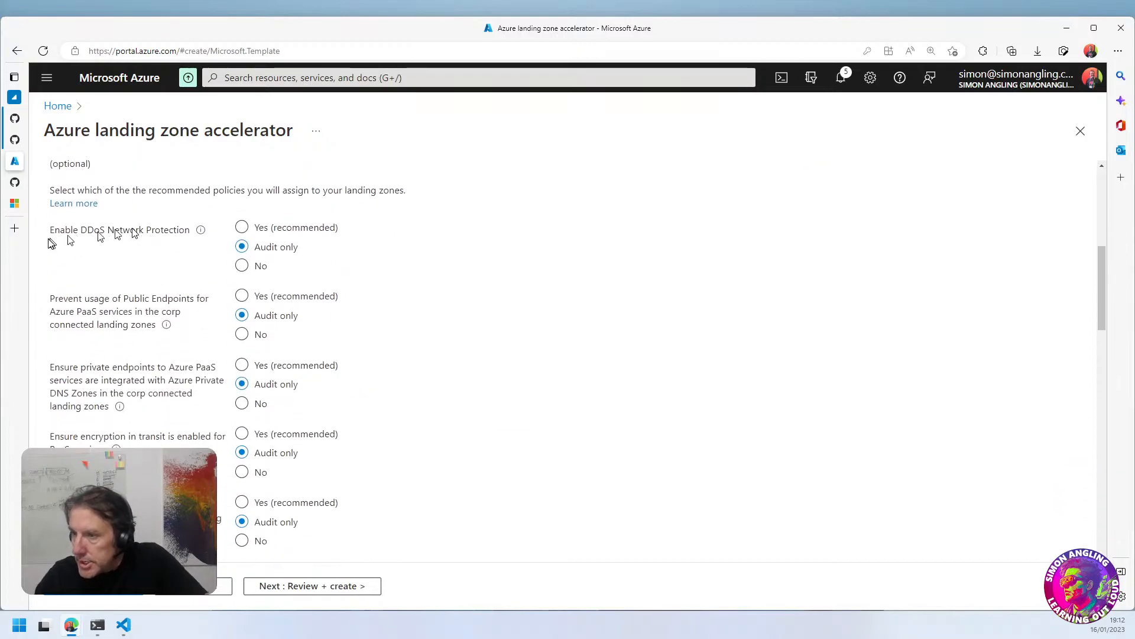
pyautogui.moveTo(50, 234); pyautogui.dragTo(188, 235)
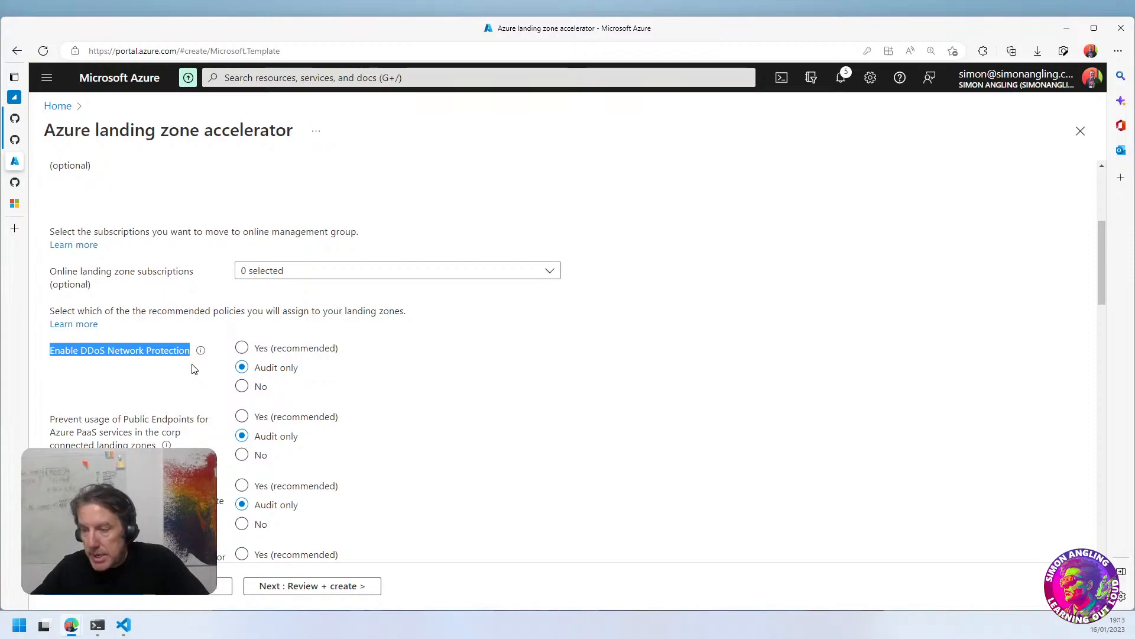
pyautogui.click(242, 348)
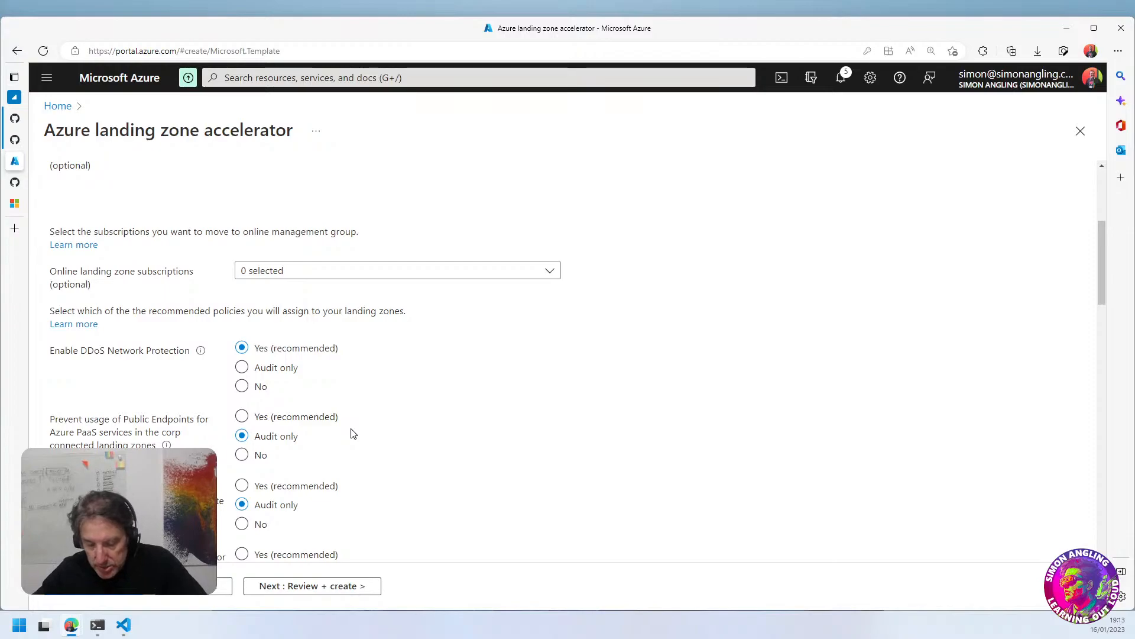
pyautogui.click(242, 372)
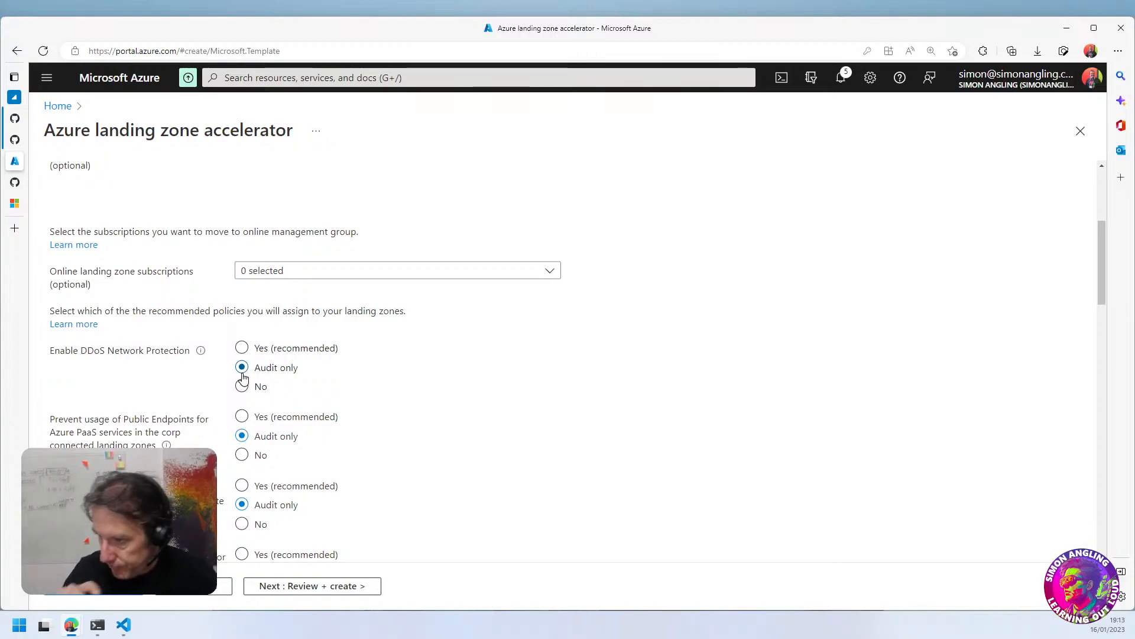
# Set the policy Ensure Azure VMSS (Windows & Linux) are being monitored to Audit only
pyautogui.scroll(-5, 334, 439)
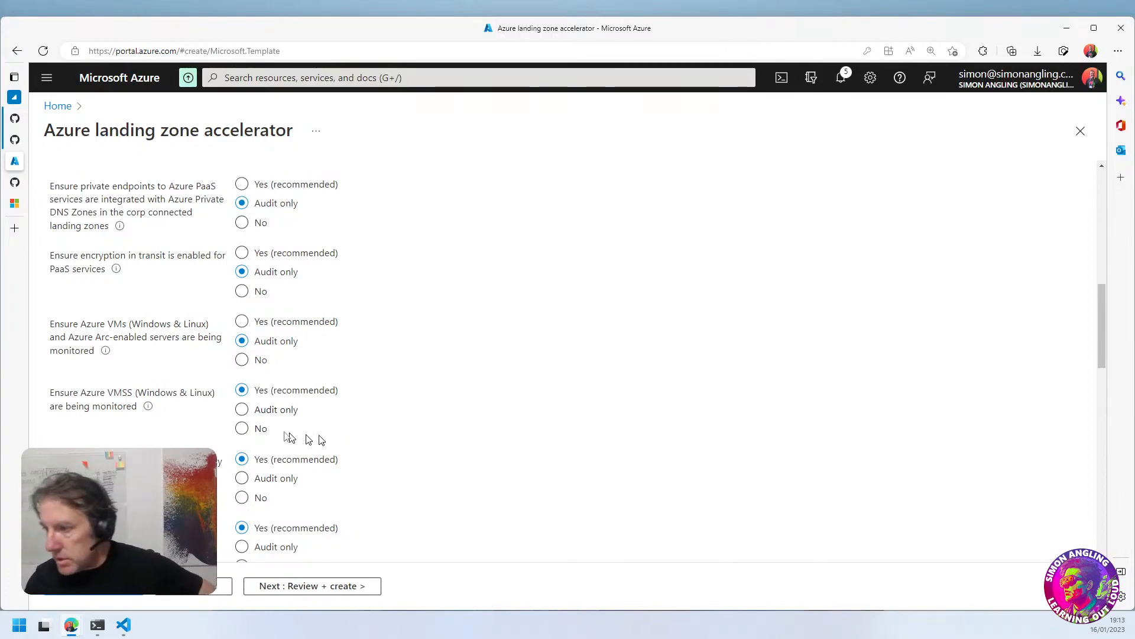
pyautogui.click(254, 416)
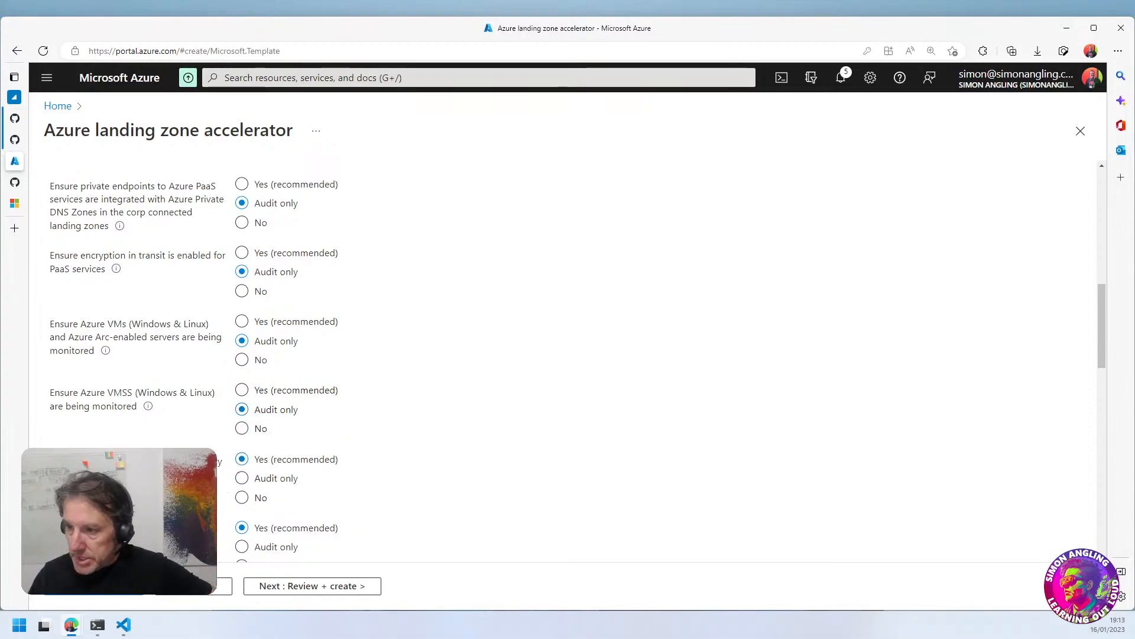
pyautogui.moveTo(92, 395); pyautogui.dragTo(121, 395)
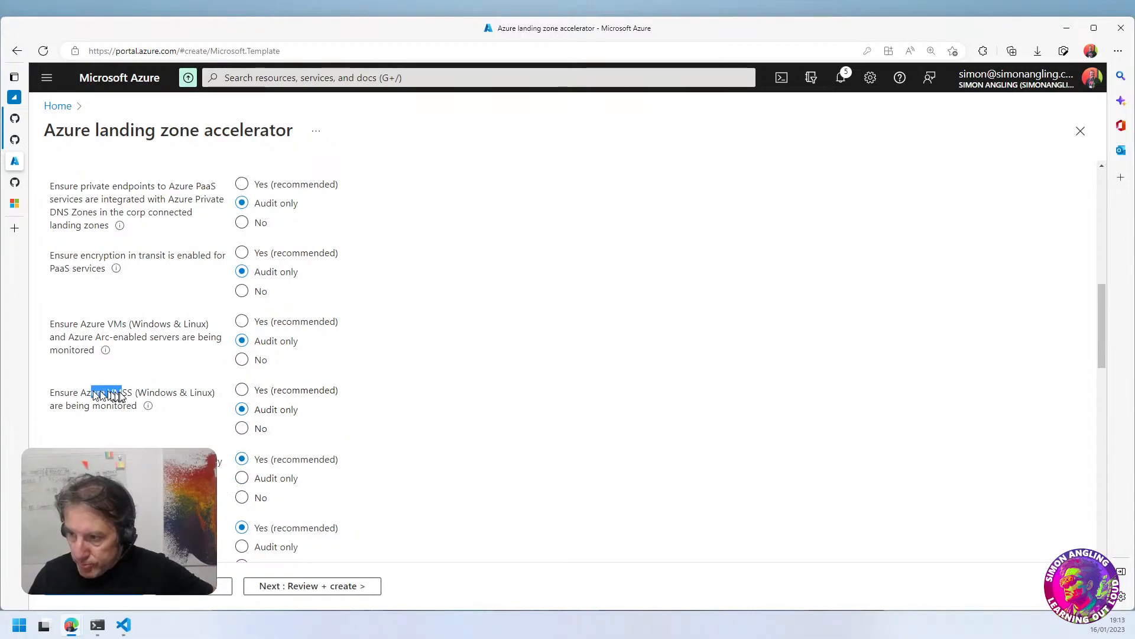
pyautogui.click(78, 397)
pyautogui.click(243, 391)
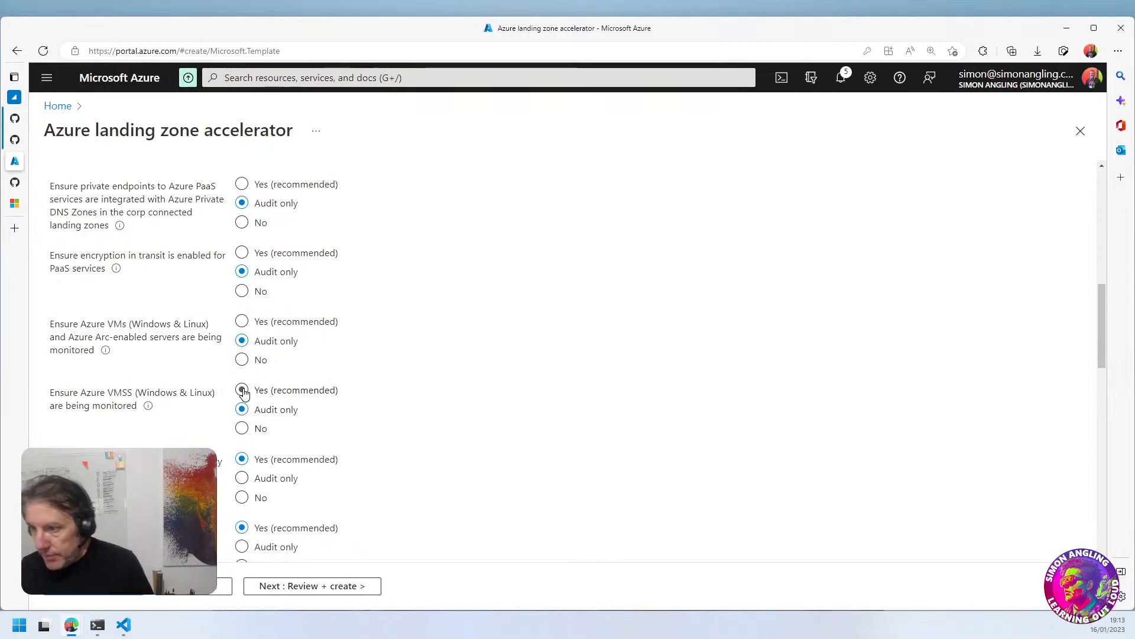
pyautogui.moveTo(81, 393); pyautogui.dragTo(107, 413)
pyautogui.scroll(3, 224, 319)
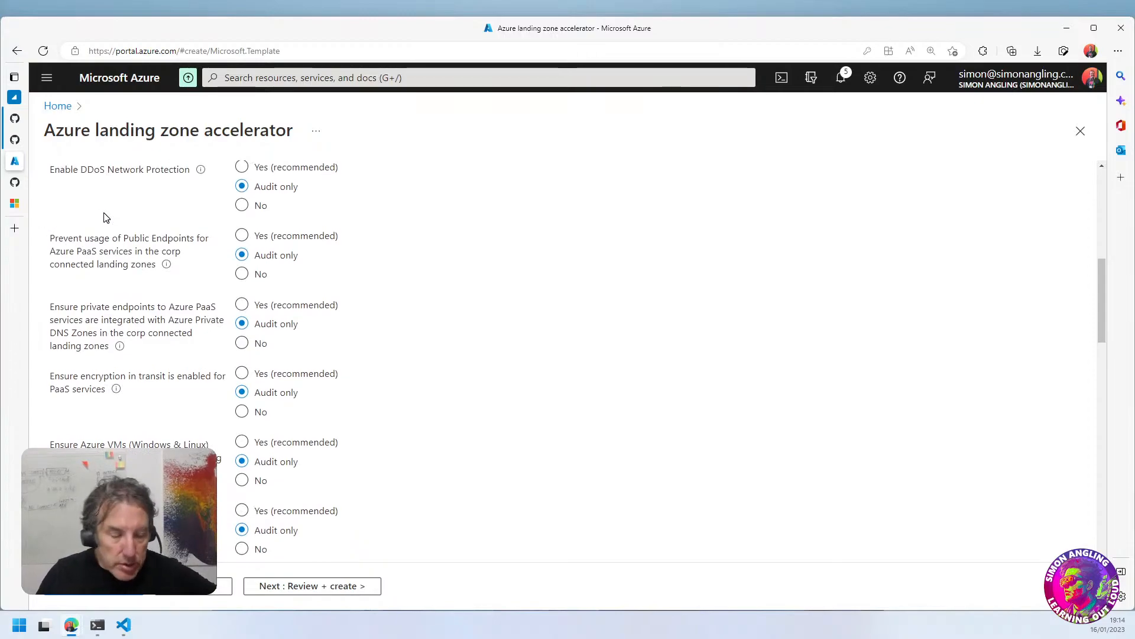
# Set the Kubernetes policies for Azure Policy, privileged containers, privileged escalation and HTTPS ingress to Audit only
pyautogui.scroll(-3, 298, 327)
pyautogui.scroll(-1, 299, 326)
pyautogui.click(244, 357)
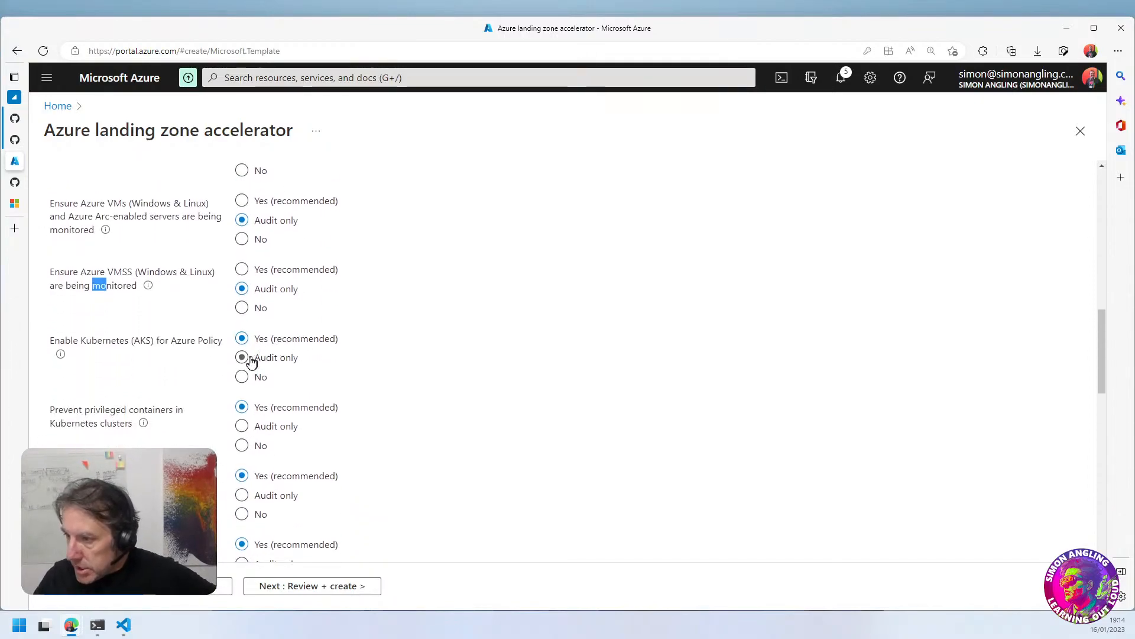
pyautogui.click(243, 427)
pyautogui.scroll(-3, 388, 433)
pyautogui.click(243, 315)
pyautogui.click(244, 383)
# Set the three Databricks policies covering public IP, VNet injection and the right SKU to Audit only
pyautogui.scroll(-2, 320, 387)
pyautogui.click(243, 331)
pyautogui.click(242, 399)
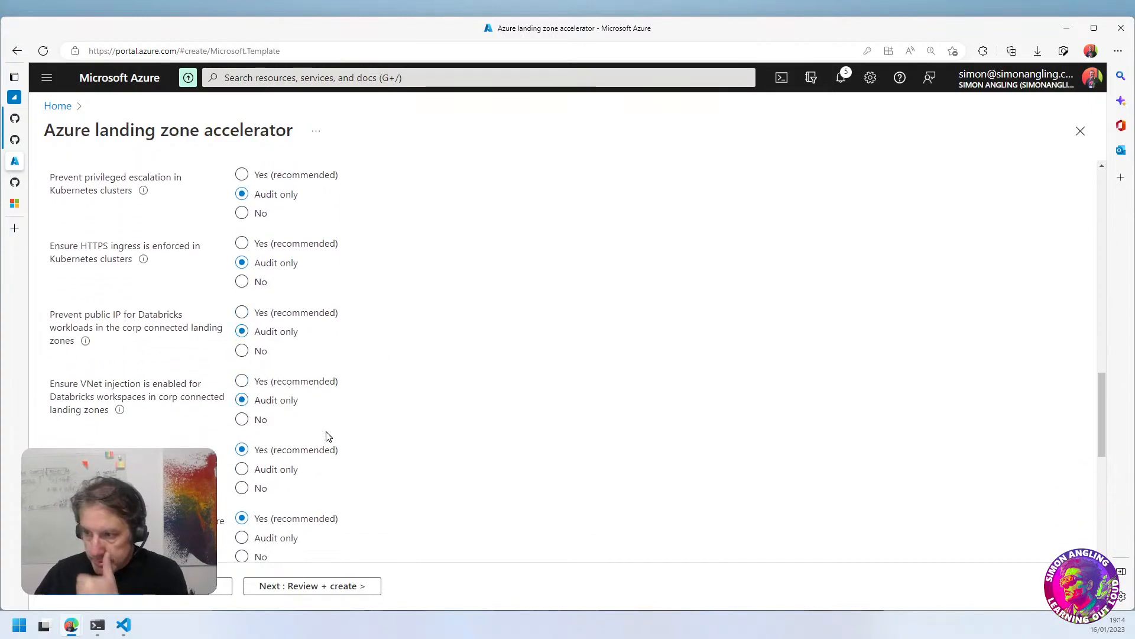
pyautogui.scroll(-2, 325, 436)
pyautogui.click(242, 349)
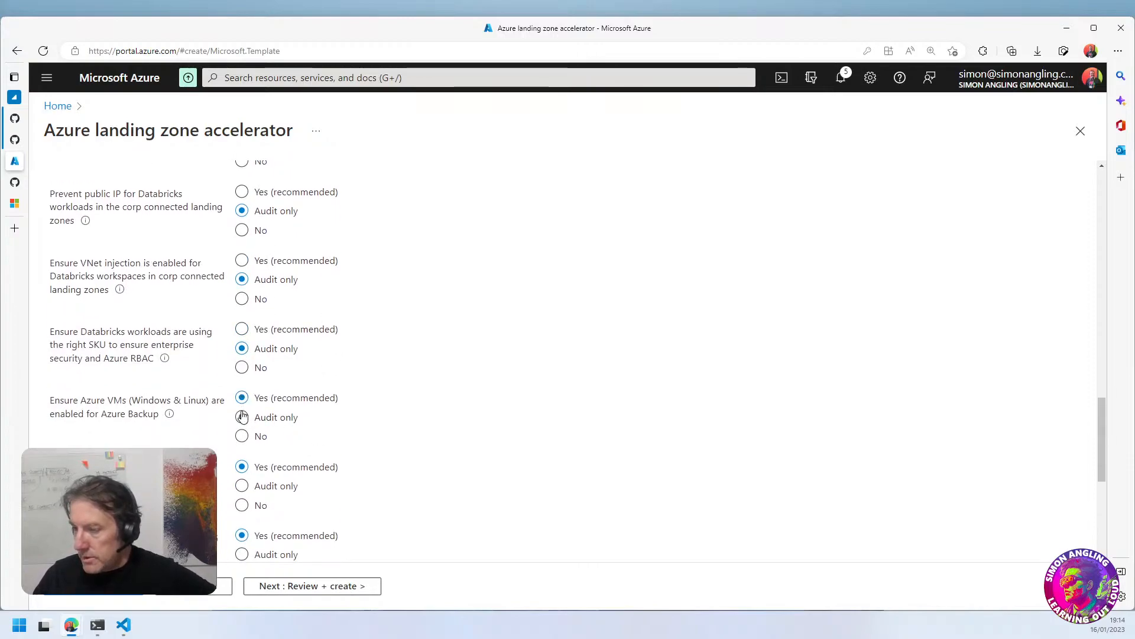
# Set the policies for Azure VM backup, inbound RDP from internet, NSG-associated subnets and IP forwarding to Audit only
pyautogui.click(242, 417)
pyautogui.scroll(-2, 319, 445)
pyautogui.click(242, 365)
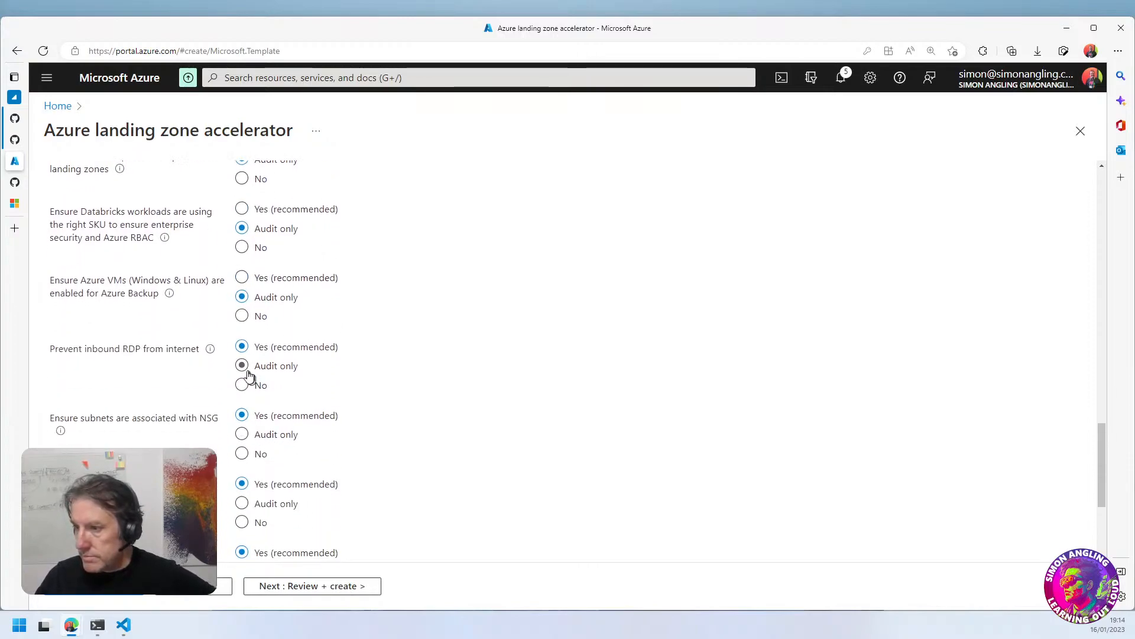
pyautogui.scroll(-2, 368, 395)
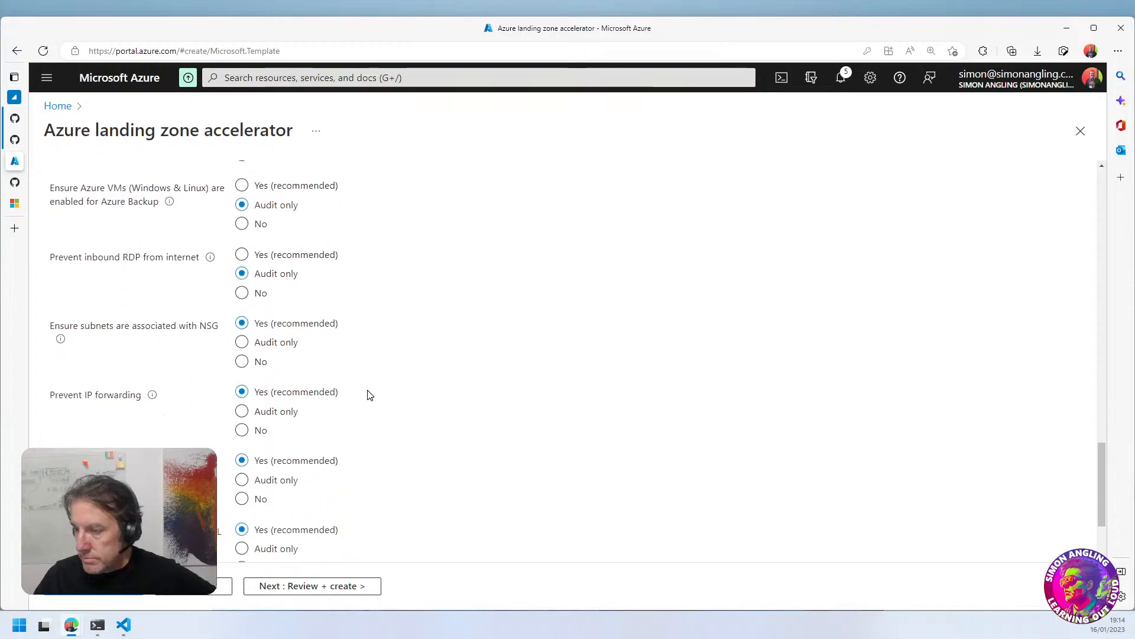
pyautogui.click(244, 315)
pyautogui.click(244, 383)
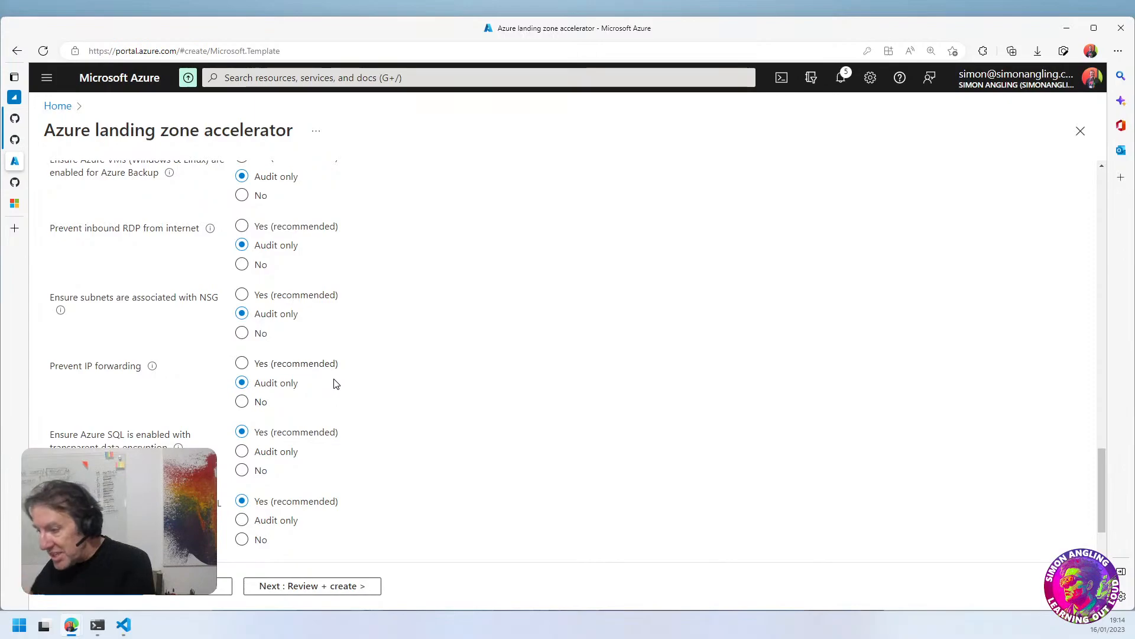
# Set the Azure SQL transparent data encryption, Azure SQL auditing and final landing zone policies to Audit only
pyautogui.click(242, 451)
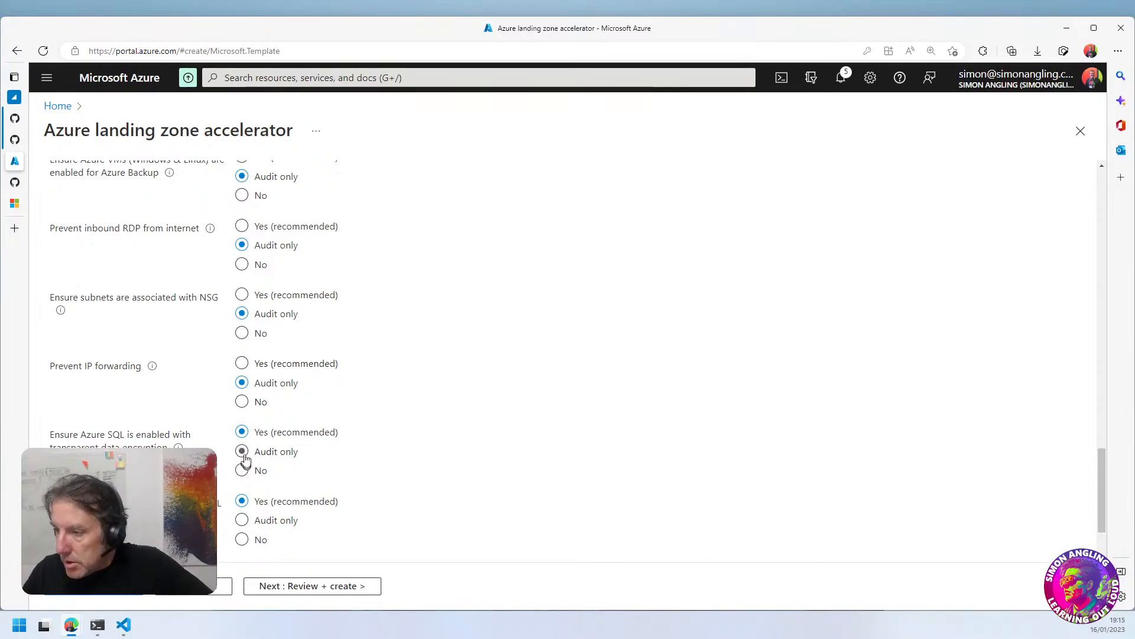
pyautogui.scroll(-1, 352, 451)
pyautogui.click(242, 459)
pyautogui.scroll(-1, 390, 460)
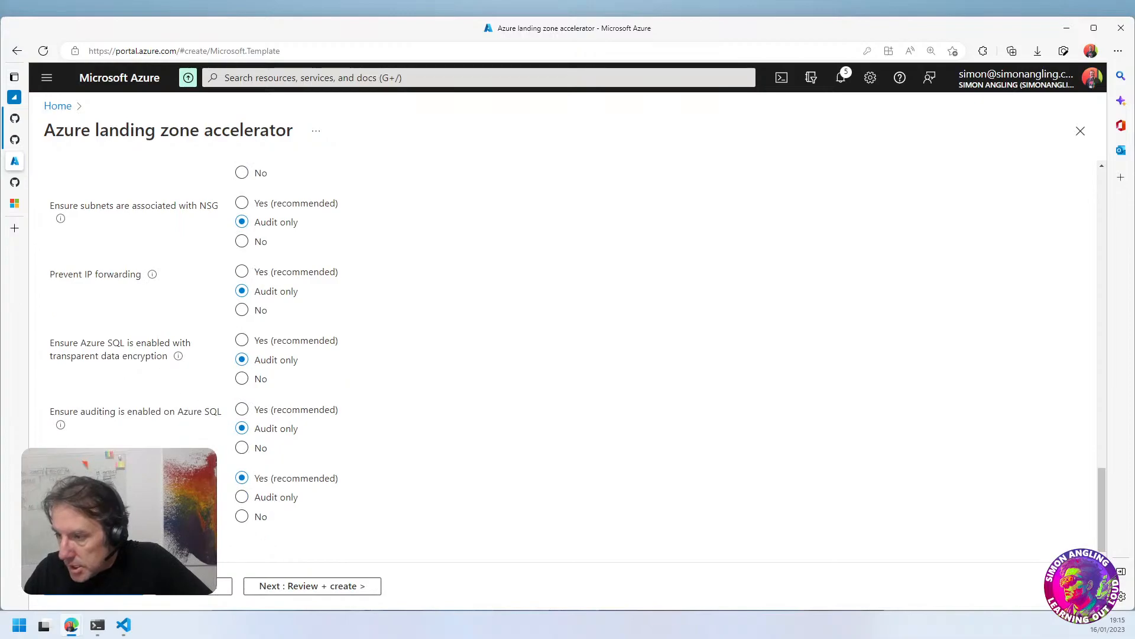
pyautogui.click(242, 496)
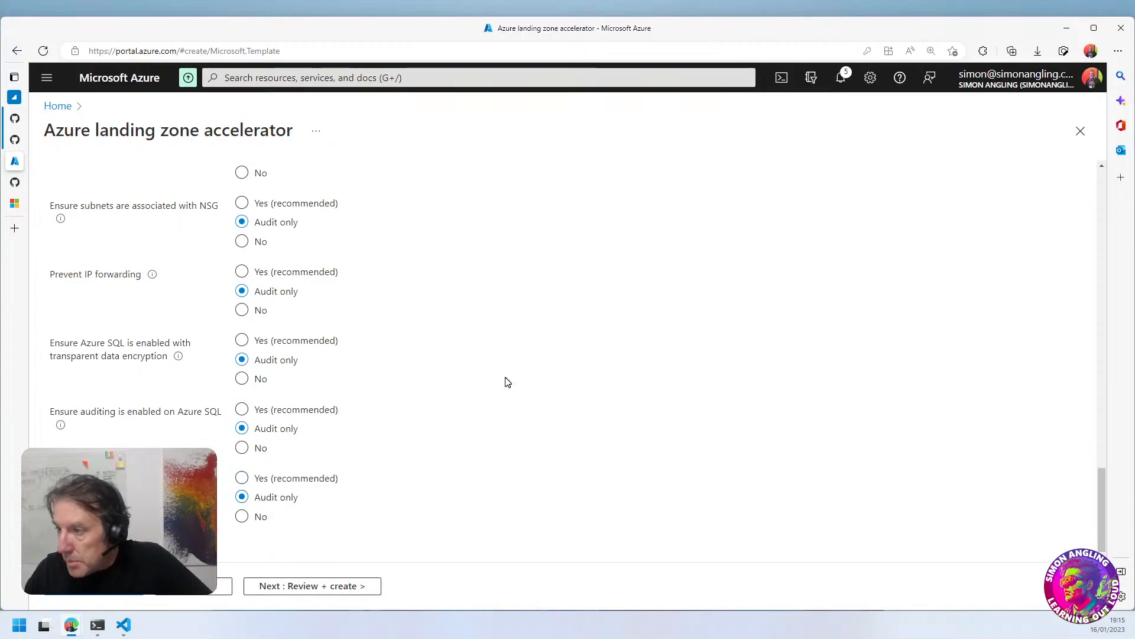
# Continue to Review + create and look through the summary of core, governance, DevOps and landing zone settings
pyautogui.scroll(10, 461, 460)
pyautogui.click(303, 585)
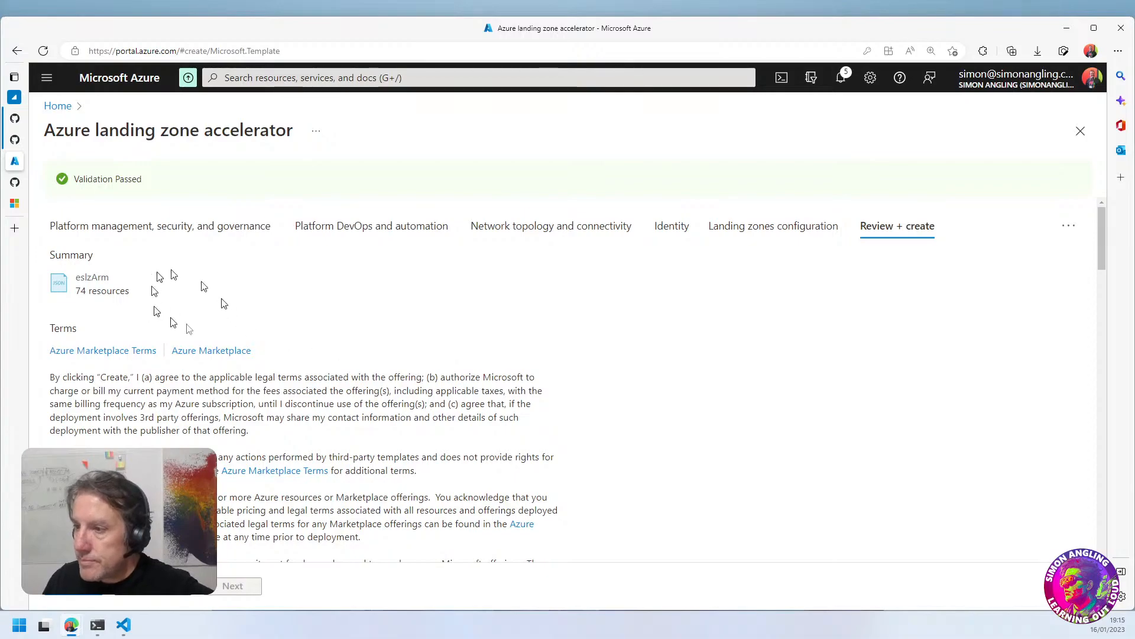
pyautogui.scroll(-10, 190, 355)
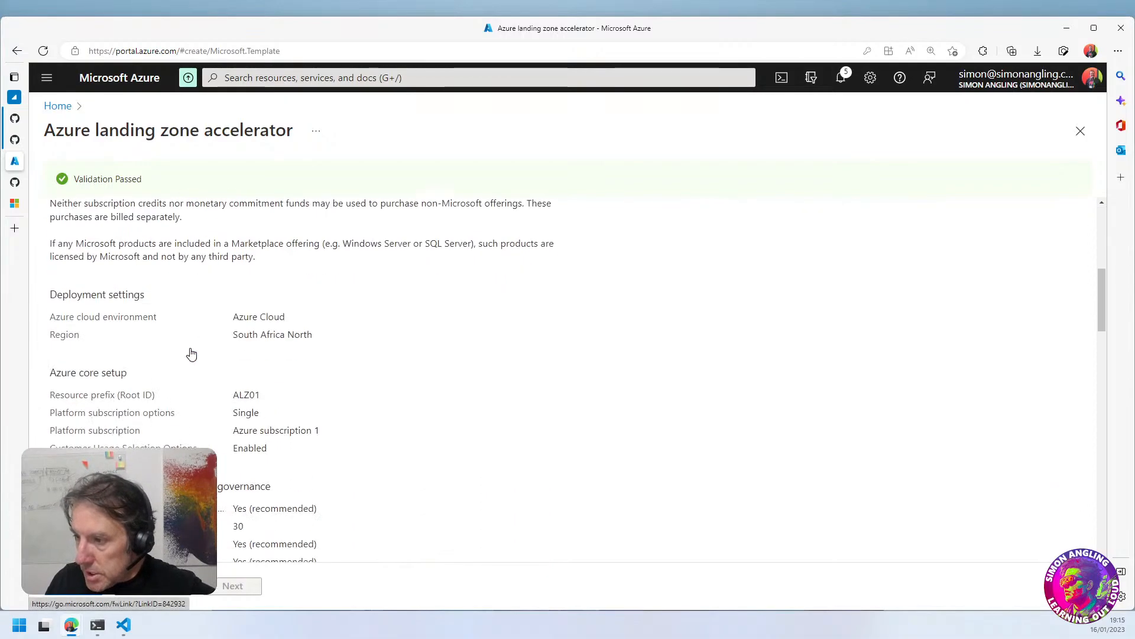
pyautogui.scroll(-10, 94, 278)
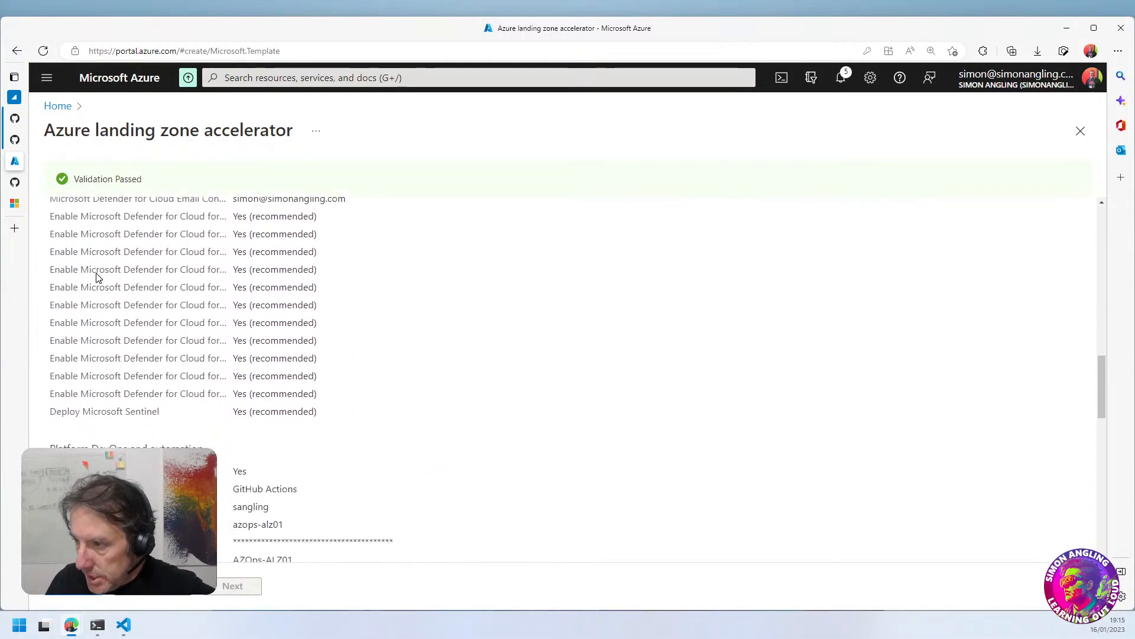
pyautogui.scroll(-15, 186, 430)
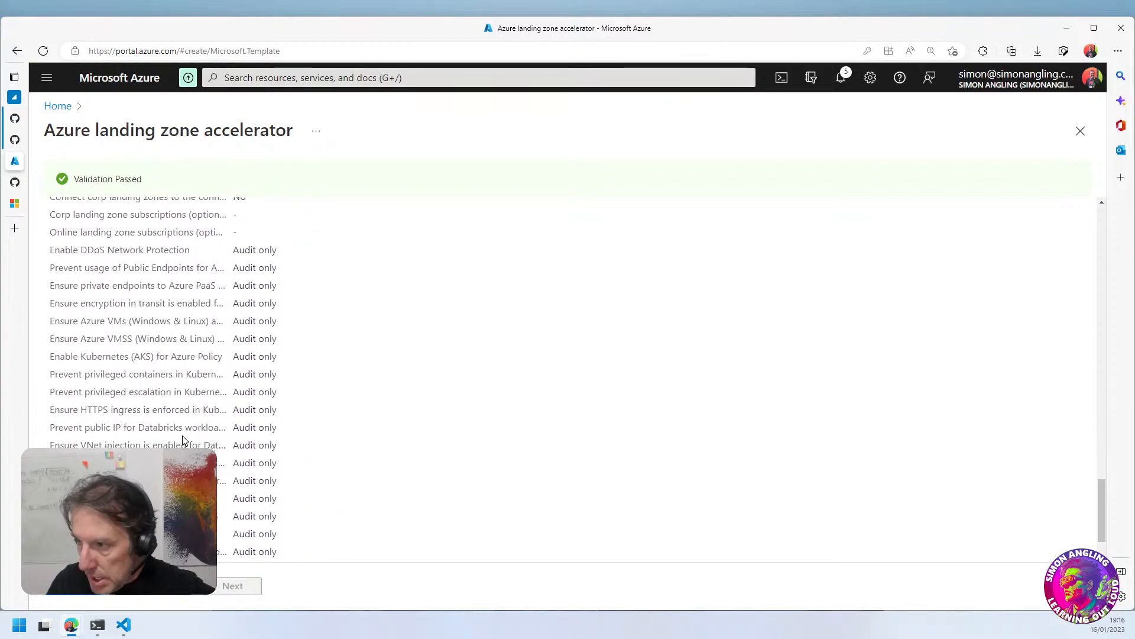
pyautogui.scroll(10, 184, 438)
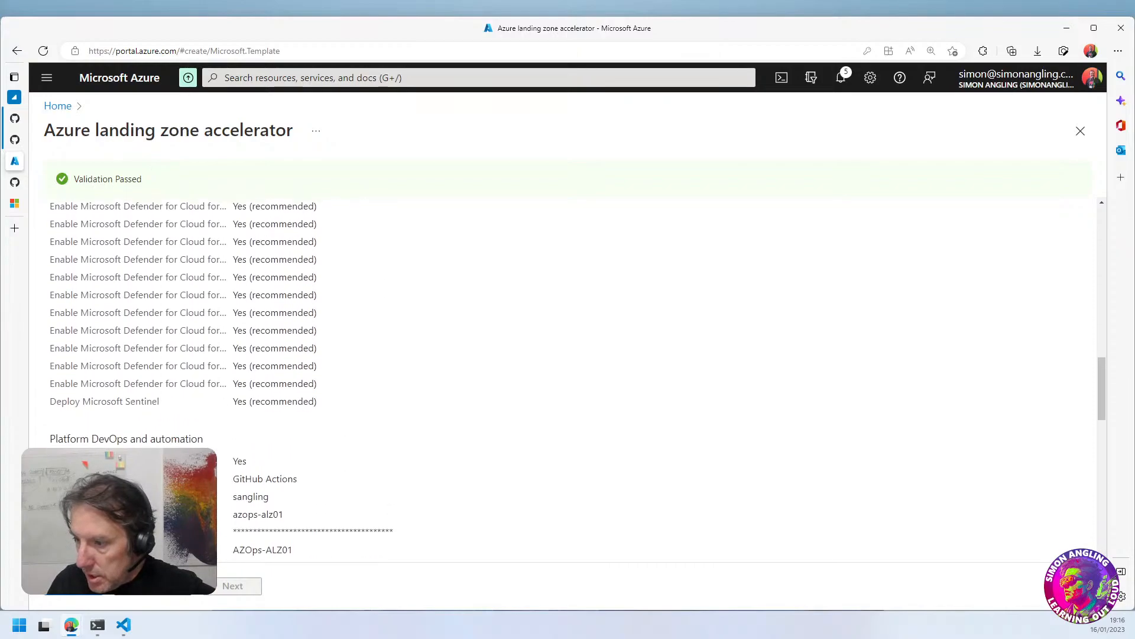
# Start the landing zone deployment and close the Teams window covering the deployment overview
pyautogui.click(73, 593)
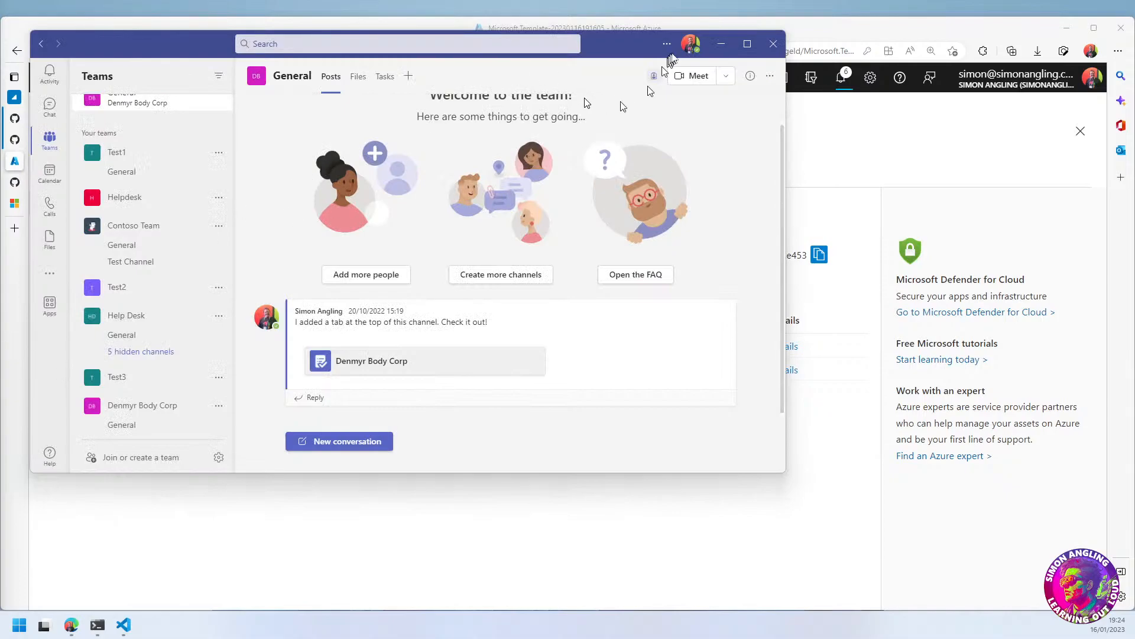
pyautogui.click(765, 43)
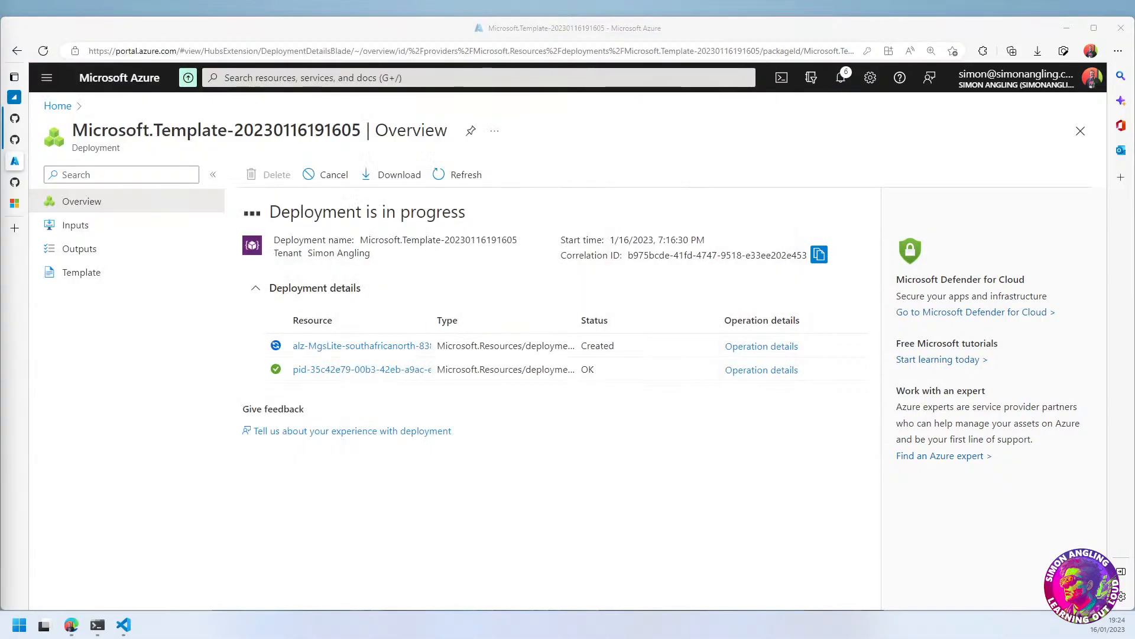